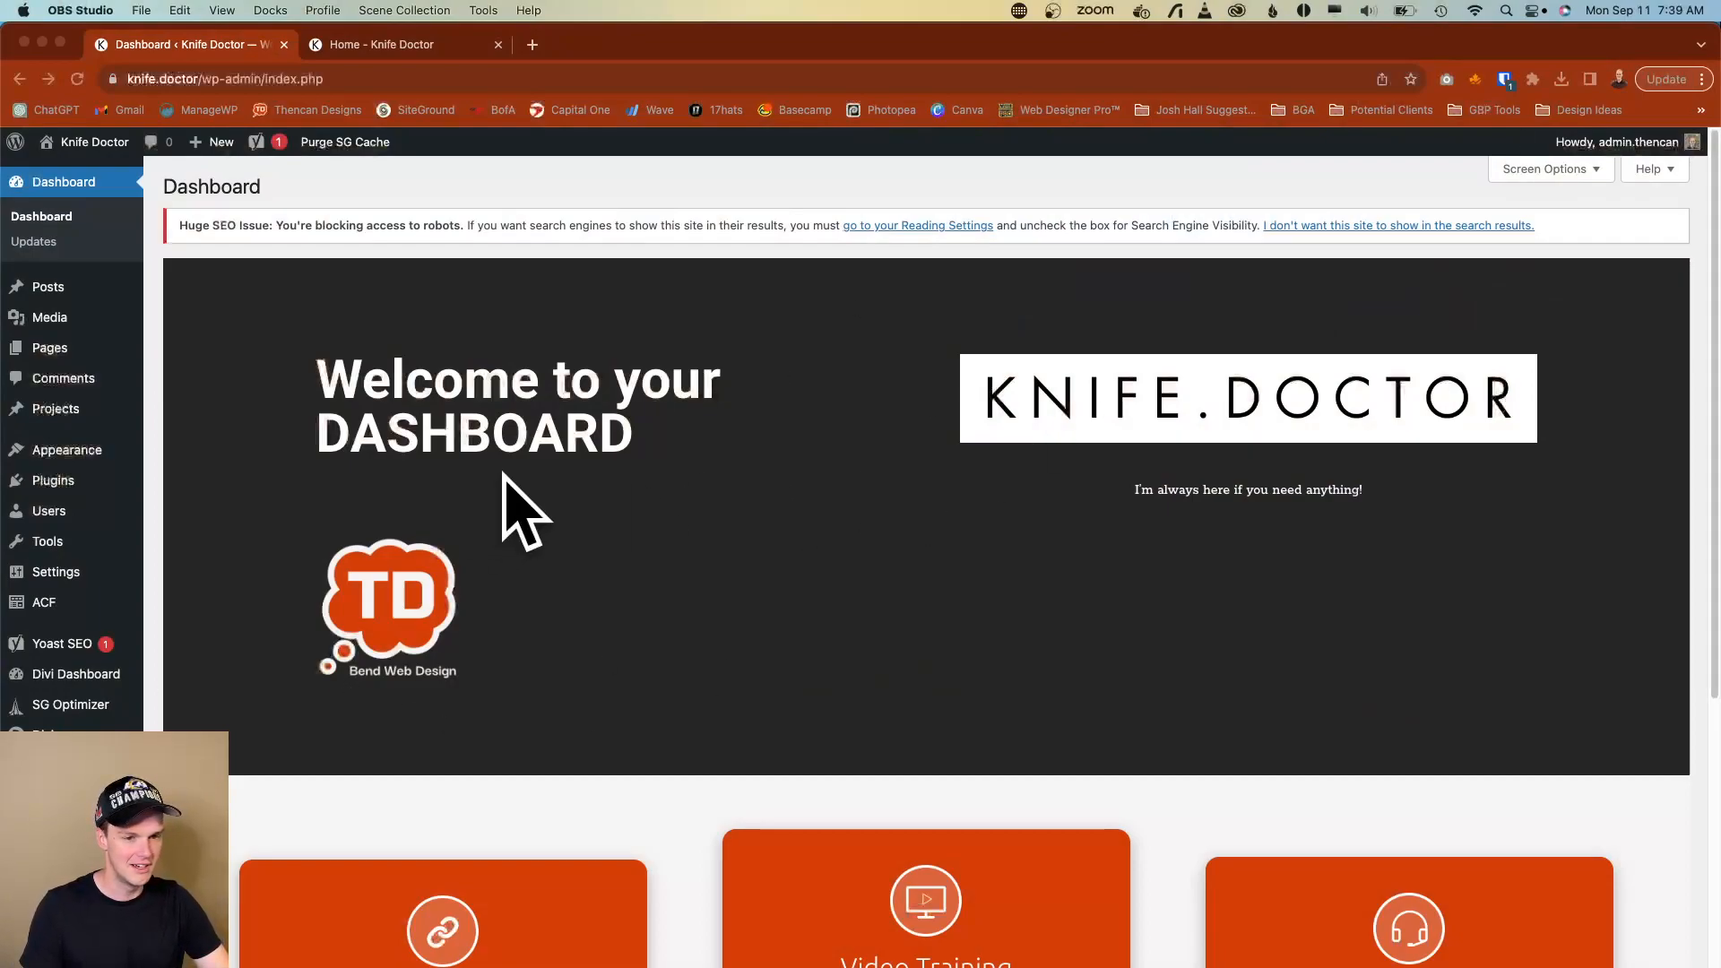
Review the scheduling section on the live home page and preview the coming-soon placeholder image.
{"action": "left_click", "coordinate": [367, 46]}
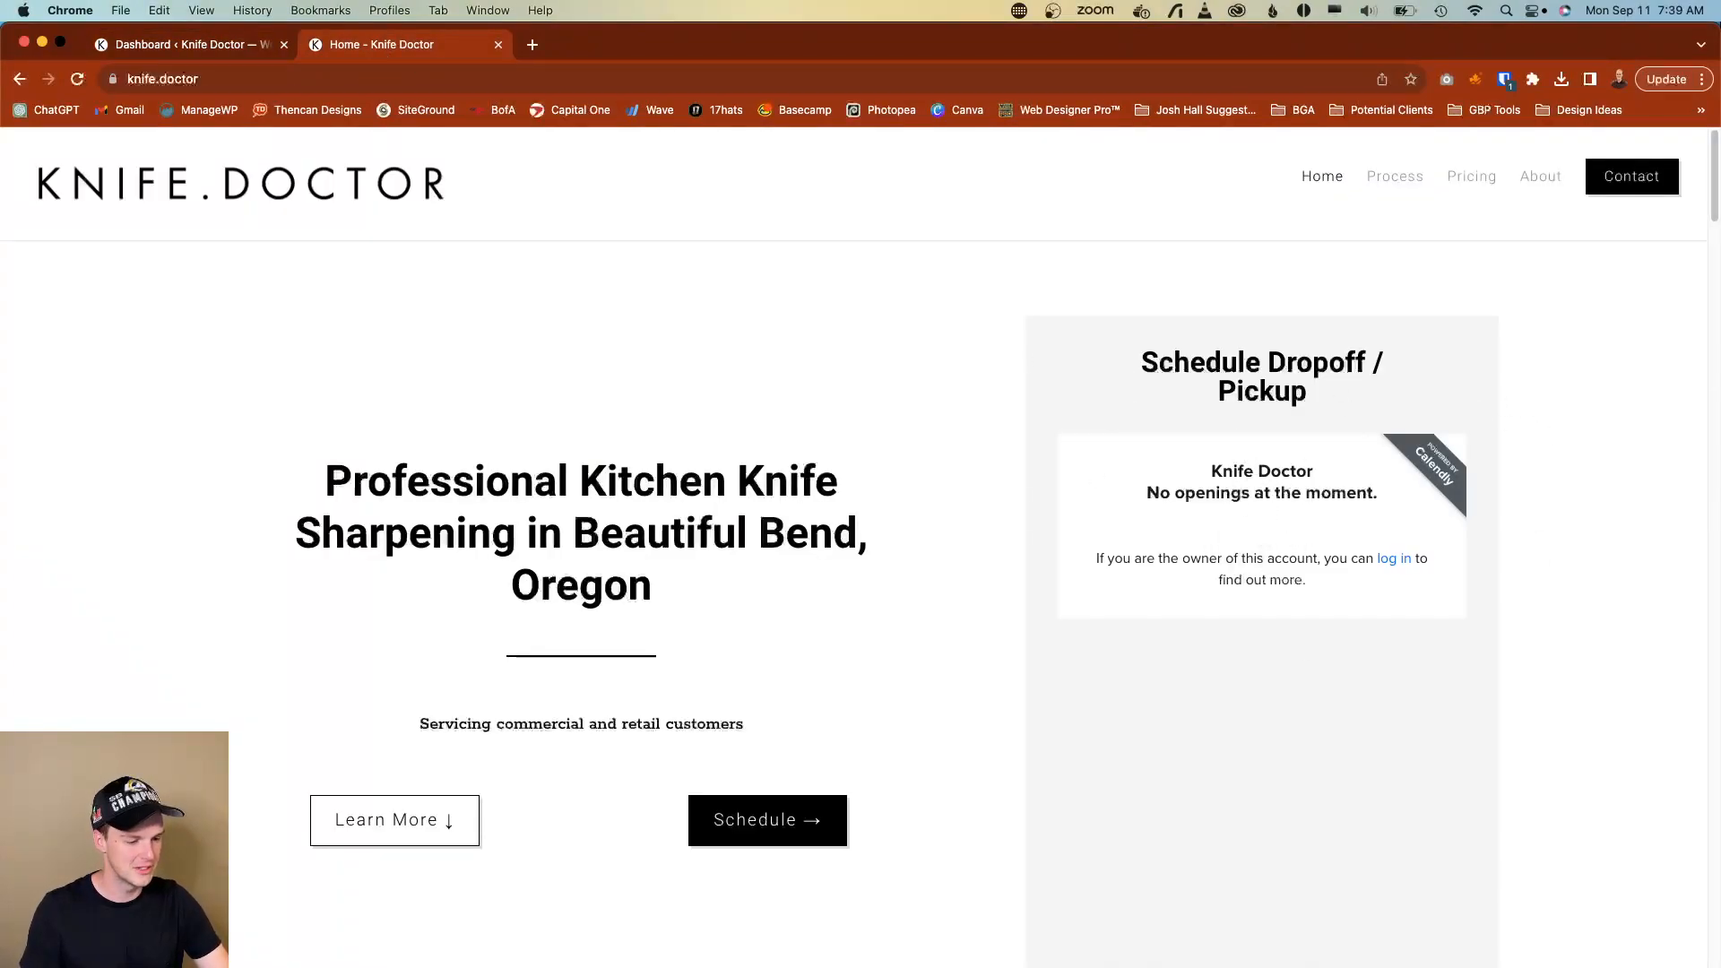
{"action": "left_click", "coordinate": [1567, 956]}
{"action": "left_click", "coordinate": [1567, 956]}
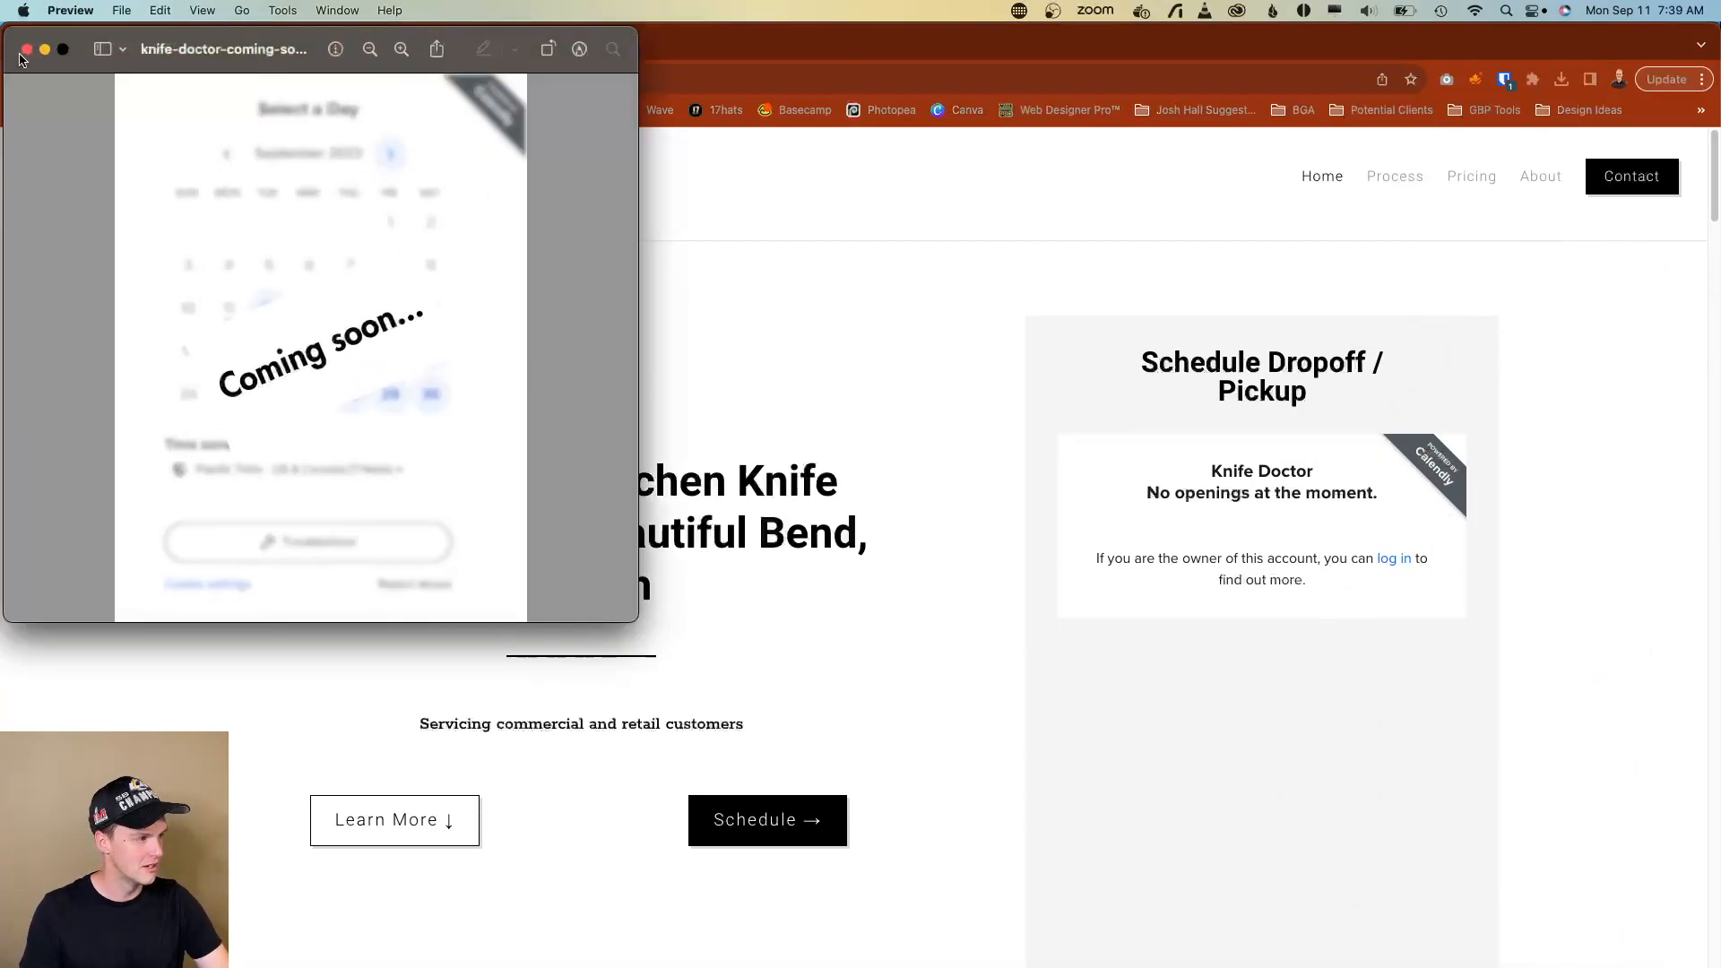
{"action": "left_click", "coordinate": [27, 50]}
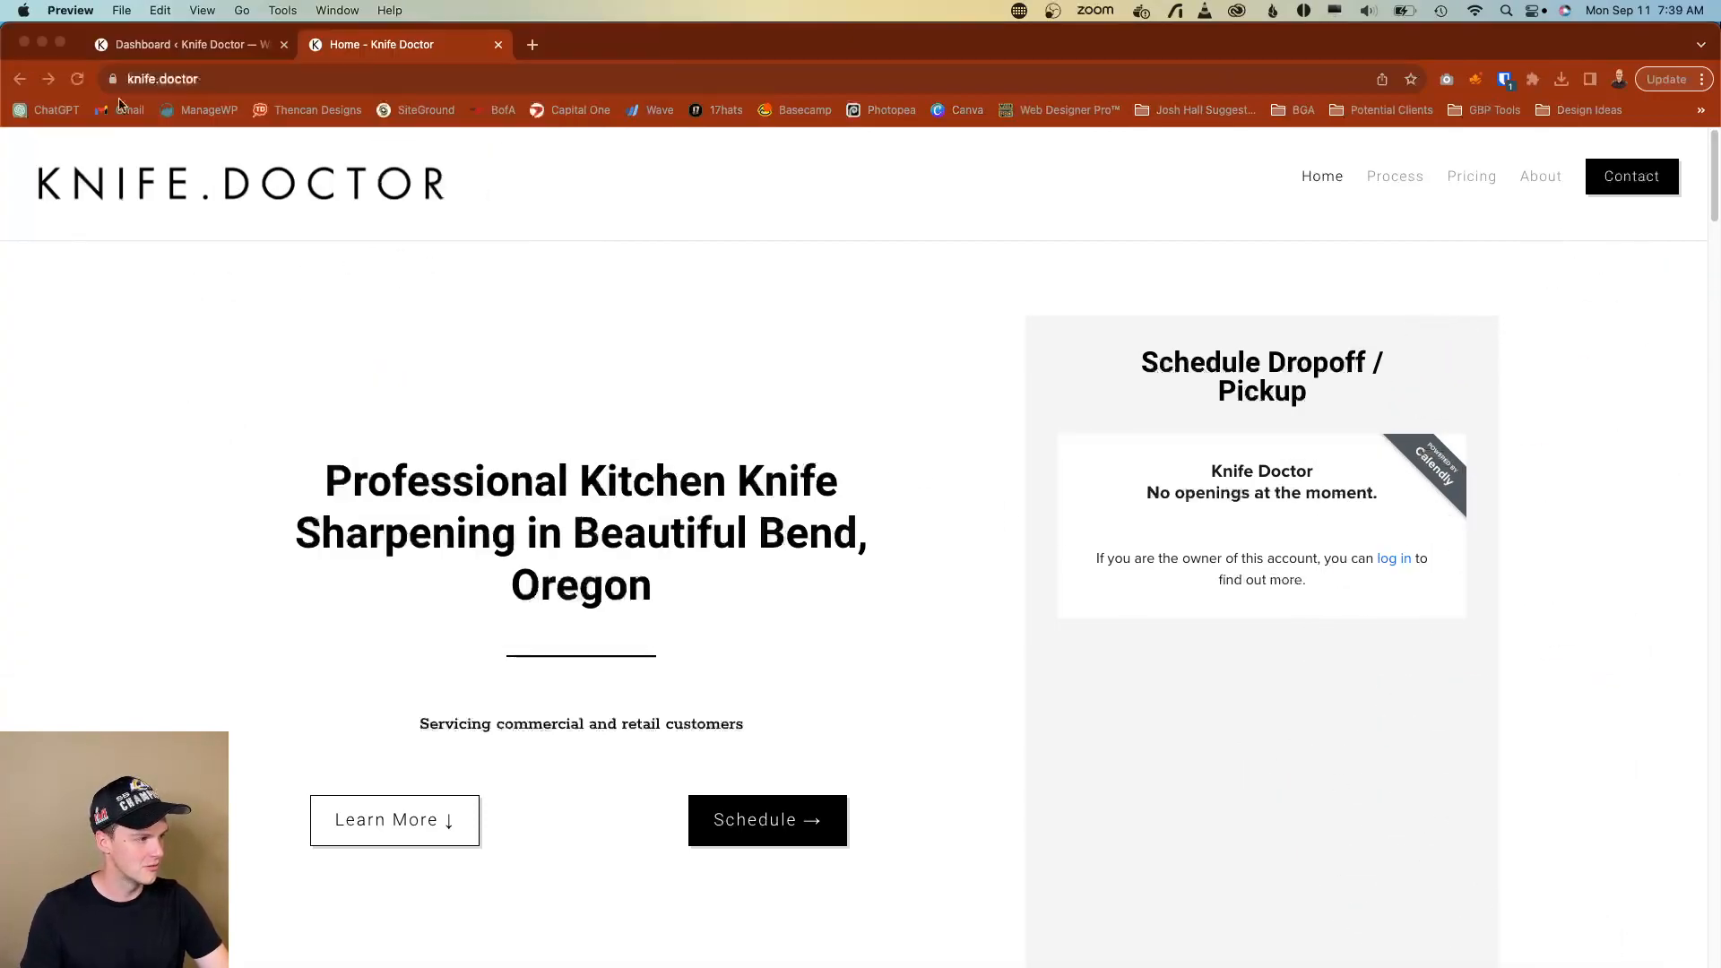
From the site's admin page list, open the Home page for editing with Divi.
{"action": "left_click", "coordinate": [281, 33]}
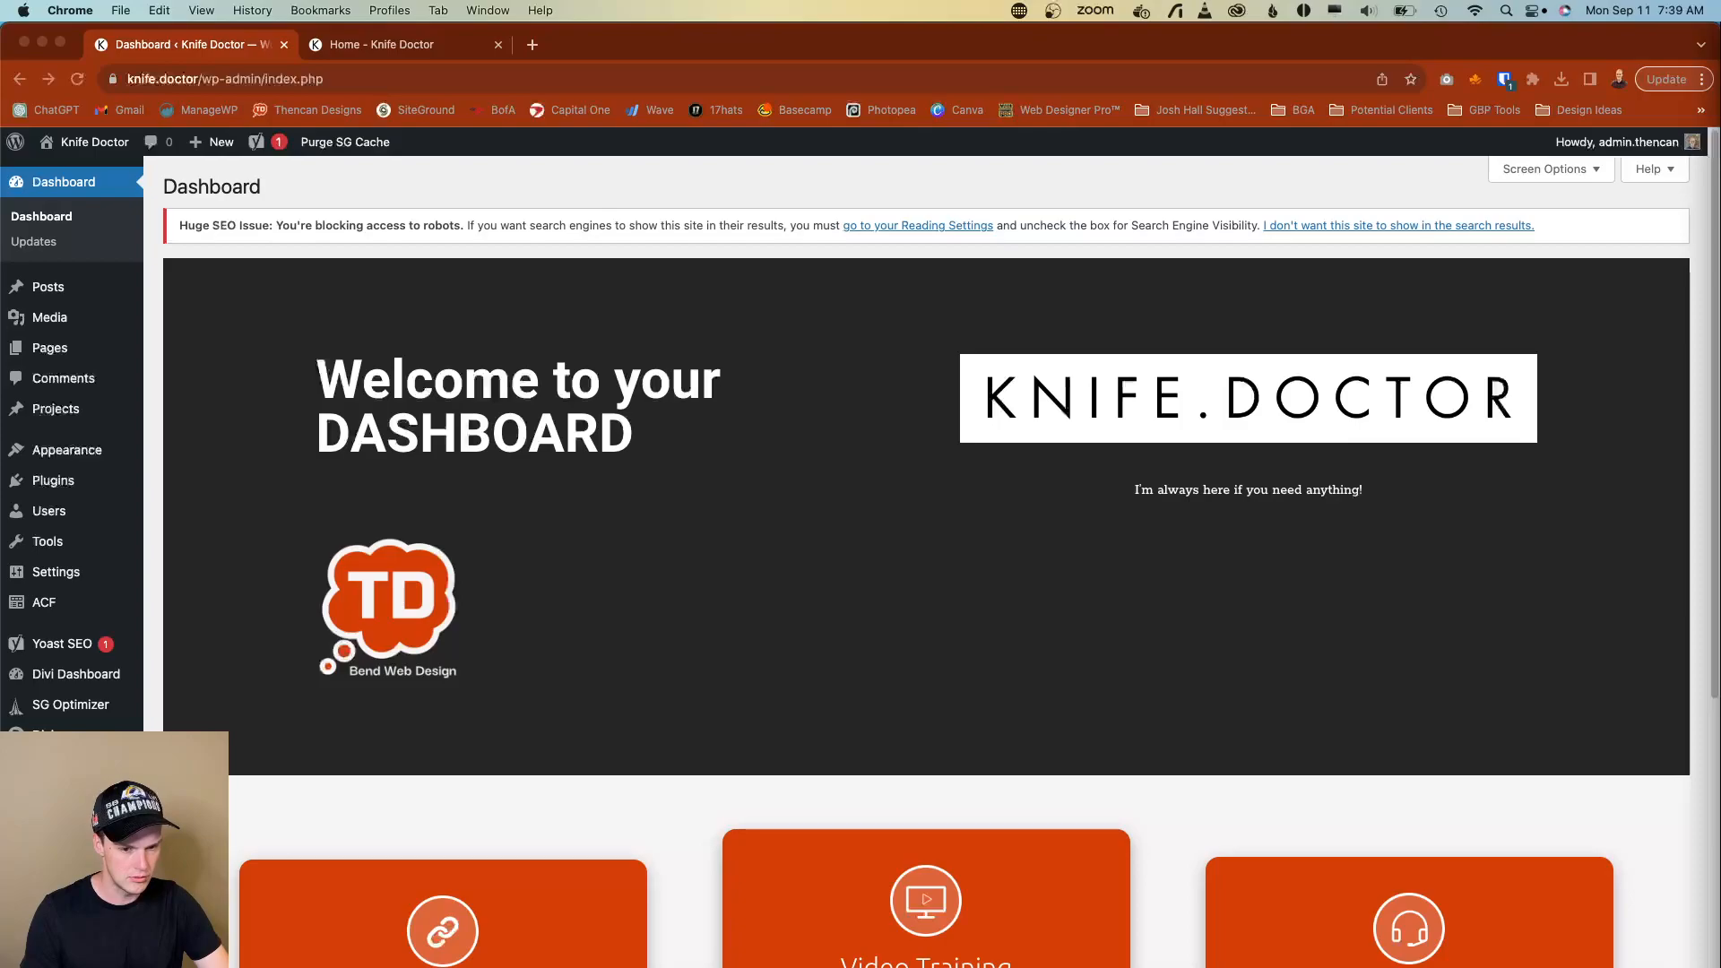
{"action": "left_click", "coordinate": [43, 348]}
{"action": "left_click", "coordinate": [43, 348]}
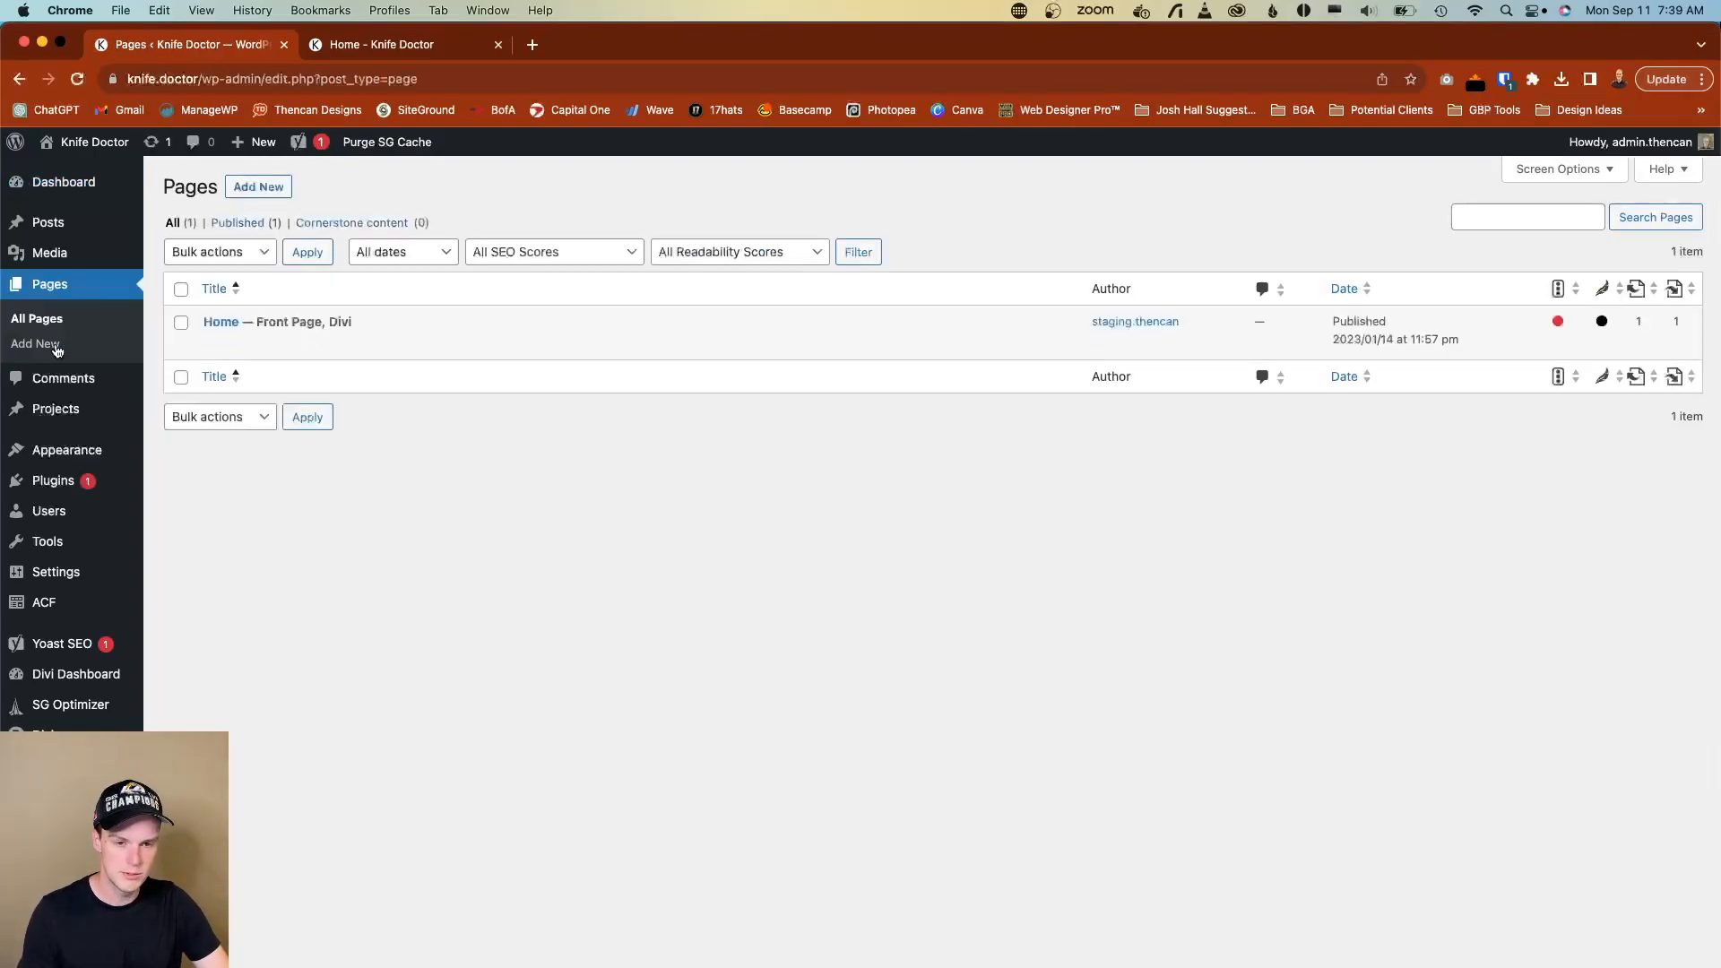
{"action": "mouse_move", "coordinate": [331, 339]}
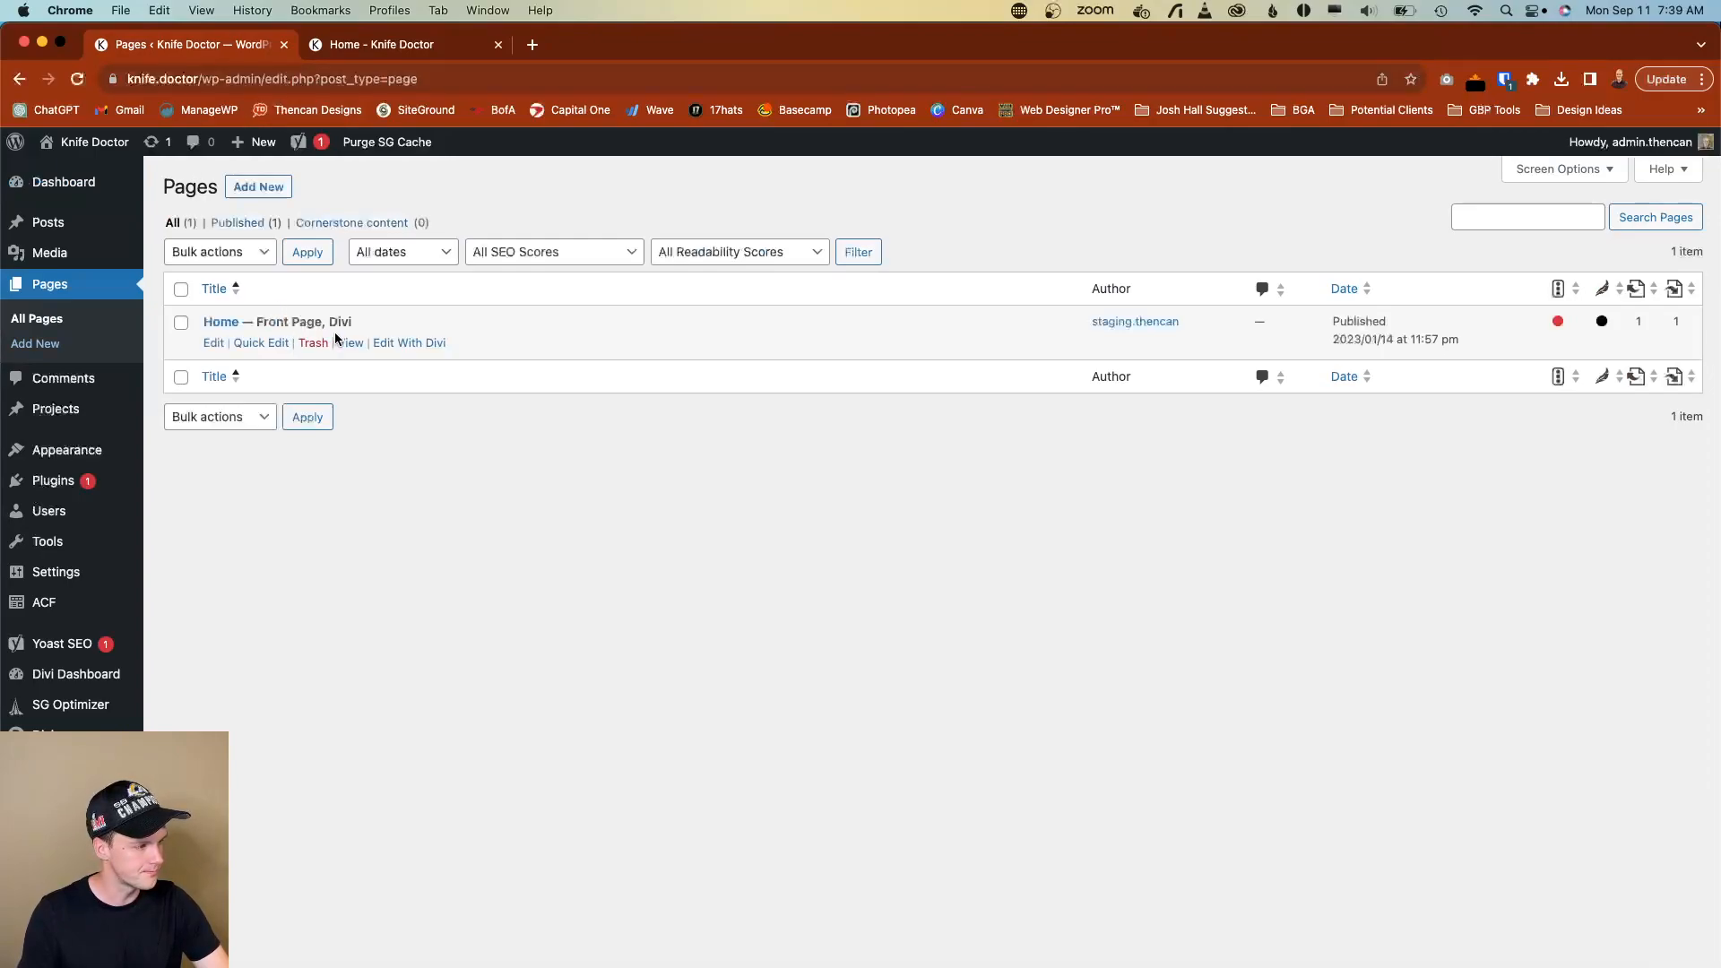
{"action": "left_click", "coordinate": [403, 344]}
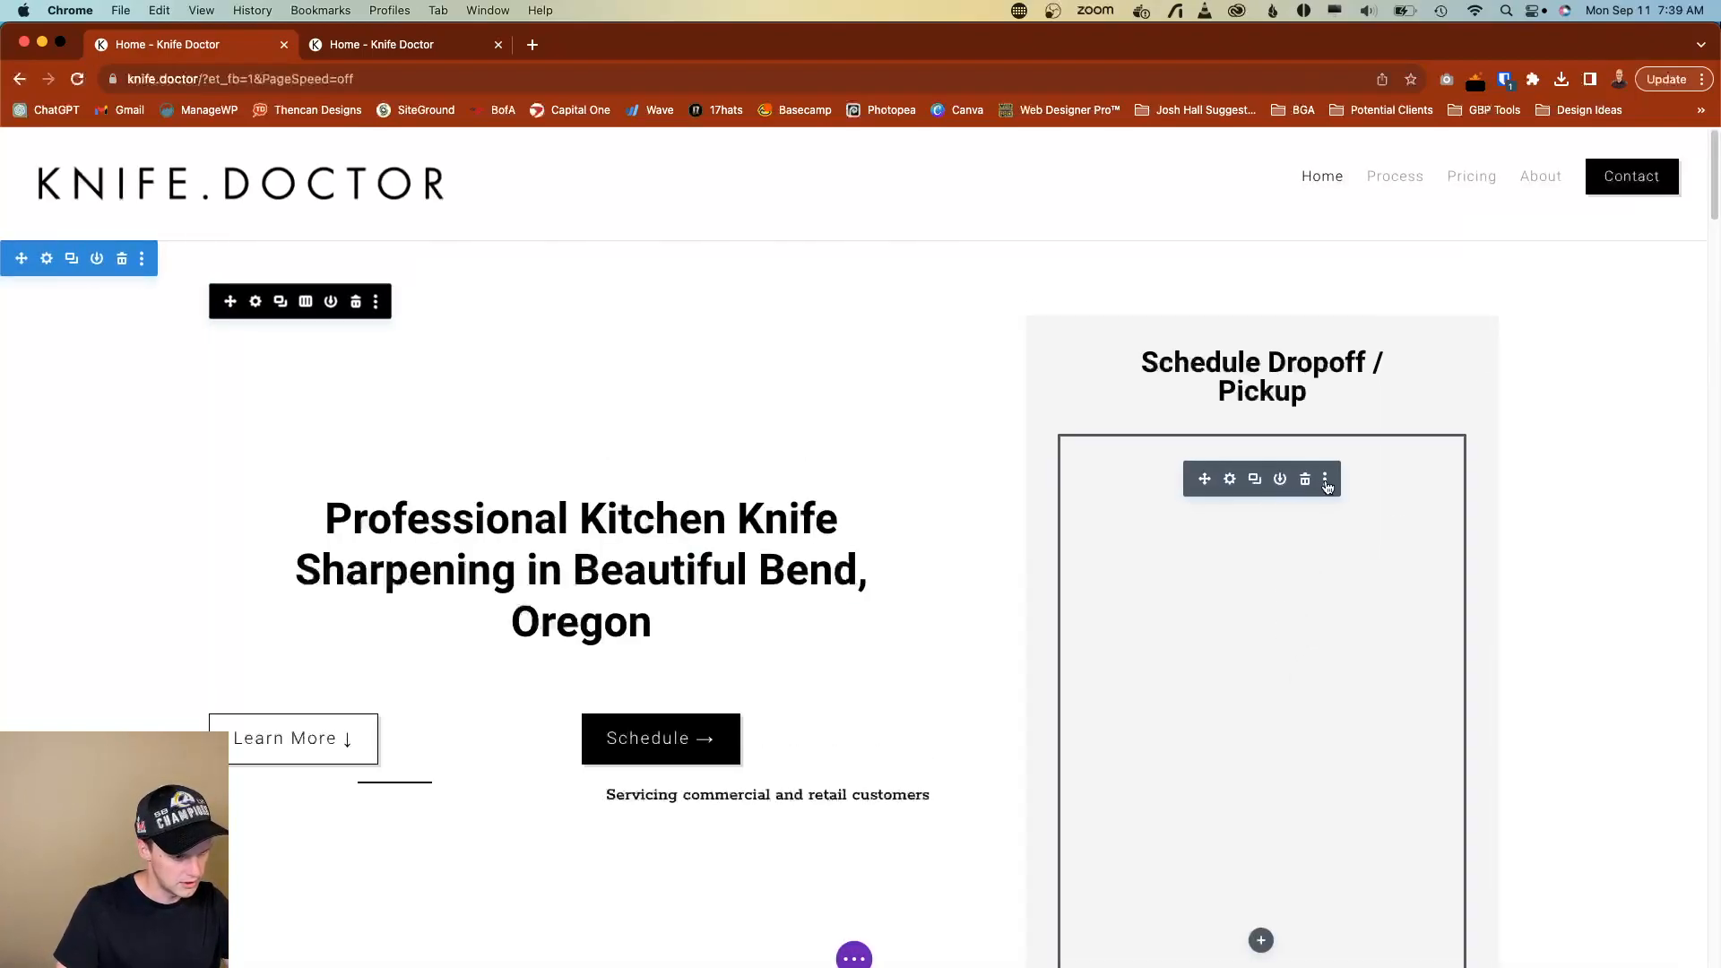
Save the code module under Schedule Dropoff / Pickup to the library as "Calendly Embed Module" in the category "Modules".
{"action": "left_click", "coordinate": [1279, 482]}
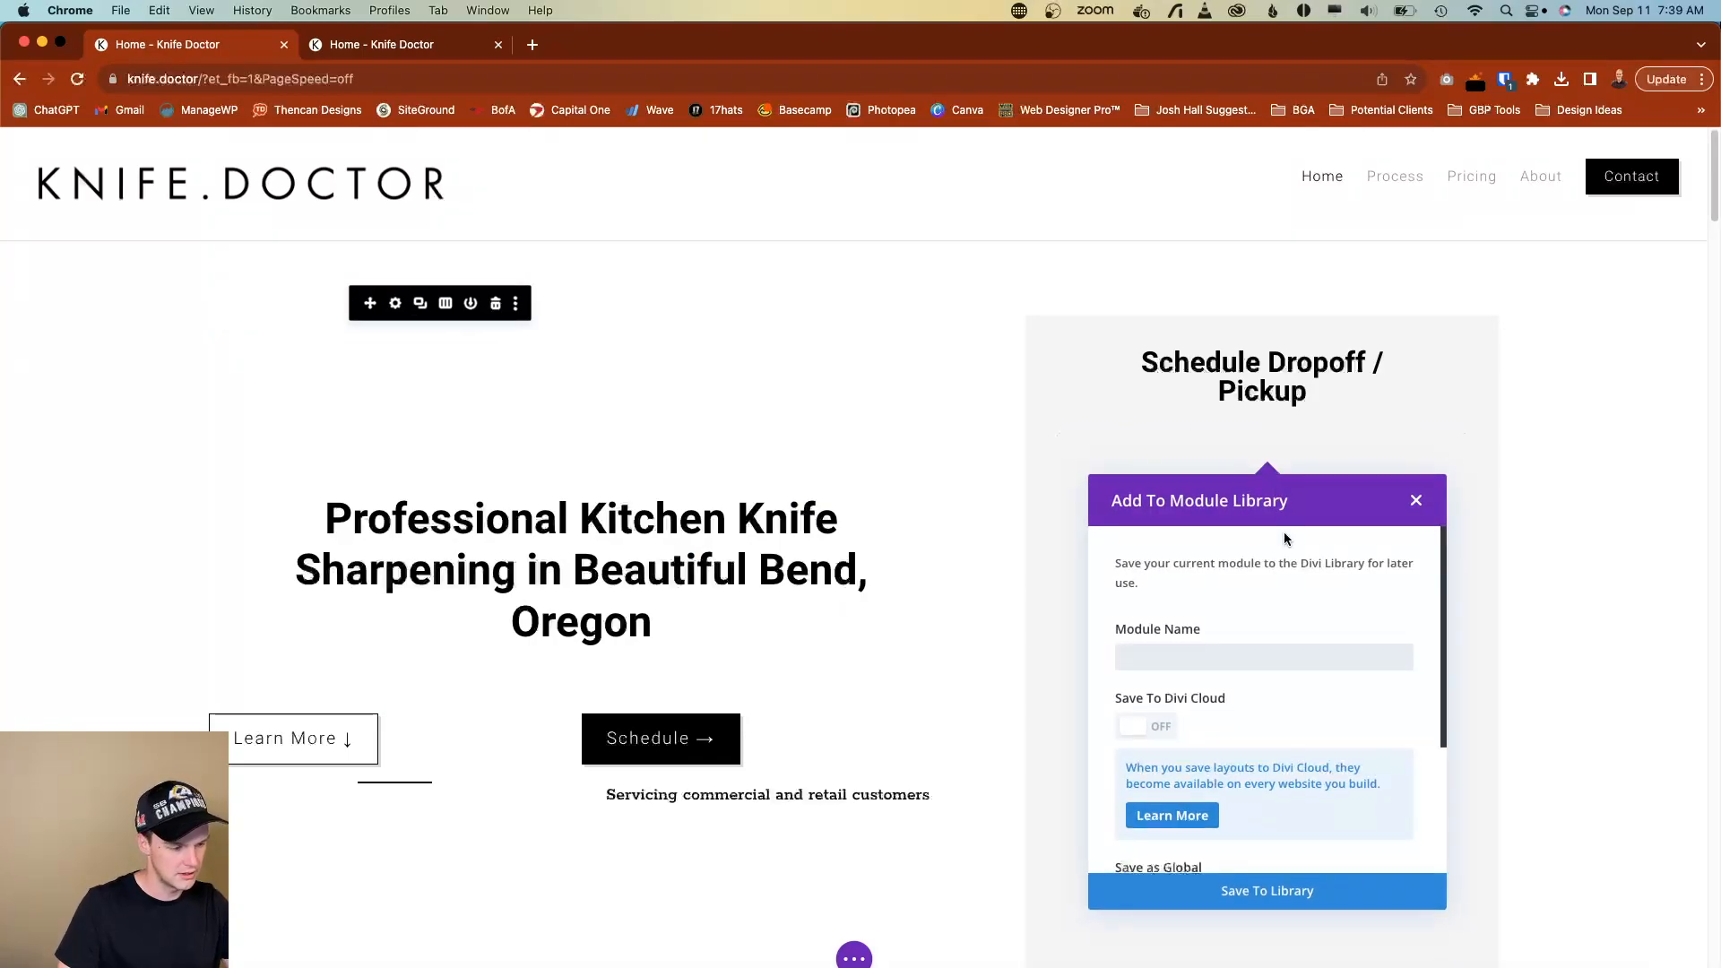
{"action": "type", "text": "Calendly Embed Module"}
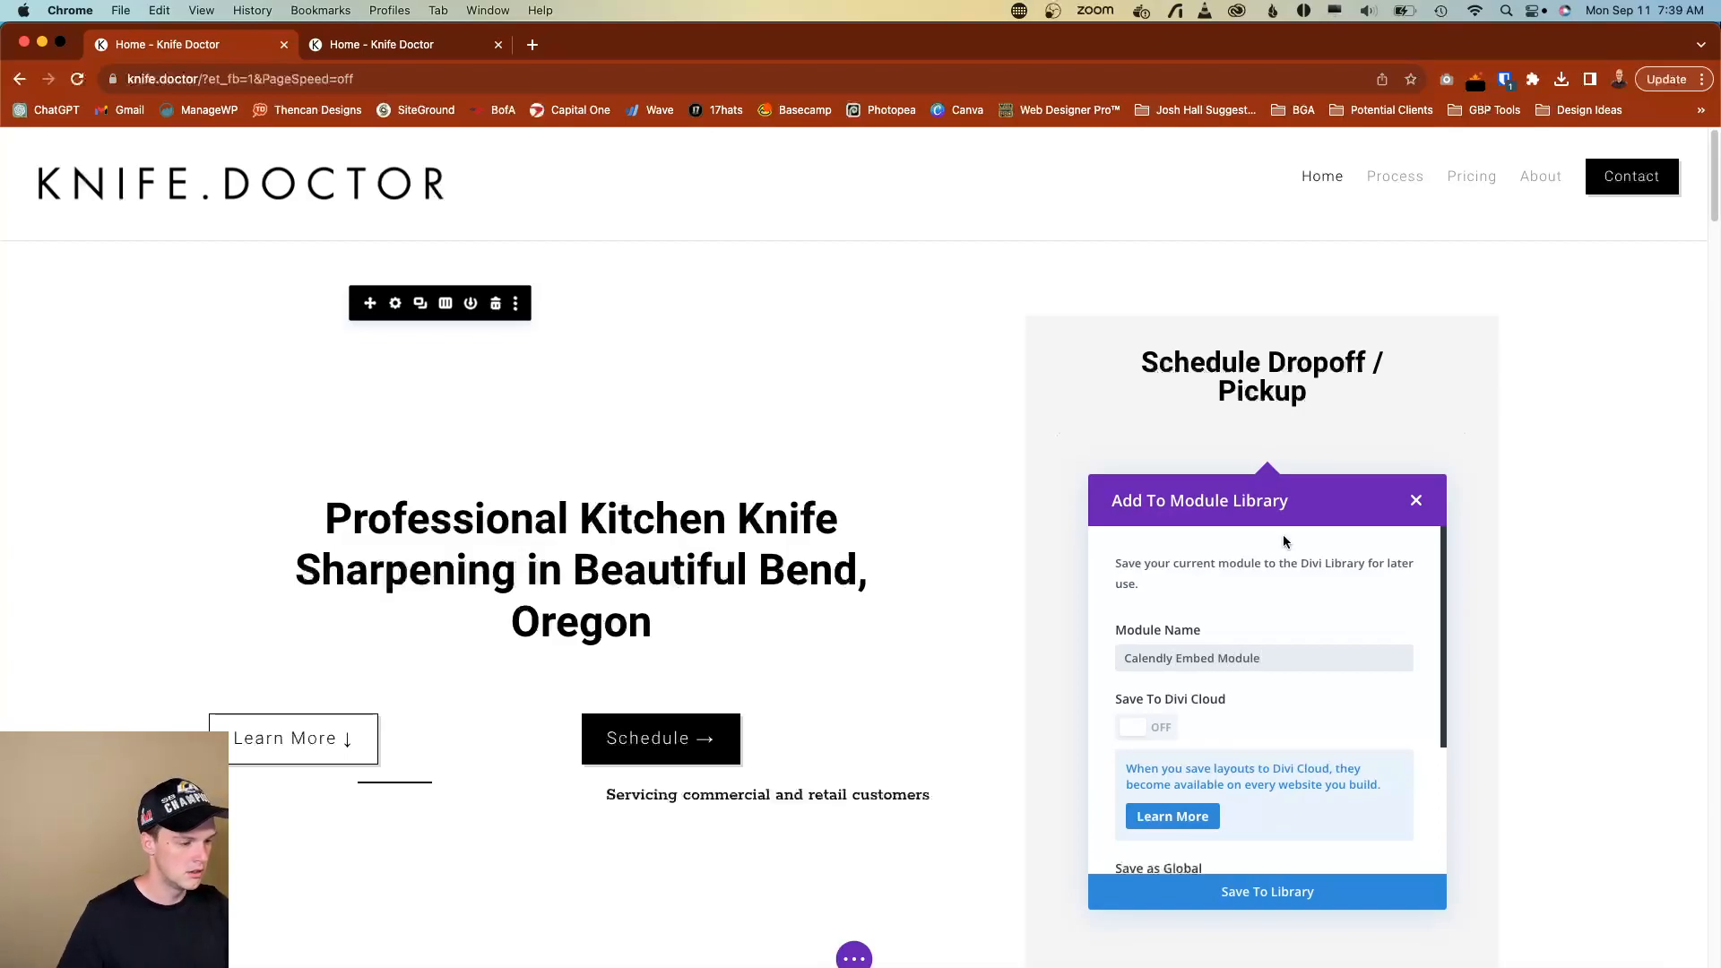
{"action": "scroll", "coordinate": [1253, 758], "scroll_direction": "down", "scroll_amount": 5}
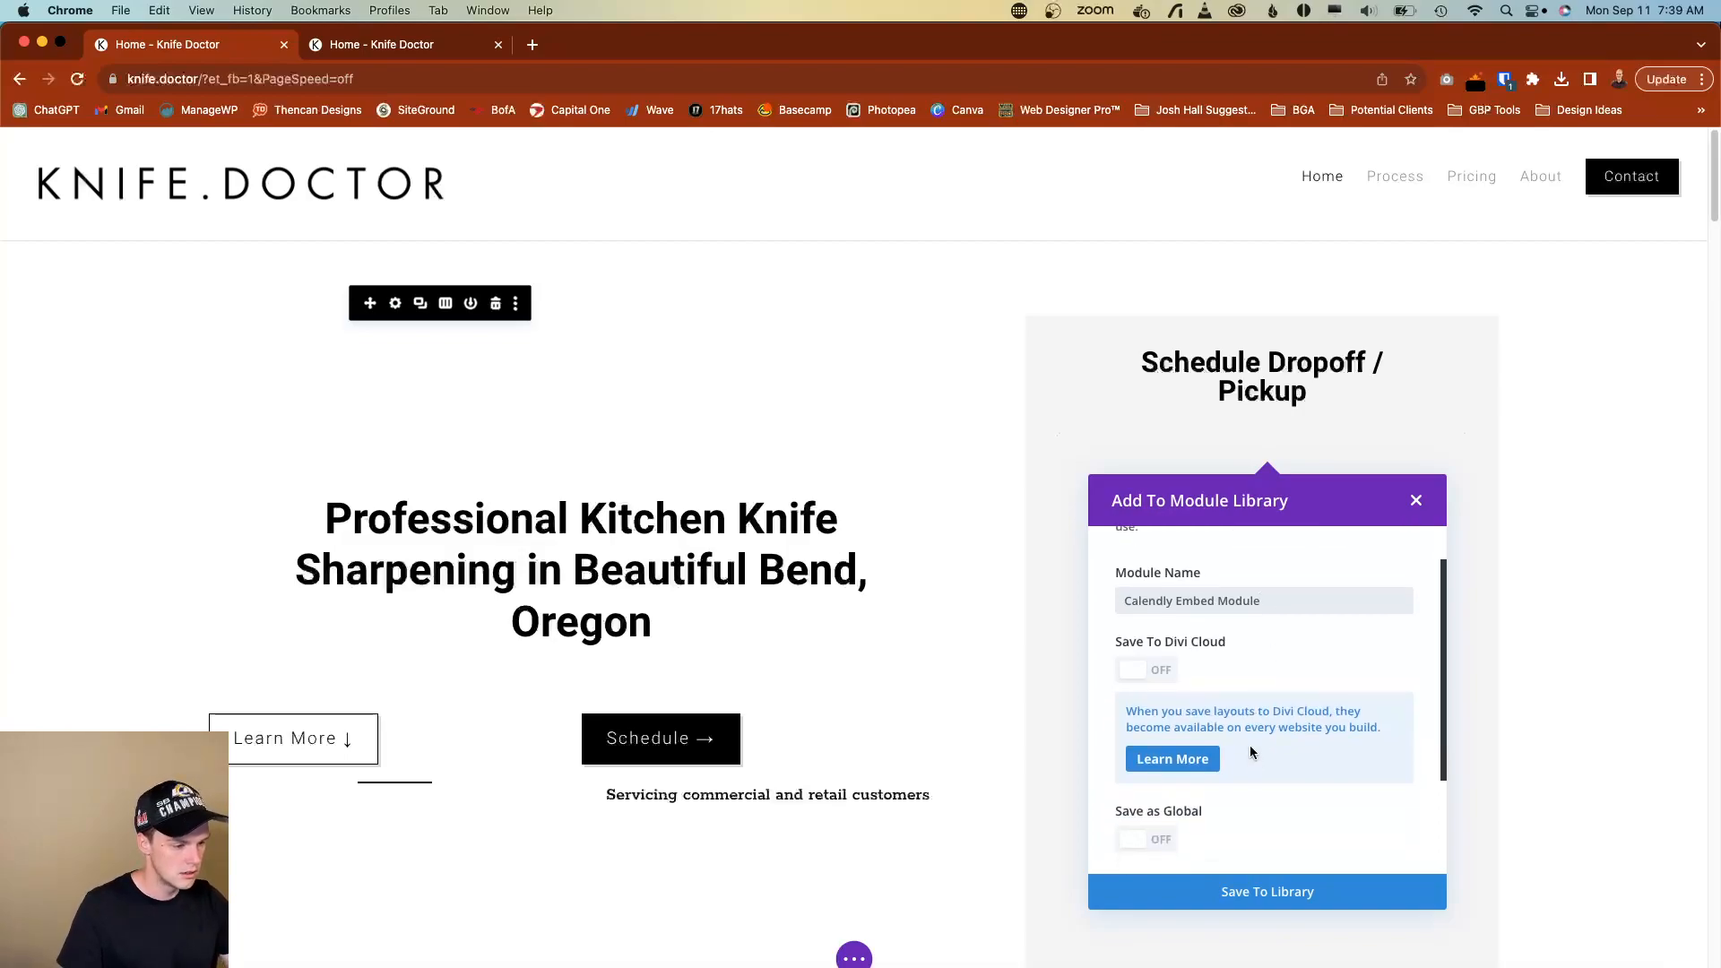
{"action": "scroll", "coordinate": [1246, 755], "scroll_direction": "down", "scroll_amount": 2}
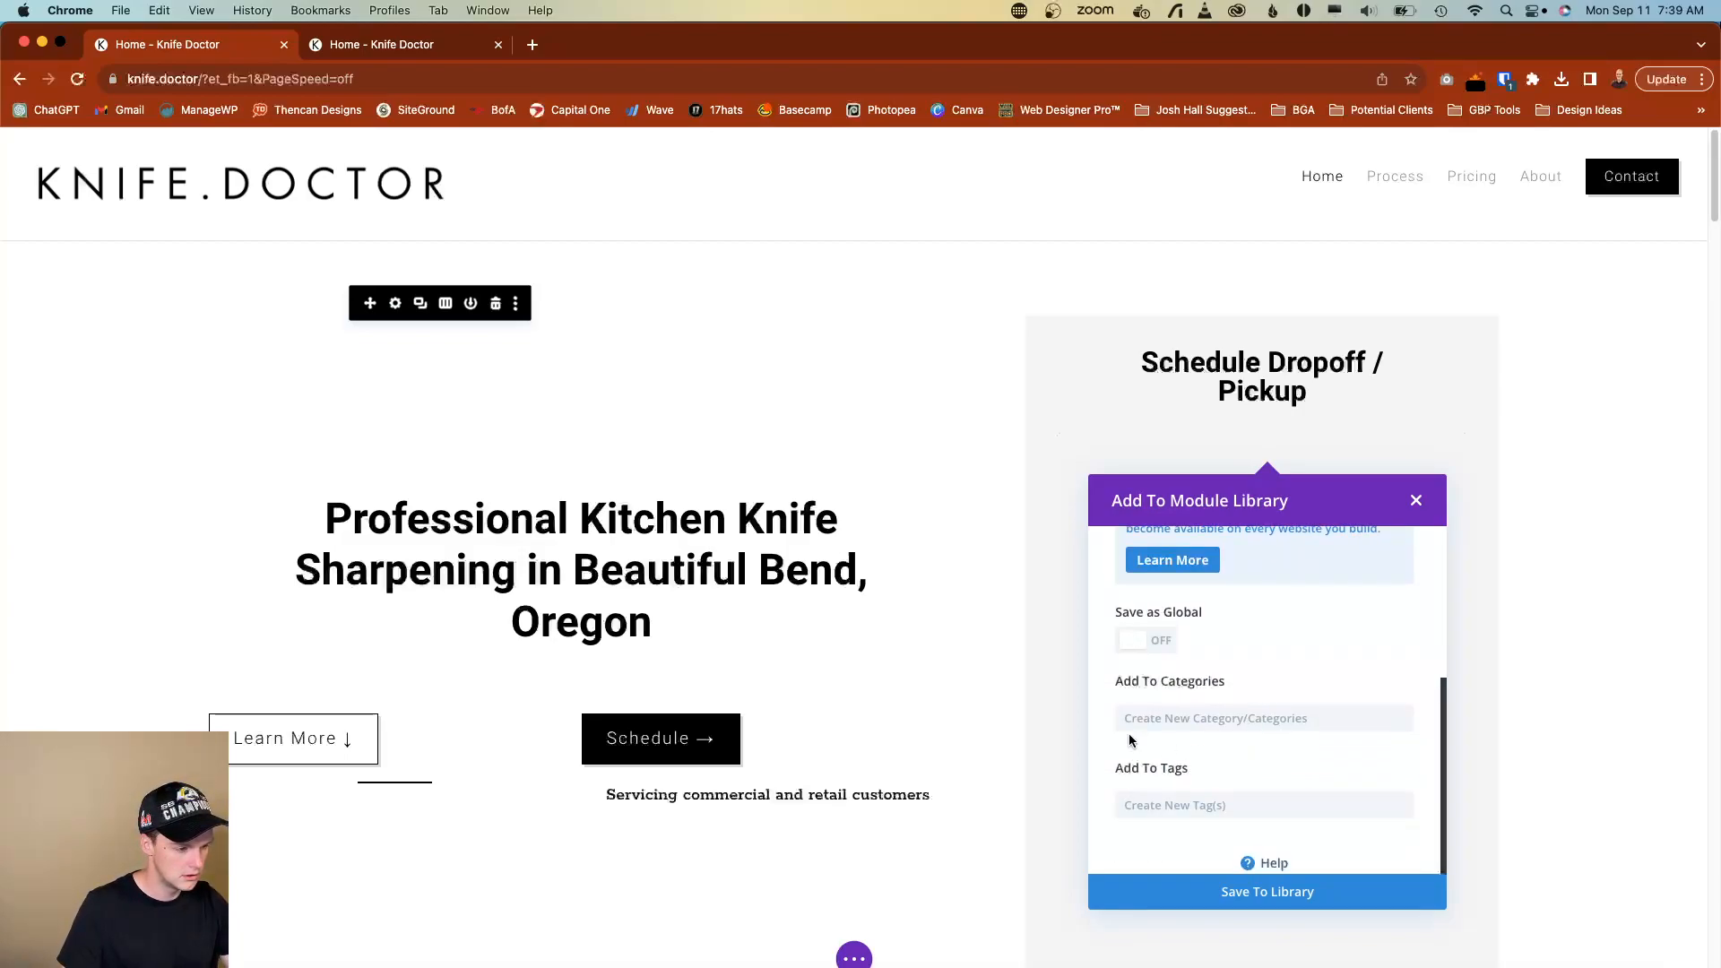
{"action": "left_click", "coordinate": [1168, 726]}
{"action": "type", "text": "M"}
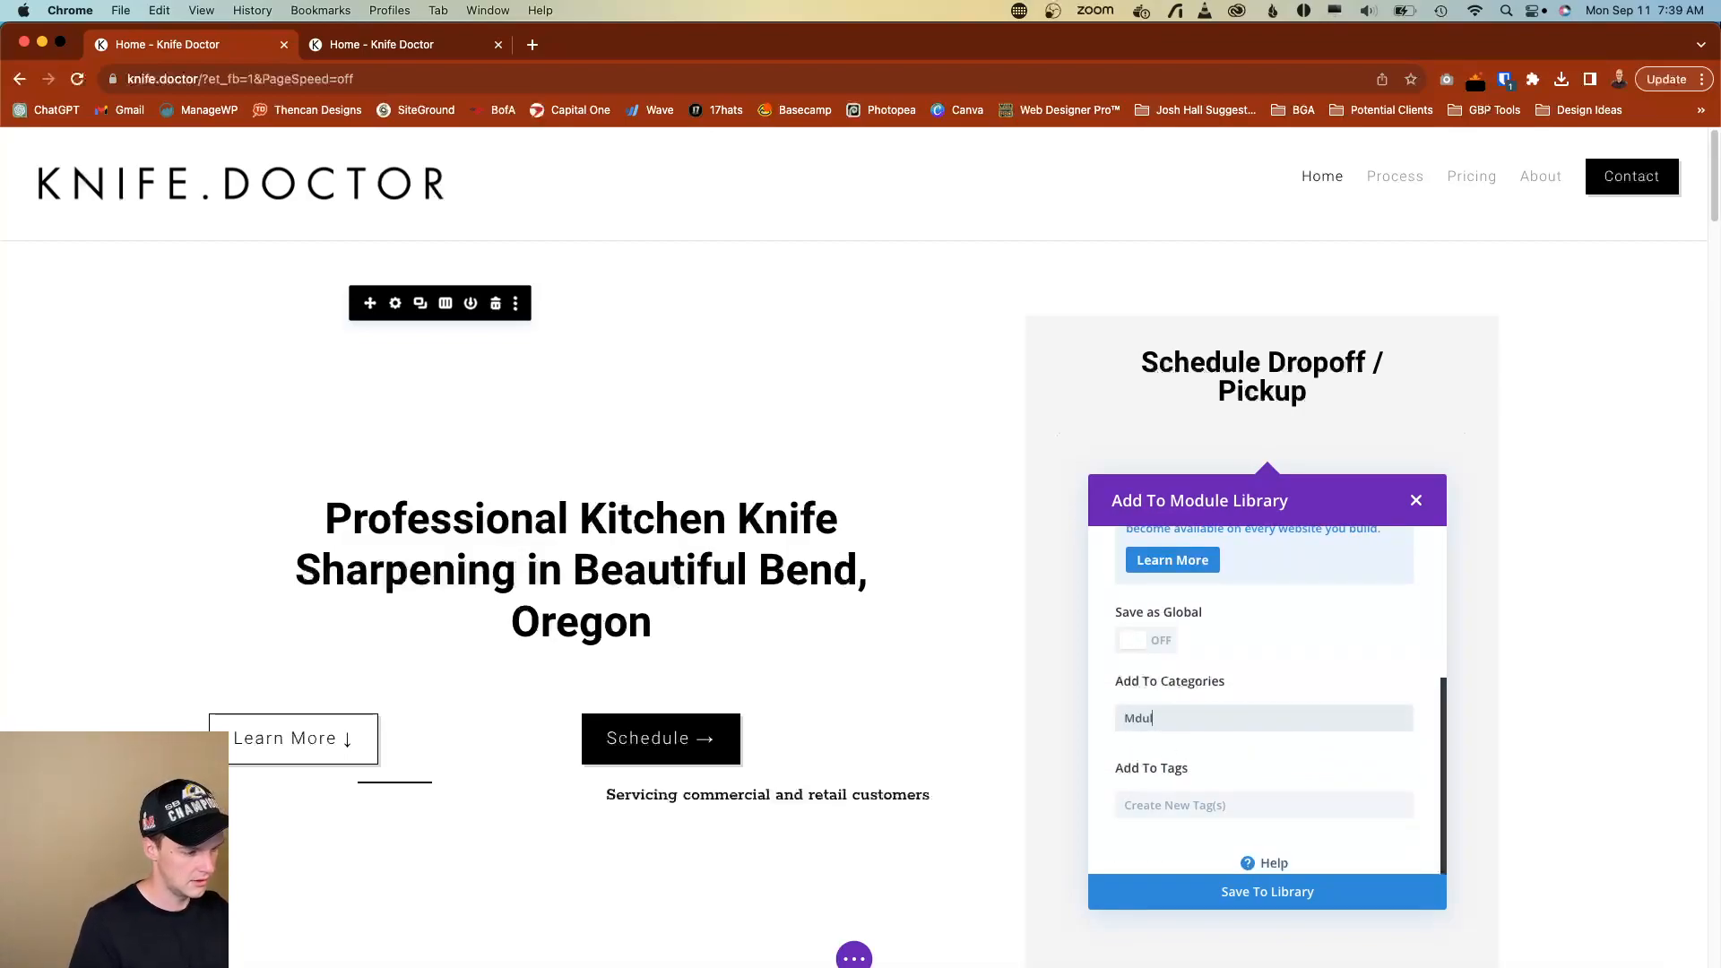
{"action": "type", "text": "odules"}
{"action": "left_click", "coordinate": [1214, 899]}
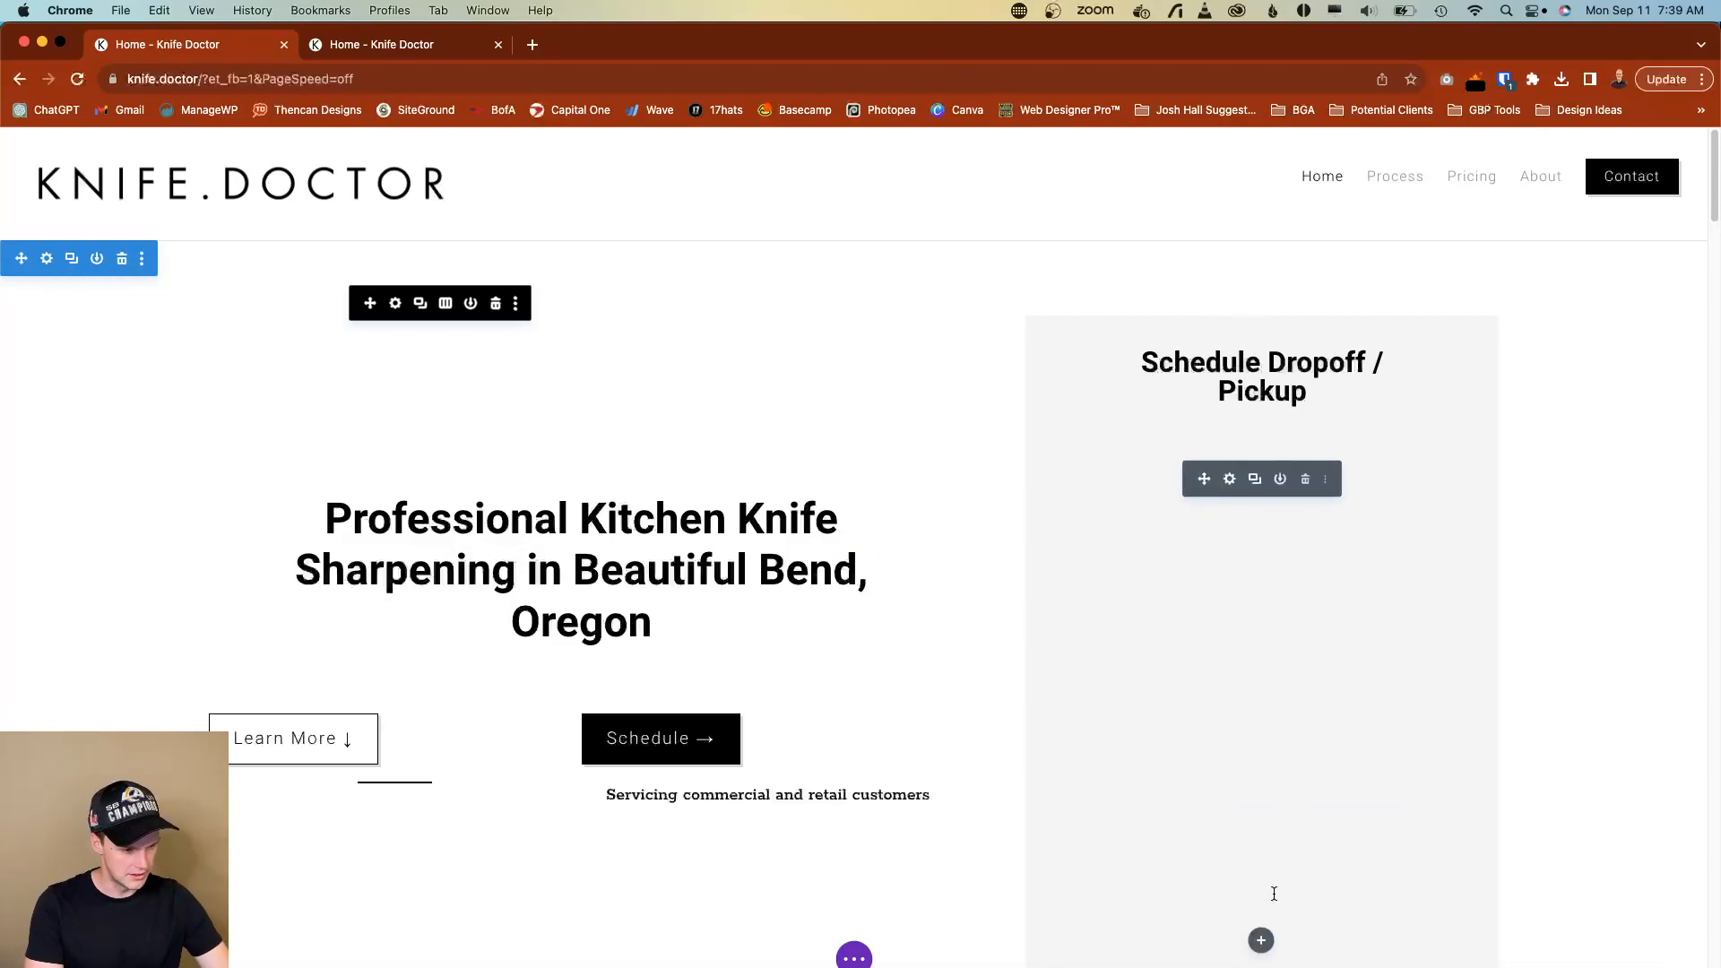
Check the module library for the saved Calendly Embed Module without inserting anything.
{"action": "left_click", "coordinate": [1261, 940]}
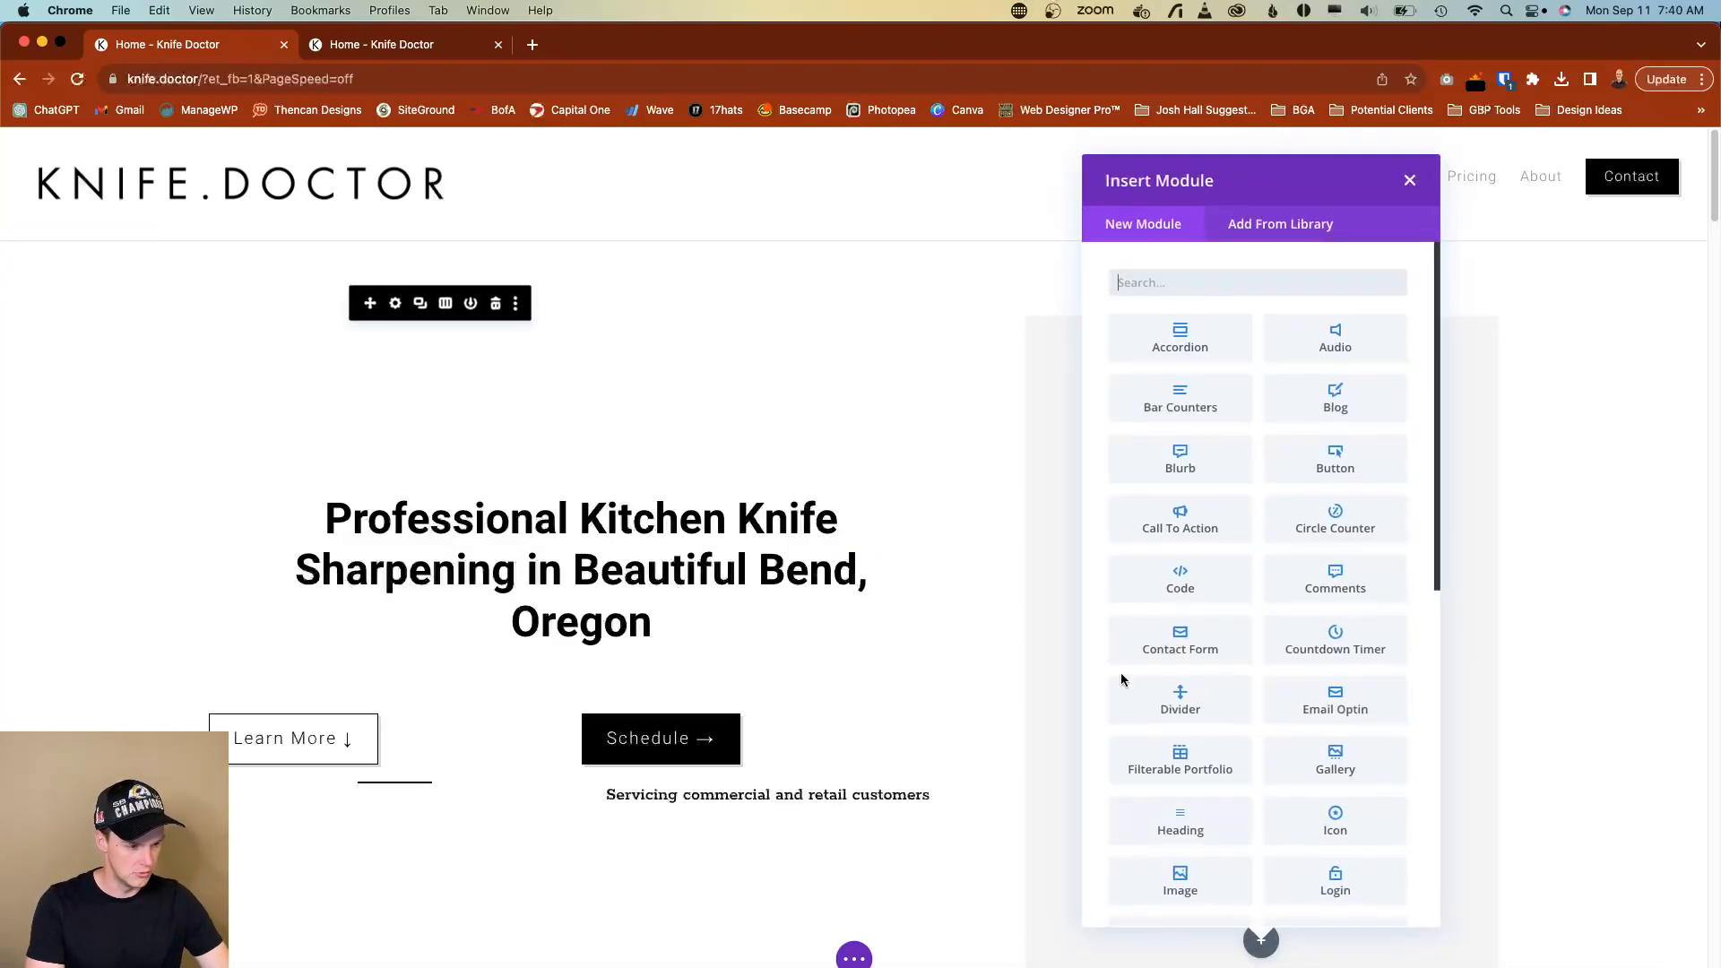
{"action": "left_click", "coordinate": [1292, 223]}
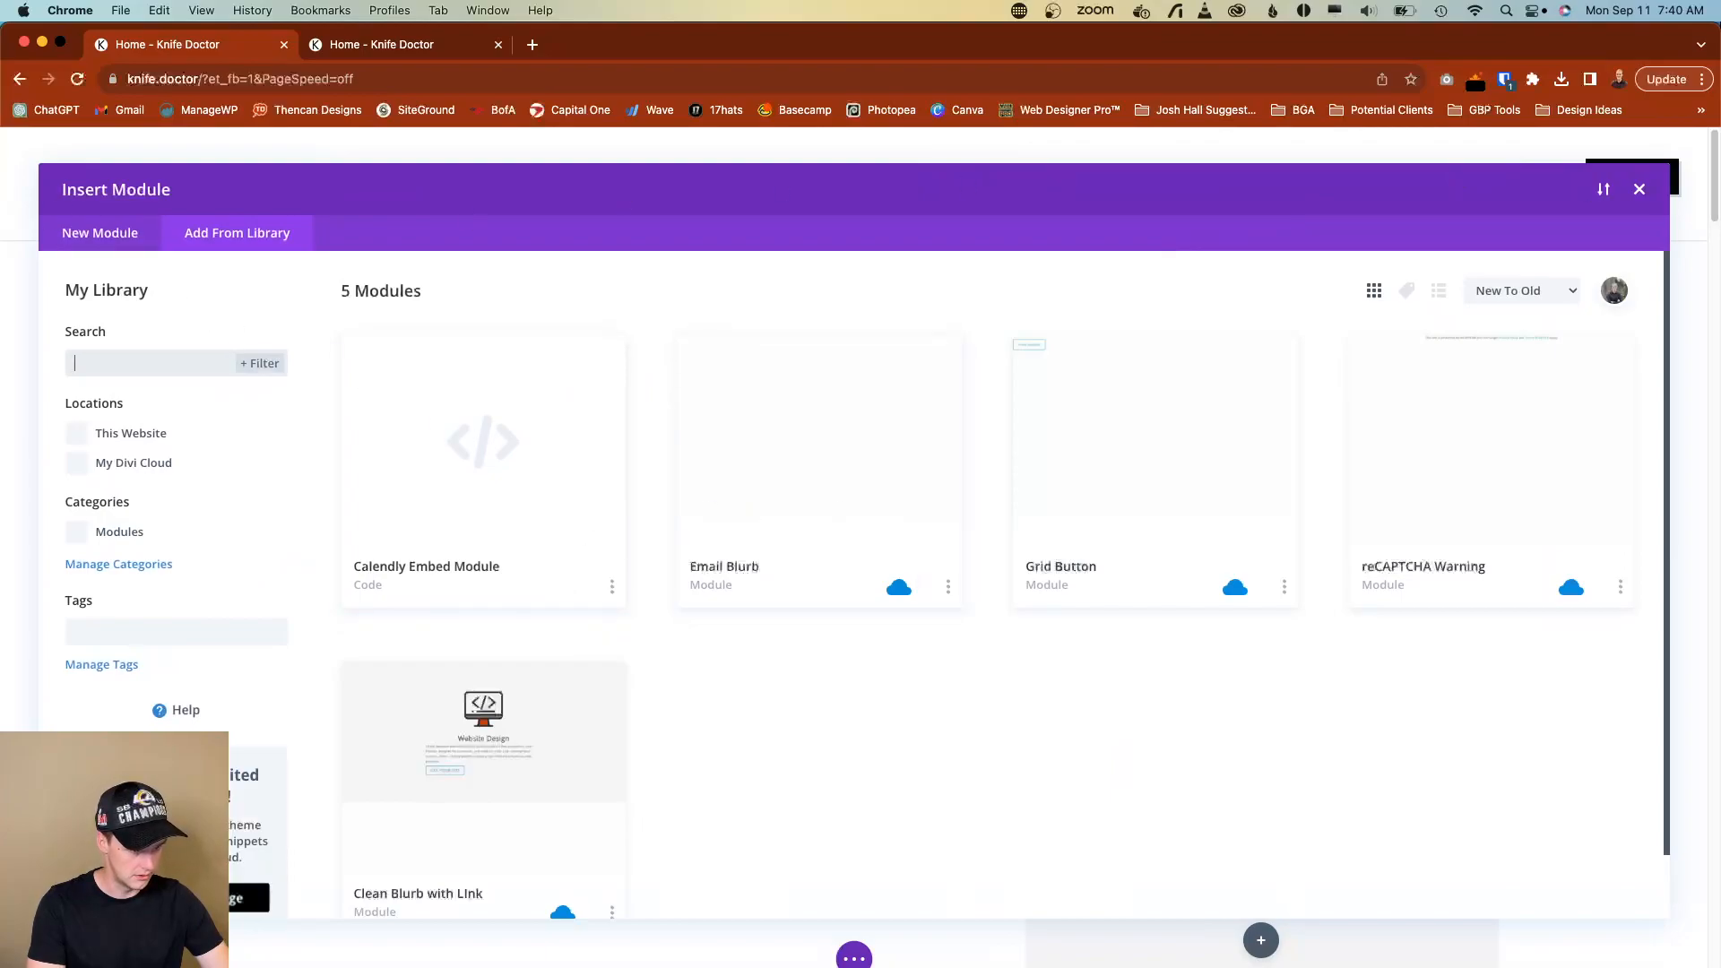
{"action": "left_click", "coordinate": [1640, 190]}
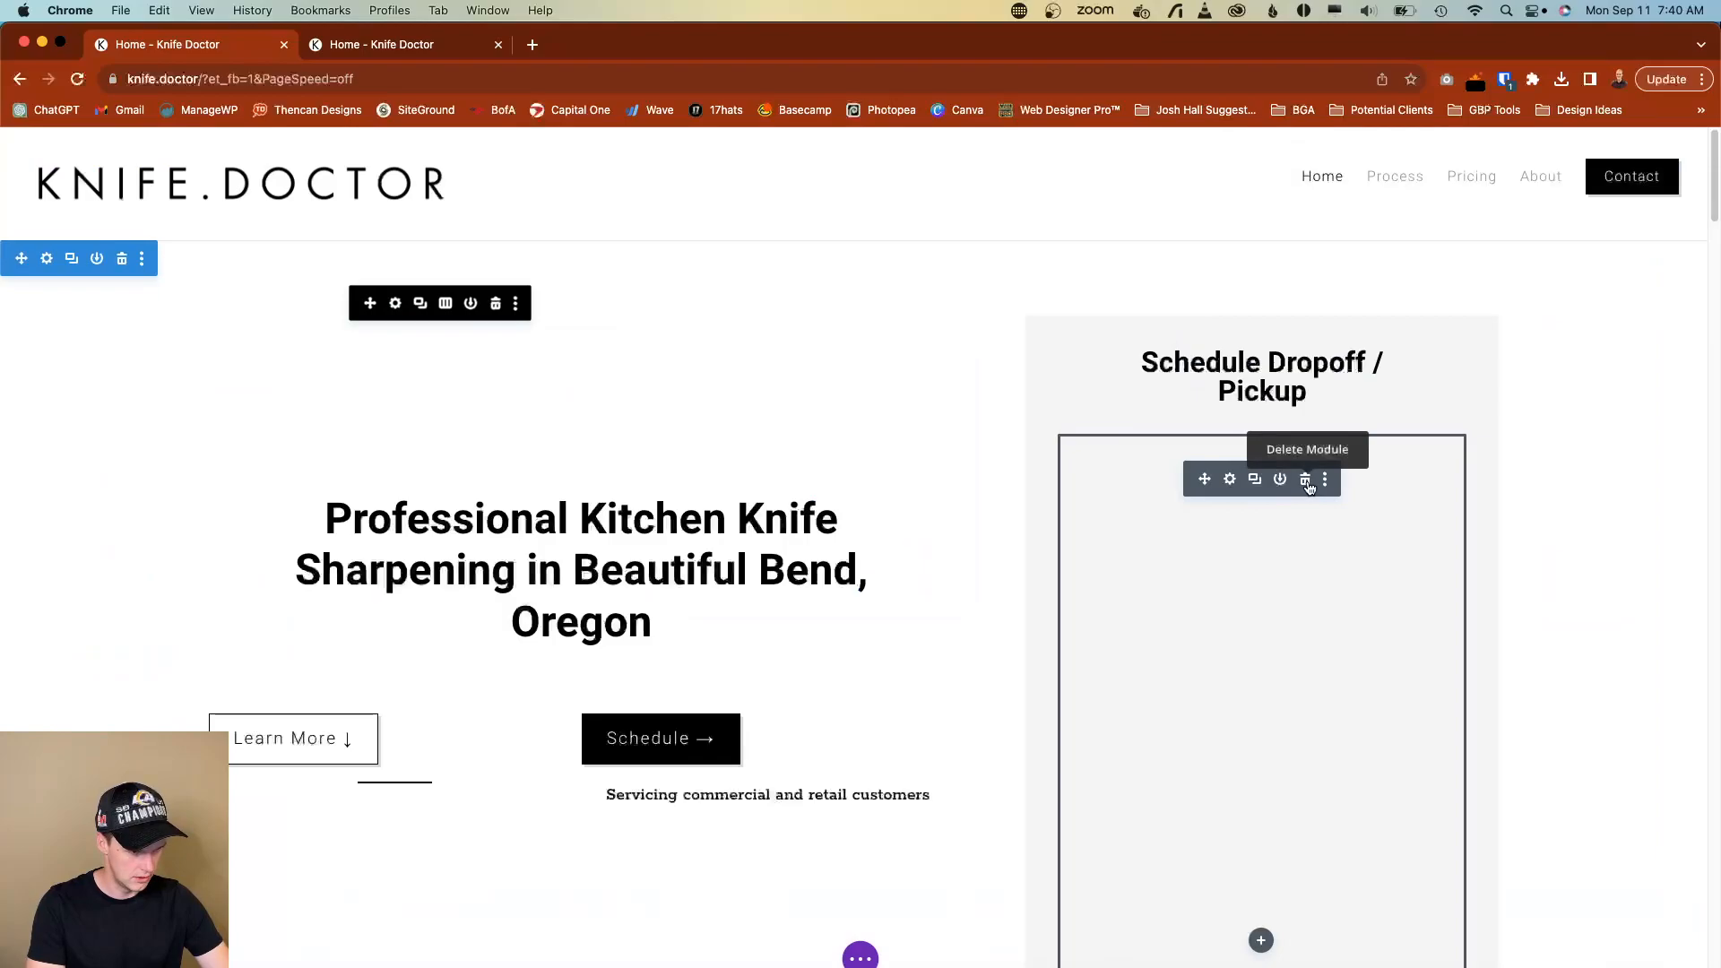
Delete the Calendly code module from the Schedule Dropoff / Pickup box and insert an Image module in its place.
{"action": "left_click", "coordinate": [1308, 485]}
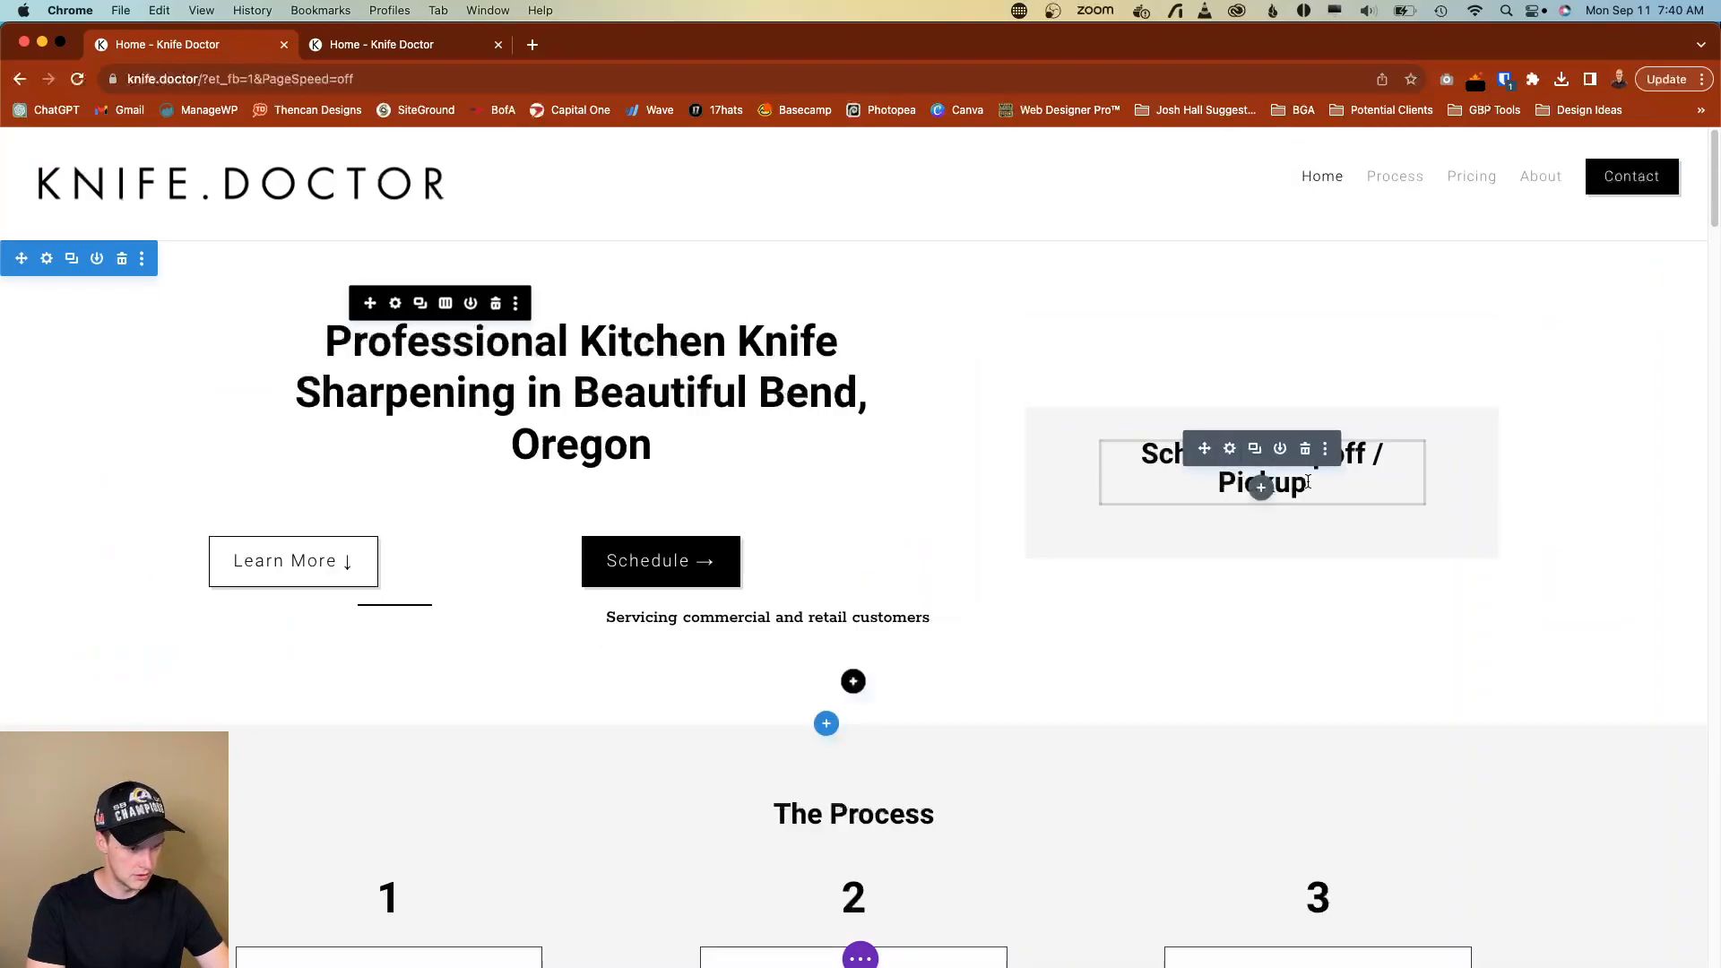
{"action": "left_click", "coordinate": [1261, 486]}
{"action": "type", "text": "image"}
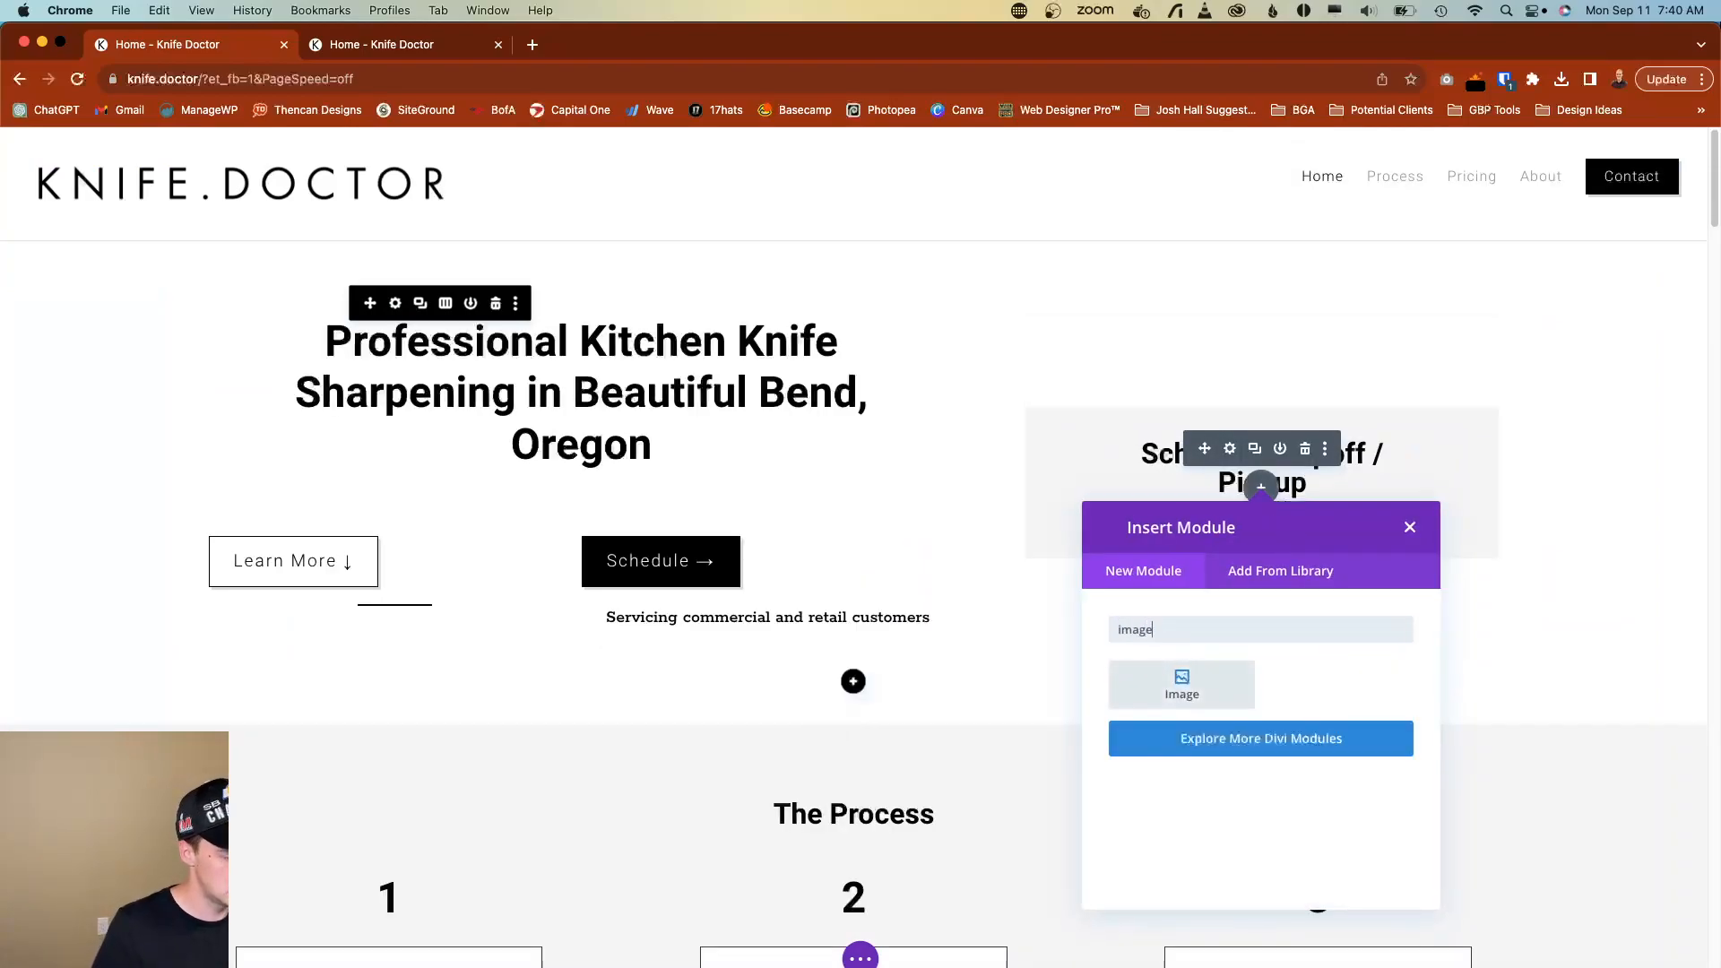
{"action": "left_click", "coordinate": [1180, 684]}
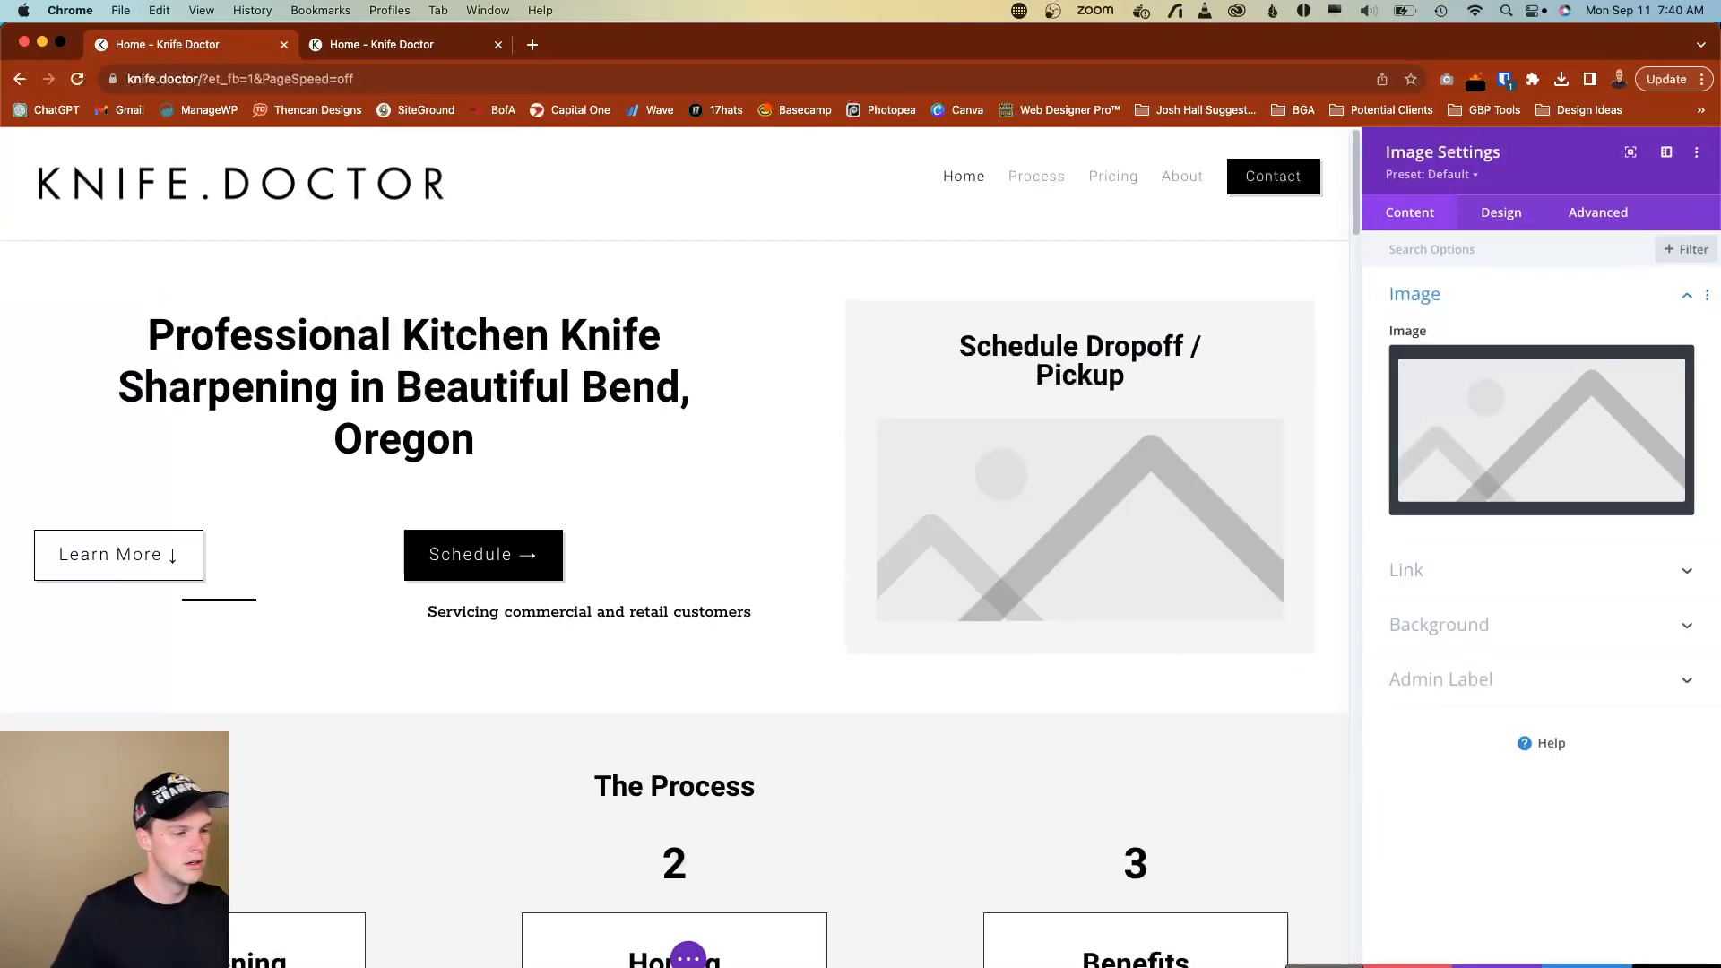
Upload knife-doctor-coming-soon.jpg to the media library for the new Image module.
{"action": "left_click", "coordinate": [1638, 506]}
{"action": "left_click", "coordinate": [1582, 965]}
{"action": "left_click_drag", "start_coordinate": [1455, 957], "coordinate": [894, 586]}
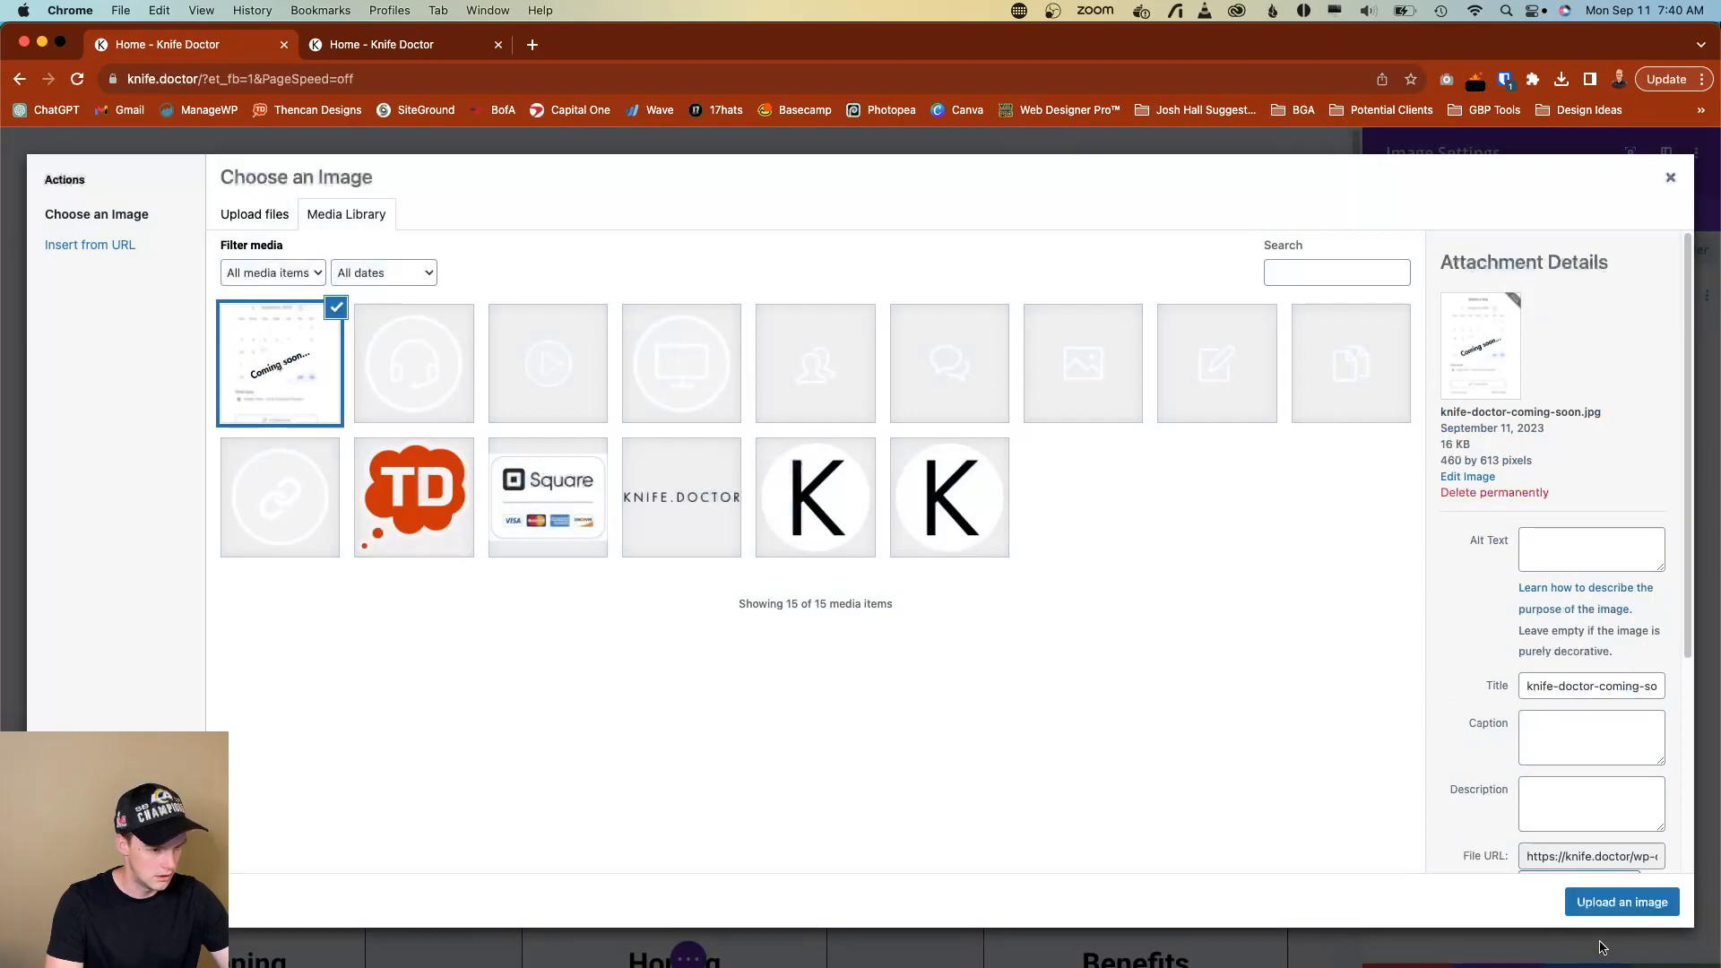
Set the uploaded image's alt text to 'Blurred out calendar that says "Coming soon..."'.
{"action": "left_click", "coordinate": [1532, 531]}
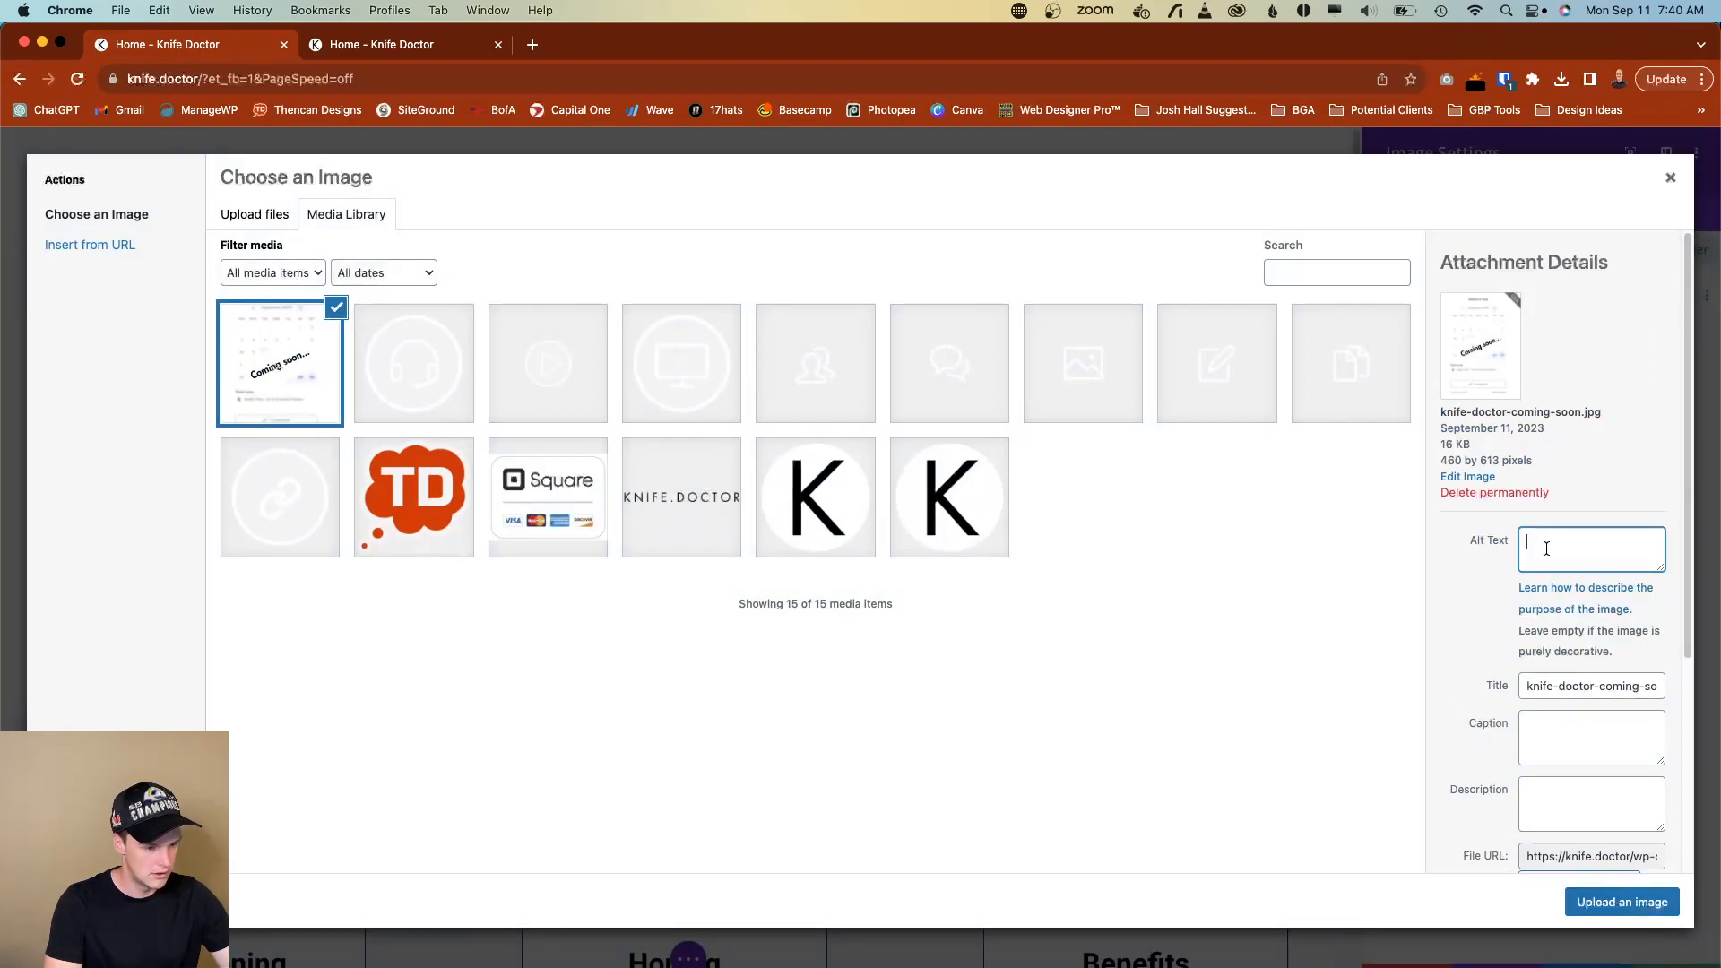
{"action": "type", "text": "K"}
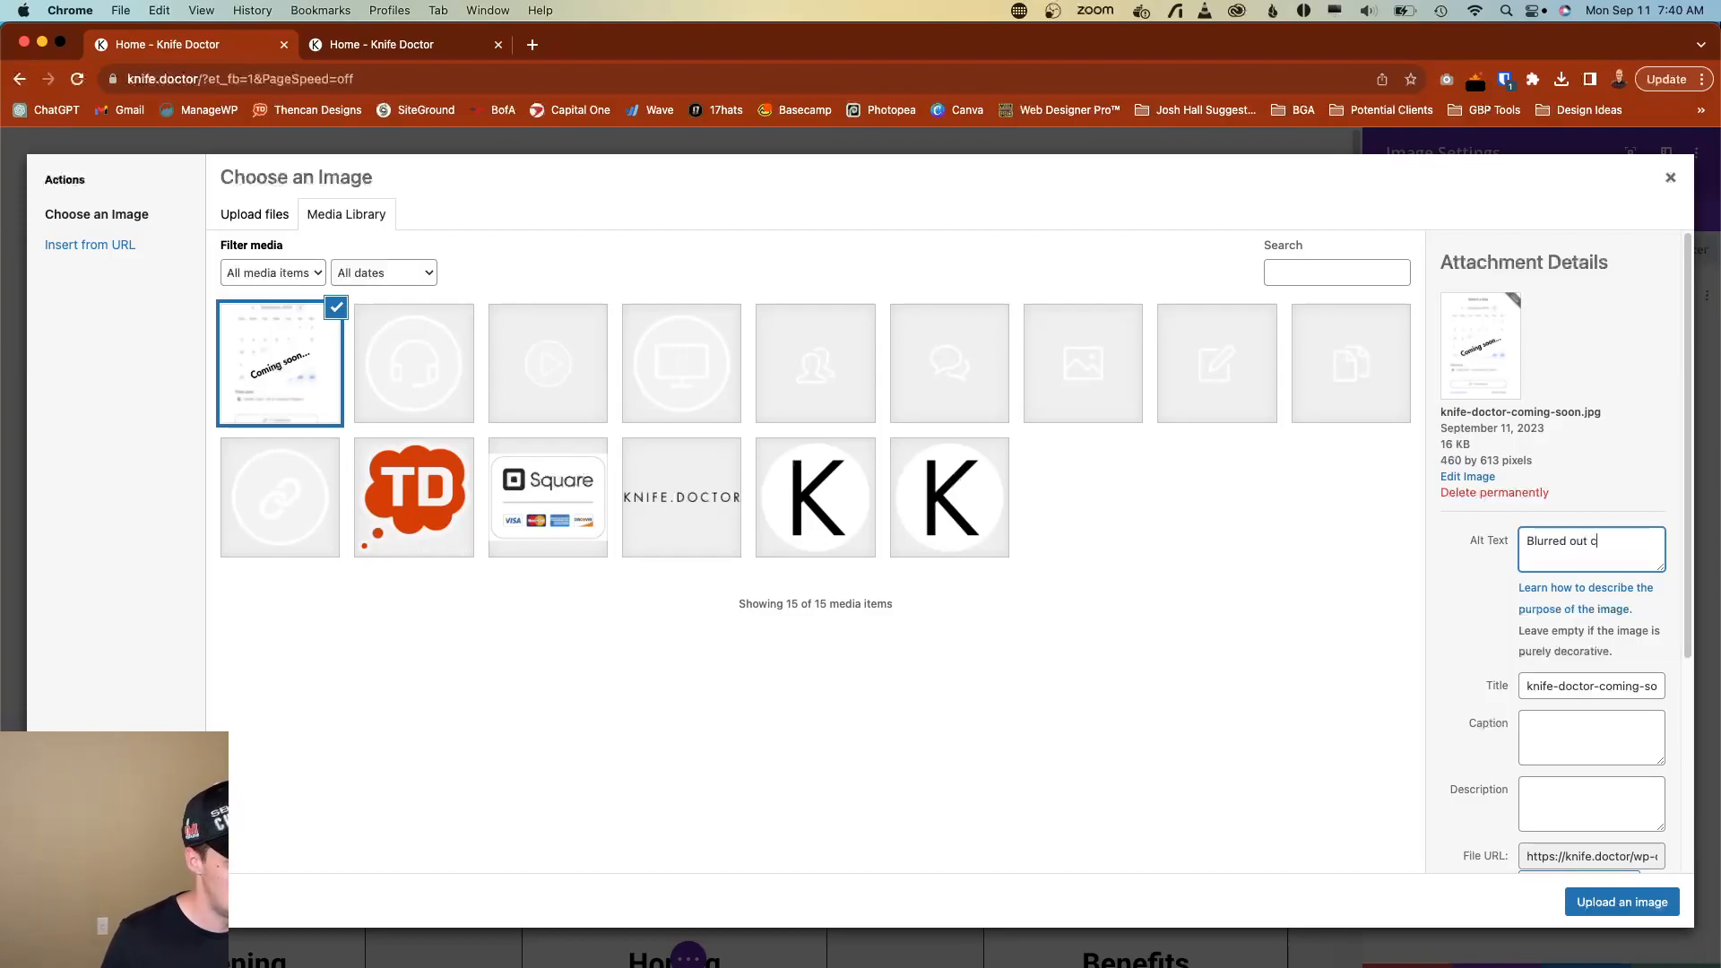
{"action": "type", "text": "that"}
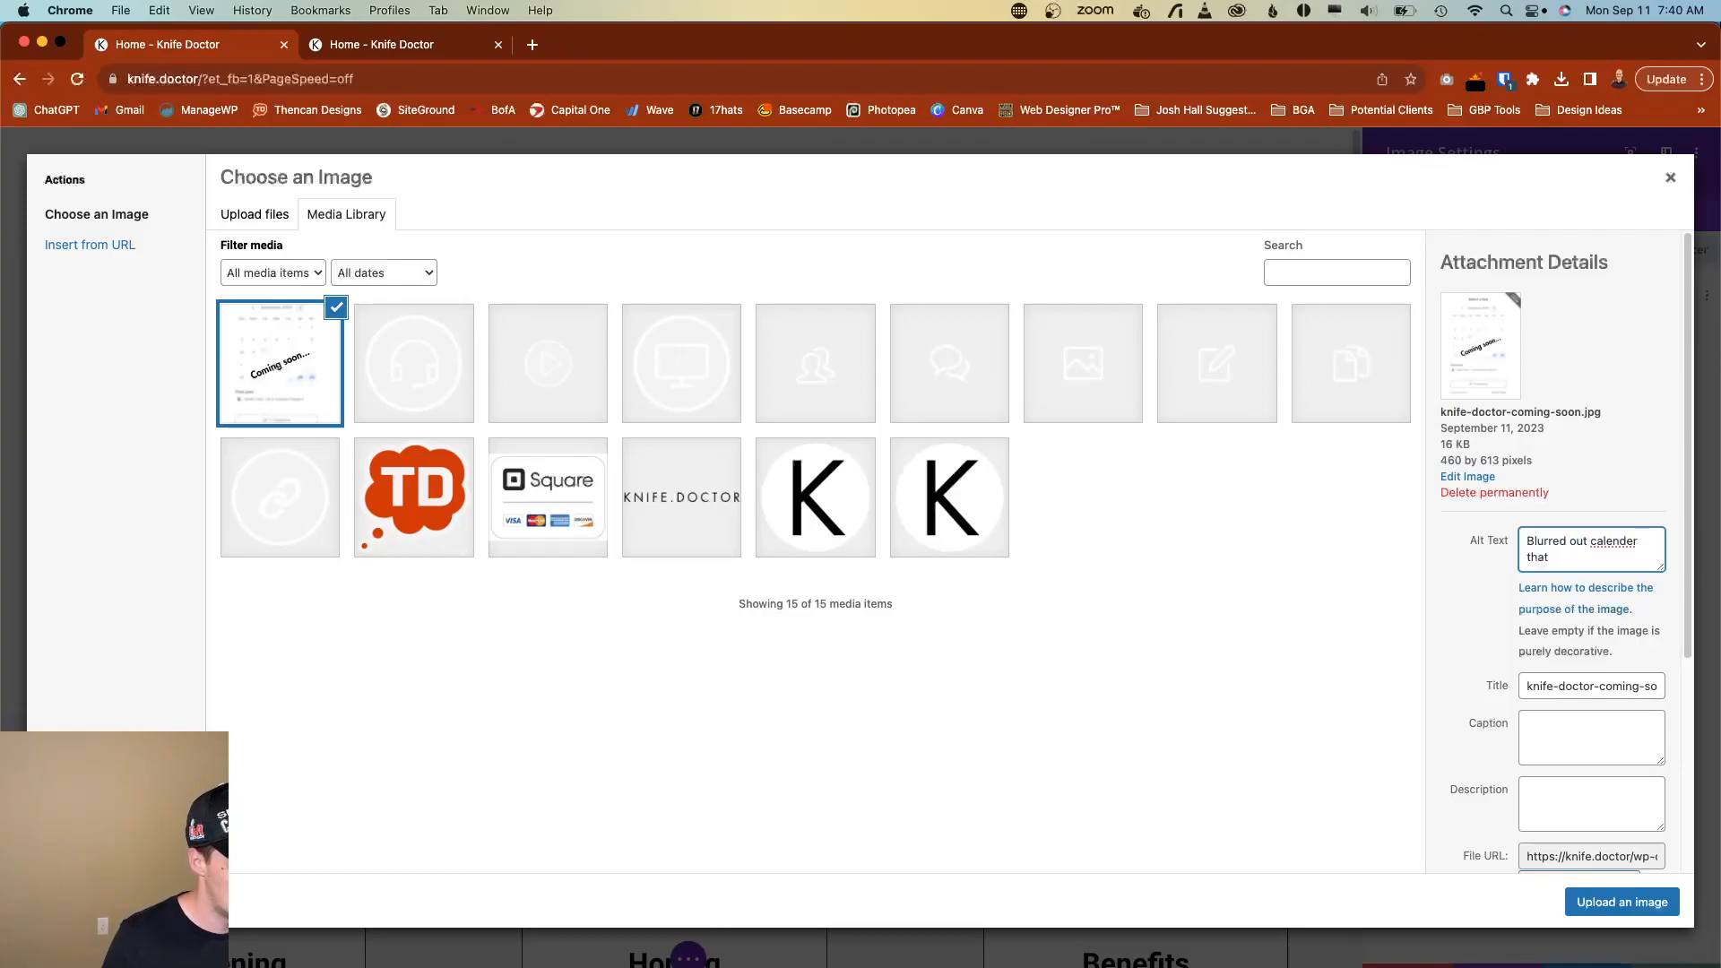
{"action": "type", "text": " says \"Coming soon..."}
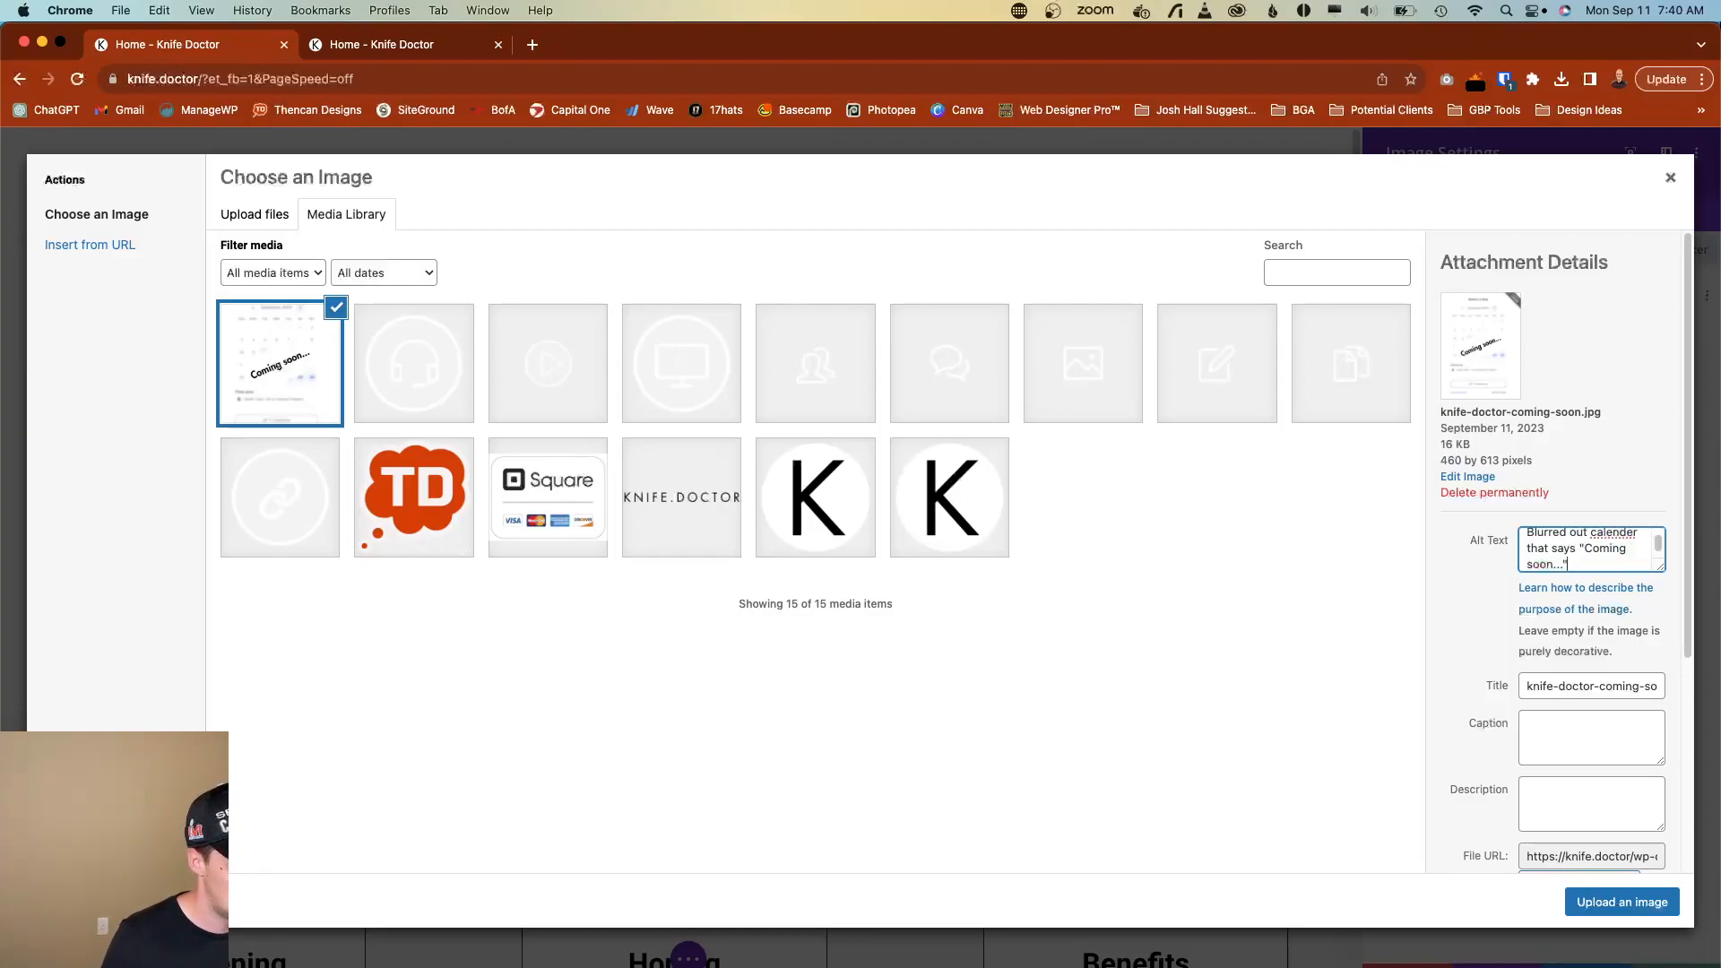
{"action": "right_click", "coordinate": [1625, 531]}
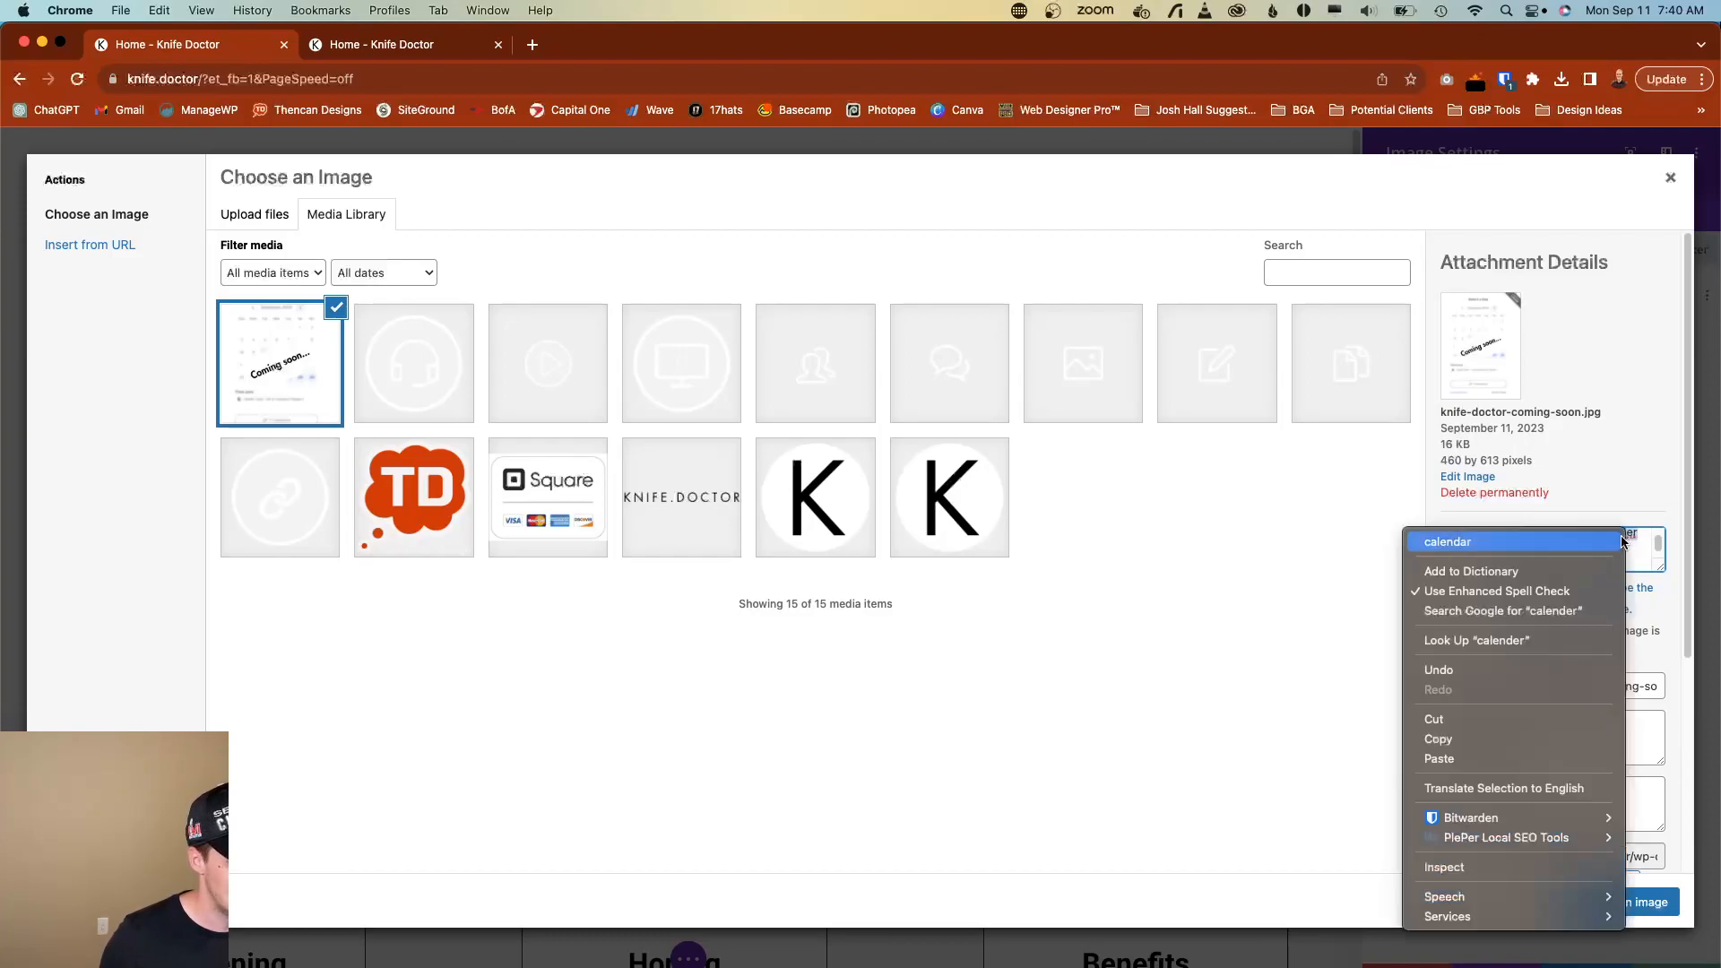
{"action": "left_click", "coordinate": [1605, 542]}
Copy the alt text into the image's caption and description, and place the image in the module.
{"action": "triple_click", "coordinate": [1600, 558]}
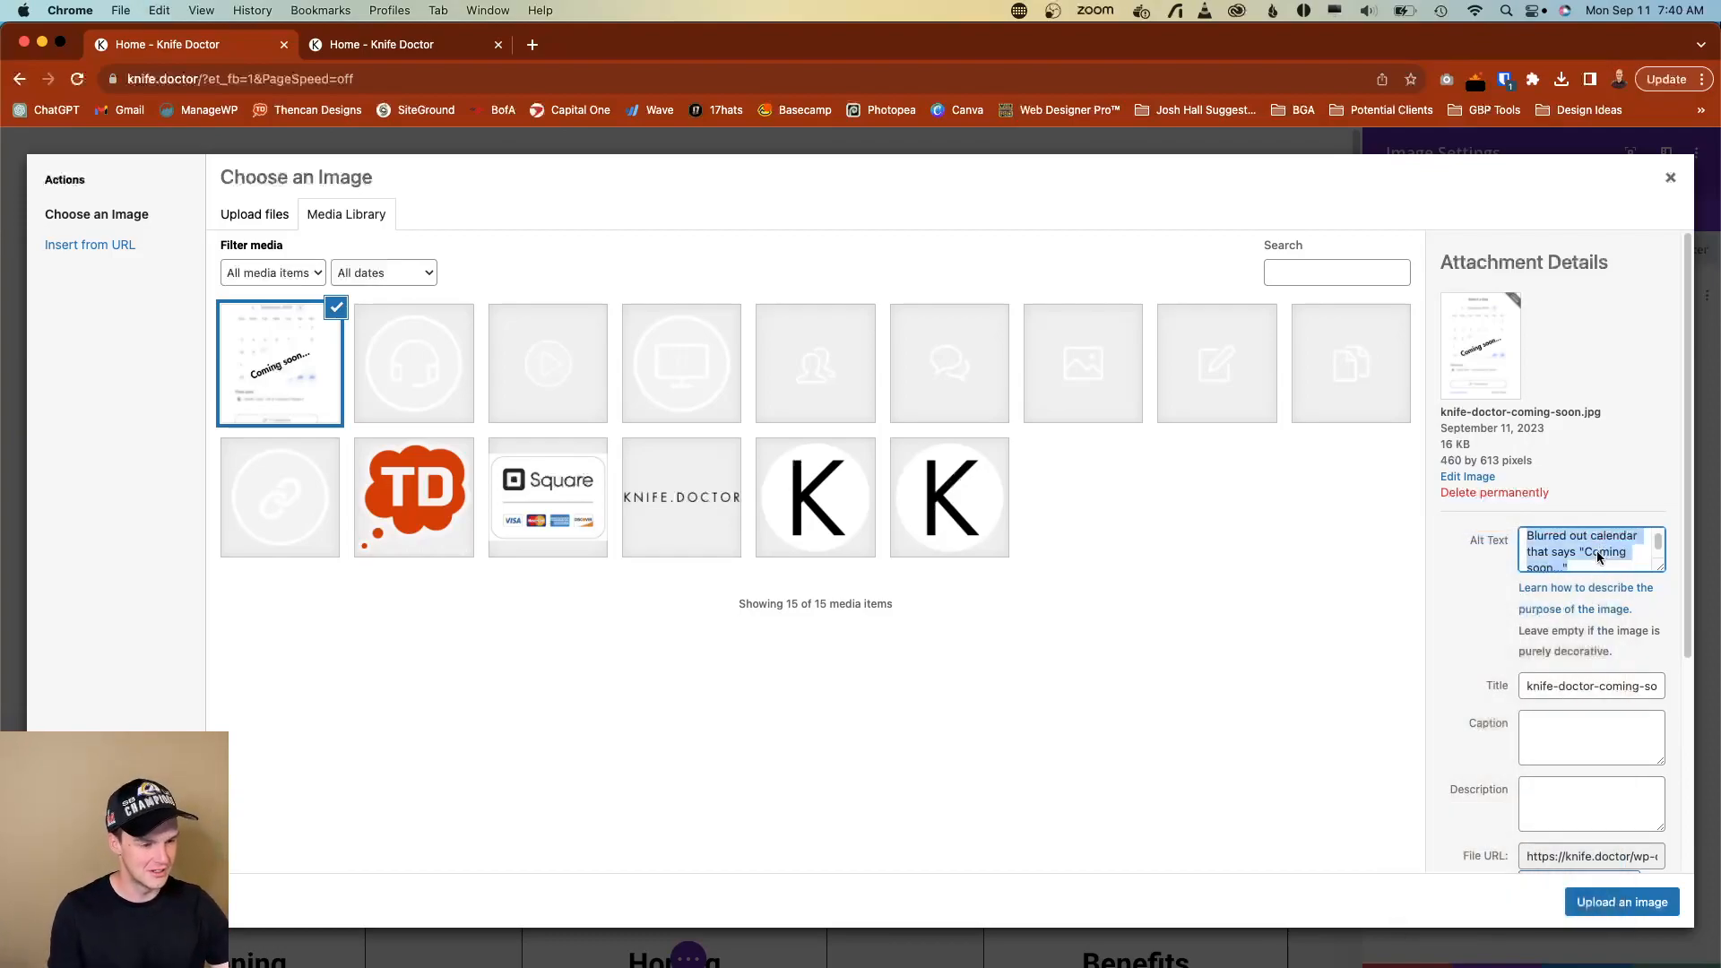
{"action": "key", "text": "cmd+c"}
{"action": "left_click", "coordinate": [1582, 733]}
{"action": "key", "text": "cmd+v"}
{"action": "left_click", "coordinate": [1591, 801]}
{"action": "key", "text": "cmd+v"}
{"action": "left_click", "coordinate": [1614, 901]}
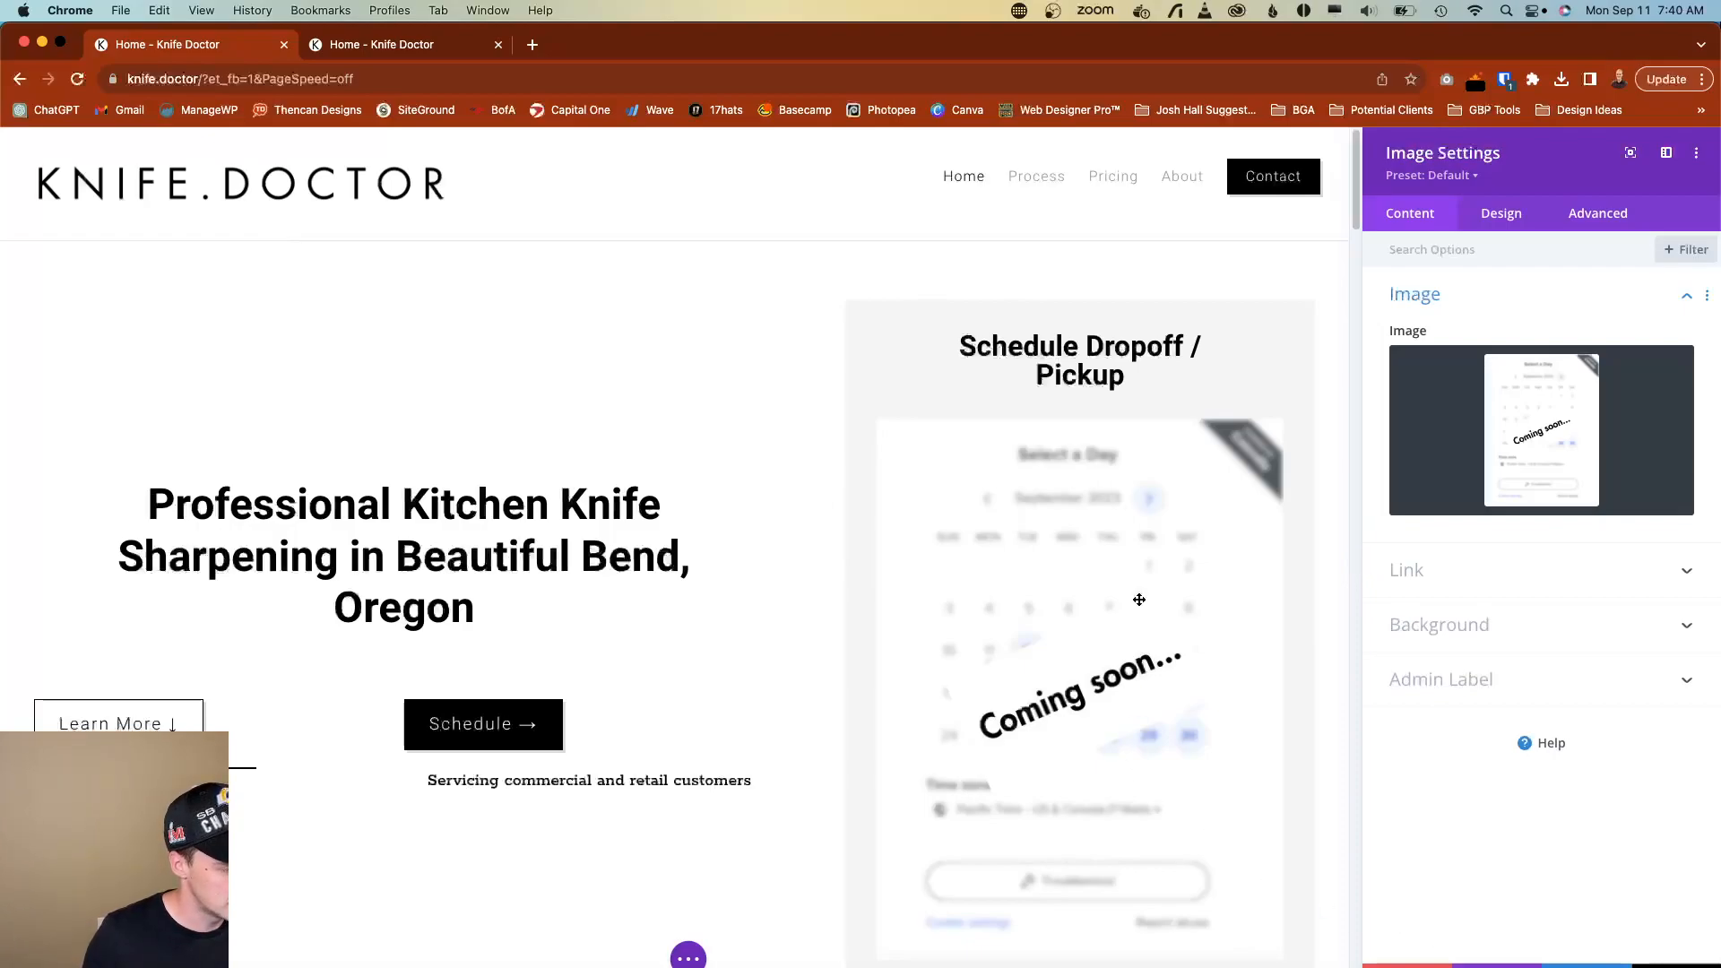
Switch the builder to tablet view and center-align the coming-soon image.
{"action": "left_click", "coordinate": [688, 959]}
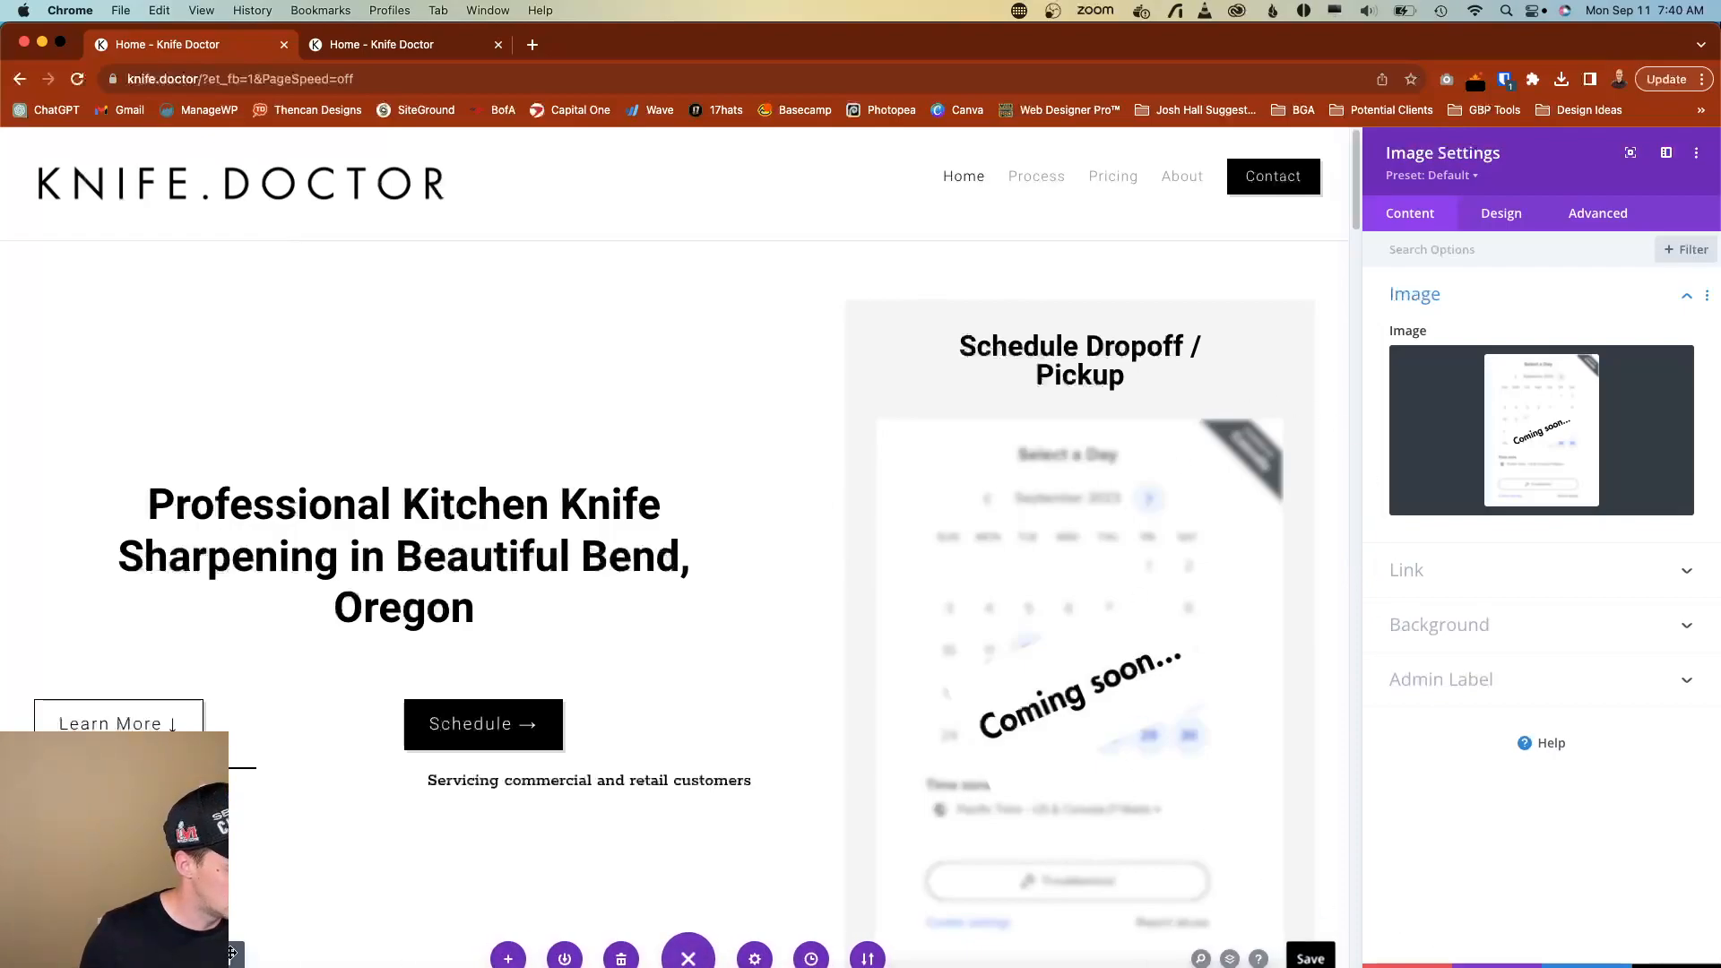
{"action": "left_click", "coordinate": [190, 957]}
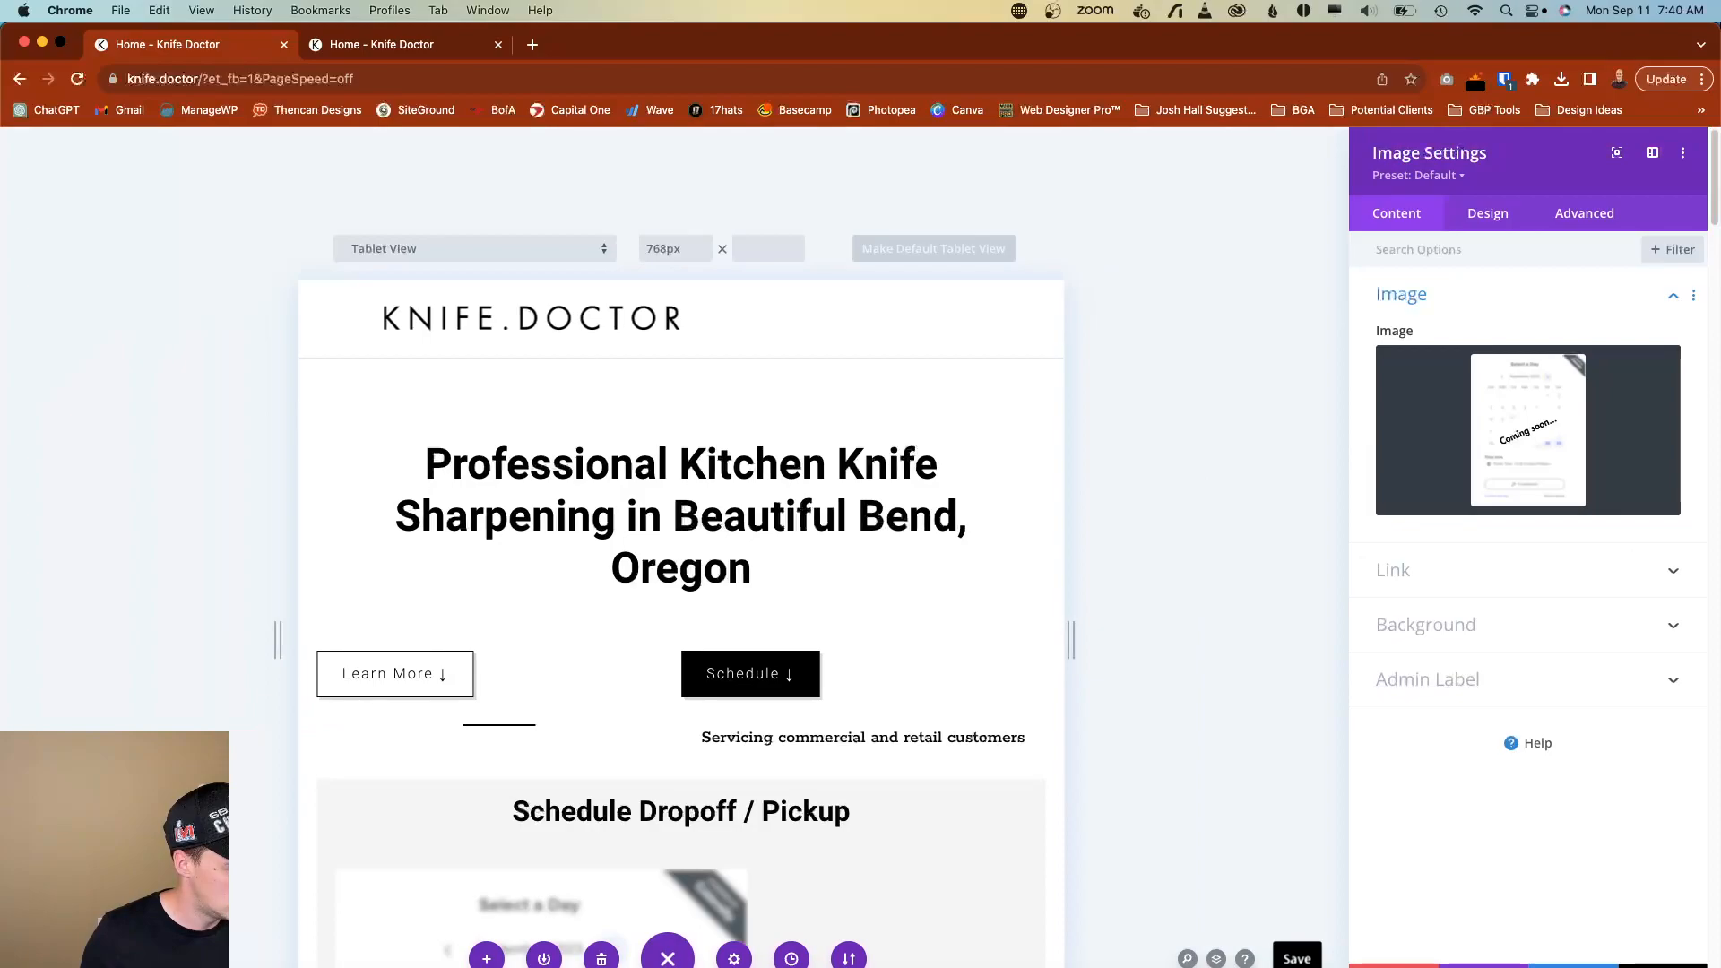
{"action": "scroll", "coordinate": [616, 746], "scroll_direction": "down", "scroll_amount": 3}
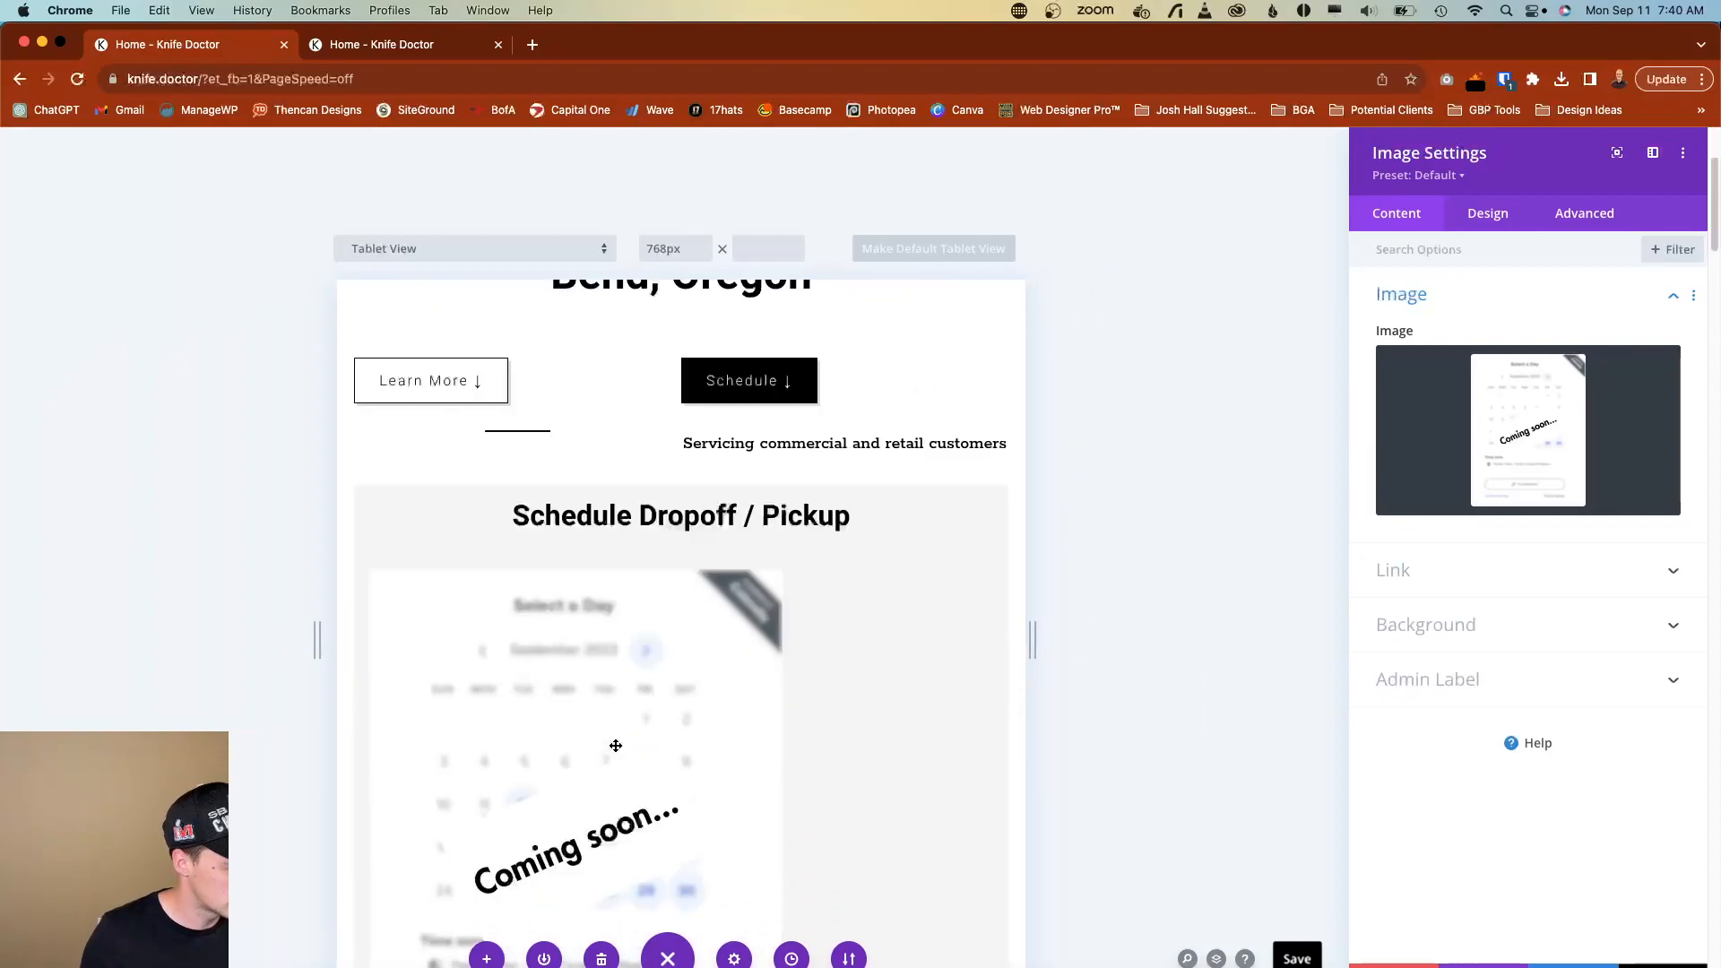
{"action": "left_click", "coordinate": [1486, 214]}
{"action": "left_click", "coordinate": [1506, 369]}
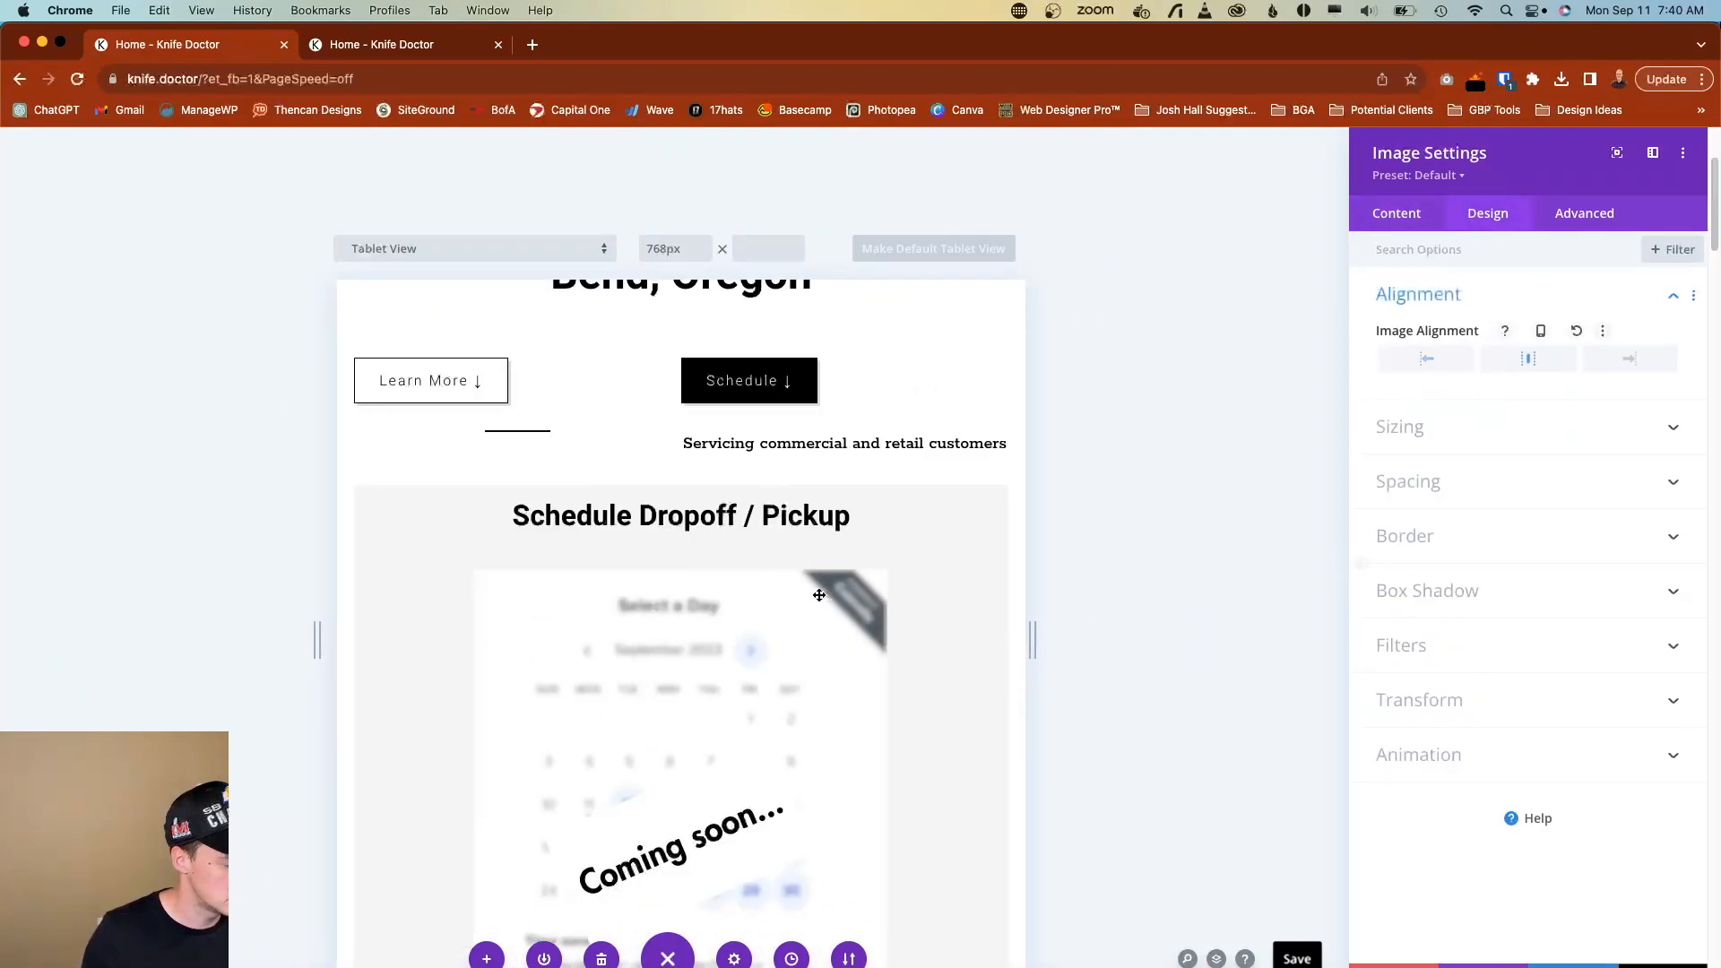
Check the image in tablet and phone views, save the Image module's settings and return to desktop view.
{"action": "scroll", "coordinate": [818, 635], "scroll_direction": "down", "scroll_amount": 3}
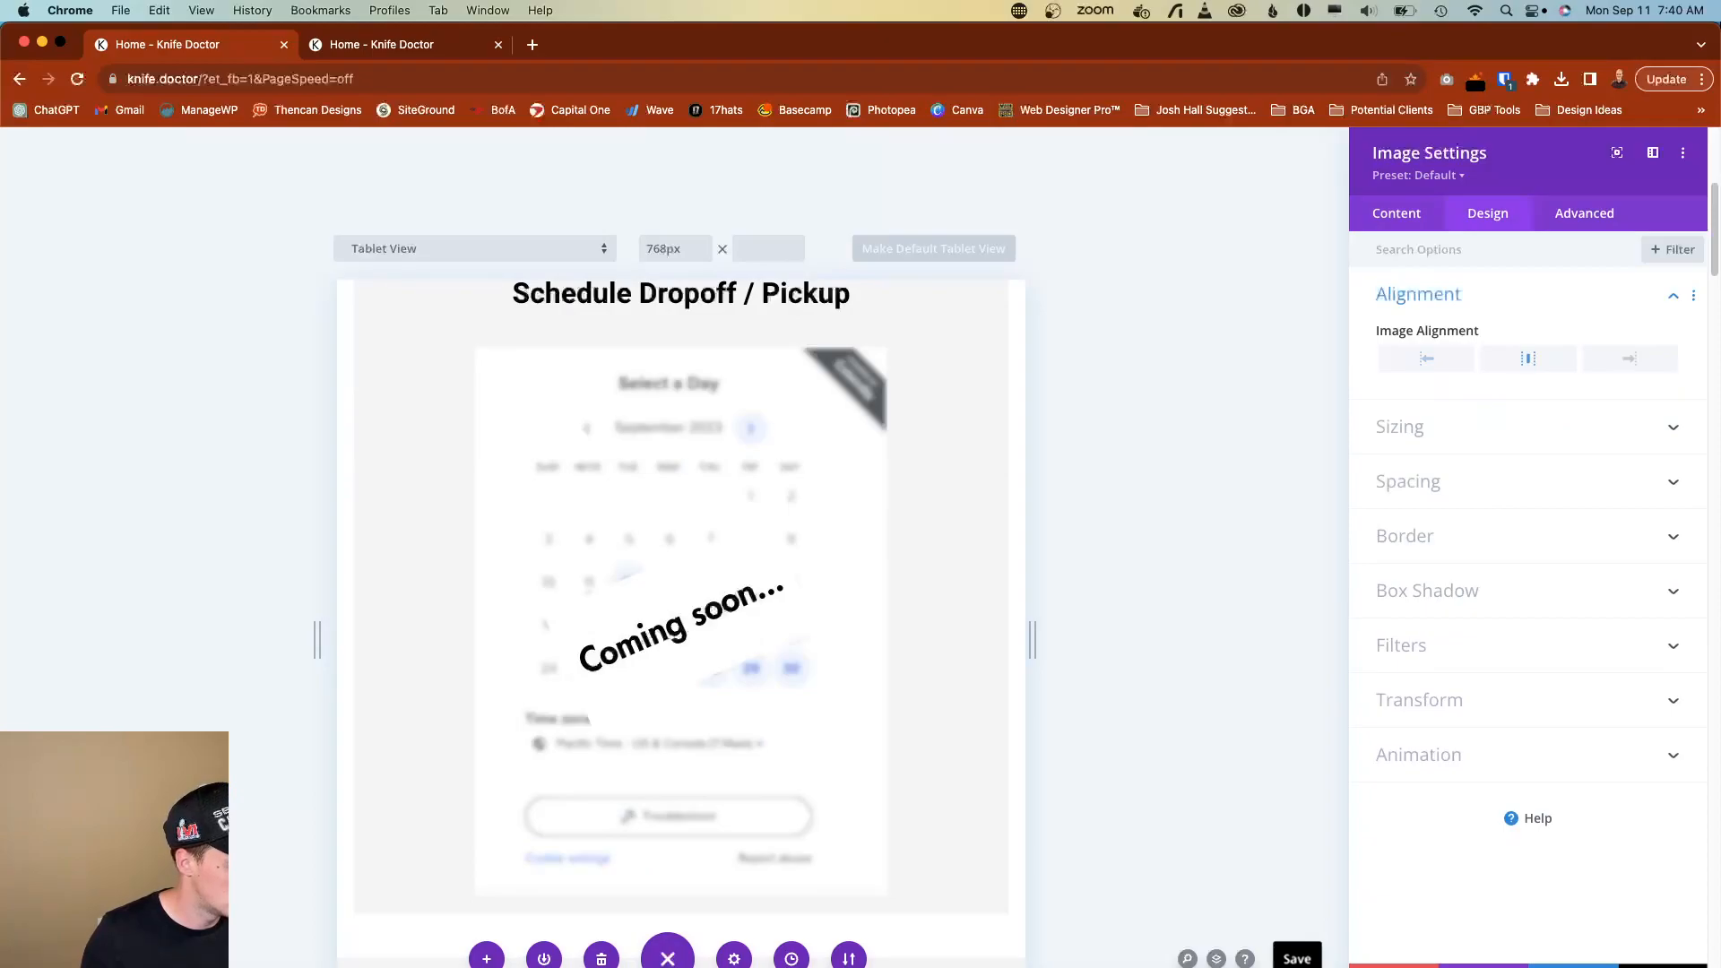
{"action": "left_click", "coordinate": [219, 957]}
{"action": "scroll", "coordinate": [696, 654], "scroll_direction": "up", "scroll_amount": 6}
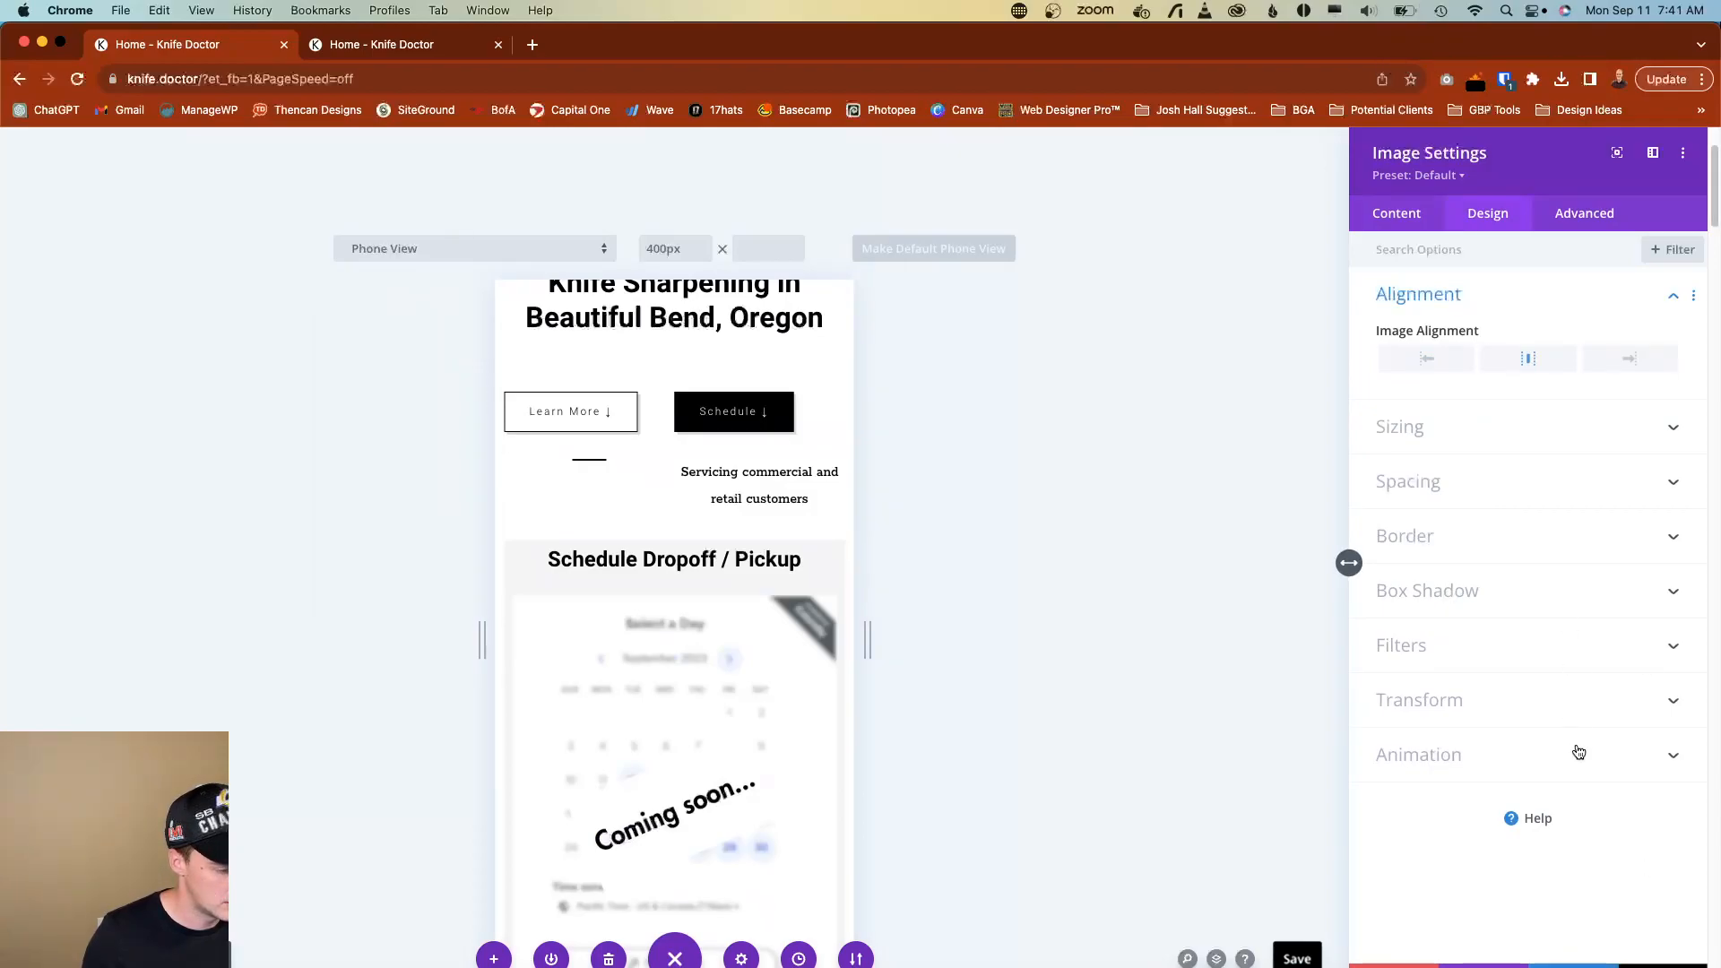
{"action": "left_click", "coordinate": [1645, 964]}
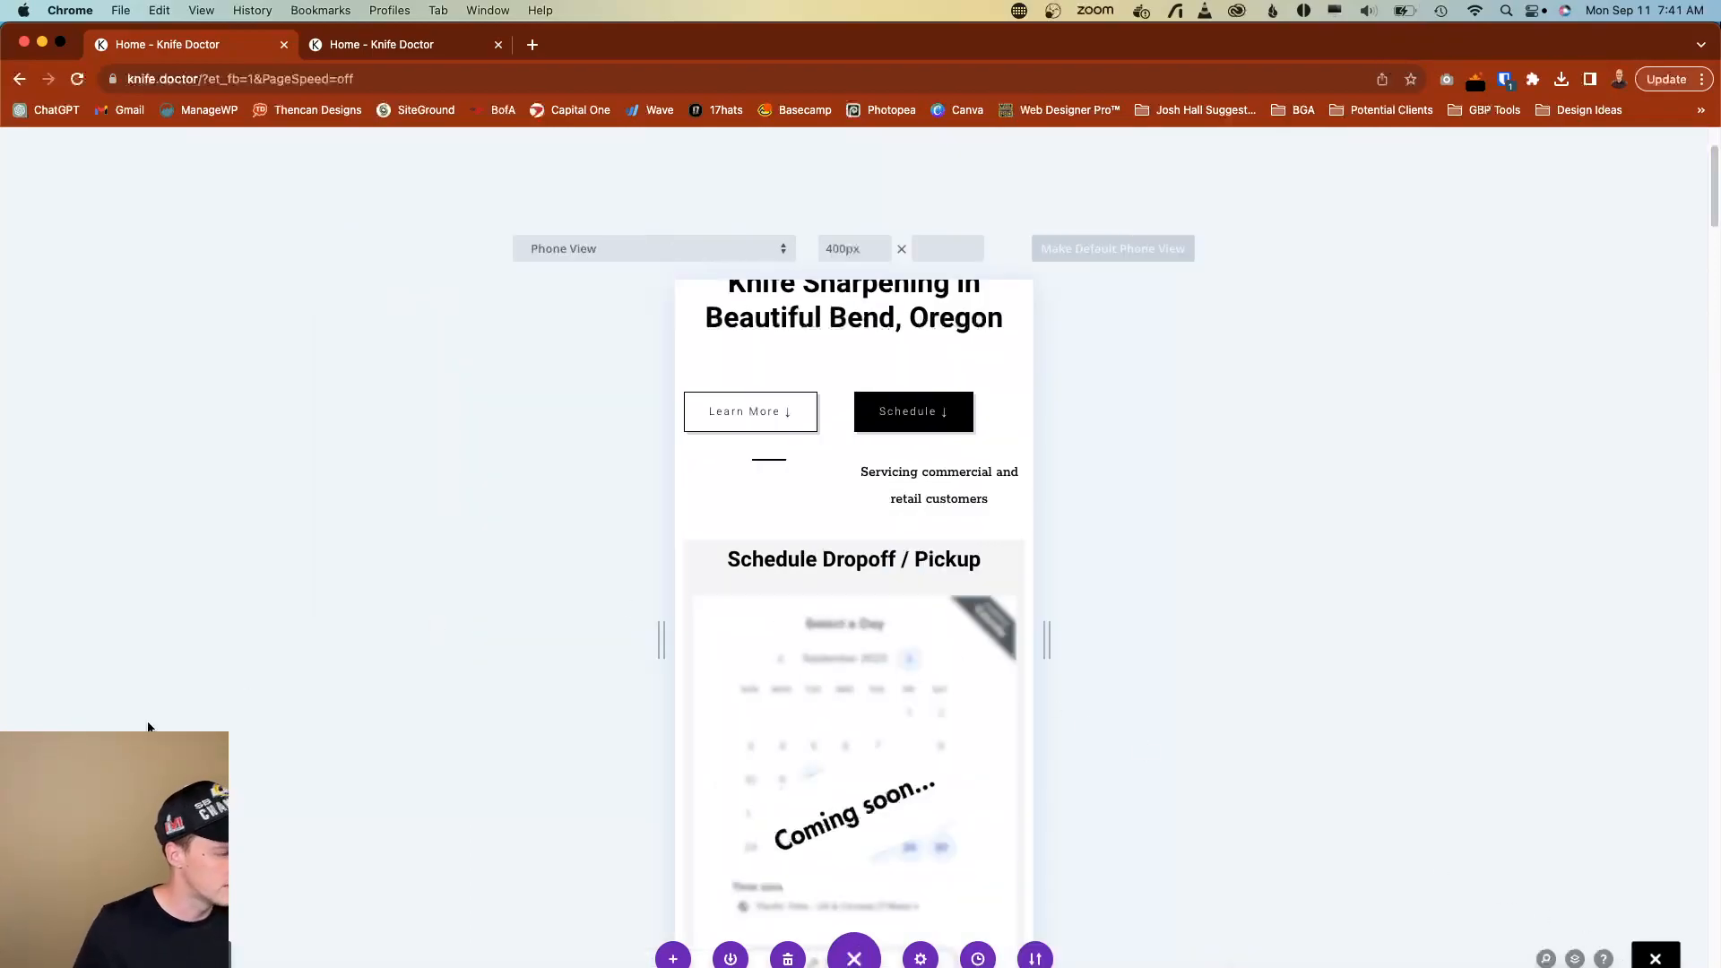
{"action": "left_click", "coordinate": [147, 958]}
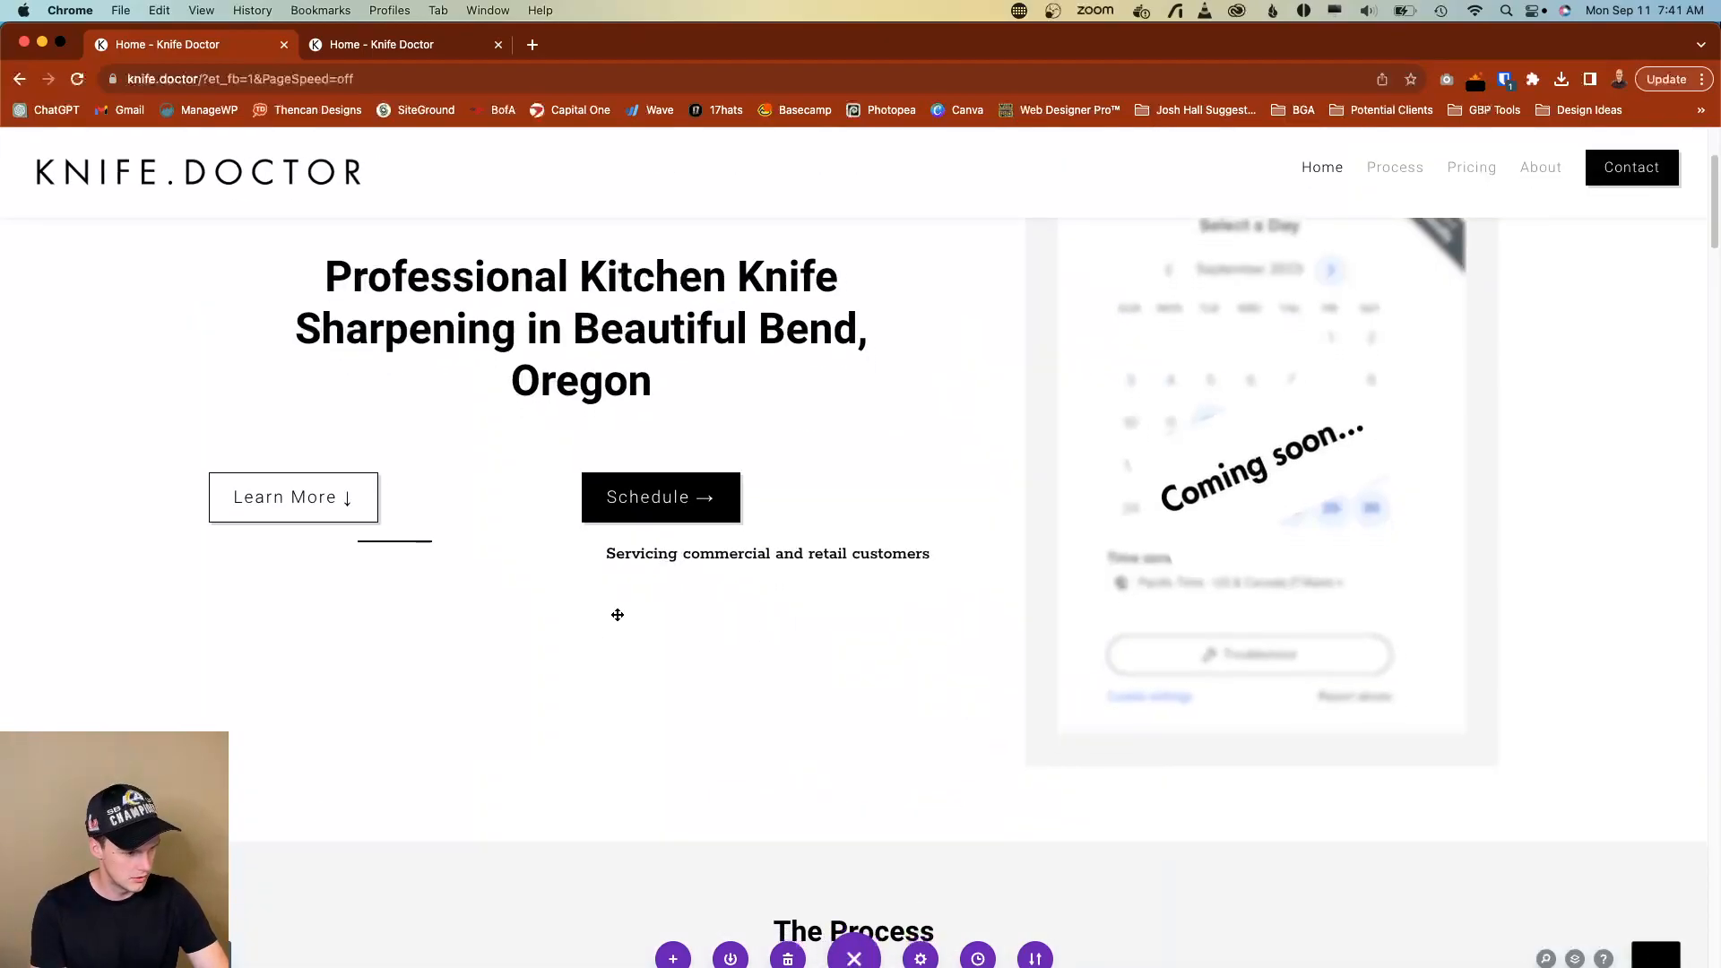
Reload the live home page to check the published coming-soon image, and return to the builder page.
{"action": "scroll", "coordinate": [606, 619], "scroll_direction": "down", "scroll_amount": 1}
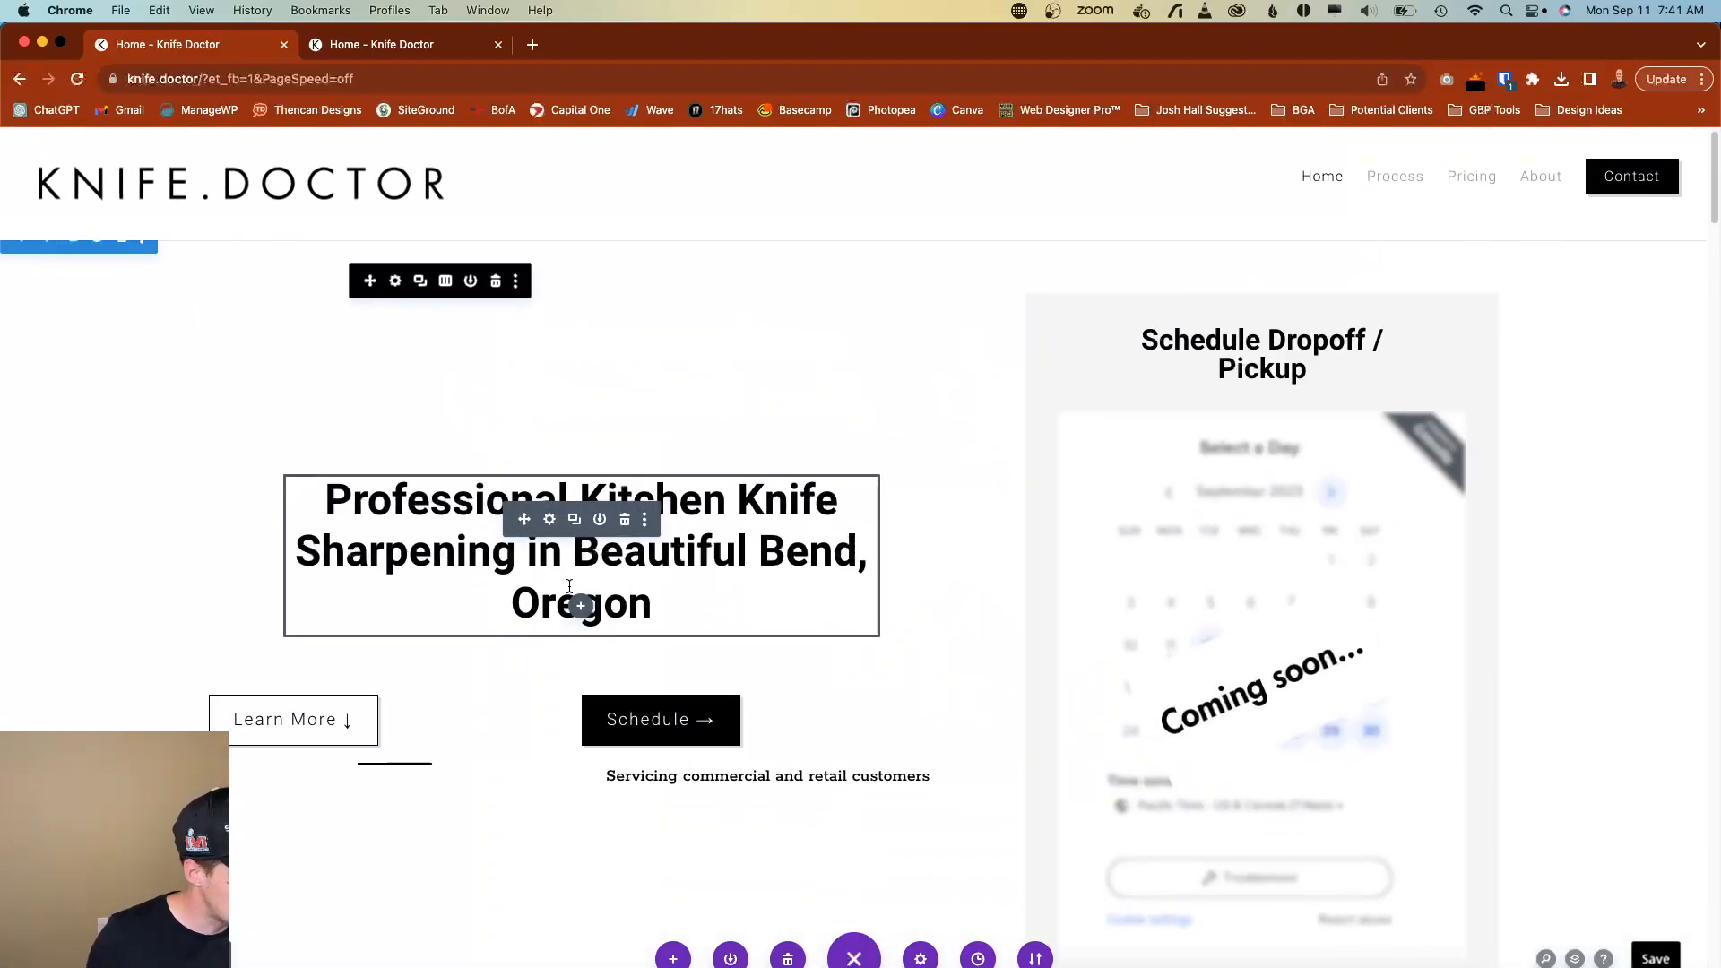
{"action": "left_click", "coordinate": [374, 55]}
{"action": "left_click", "coordinate": [78, 78]}
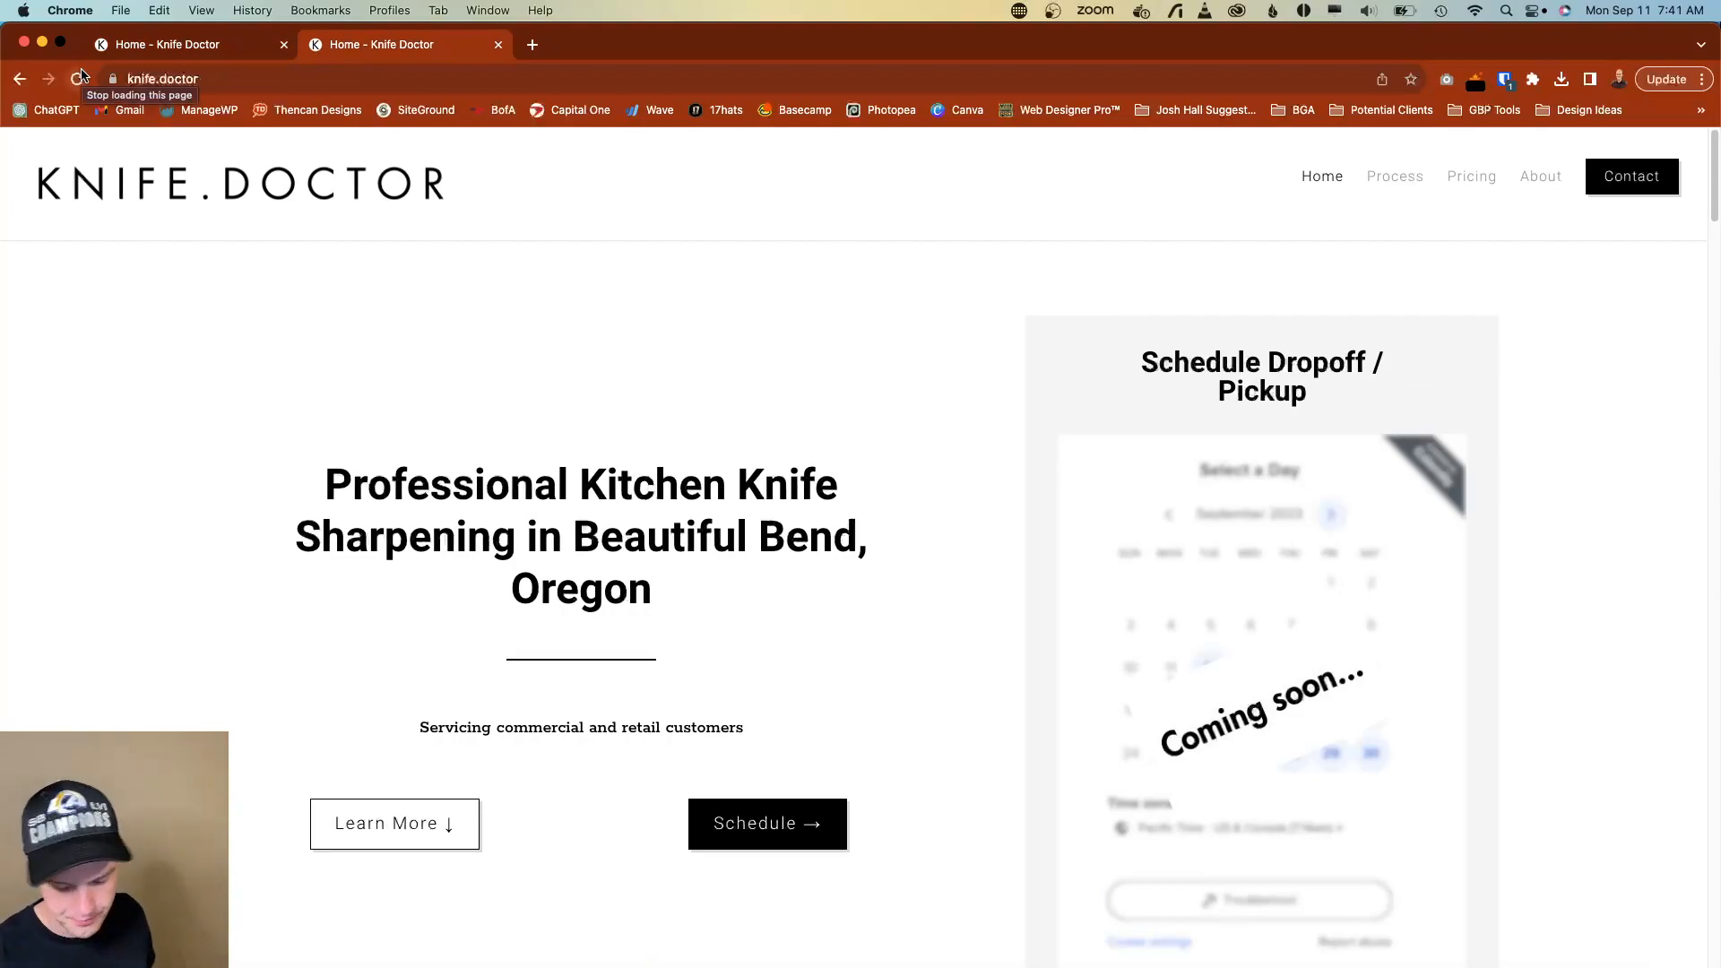
{"action": "left_click", "coordinate": [189, 52]}
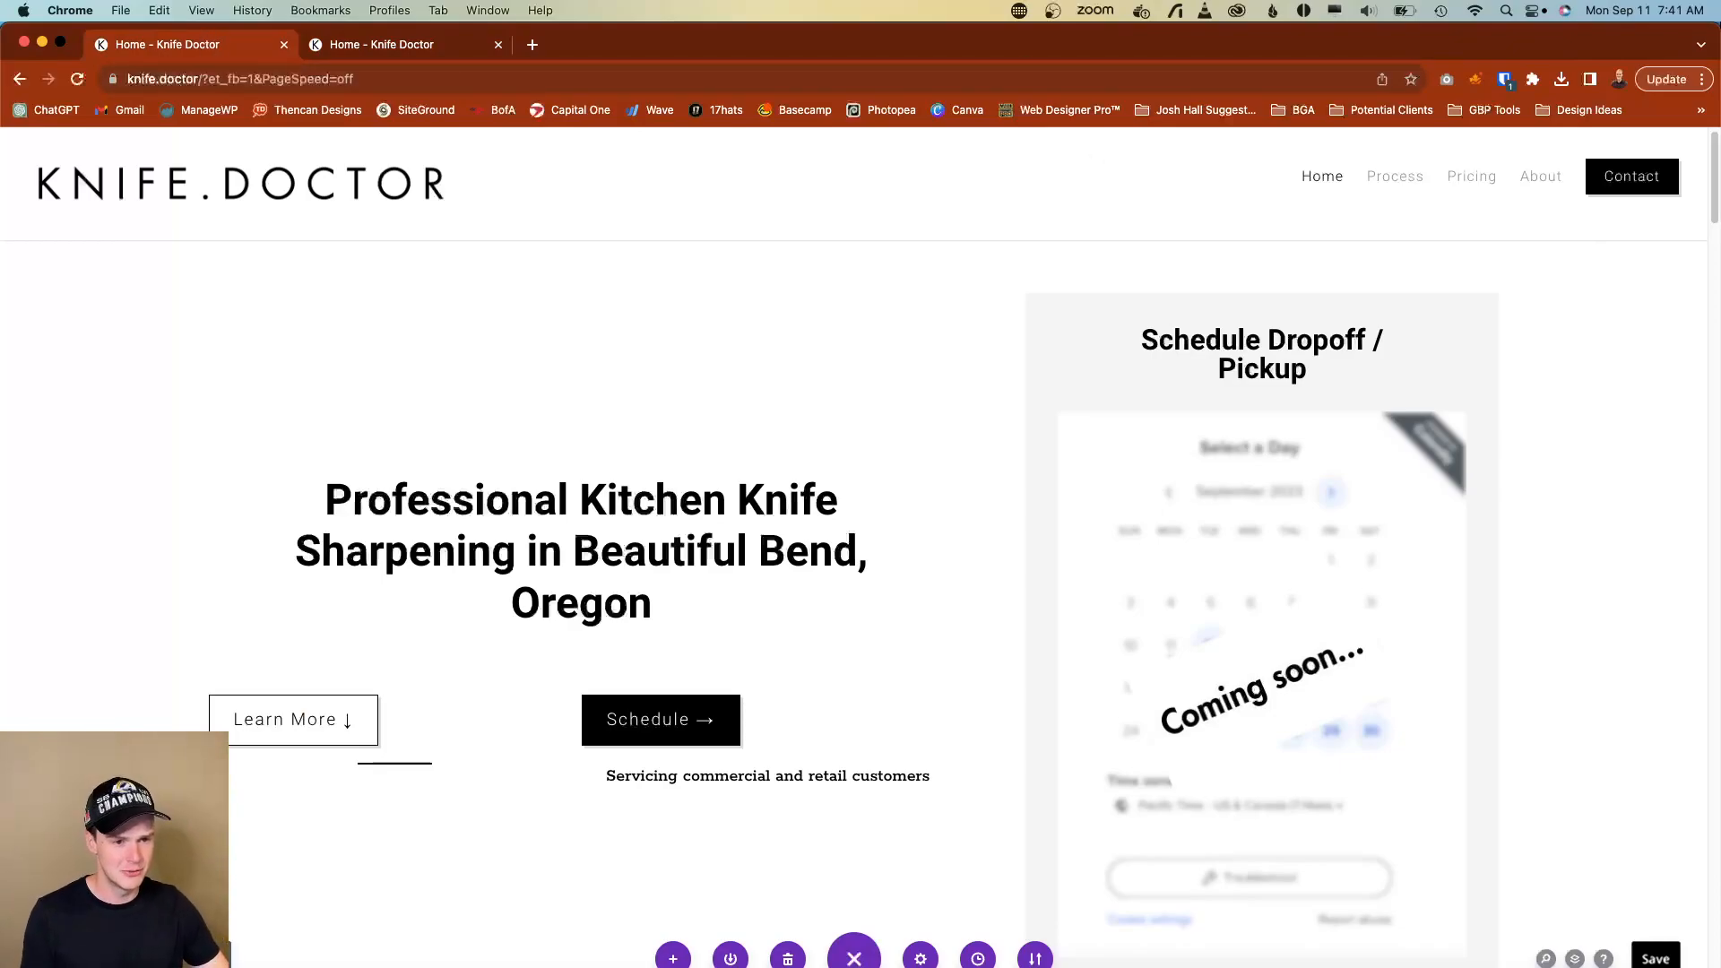
{"action": "key", "text": "ctrl+Up"}
{"action": "key", "text": "ctrl+Up"}
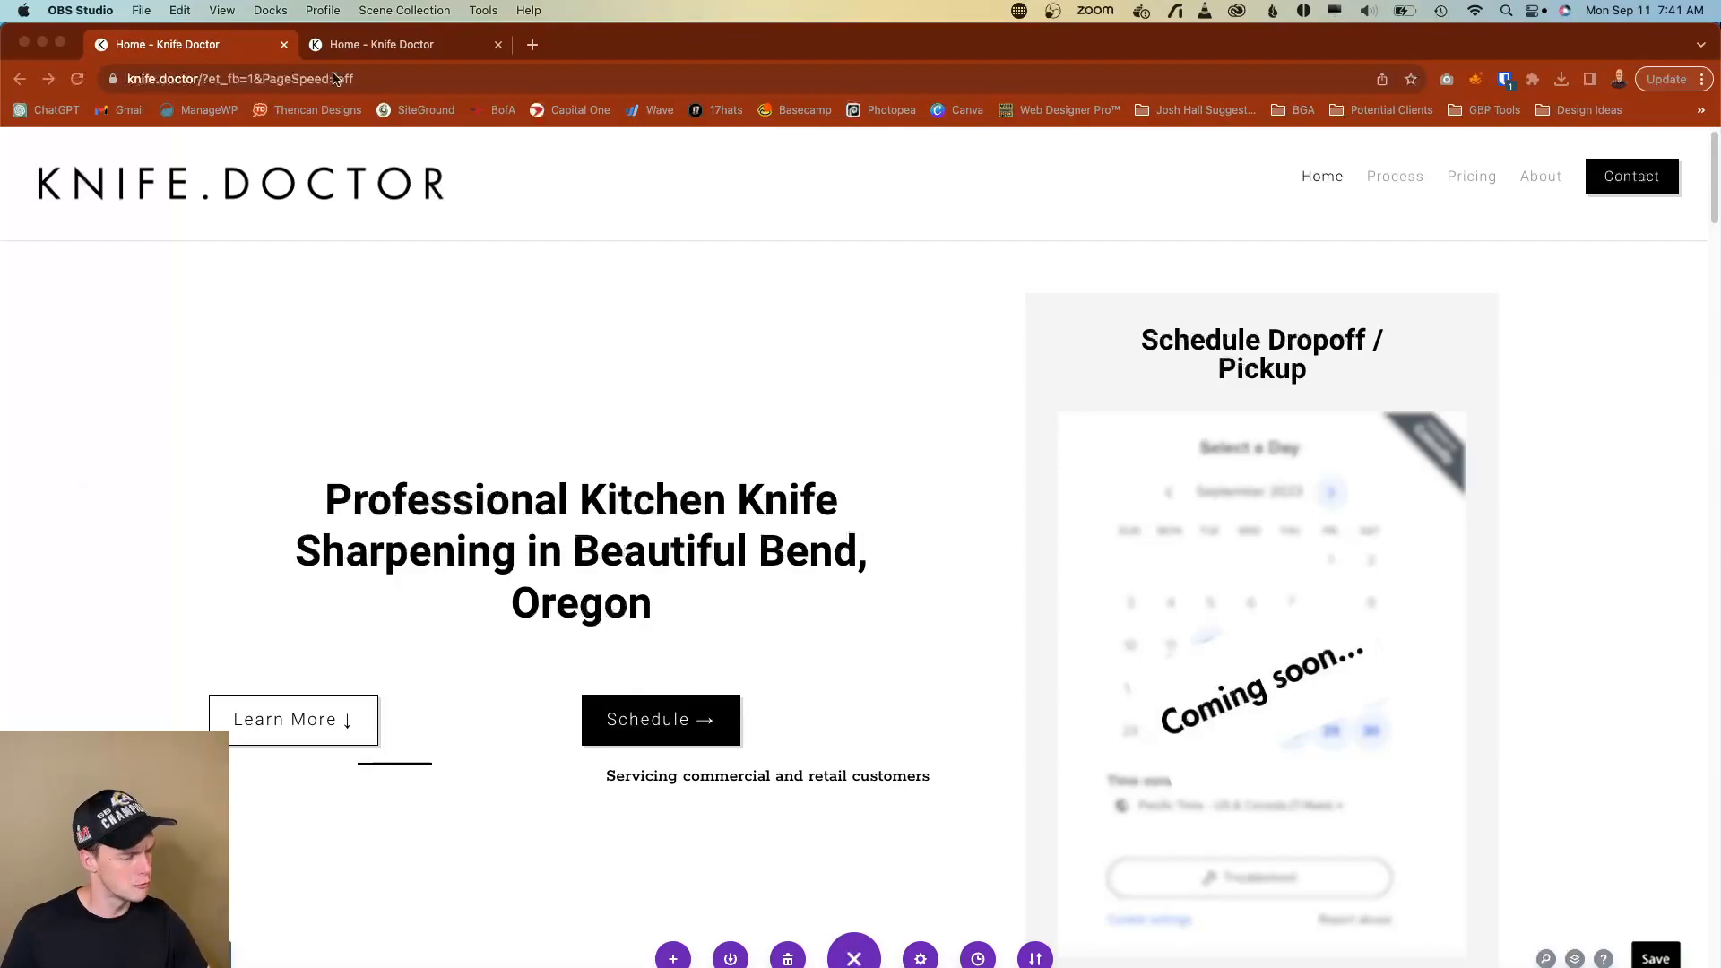
{"action": "left_click", "coordinate": [413, 478]}
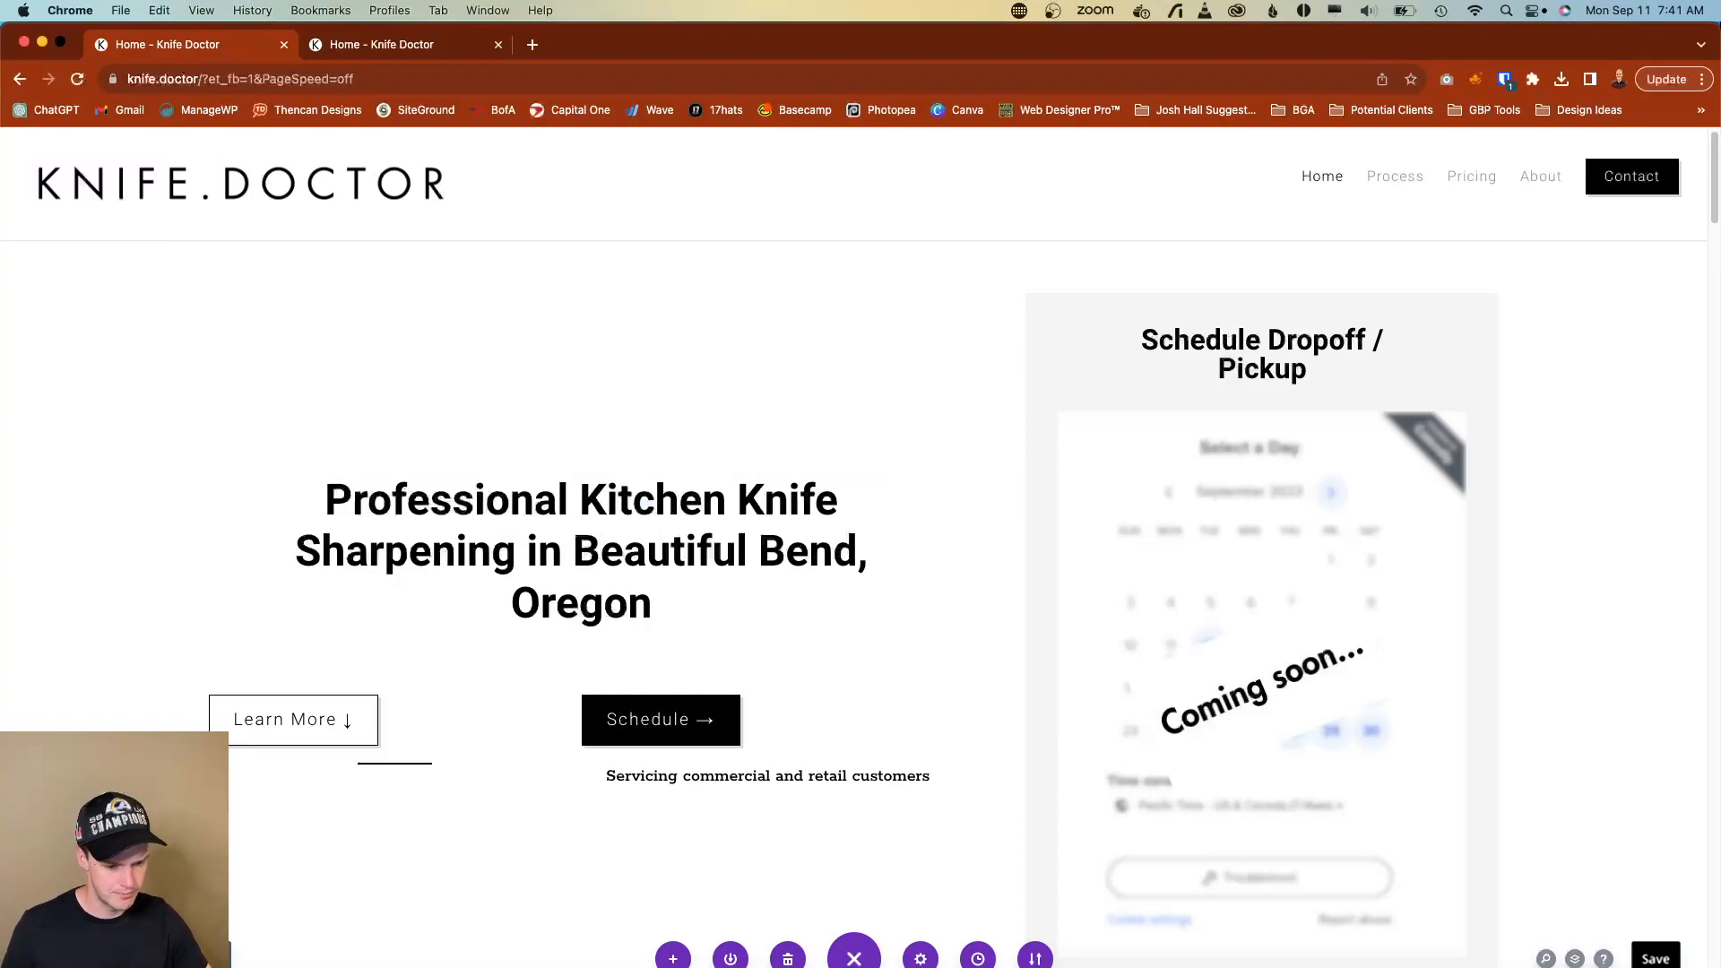
{"action": "left_click", "coordinate": [1720, 627]}
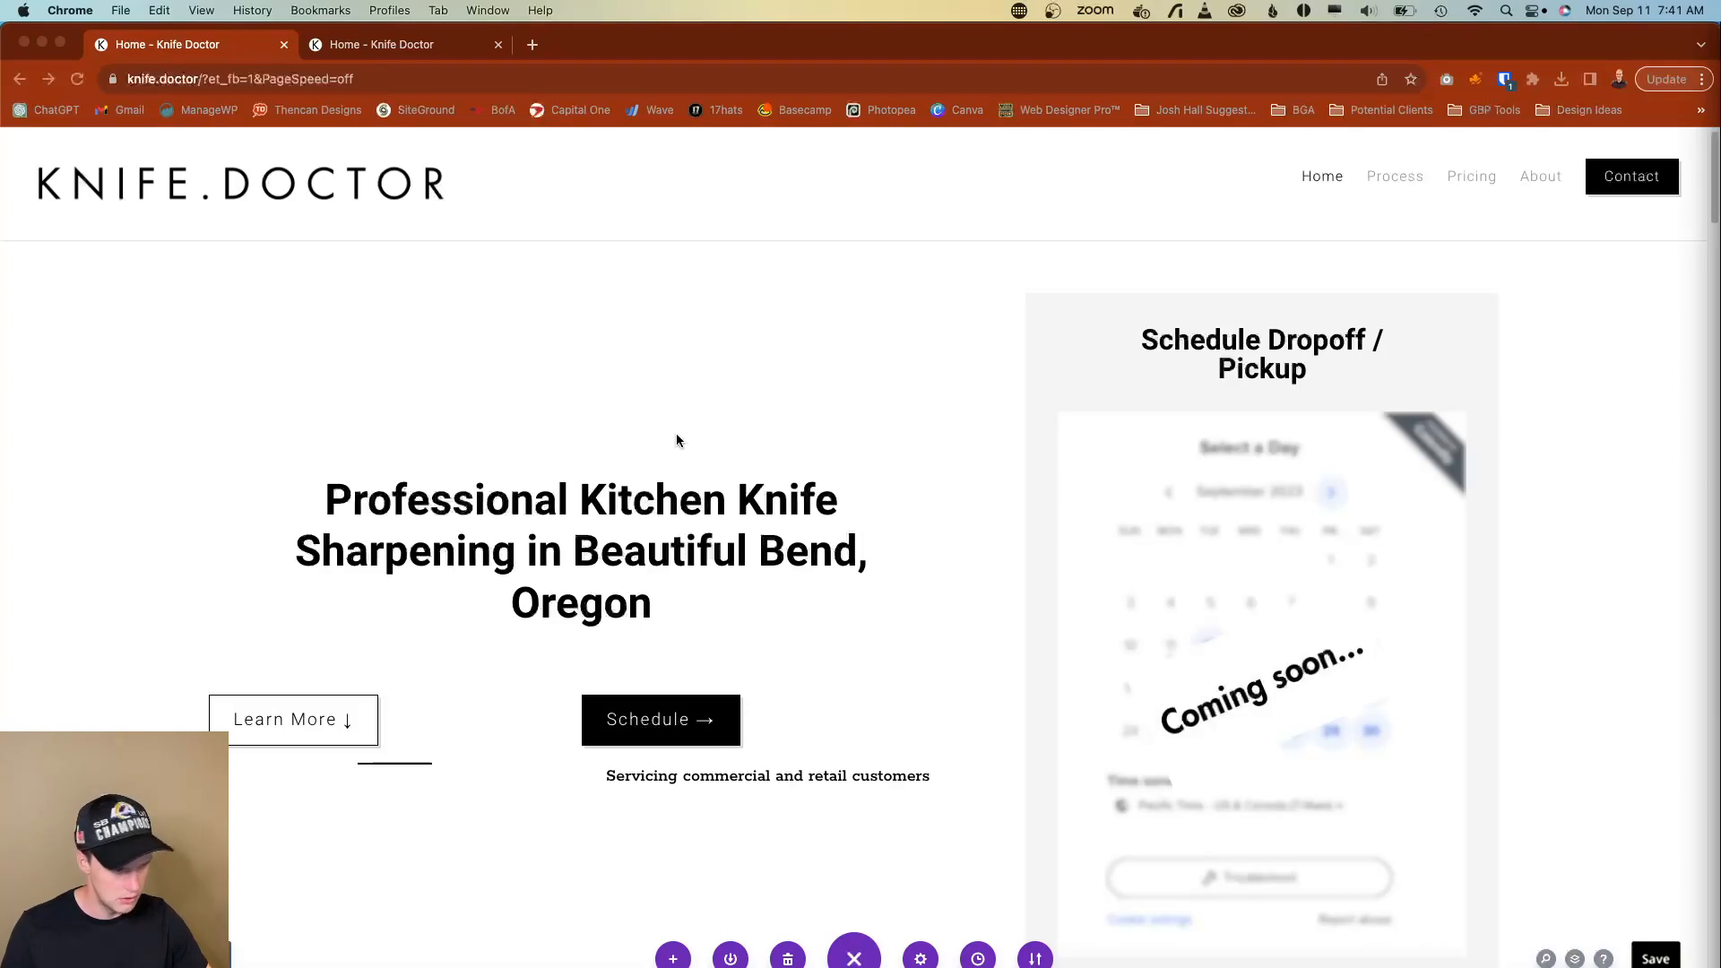
Open the hero heading's text settings and remove the words "in Beautiful" from the heading.
{"action": "left_click", "coordinate": [314, 509]}
{"action": "left_click", "coordinate": [577, 603]}
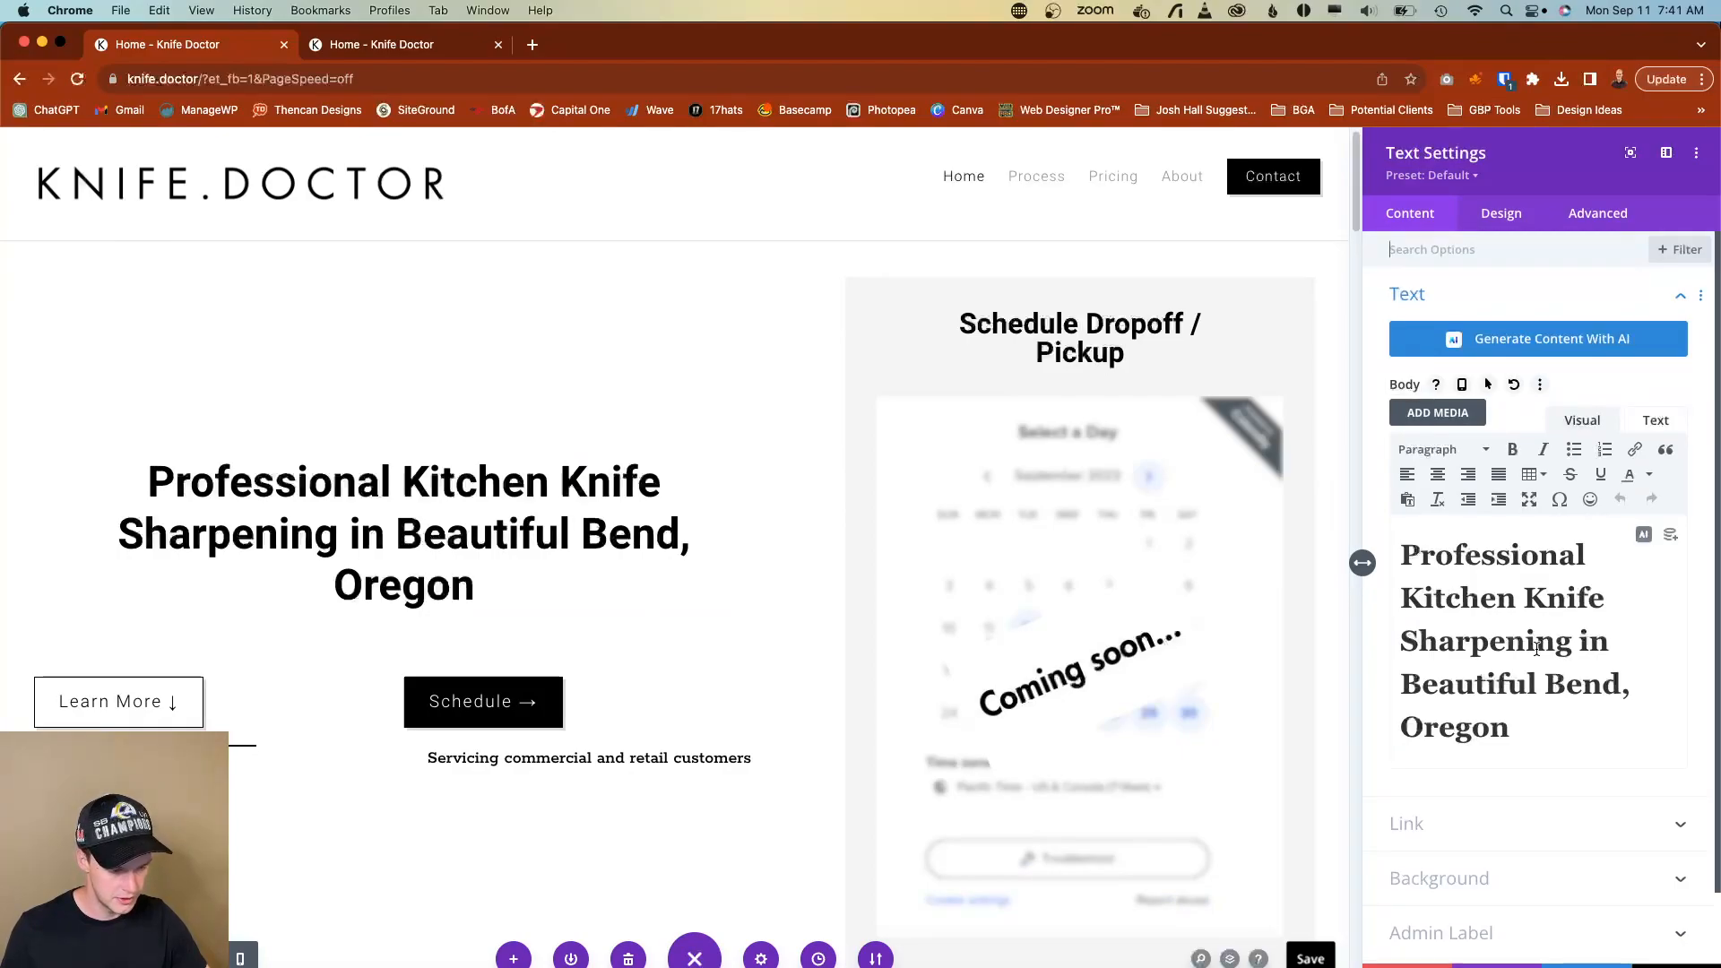
{"action": "left_click", "coordinate": [1604, 647]}
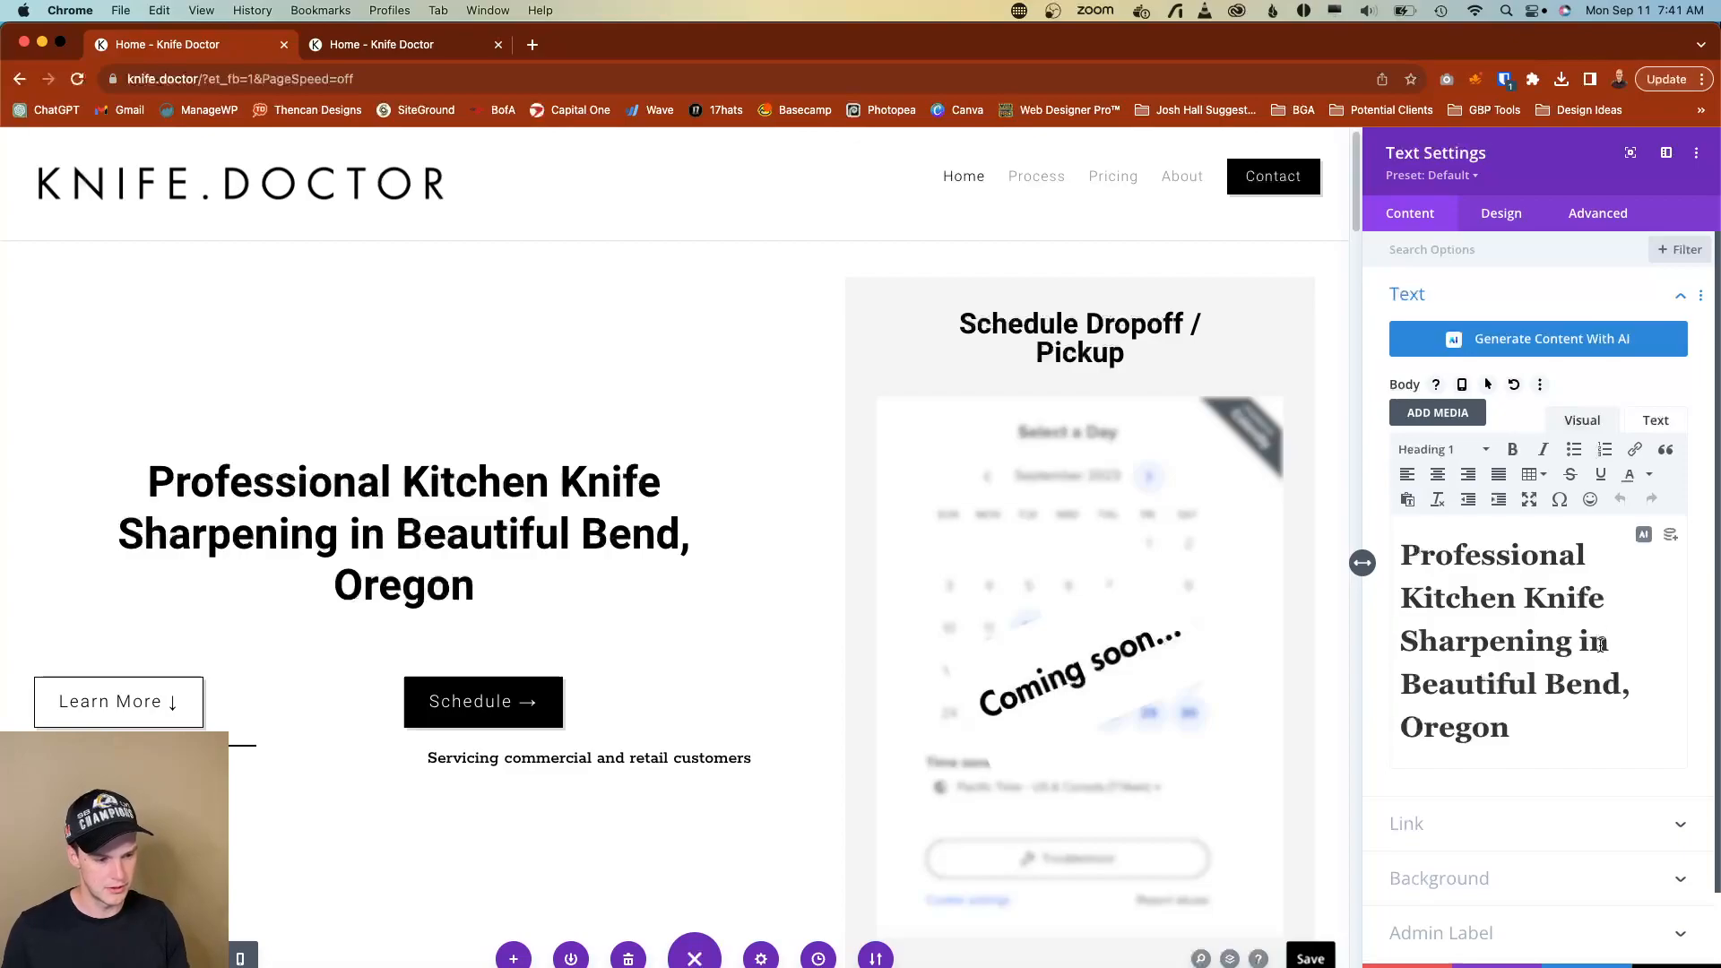
{"action": "double_click", "coordinate": [1594, 643]}
{"action": "key", "text": "BackSpace"}
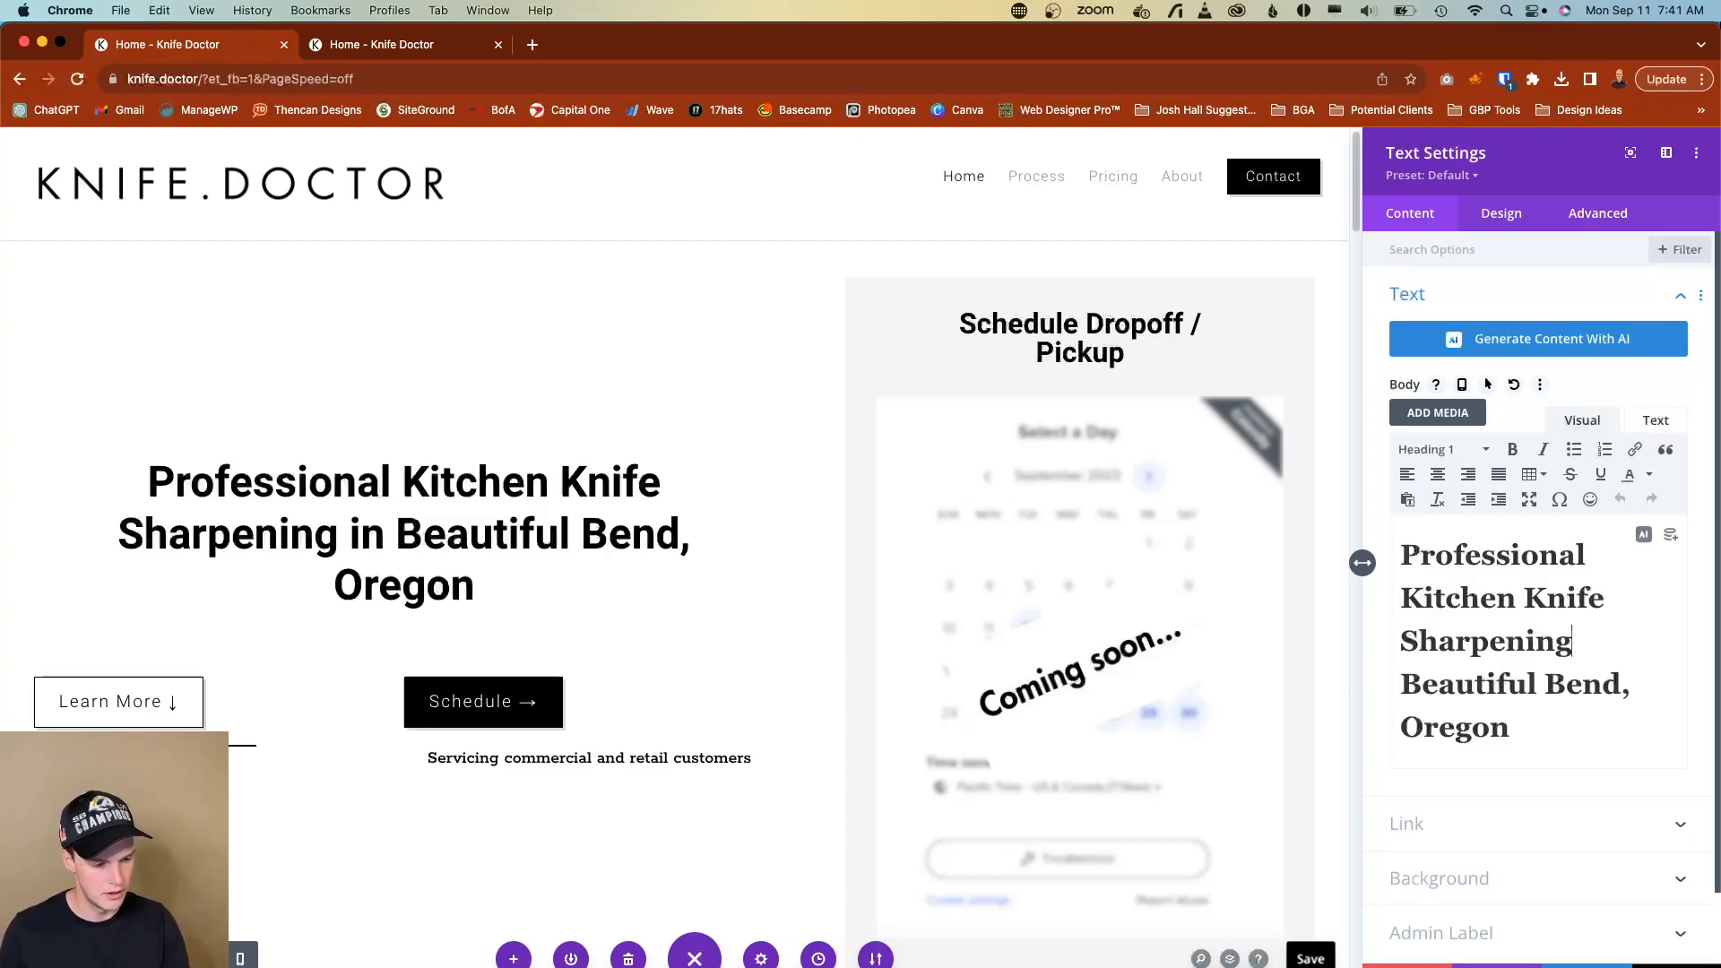
{"action": "double_click", "coordinate": [1489, 682]}
{"action": "key", "text": "BackSpace"}
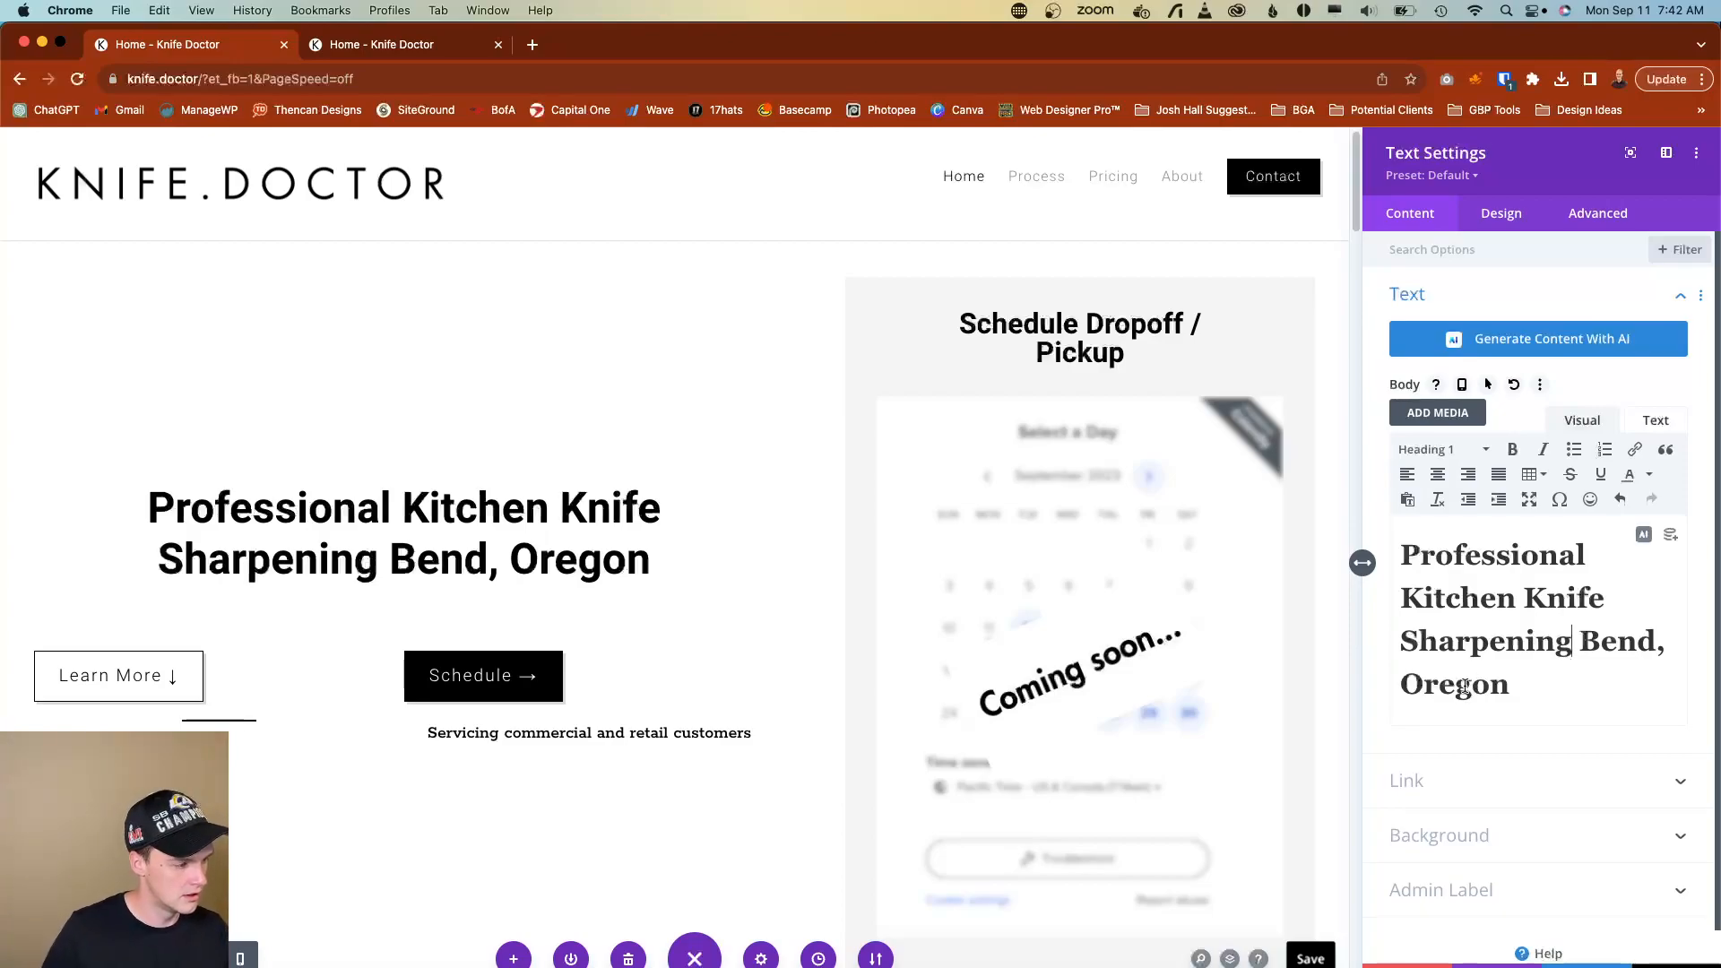
In the heading's HTML, replace the space before "Bend, Oregon" with a line break and save the module.
{"action": "left_click", "coordinate": [1578, 647]}
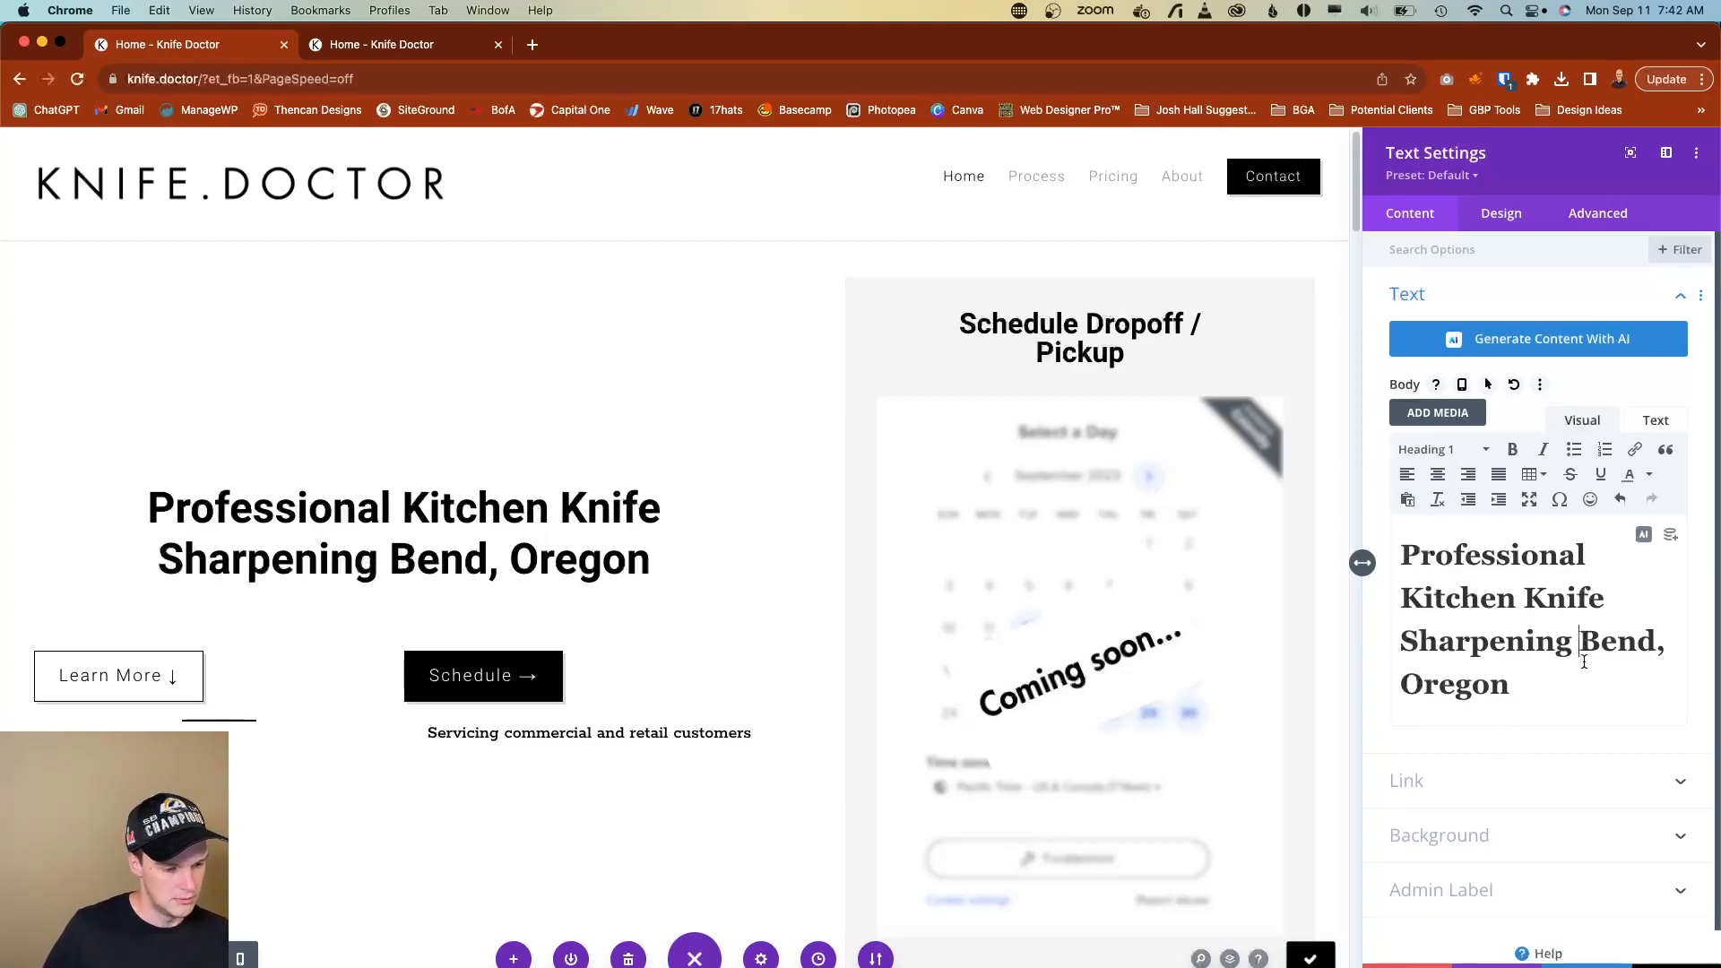
{"action": "left_click", "coordinate": [1659, 421]}
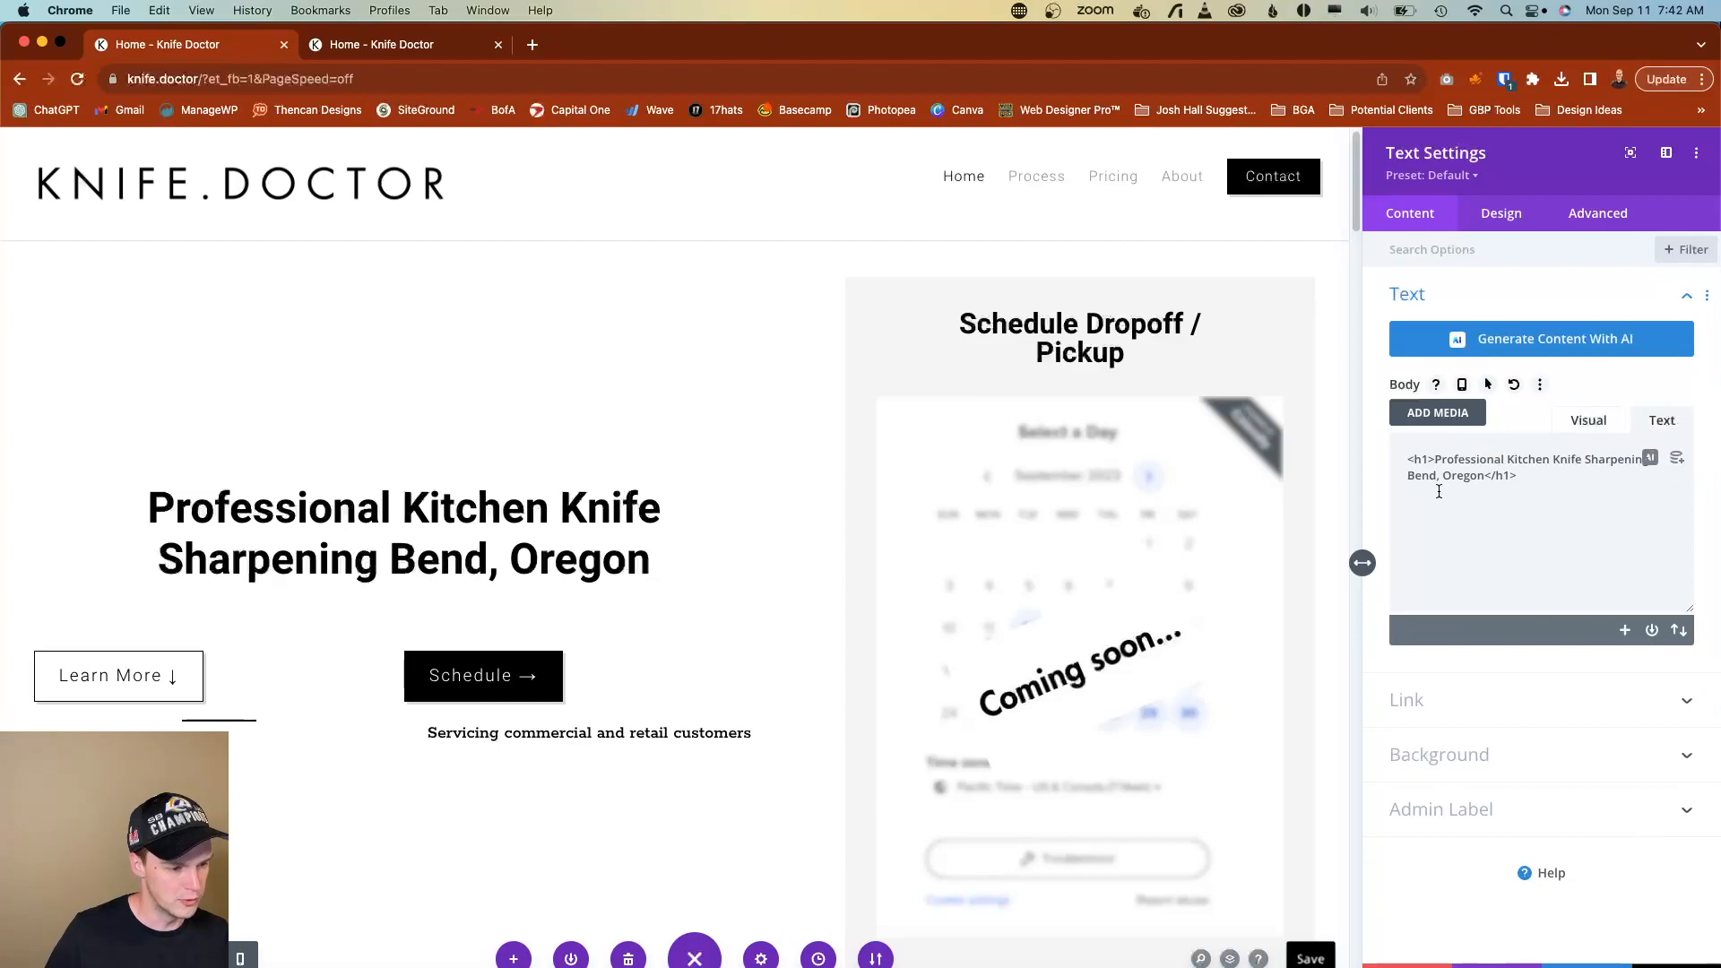
{"action": "left_click", "coordinate": [1410, 476]}
{"action": "key", "text": "BackSpace"}
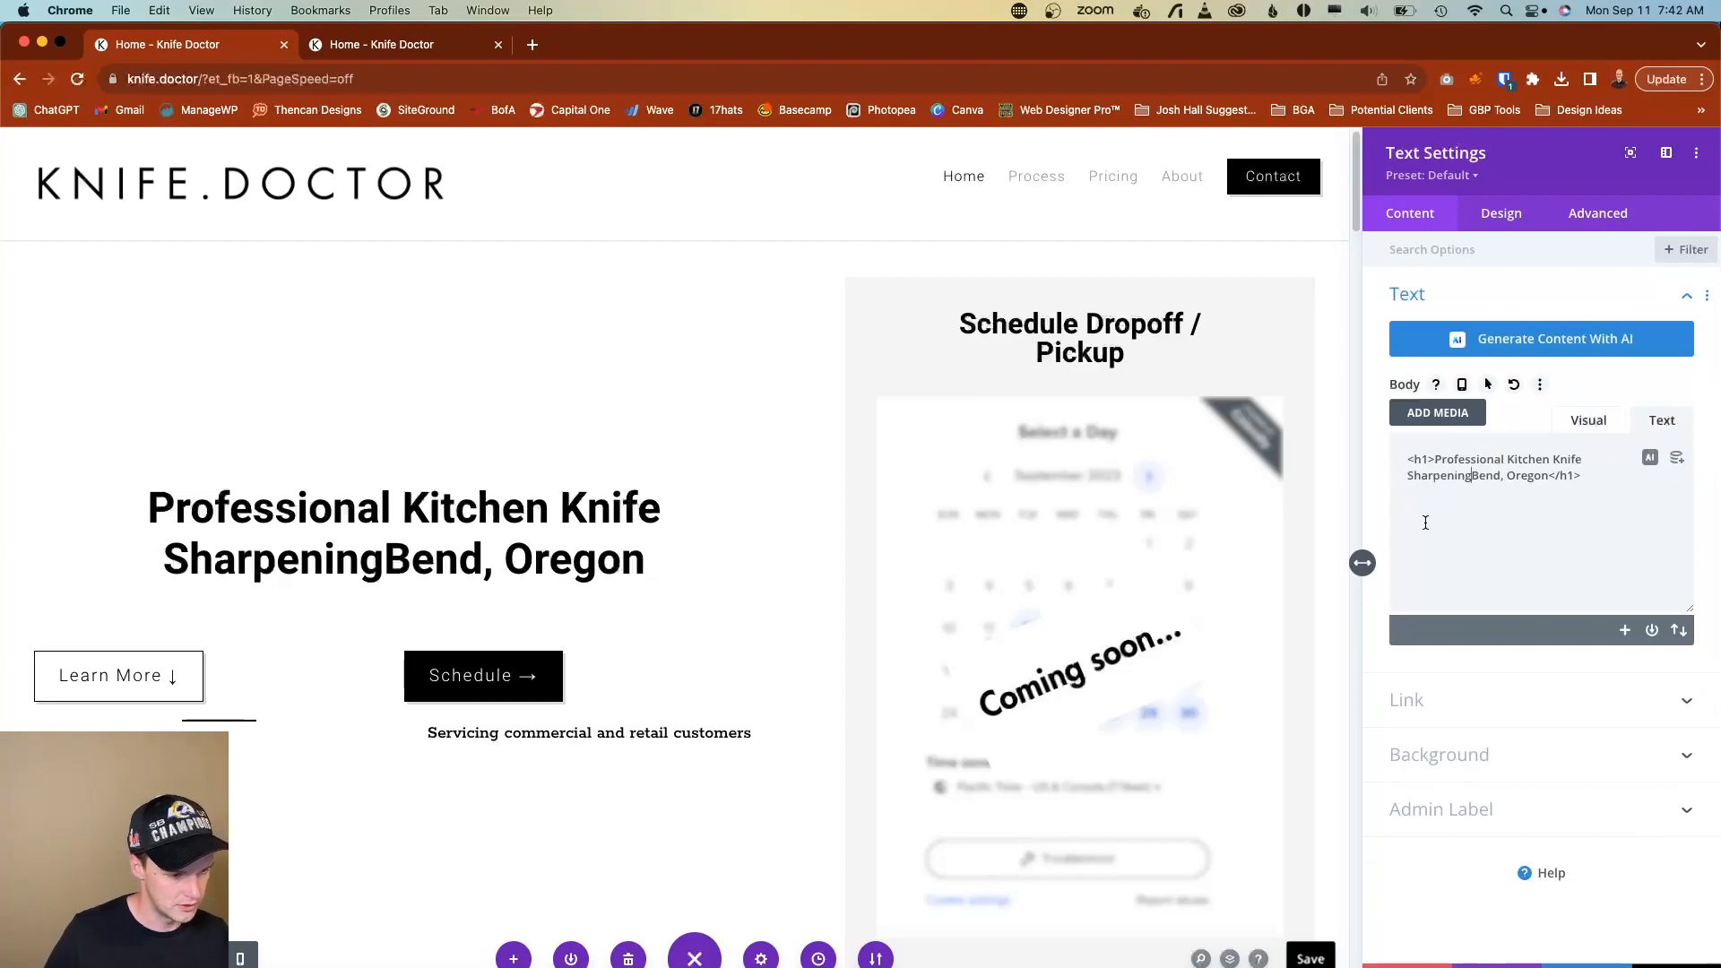
{"action": "key", "text": "Return"}
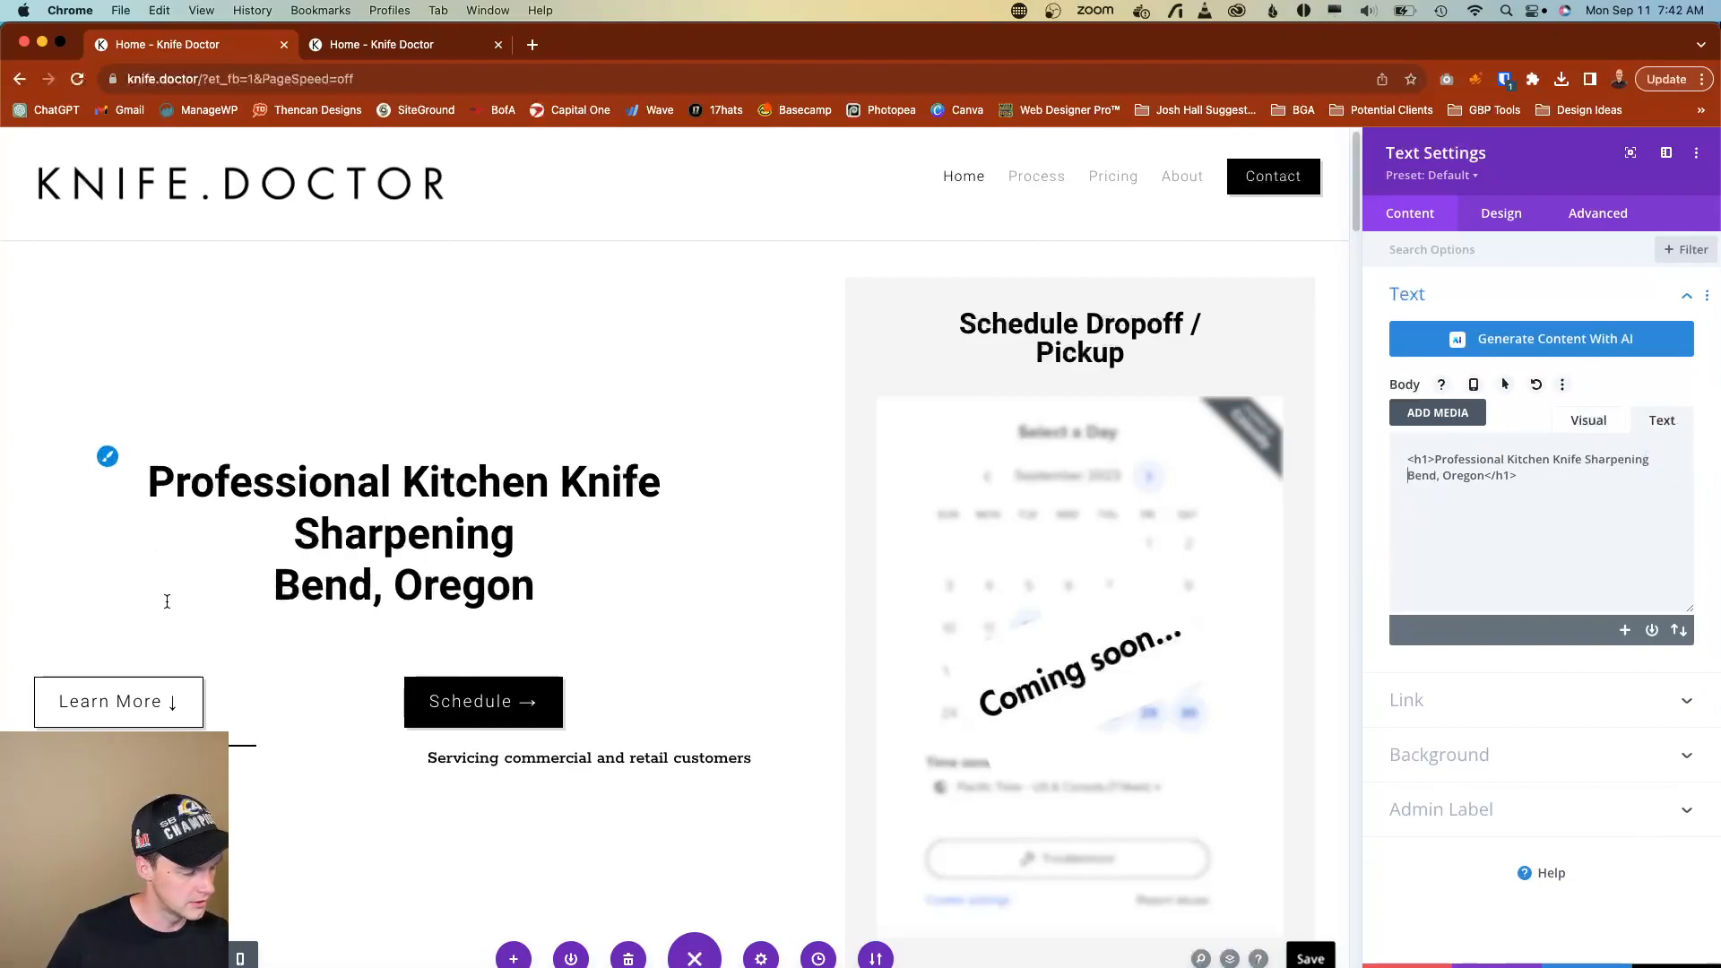
{"action": "left_click", "coordinate": [1670, 966]}
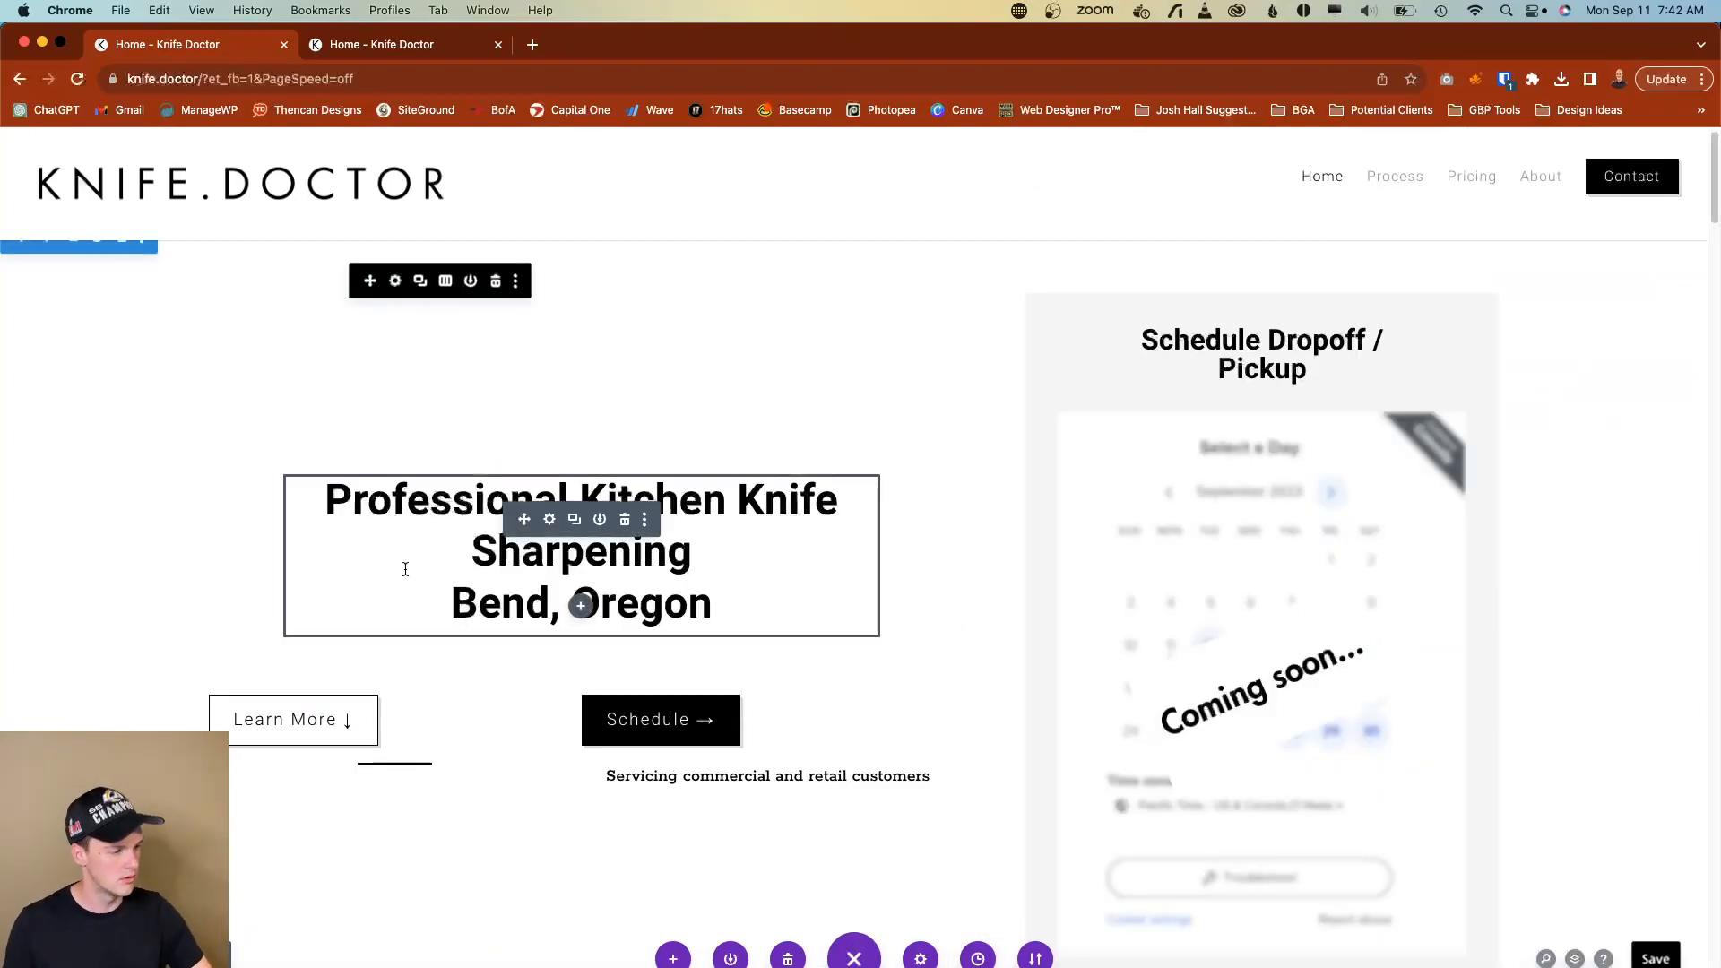
Reopen the hero heading's settings and reset its desktop width to the default auto.
{"action": "left_click", "coordinate": [550, 520]}
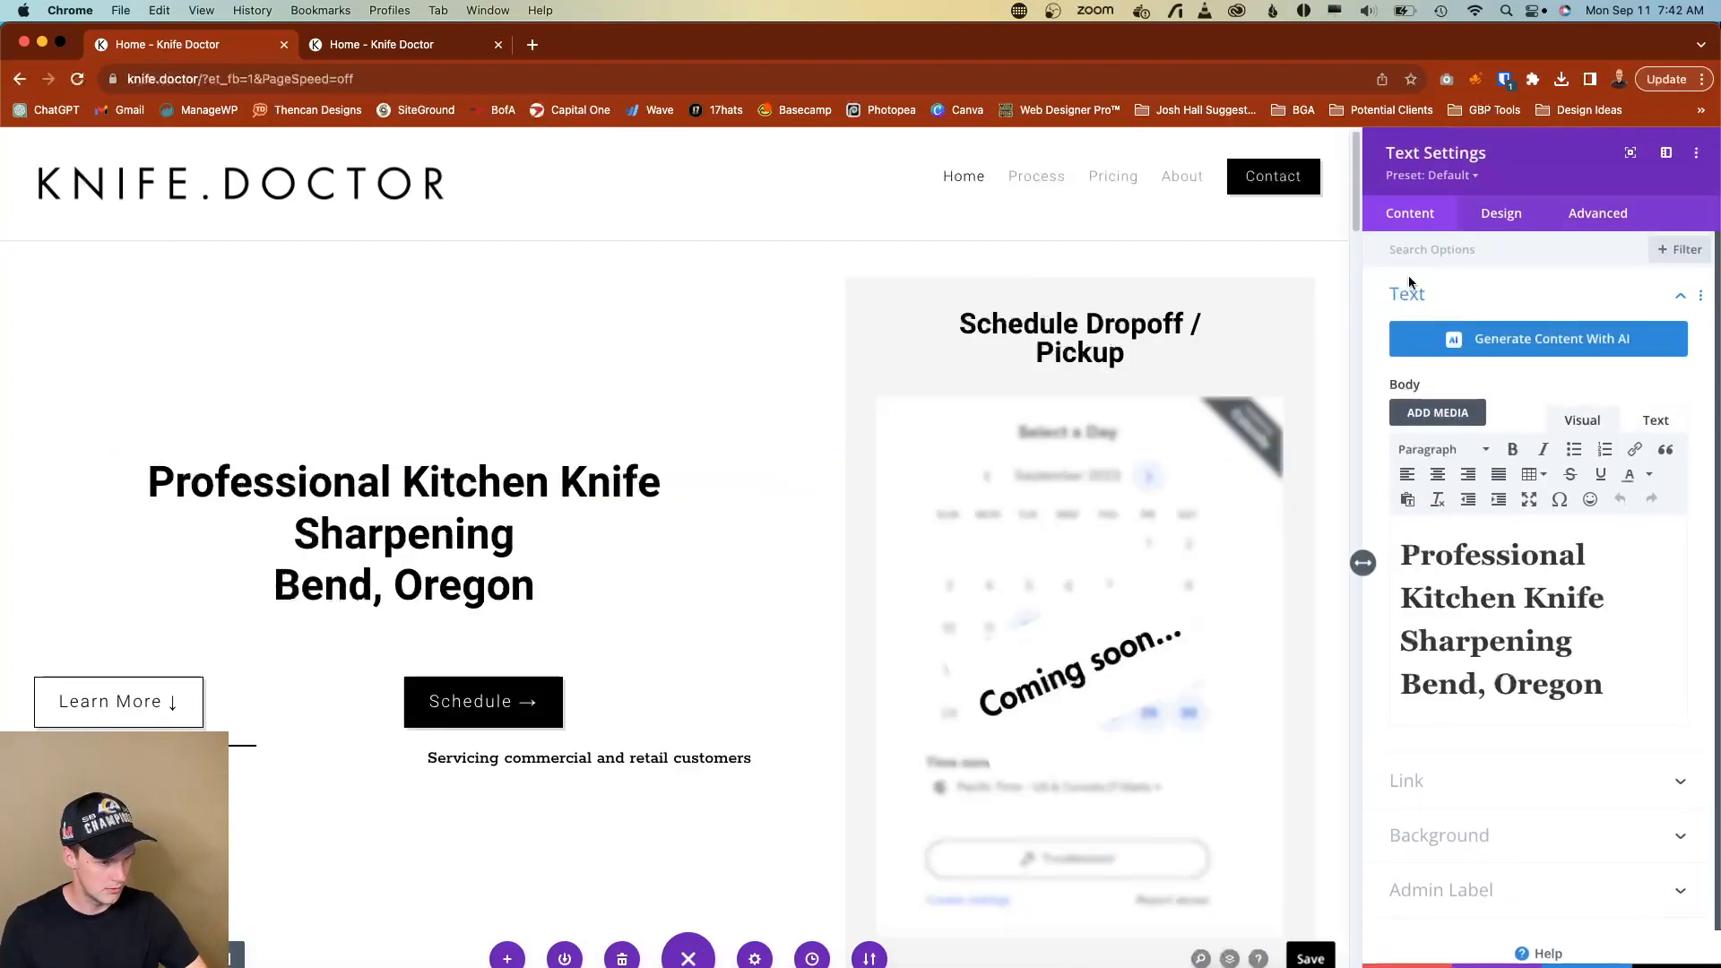
{"action": "left_click", "coordinate": [1501, 216]}
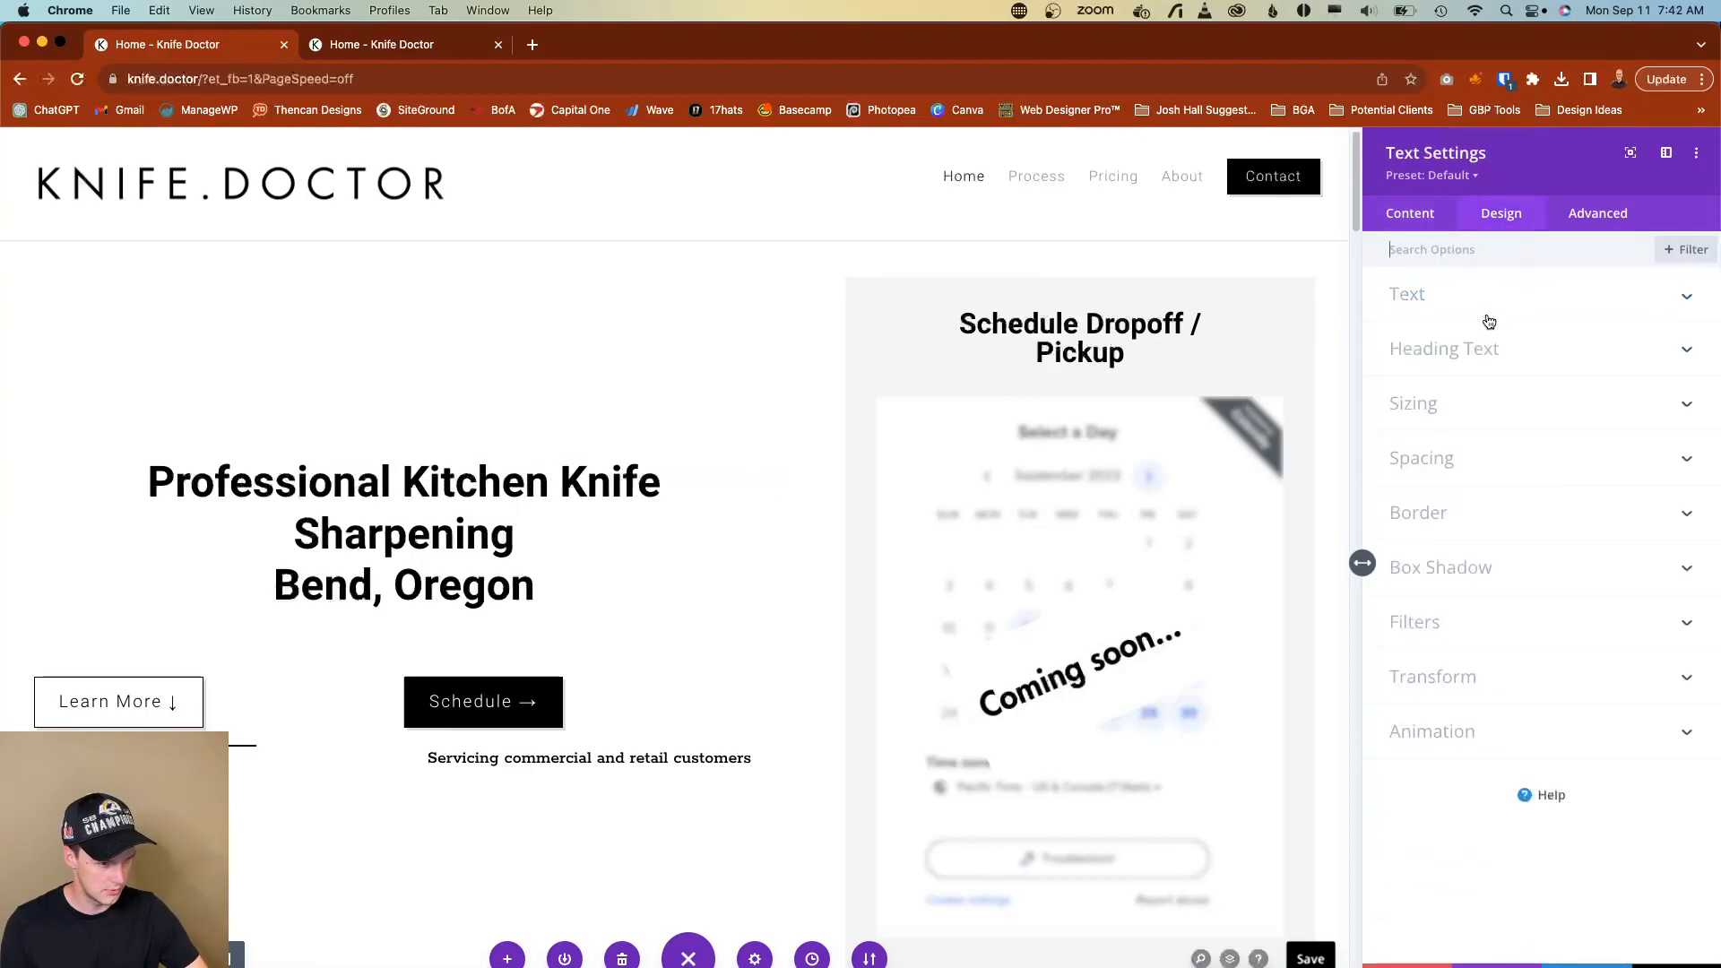
{"action": "left_click", "coordinate": [1471, 403]}
{"action": "left_click_drag", "start_coordinate": [1641, 378], "coordinate": [1583, 377]}
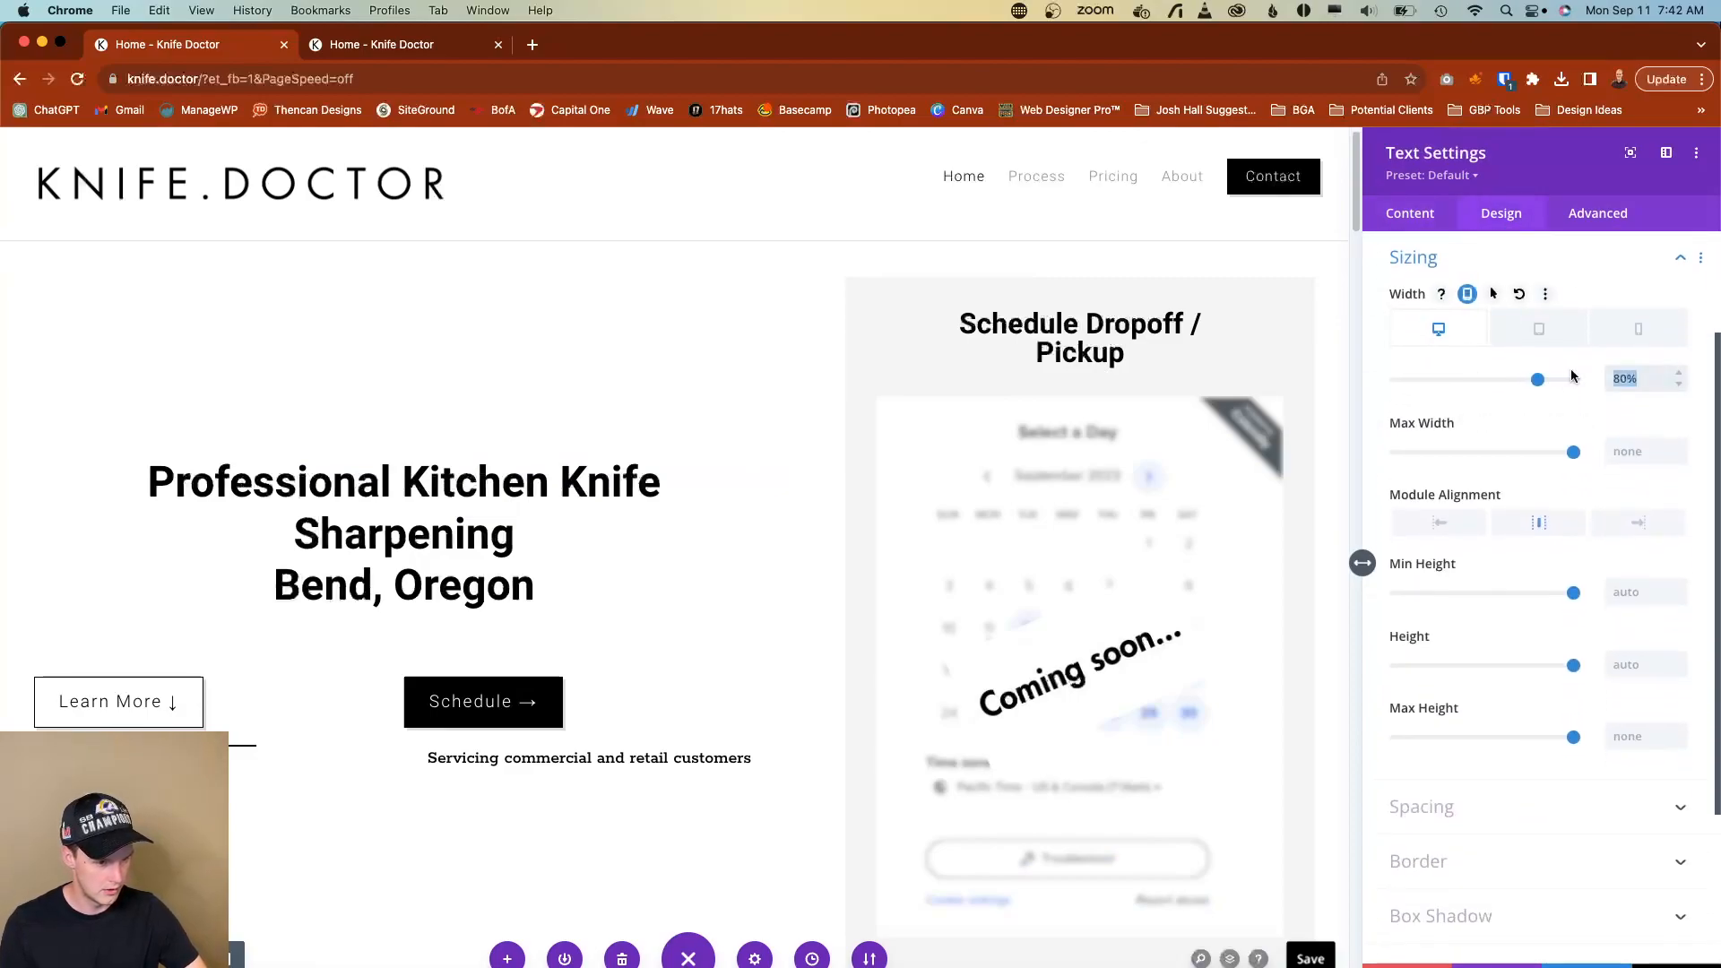
{"action": "left_click", "coordinate": [1518, 293]}
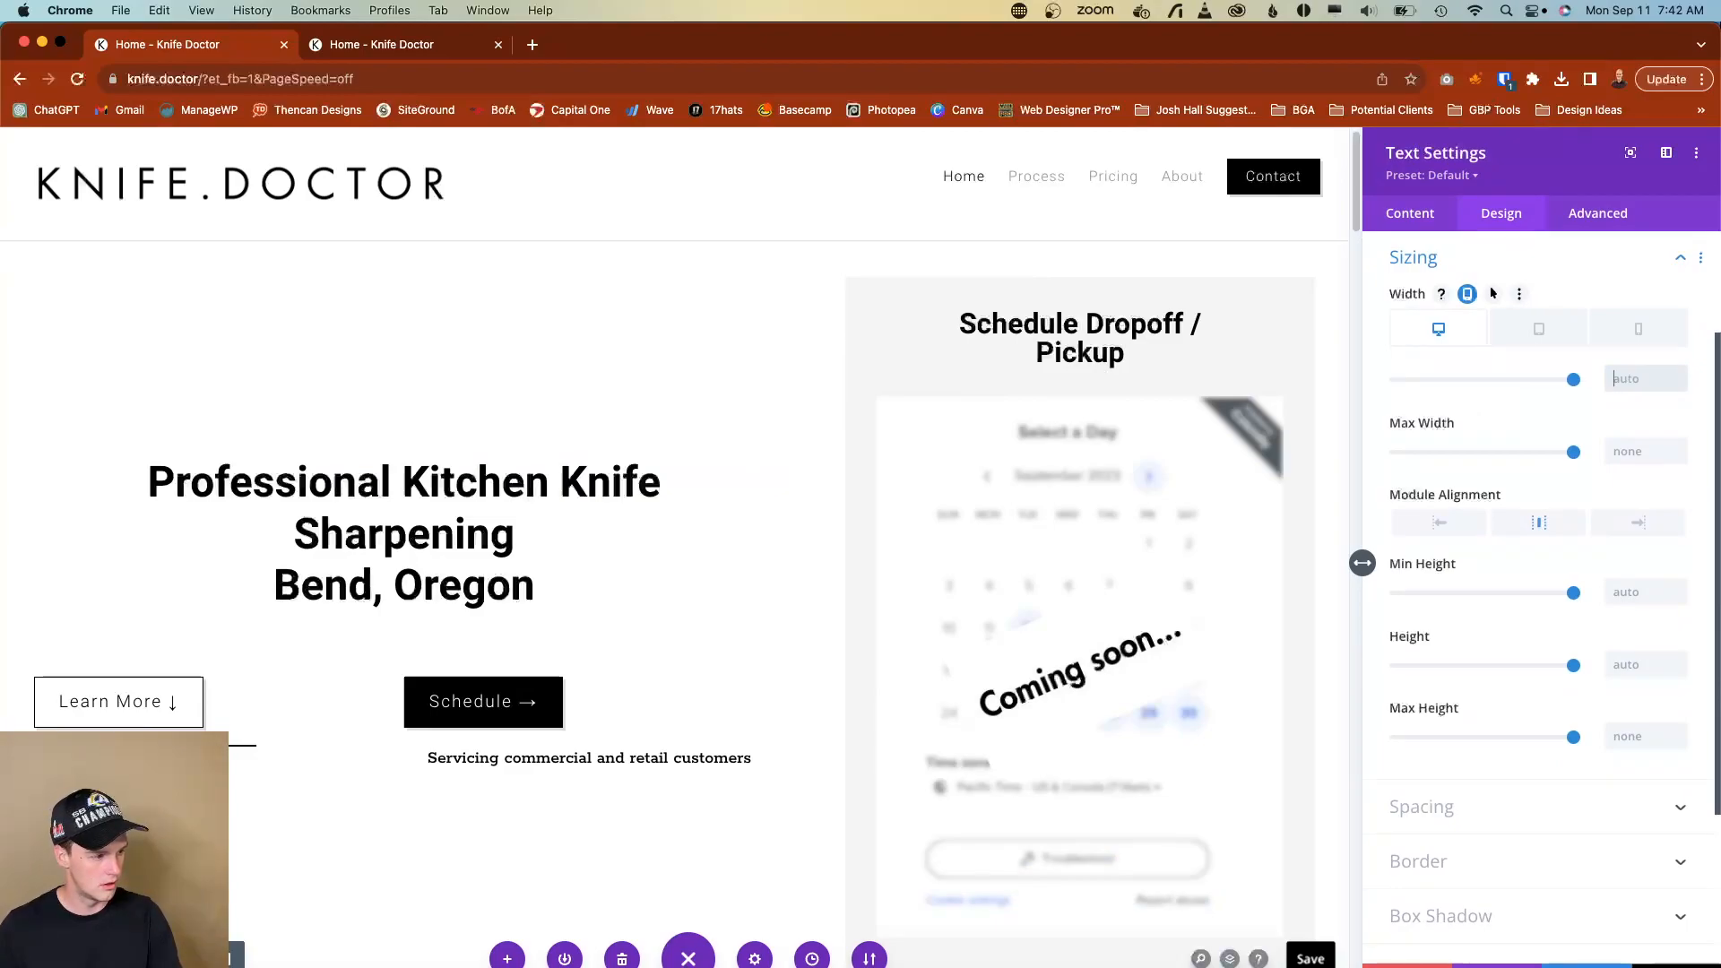
{"action": "type", "text": "100%%"}
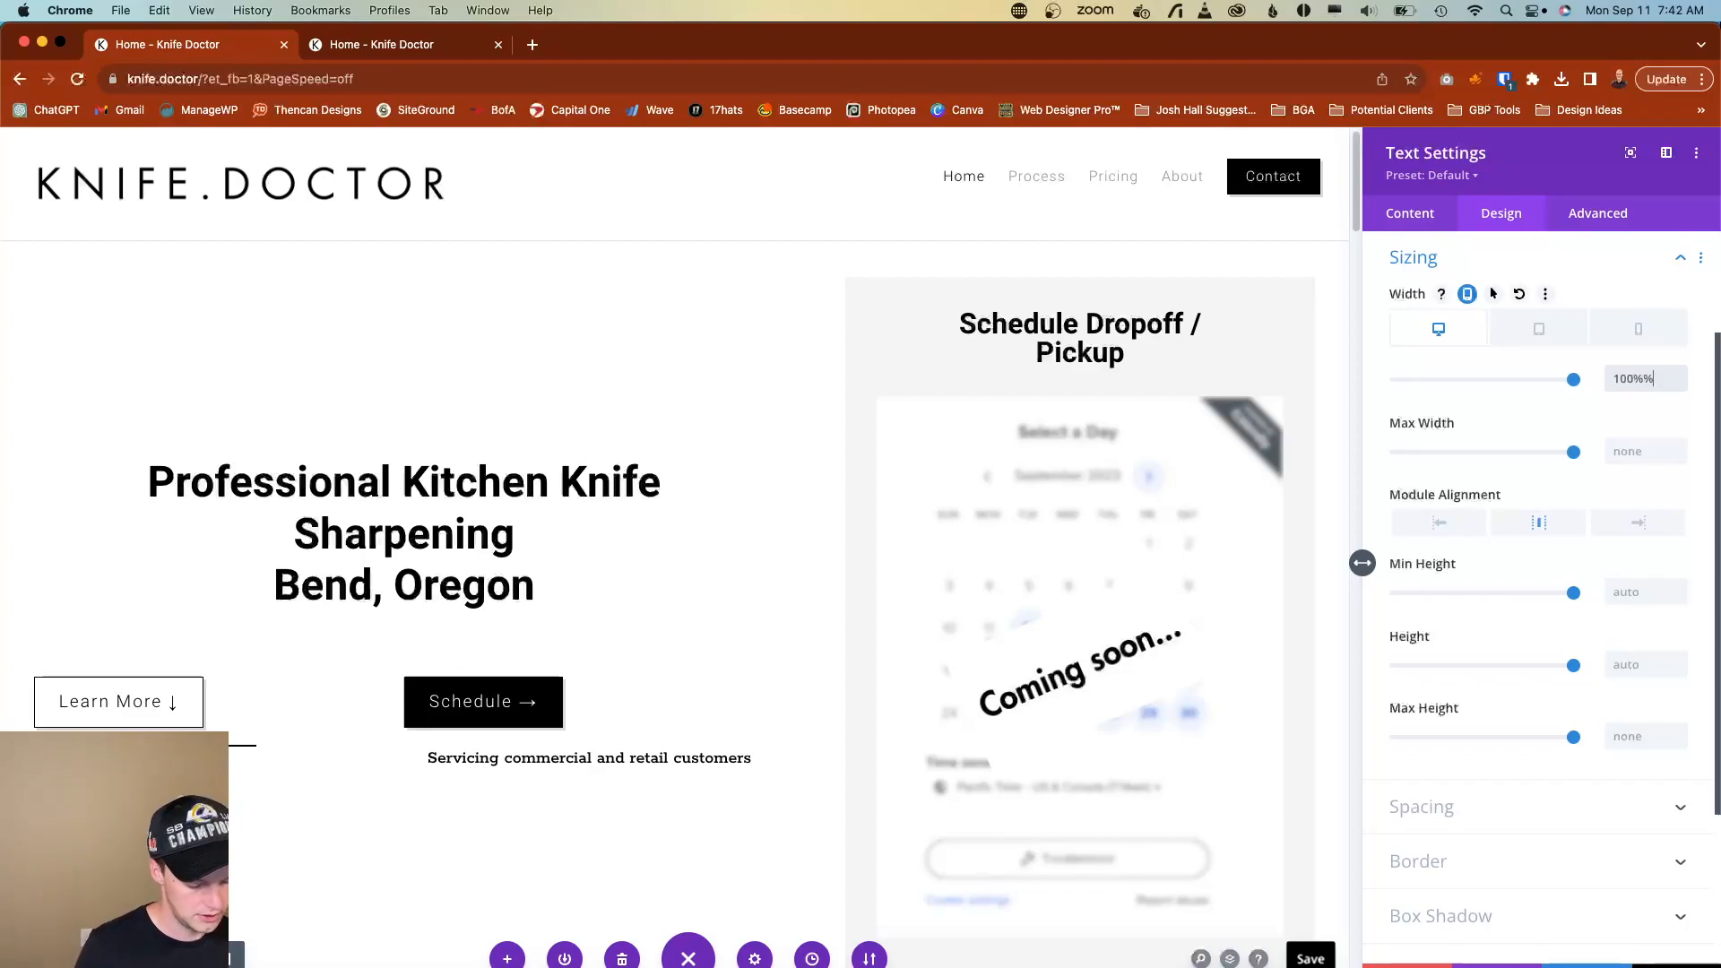
{"action": "key", "text": "BackSpace"}
{"action": "key", "text": "BackSpace"}
{"action": "key", "text": "BackSpace"}
{"action": "key", "text": "BackSpace"}
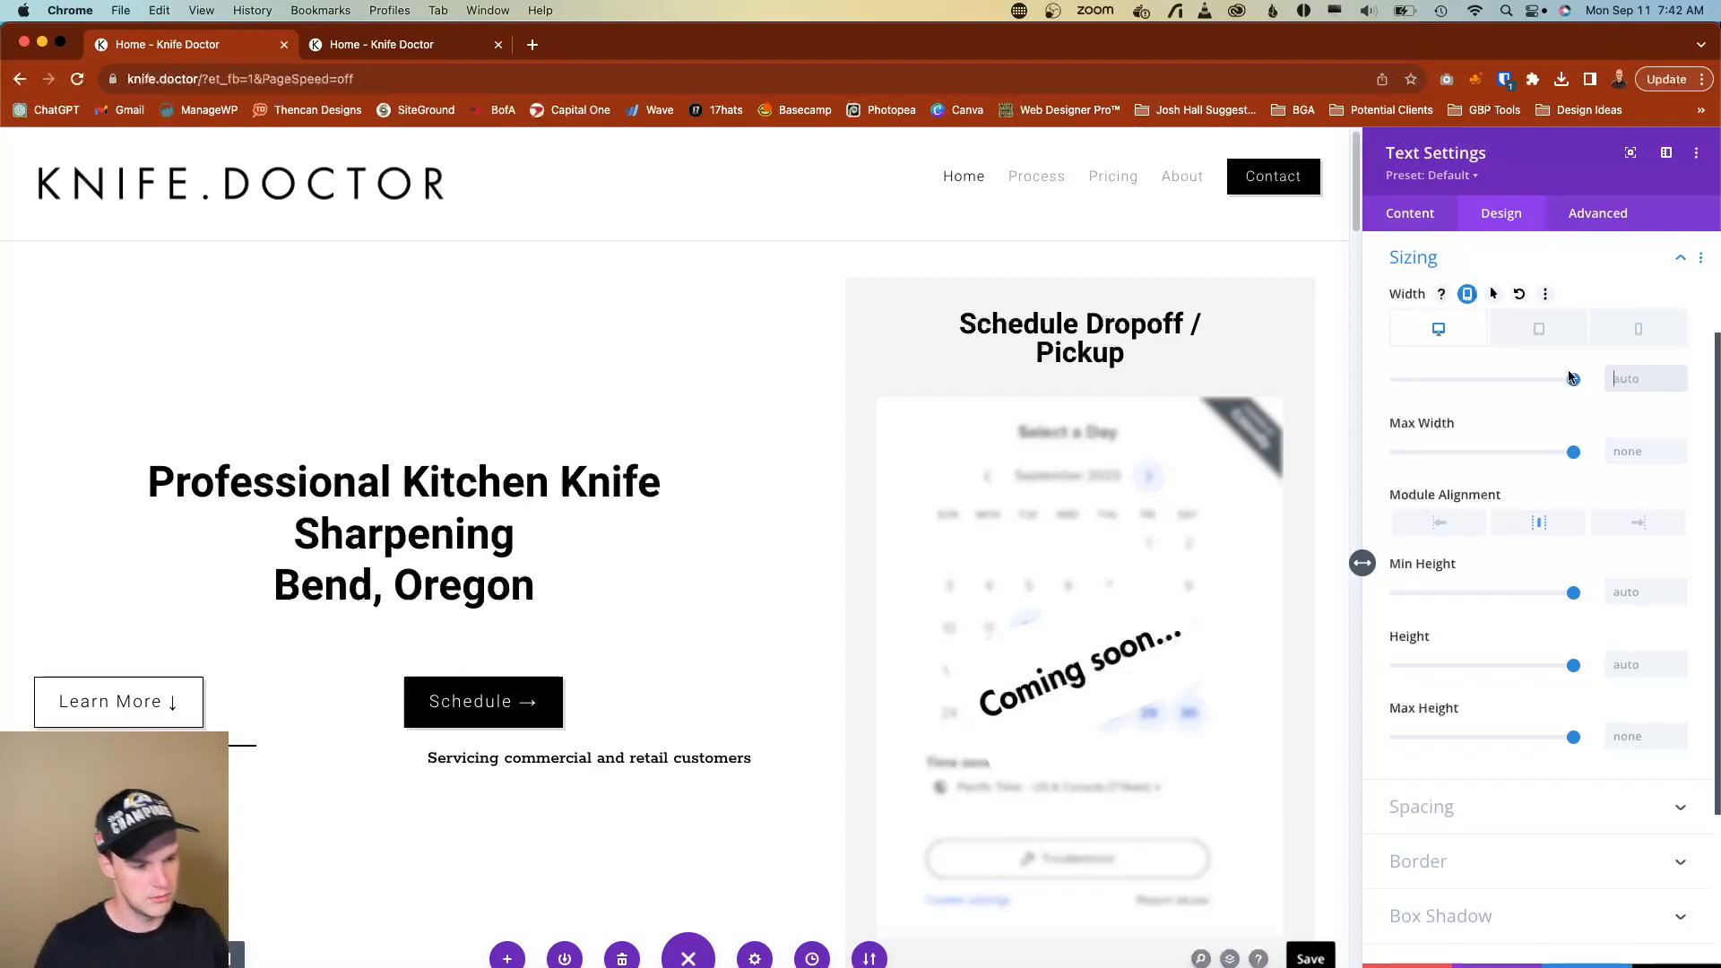
Save the heading's module settings and save the page.
{"action": "left_click", "coordinate": [1648, 964]}
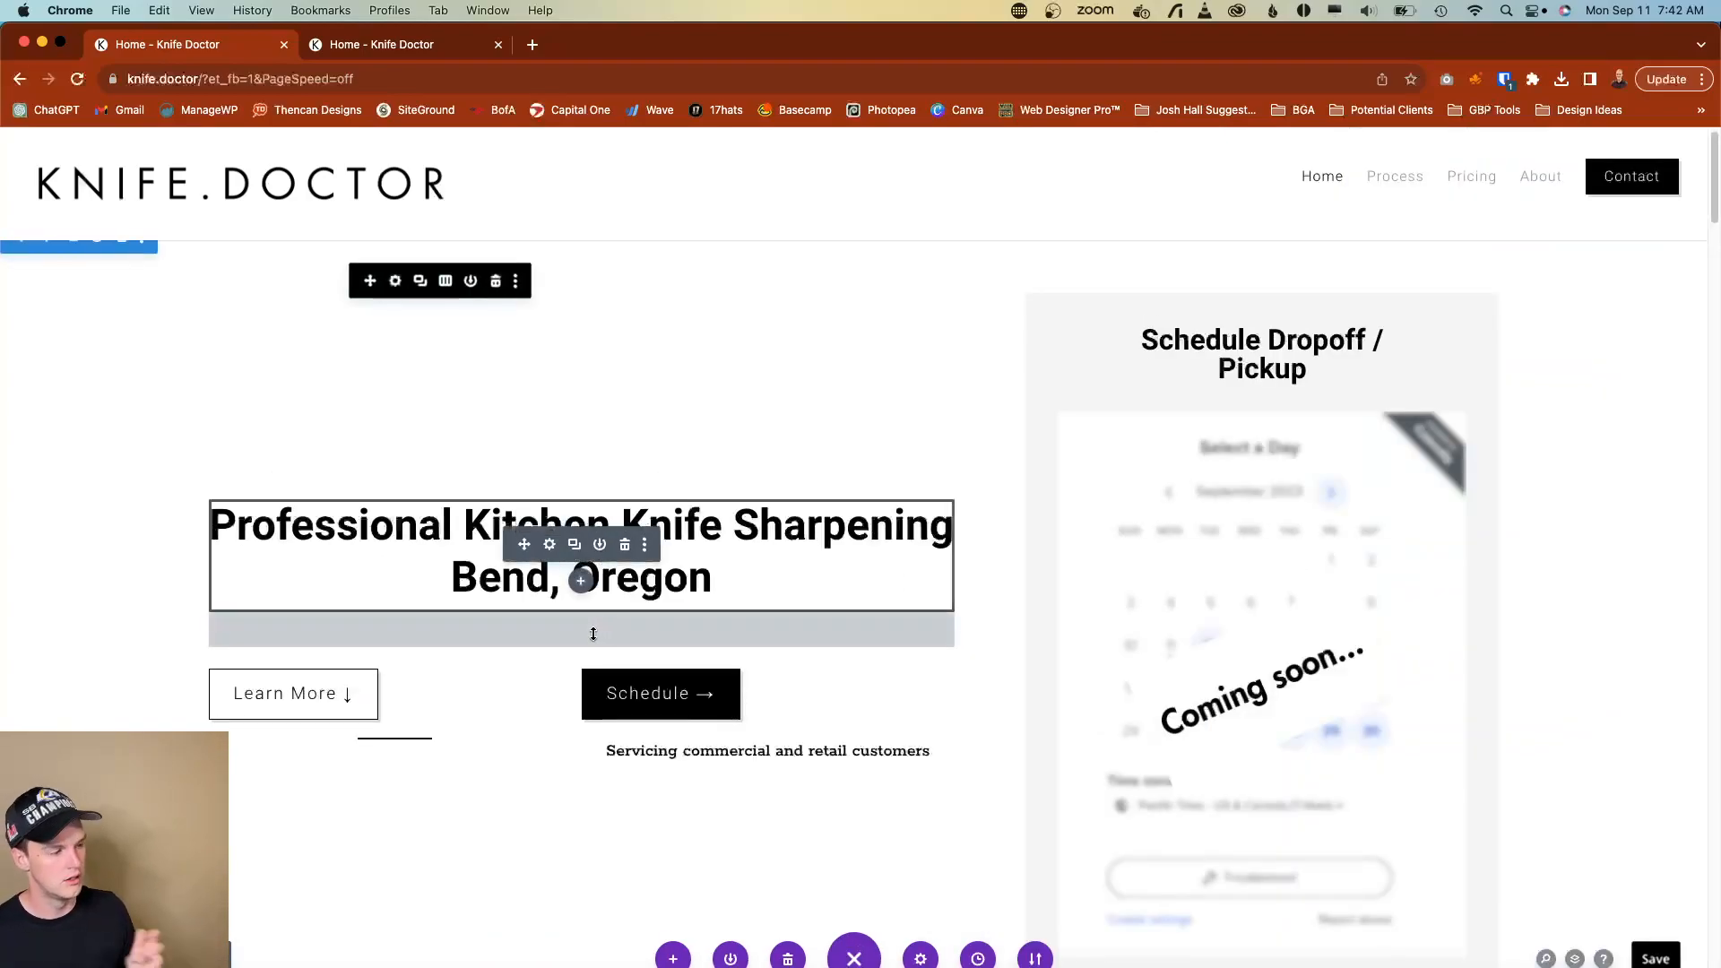
{"action": "key", "text": "super+s"}
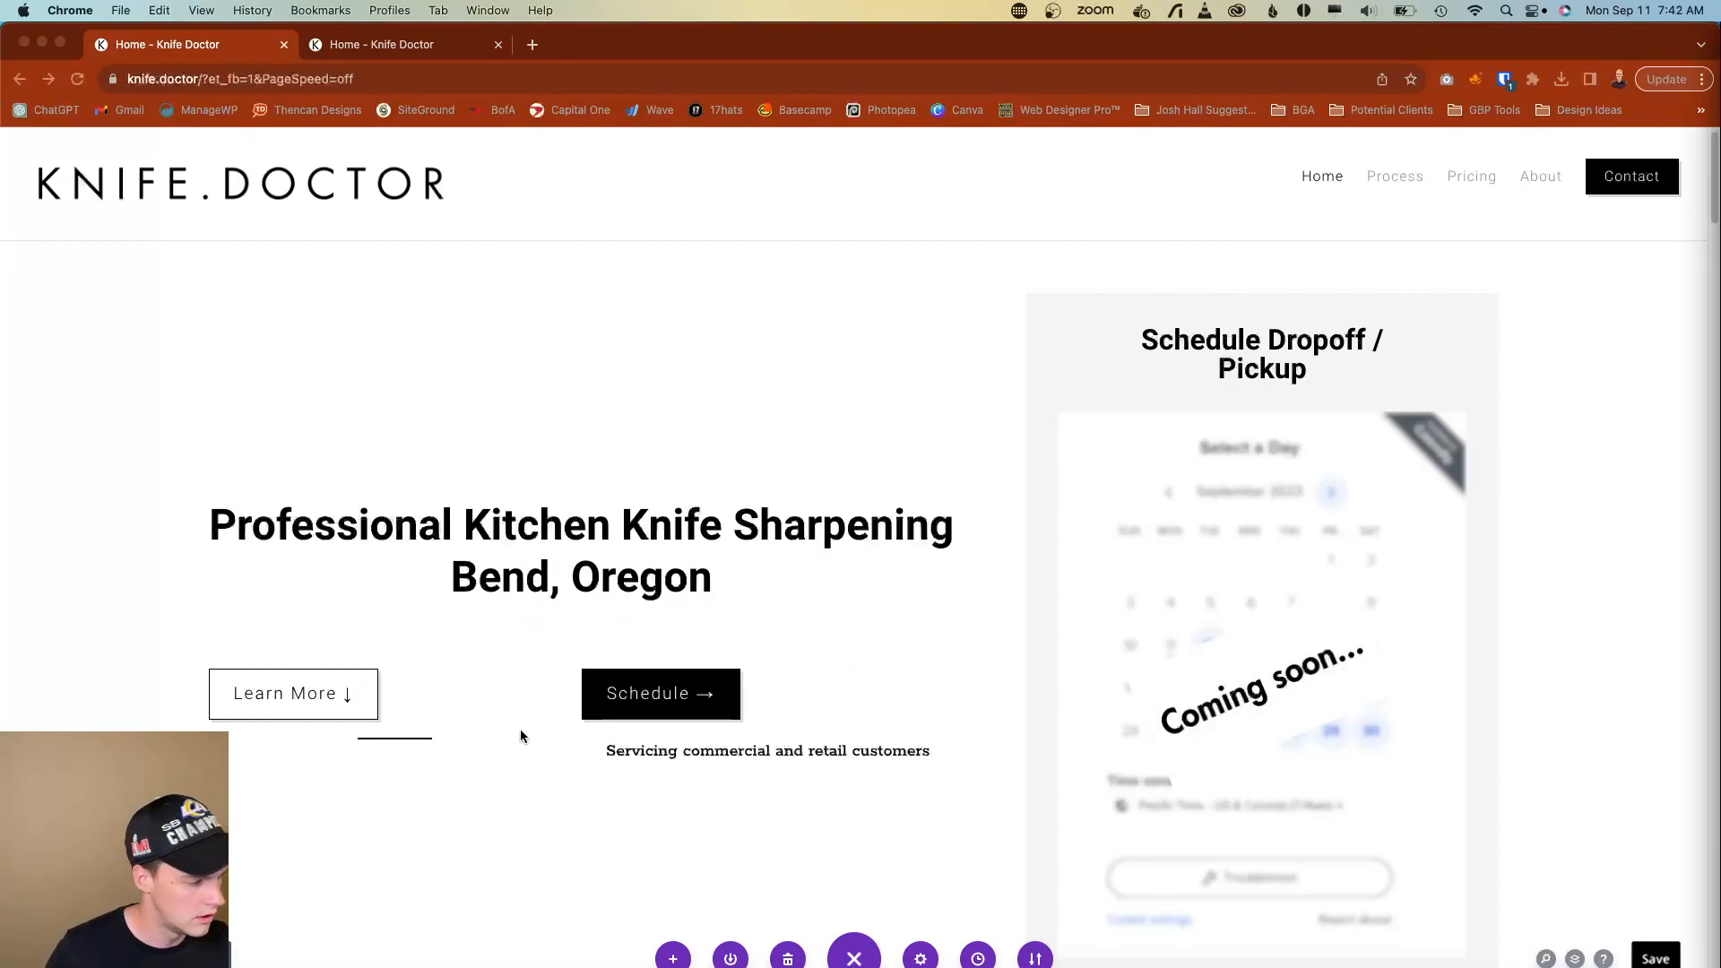
Open the Pricing & Services list's text module and show the HTML source of its Food Handler Card/ID discount item.
{"action": "scroll", "coordinate": [674, 643], "scroll_direction": "down", "scroll_amount": 15}
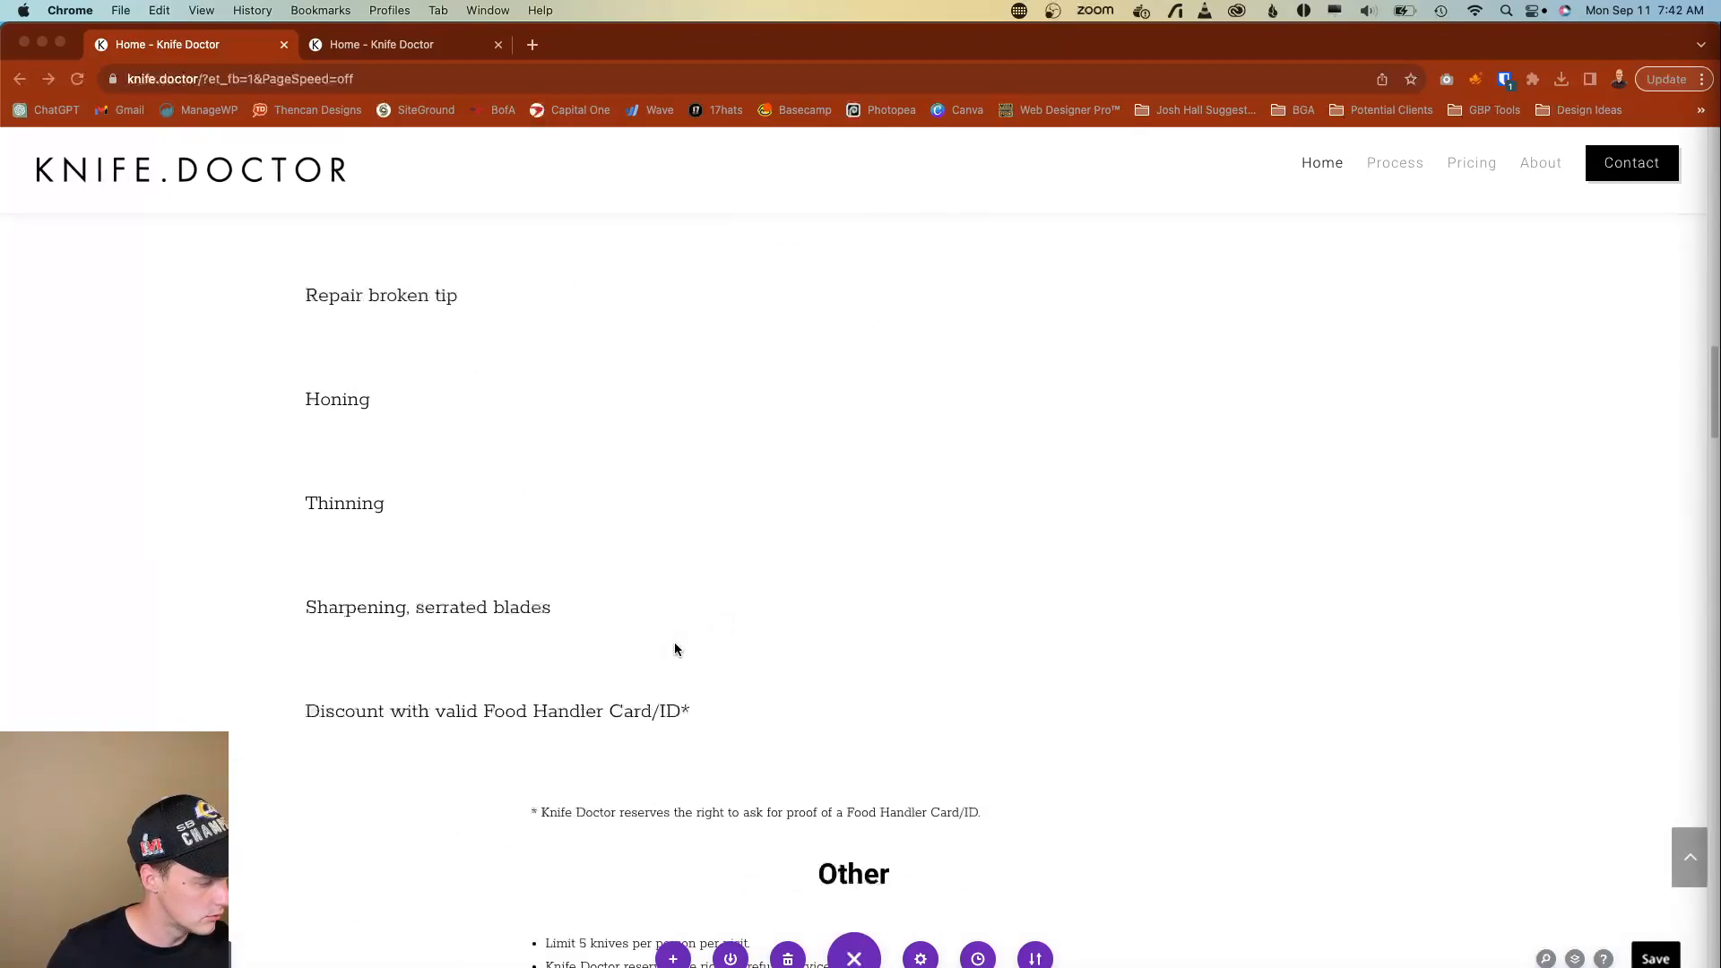
{"action": "left_click", "coordinate": [434, 728]}
{"action": "scroll", "coordinate": [408, 538], "scroll_direction": "up", "scroll_amount": 5}
{"action": "left_click", "coordinate": [825, 535]}
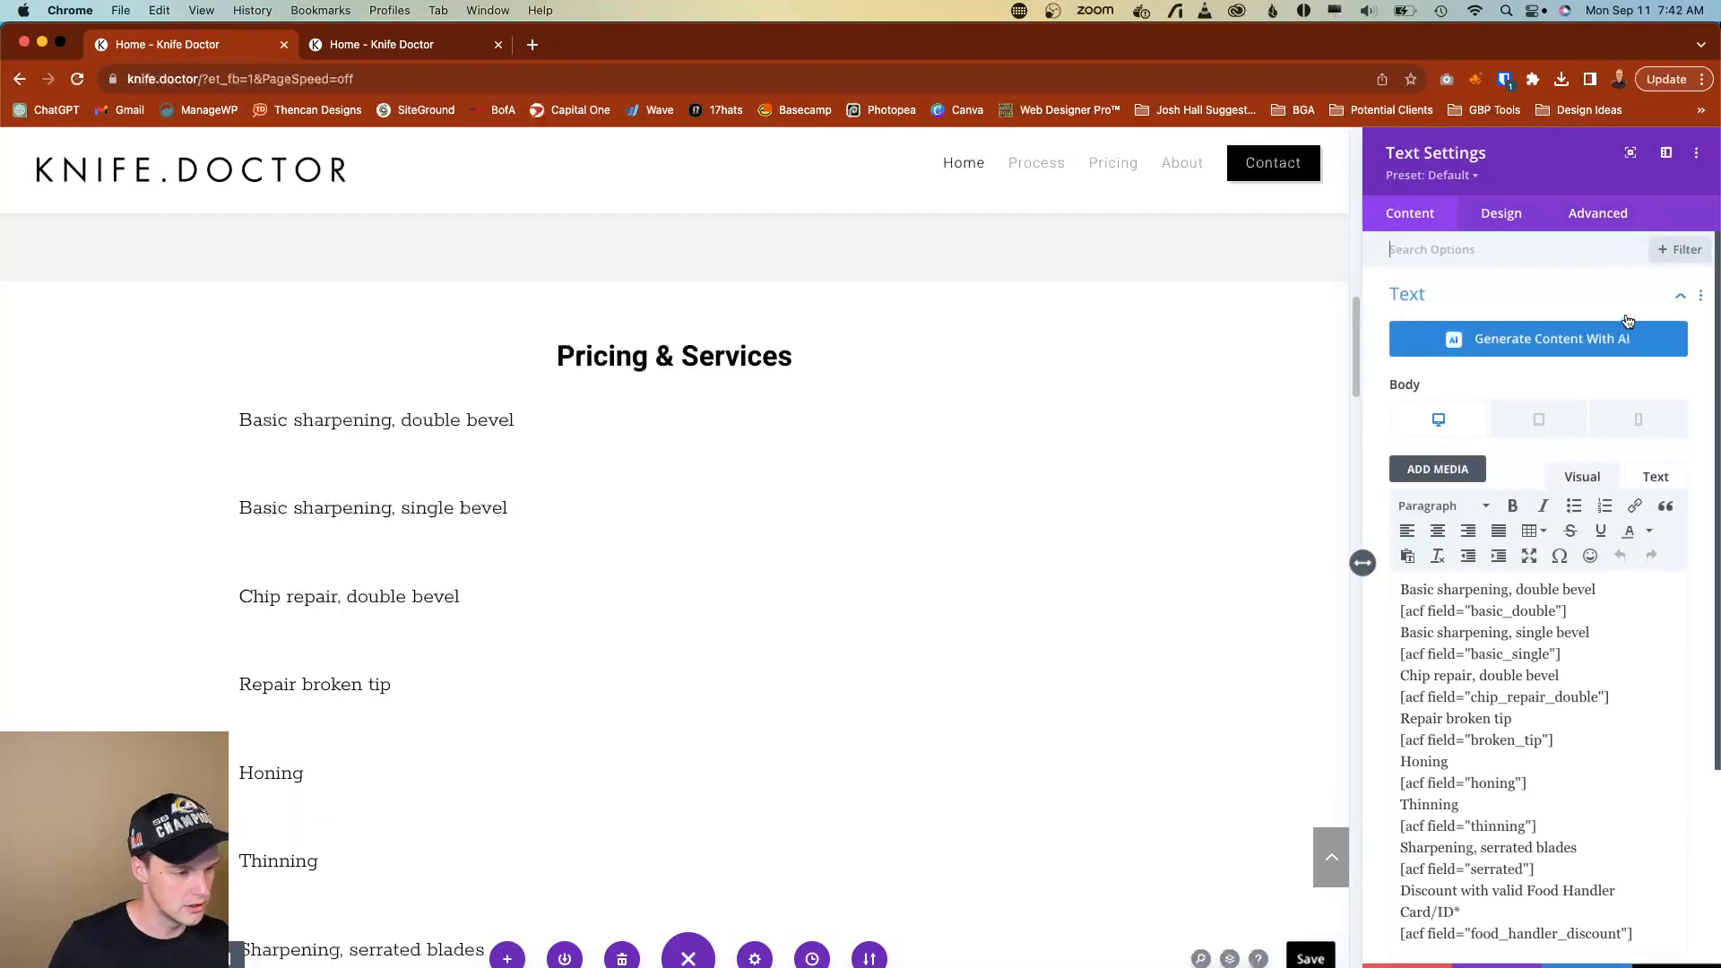
{"action": "left_click", "coordinate": [1660, 481]}
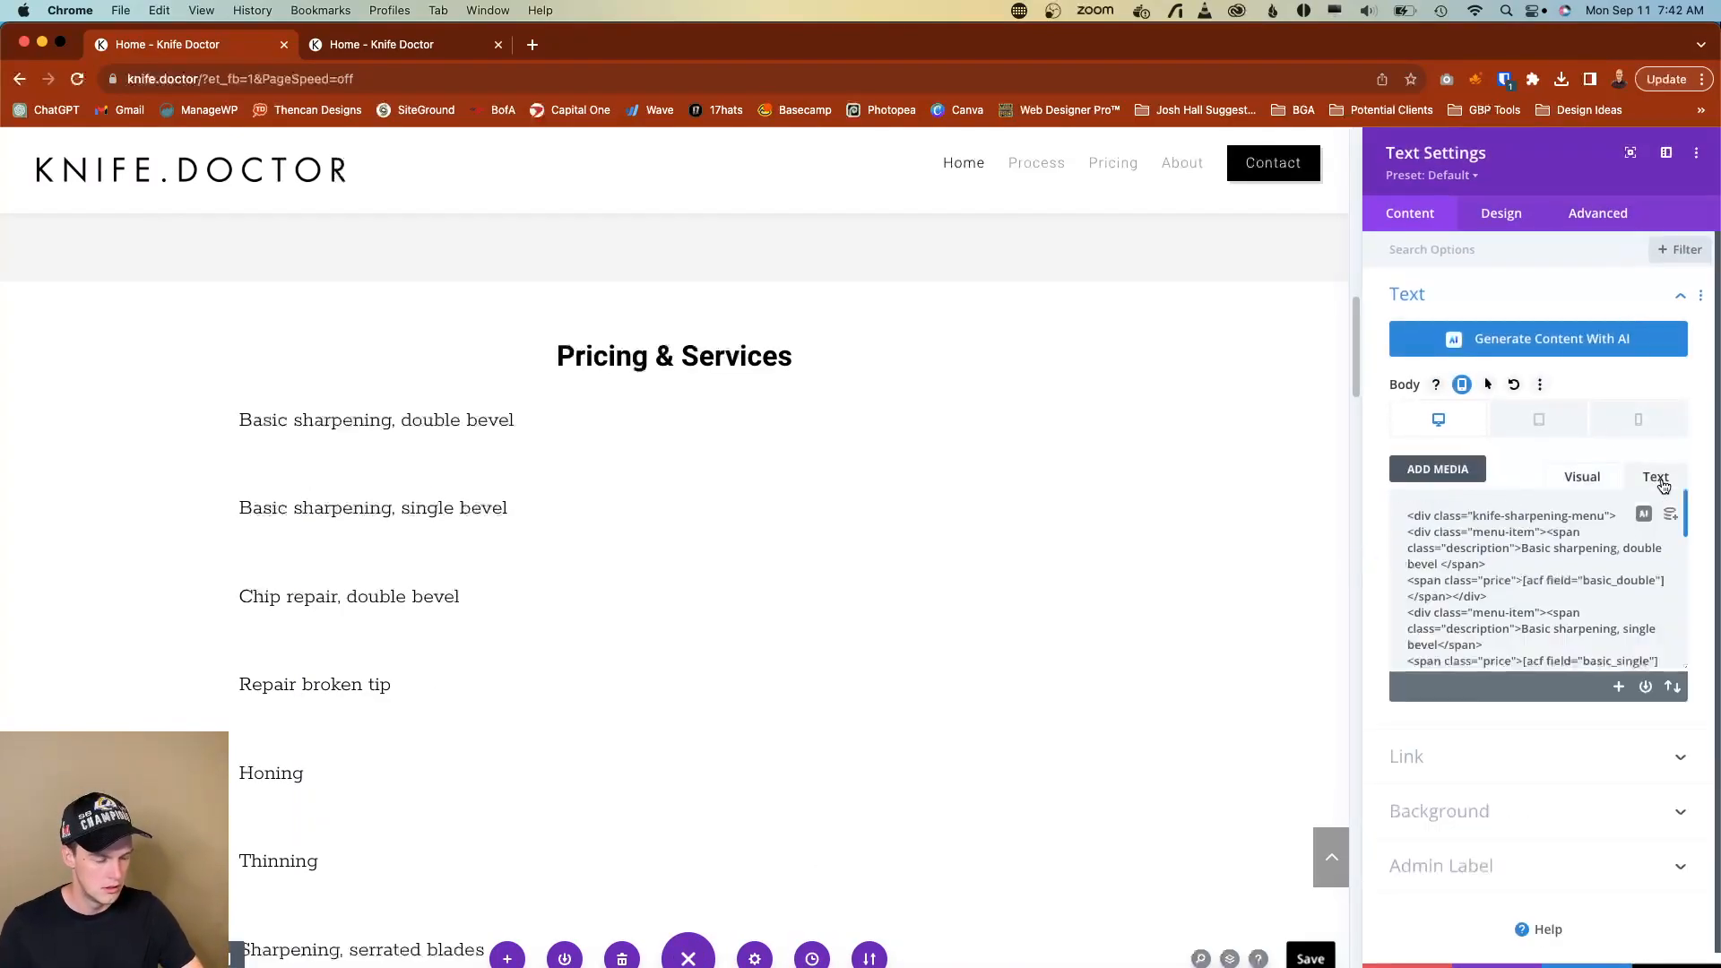
{"action": "scroll", "coordinate": [1560, 612], "scroll_direction": "down", "scroll_amount": 10}
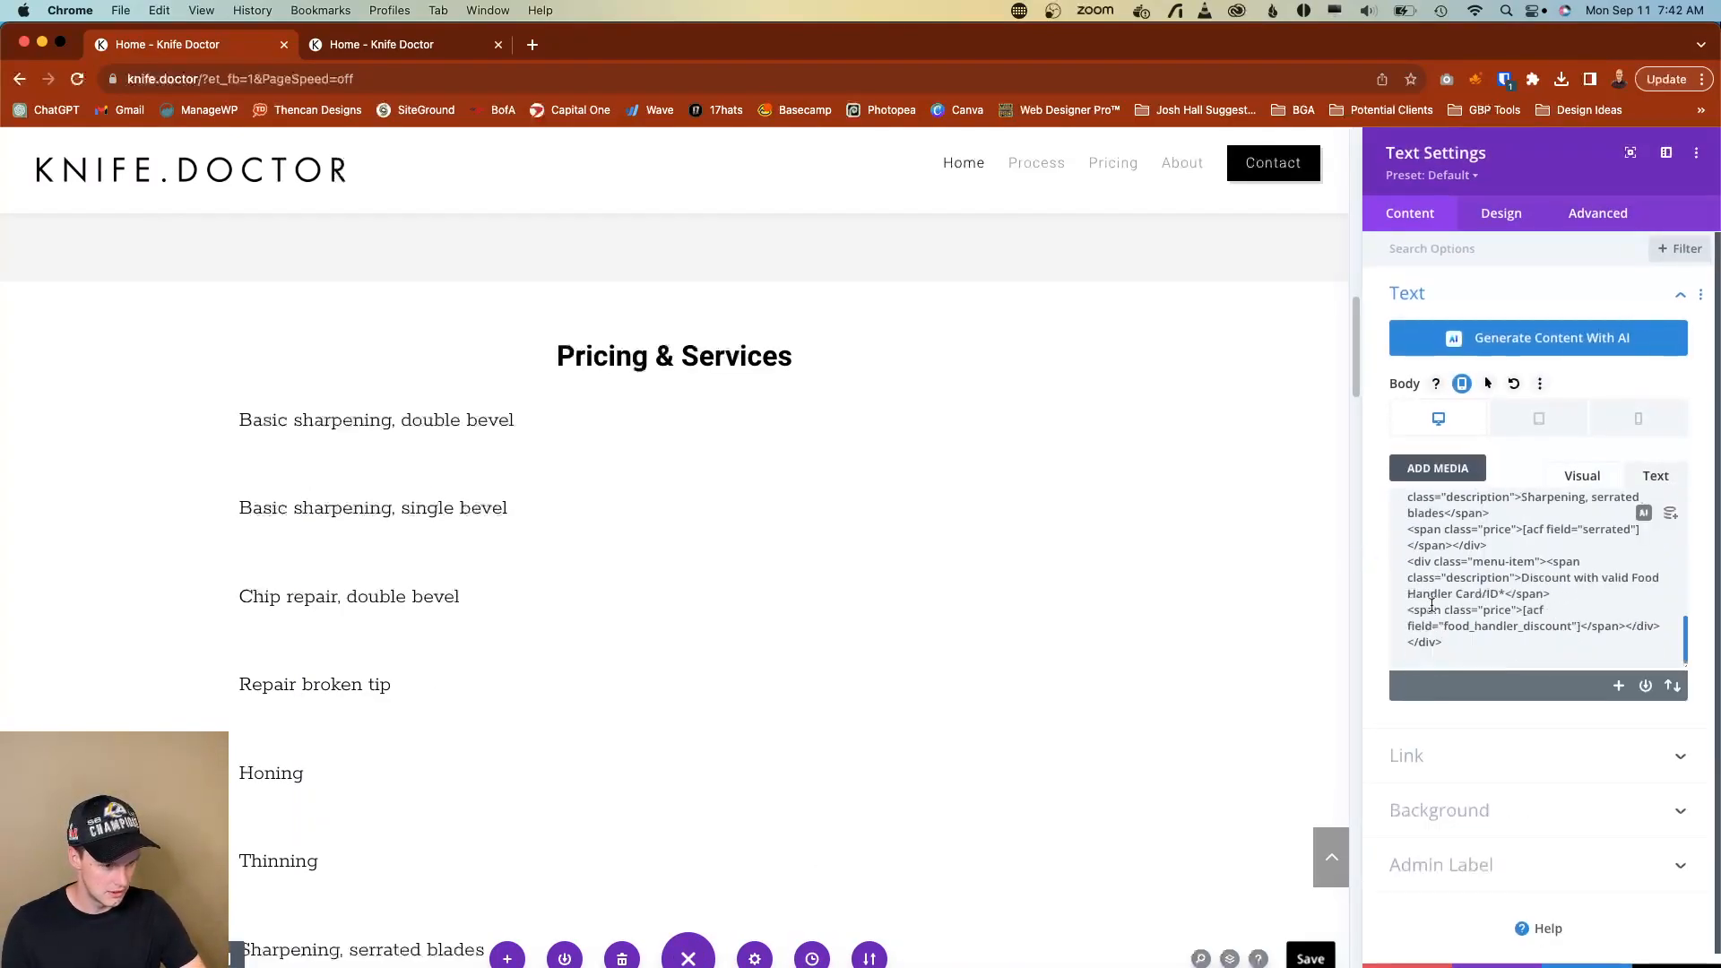
Wrap the word "Discount" in <strong> tags in the Food Handler Card/ID item and save the module.
{"action": "left_click", "coordinate": [1522, 578]}
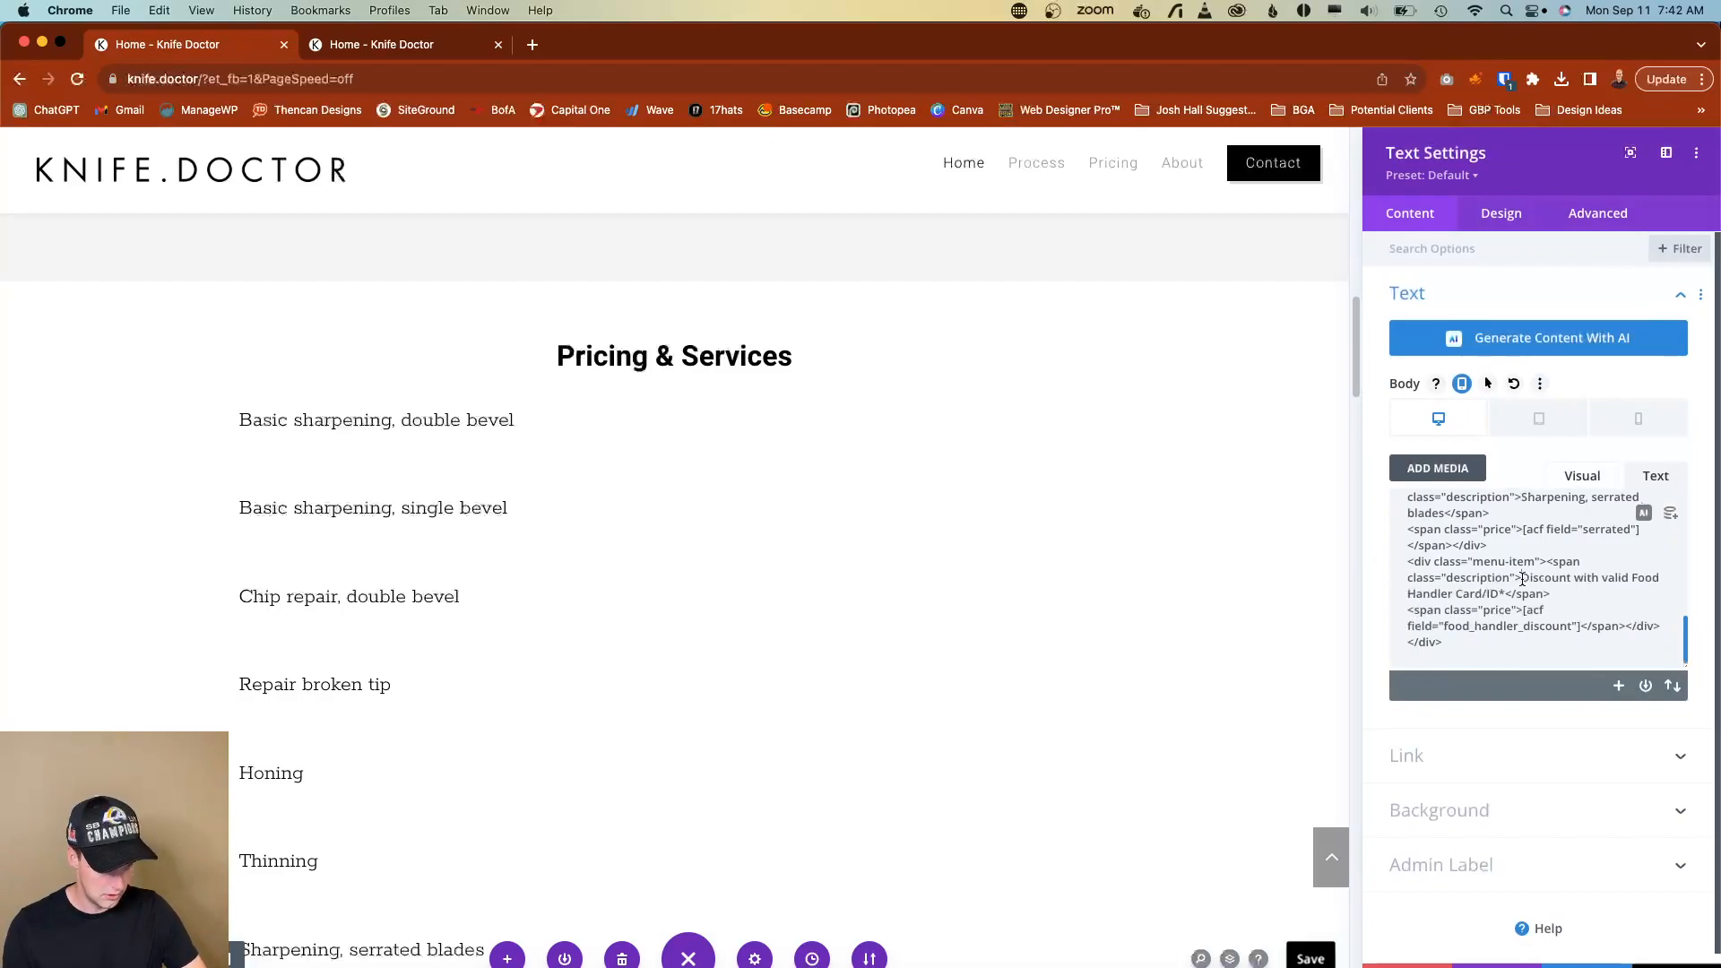
{"action": "type", "text": "<strong>"}
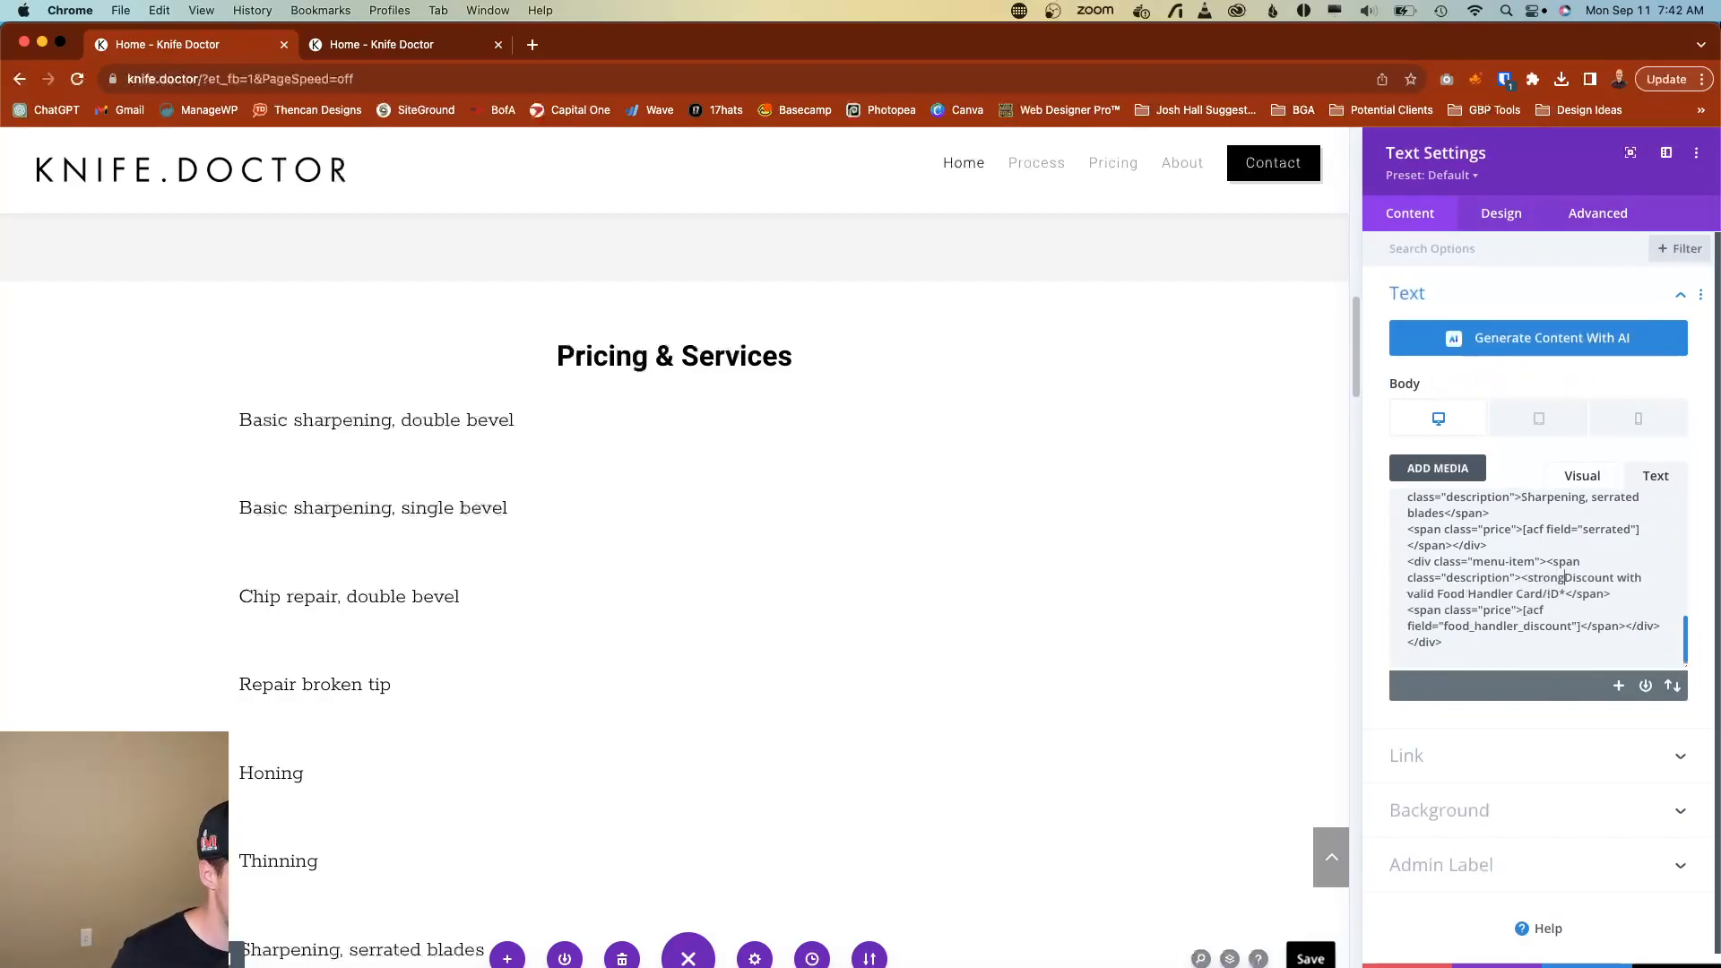
{"action": "key", "text": "shift+Left"}
{"action": "key", "text": "shift+Left"}
{"action": "key", "text": "shift+Left"}
{"action": "key", "text": "shift+Left"}
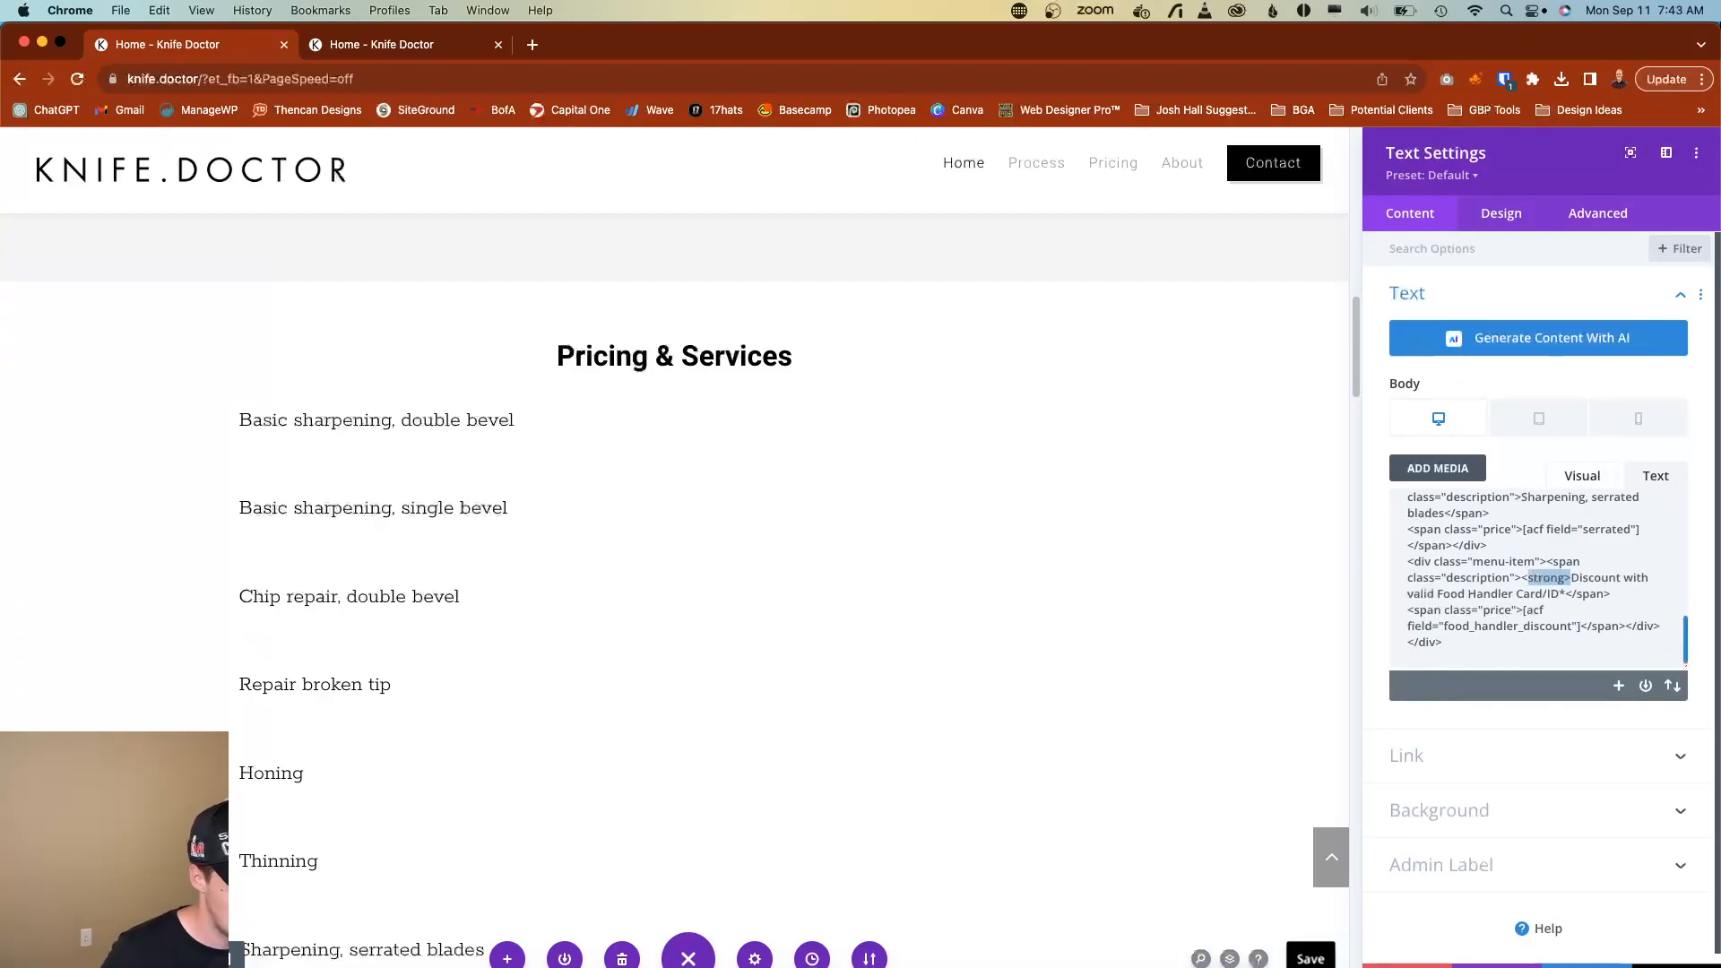
{"action": "key", "text": "super+c"}
{"action": "key", "text": "Right"}
{"action": "key", "text": "Right"}
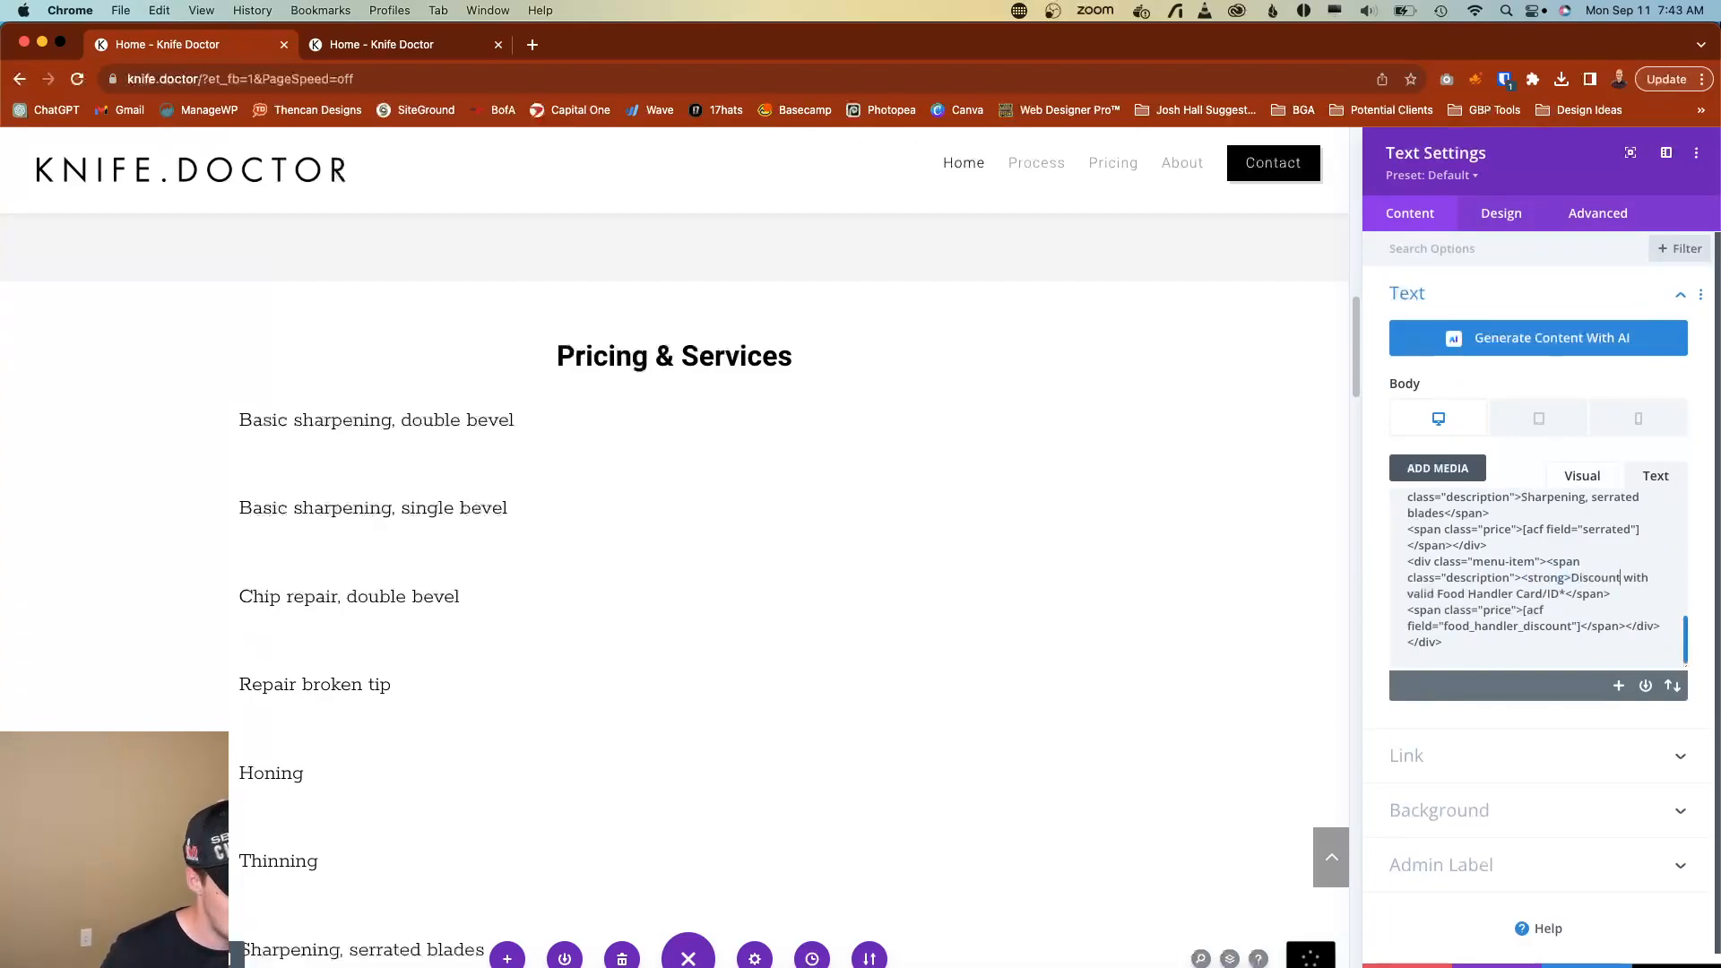
{"action": "key", "text": "super+v"}
{"action": "type", "text": "/"}
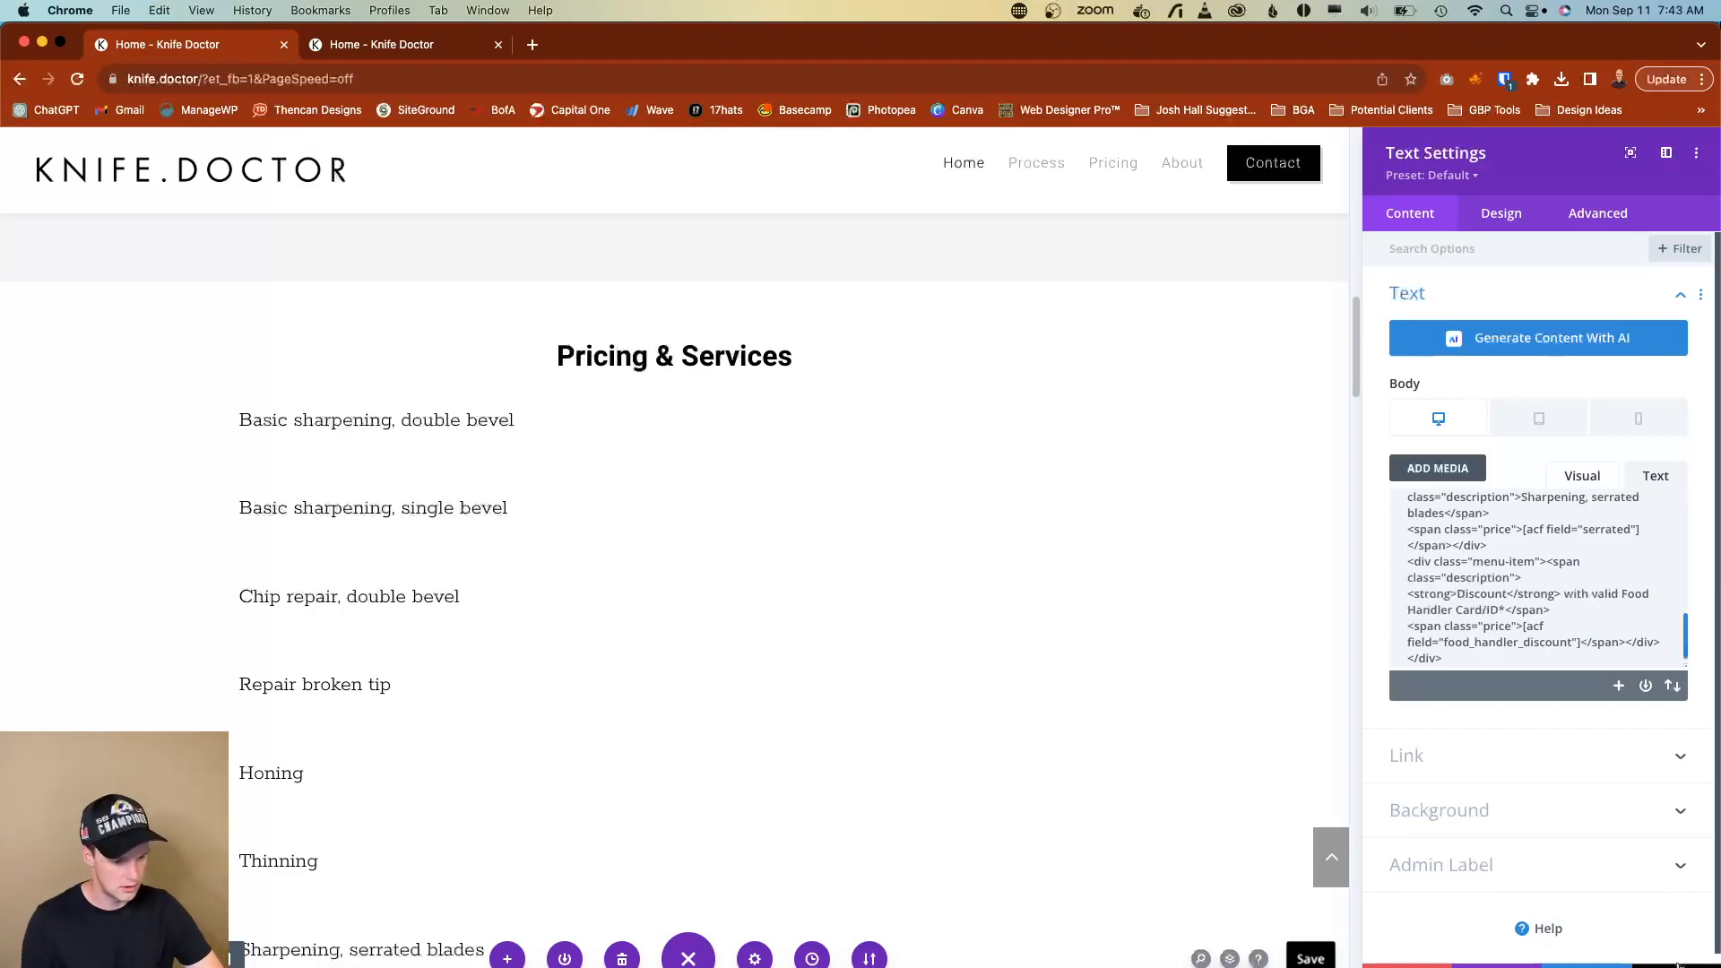
{"action": "left_click", "coordinate": [1679, 963]}
Open the Liability Statement's text module and delete the "Paper Agreement" bullet from its list.
{"action": "scroll", "coordinate": [1195, 680], "scroll_direction": "down", "scroll_amount": 6}
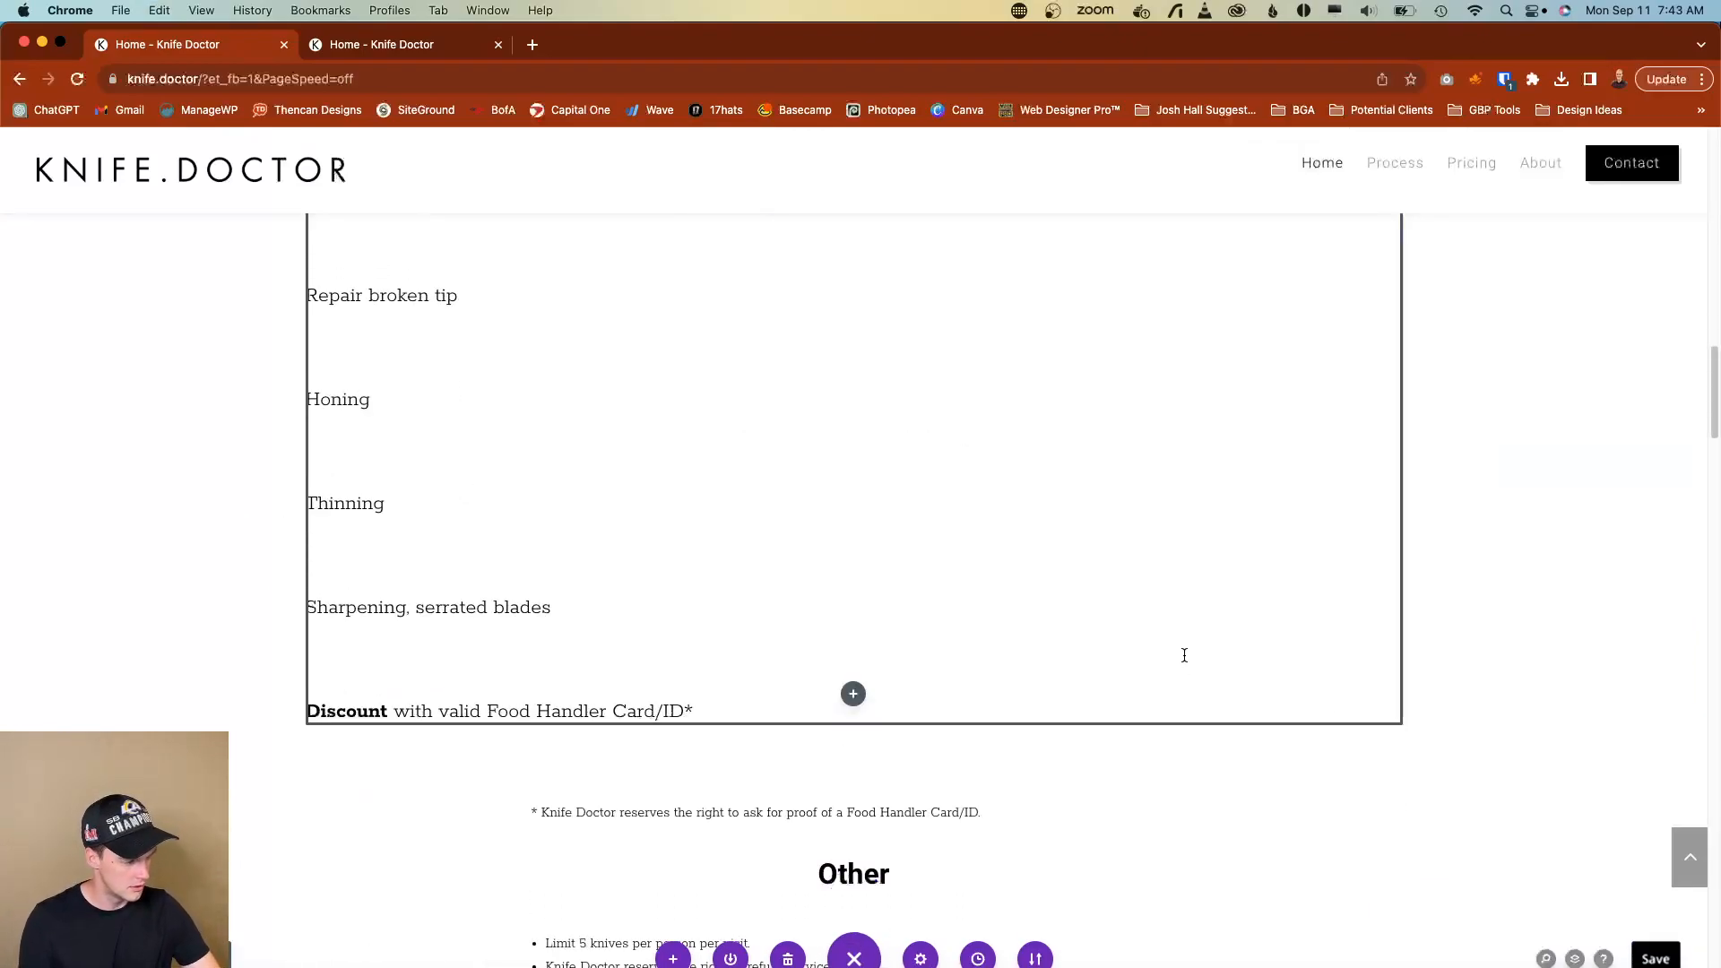
{"action": "scroll", "coordinate": [1184, 655], "scroll_direction": "down", "scroll_amount": 3}
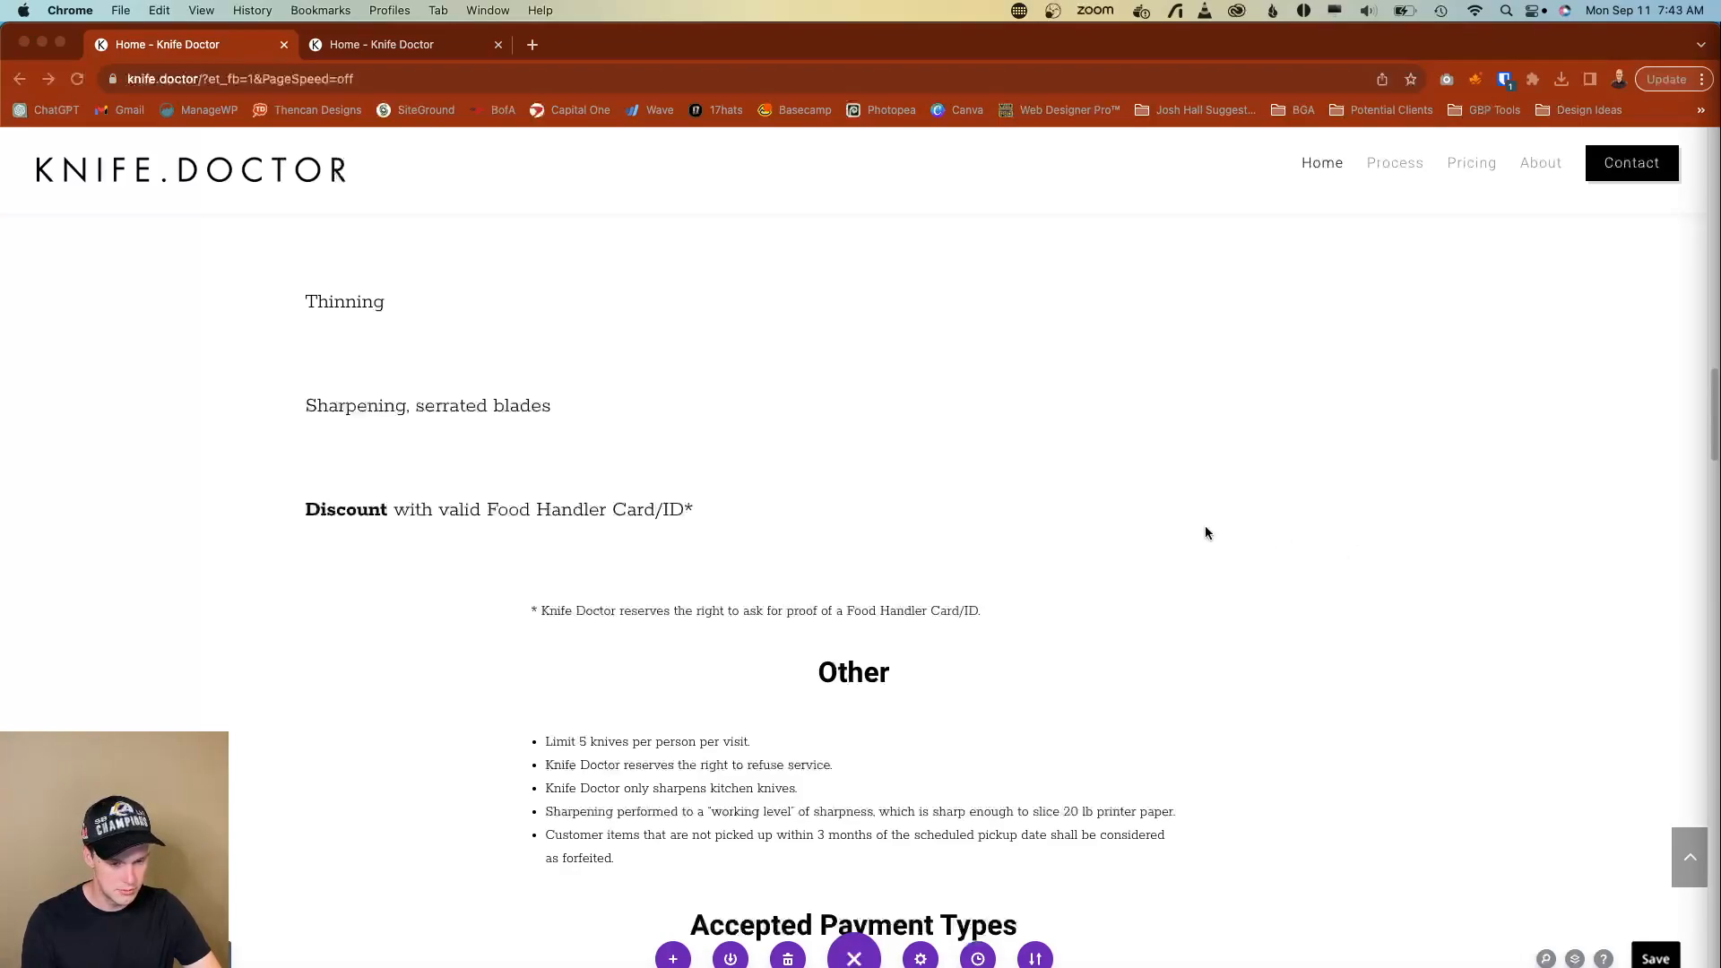
{"action": "scroll", "coordinate": [633, 608], "scroll_direction": "down", "scroll_amount": 20}
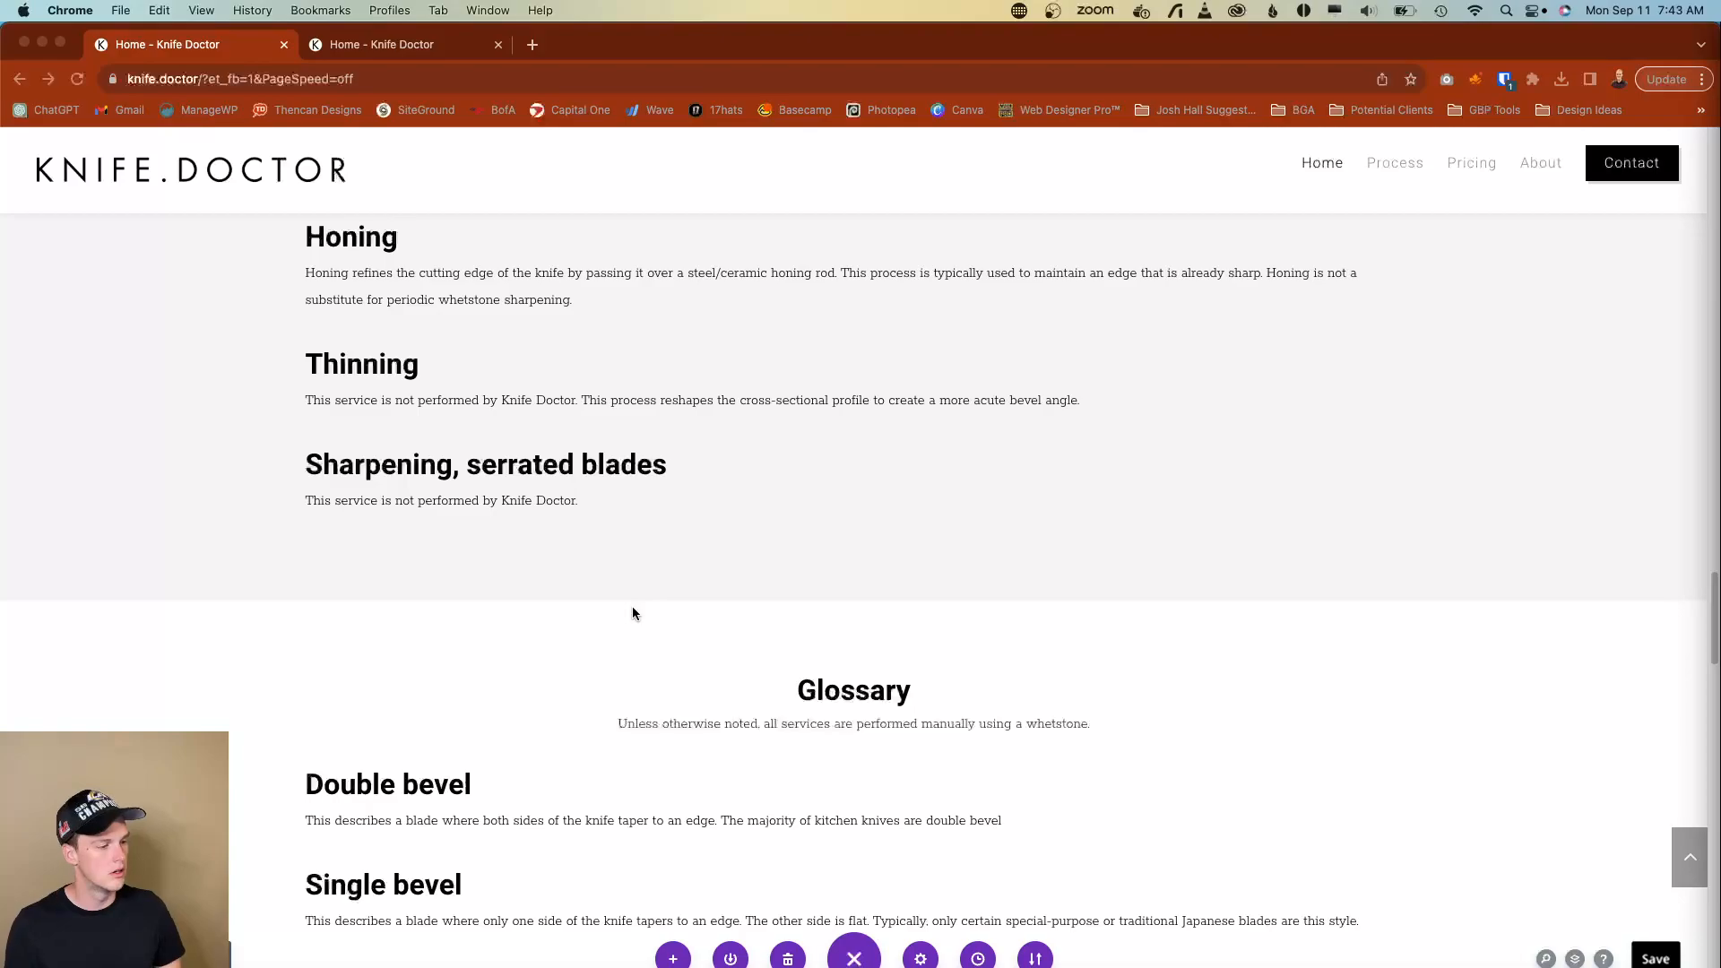
{"action": "scroll", "coordinate": [628, 606], "scroll_direction": "down", "scroll_amount": 15}
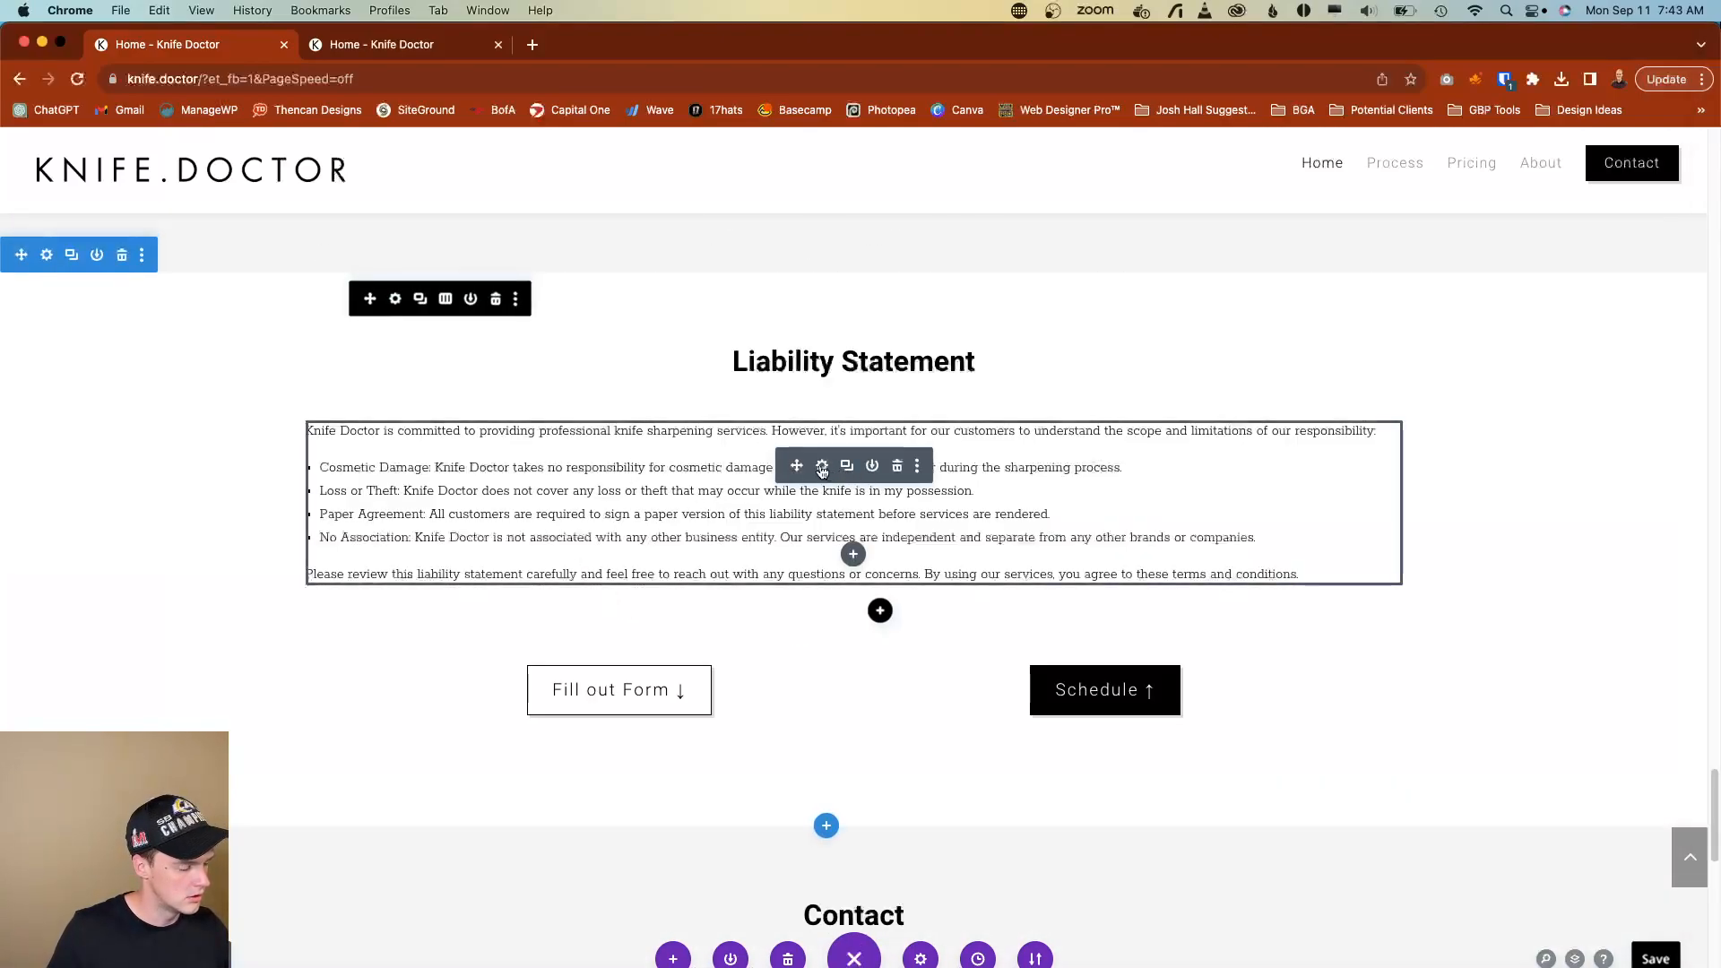
{"action": "left_click", "coordinate": [820, 463]}
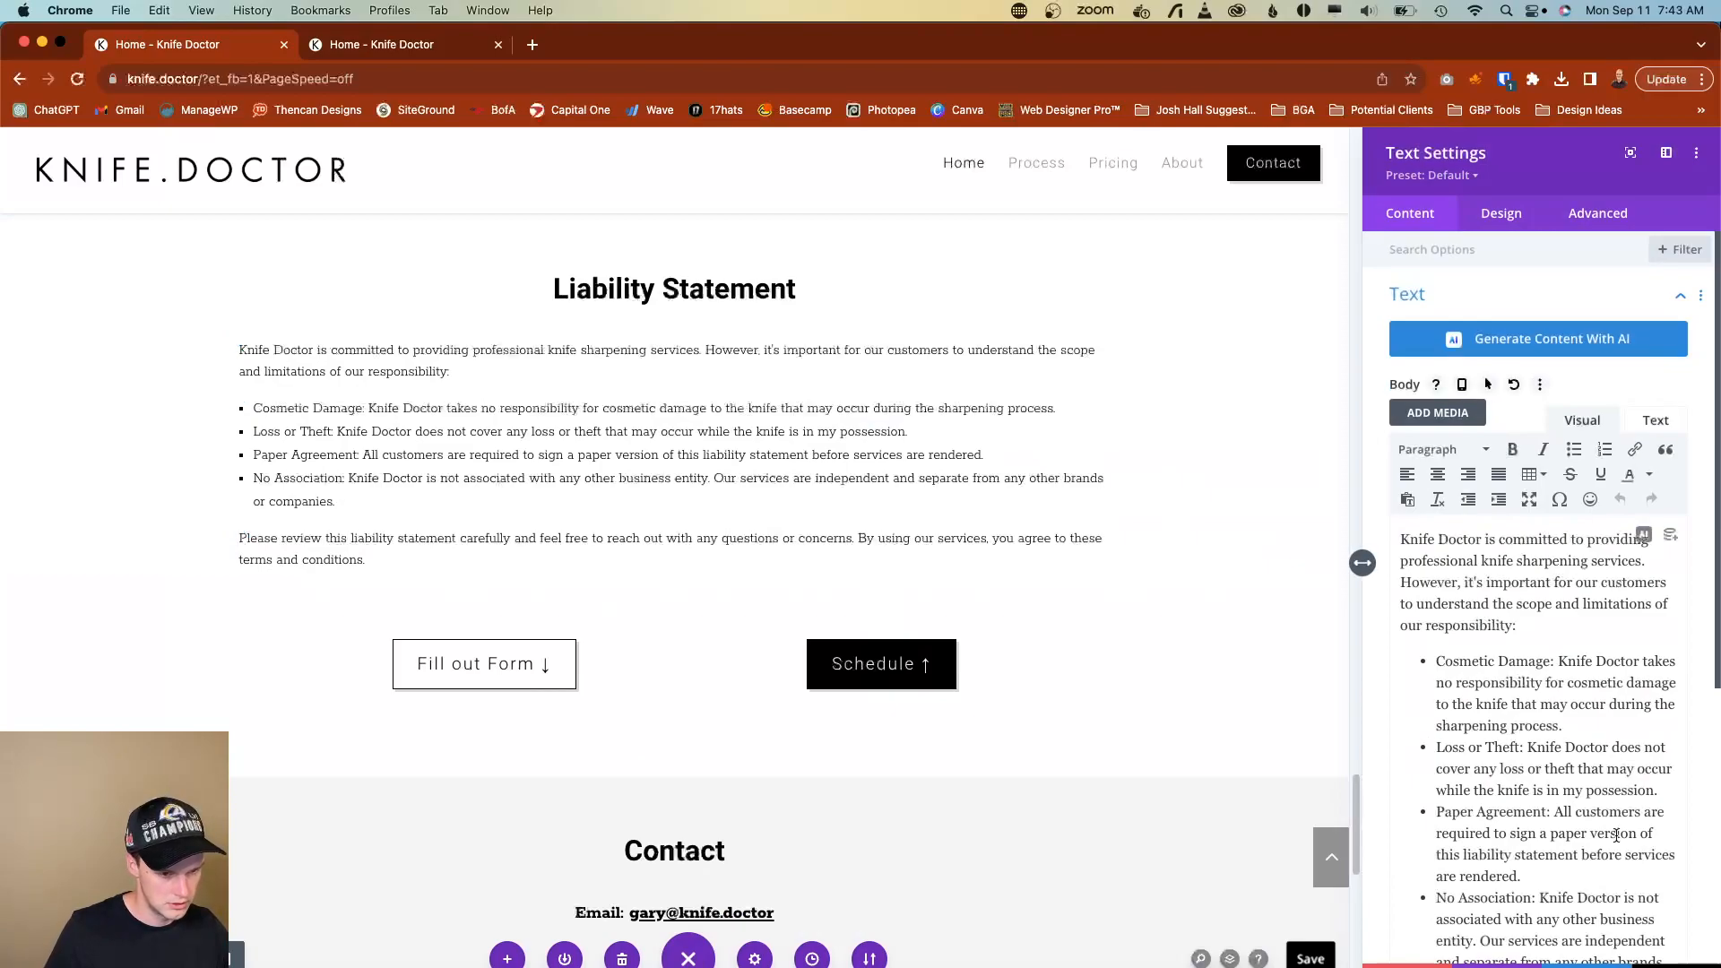
{"action": "scroll", "coordinate": [1617, 835], "scroll_direction": "down", "scroll_amount": 1}
{"action": "scroll", "coordinate": [1617, 836], "scroll_direction": "down", "scroll_amount": 1}
{"action": "left_click_drag", "start_coordinate": [1543, 807], "coordinate": [1660, 714]}
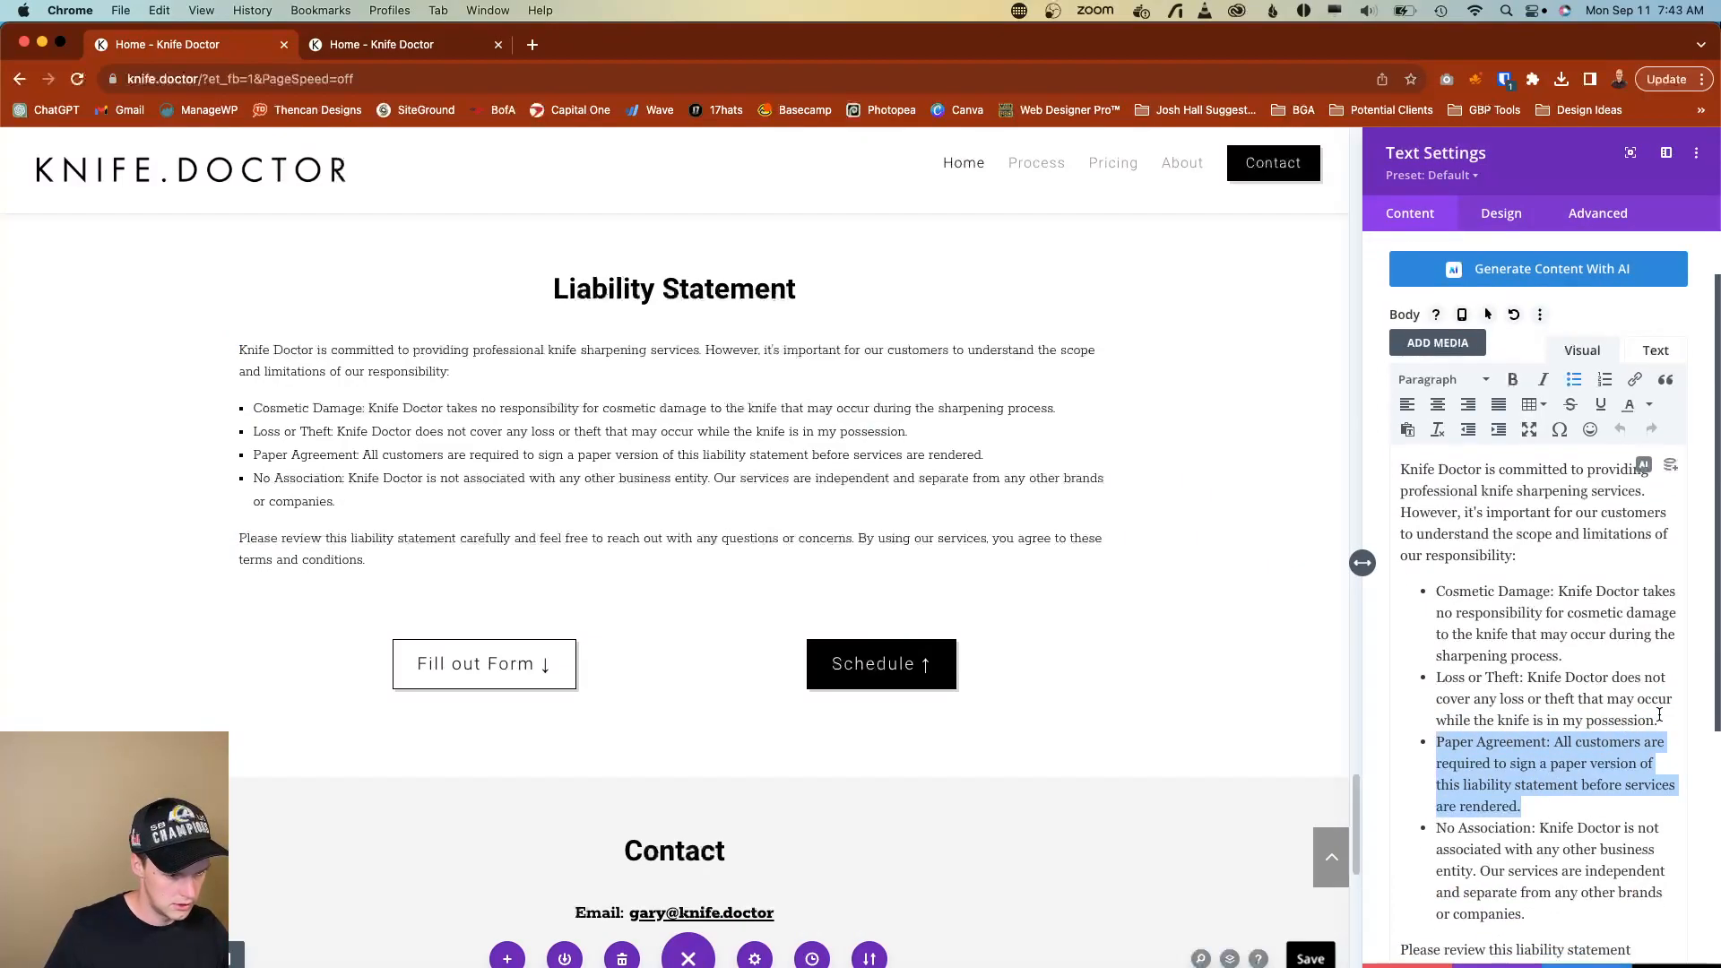
{"action": "key", "text": "BackSpace"}
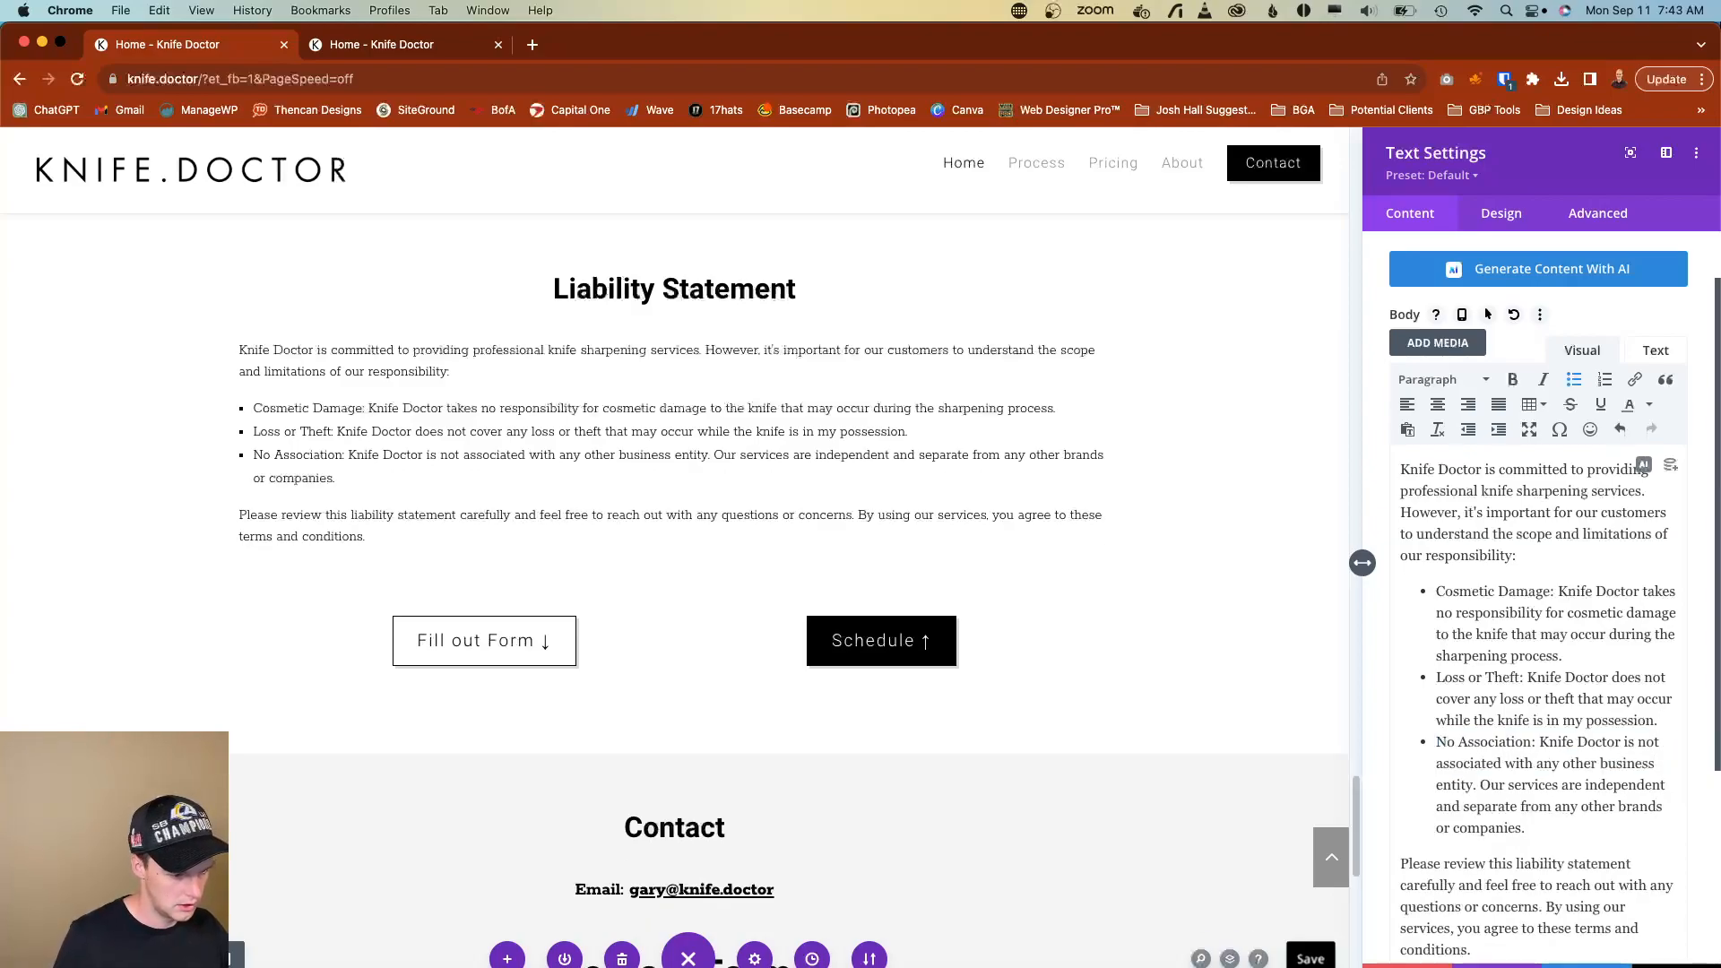
Add a bullet reading "Knife Doctor does not perform medical services." at the end of the Liability Statement list.
{"action": "key", "text": "Return"}
{"action": "type", "text": "Knife Doctor does not per"}
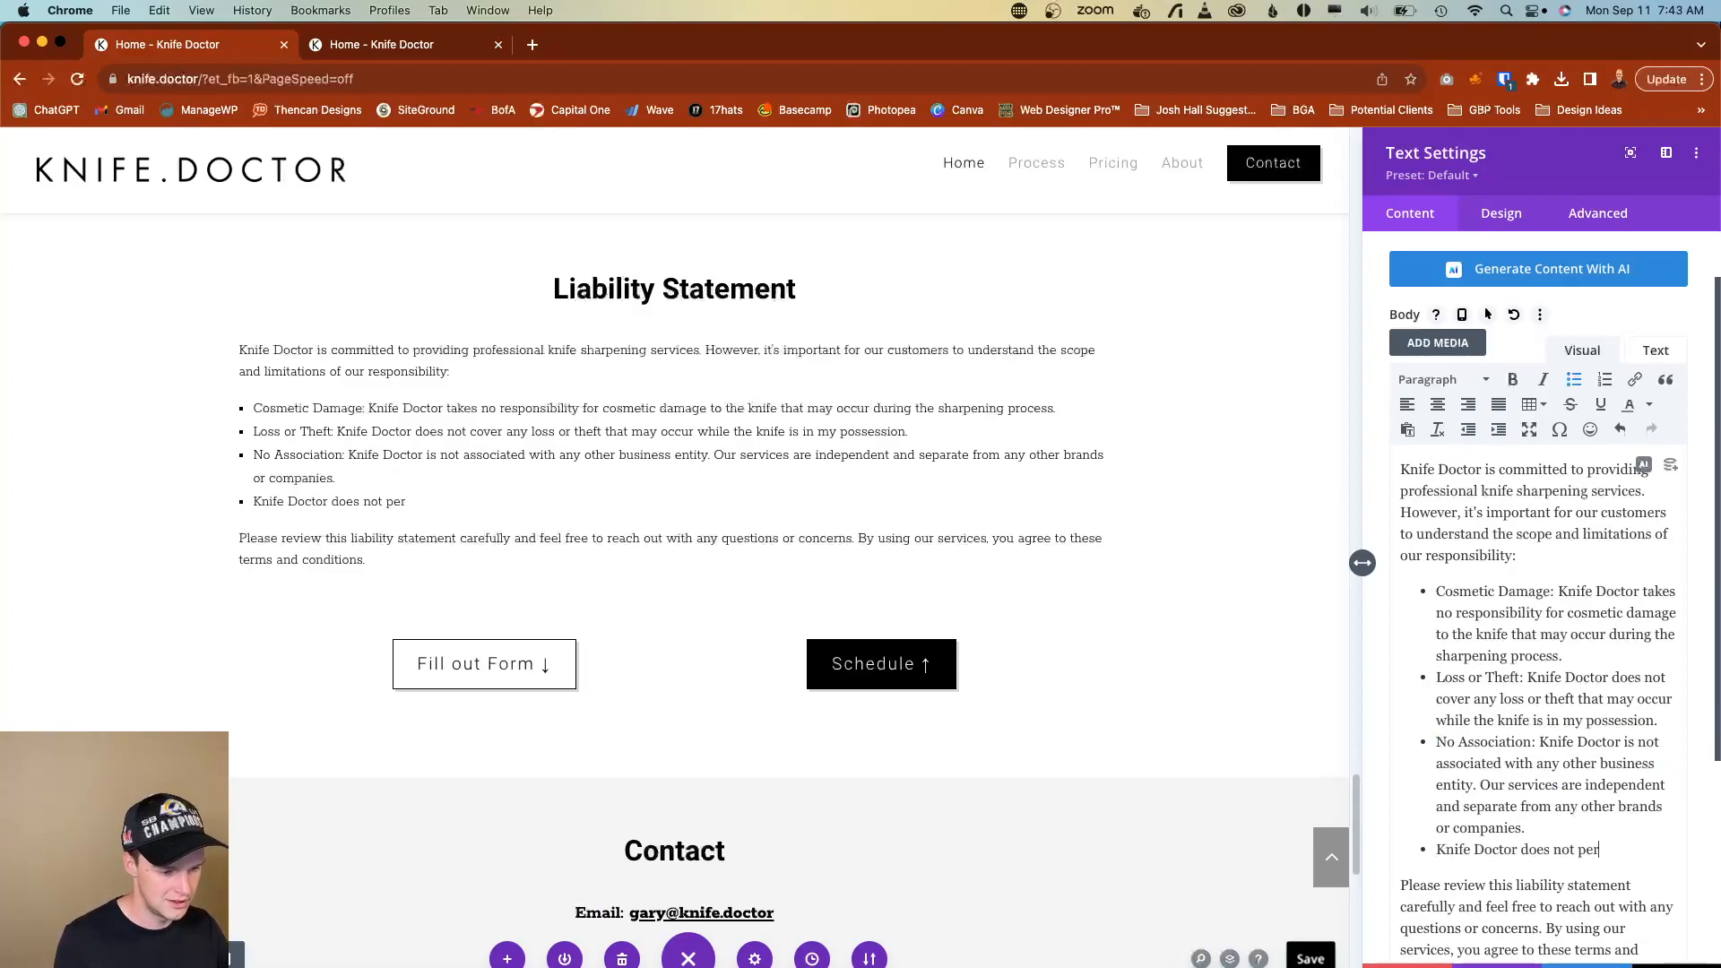
{"action": "type", "text": "form medic"}
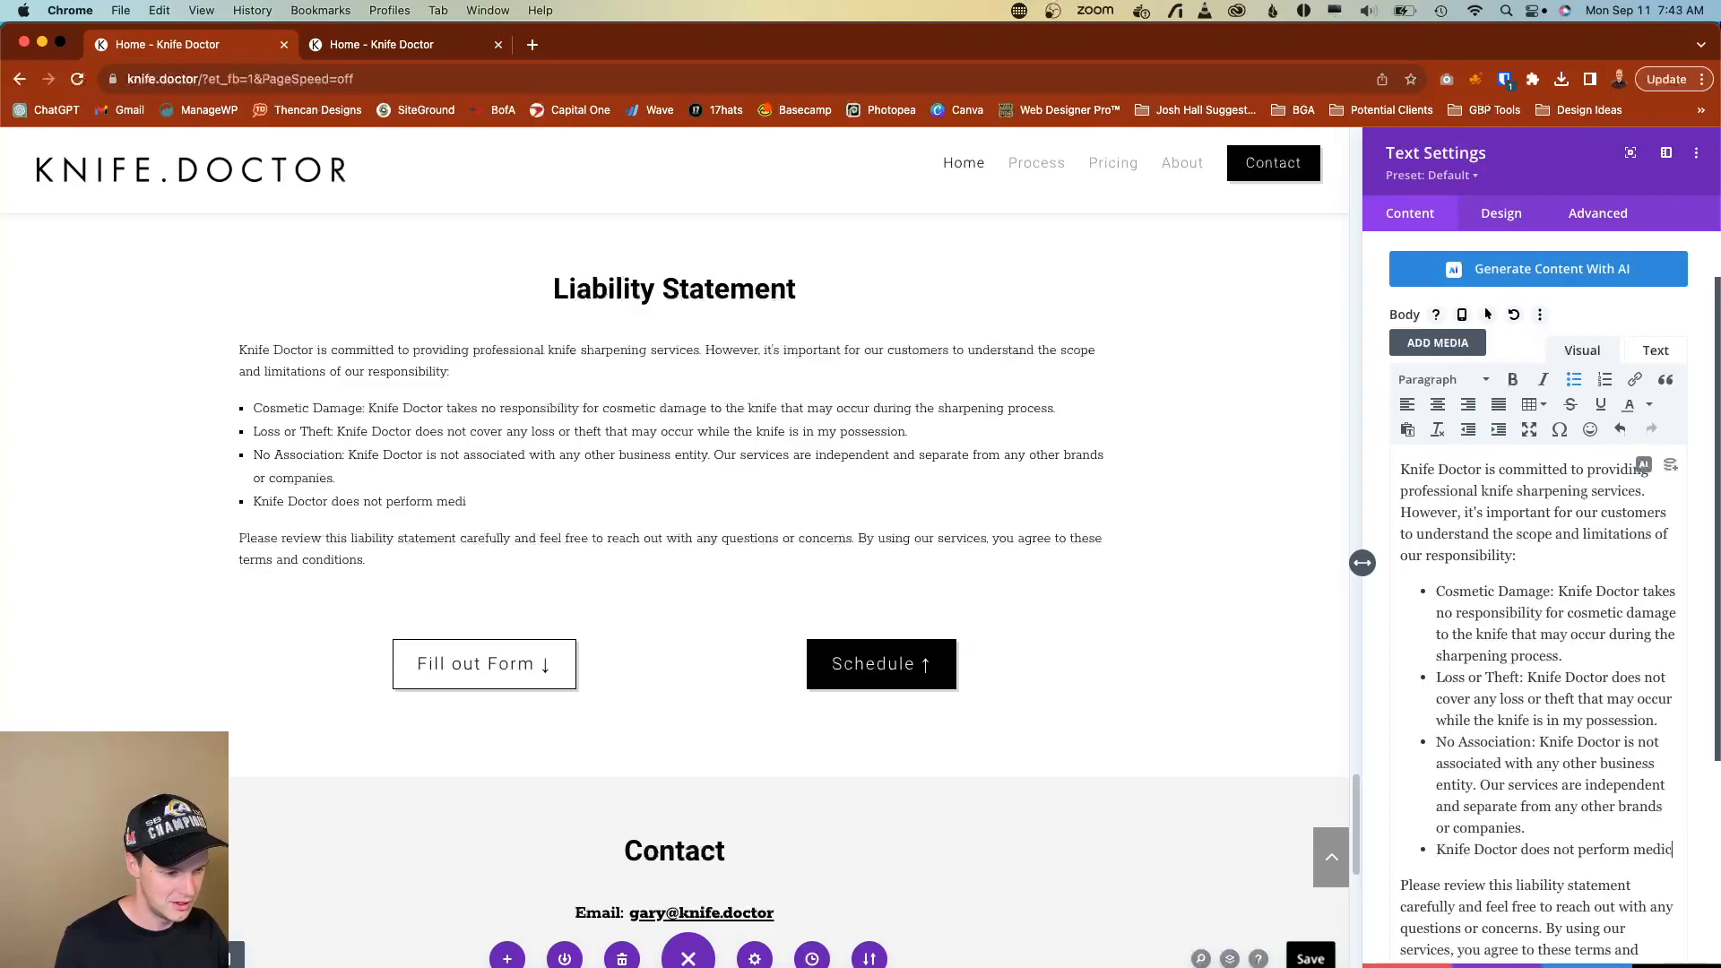
{"action": "type", "text": "al serviceds."}
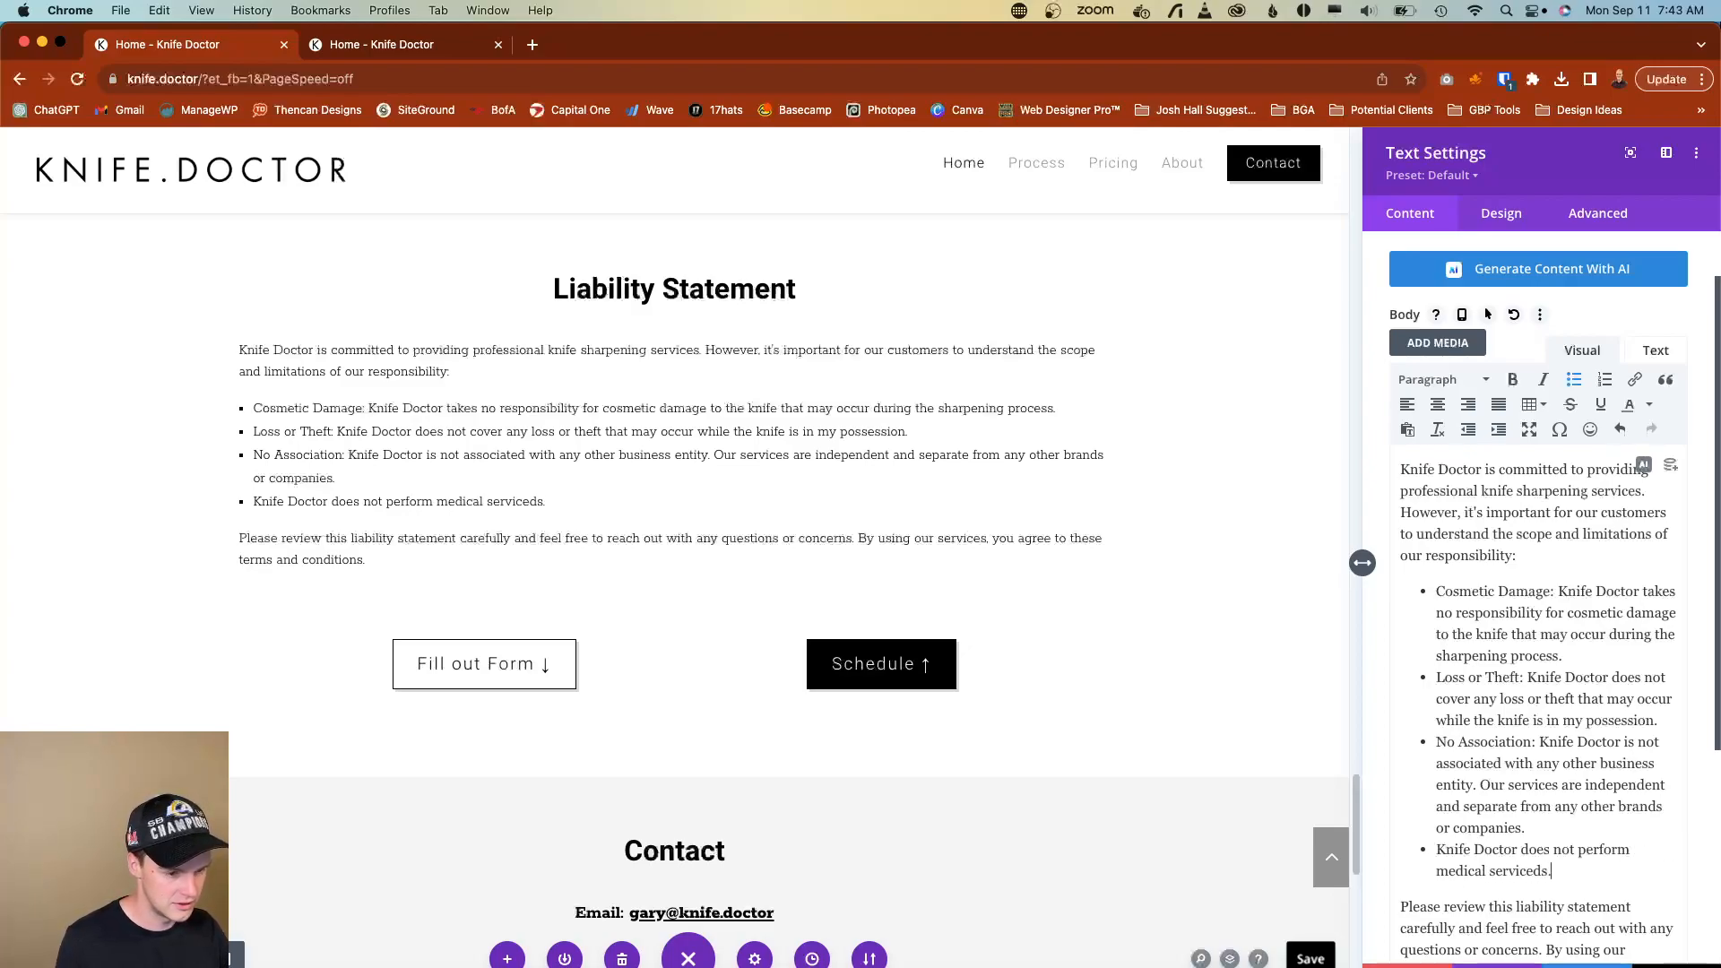
{"action": "key", "text": "Return"}
{"action": "key", "text": "BackSpace"}
{"action": "key", "text": "BackSpace"}
{"action": "key", "text": "BackSpace"}
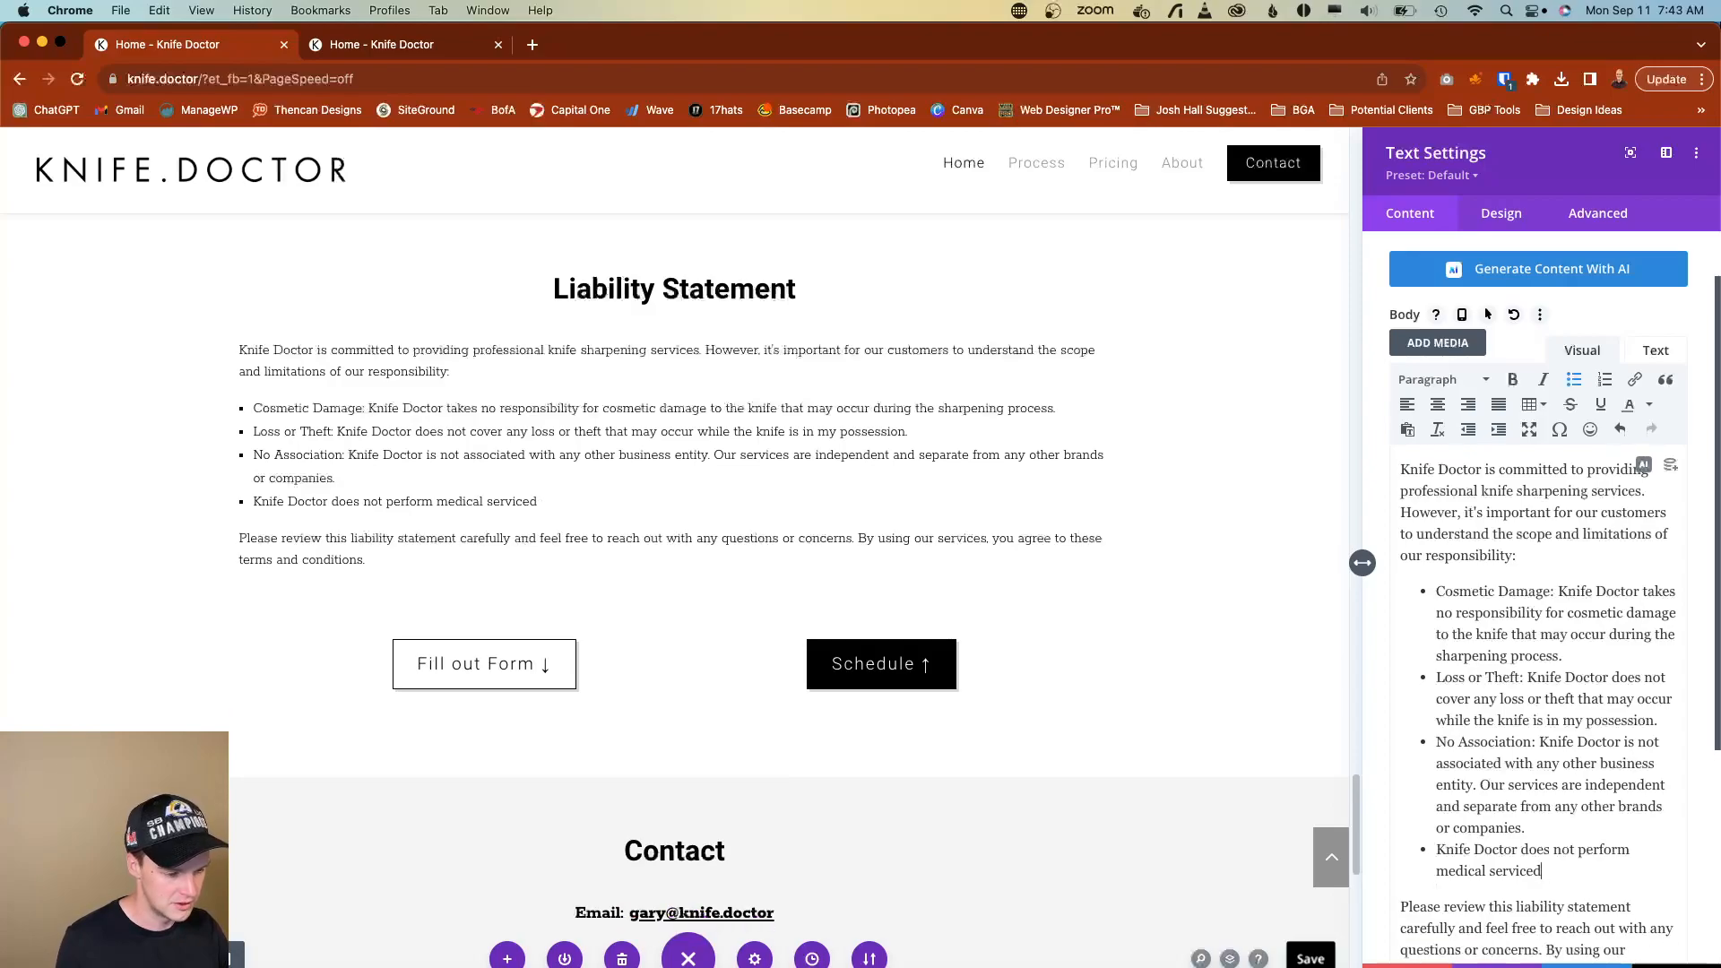
Add another bullet below it reading "Knife Doctor does not provide medical advice.".
{"action": "key", "text": "Return"}
{"action": "type", "text": "Kni"}
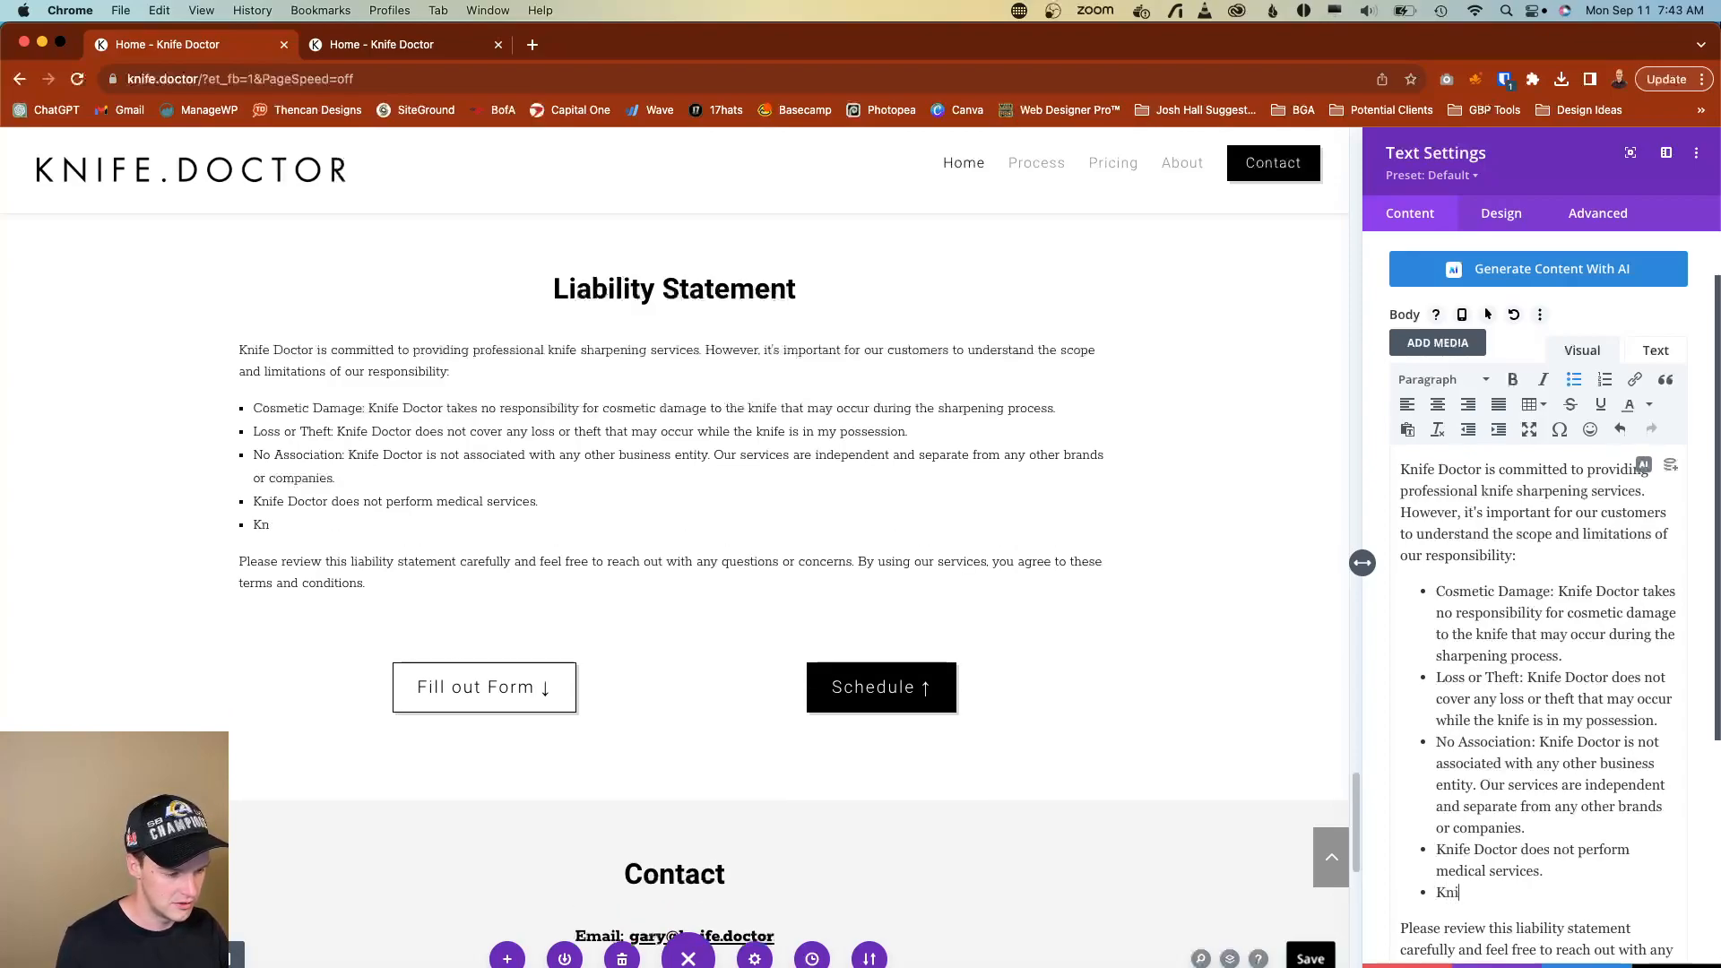
{"action": "type", "text": "fe Doctor do"}
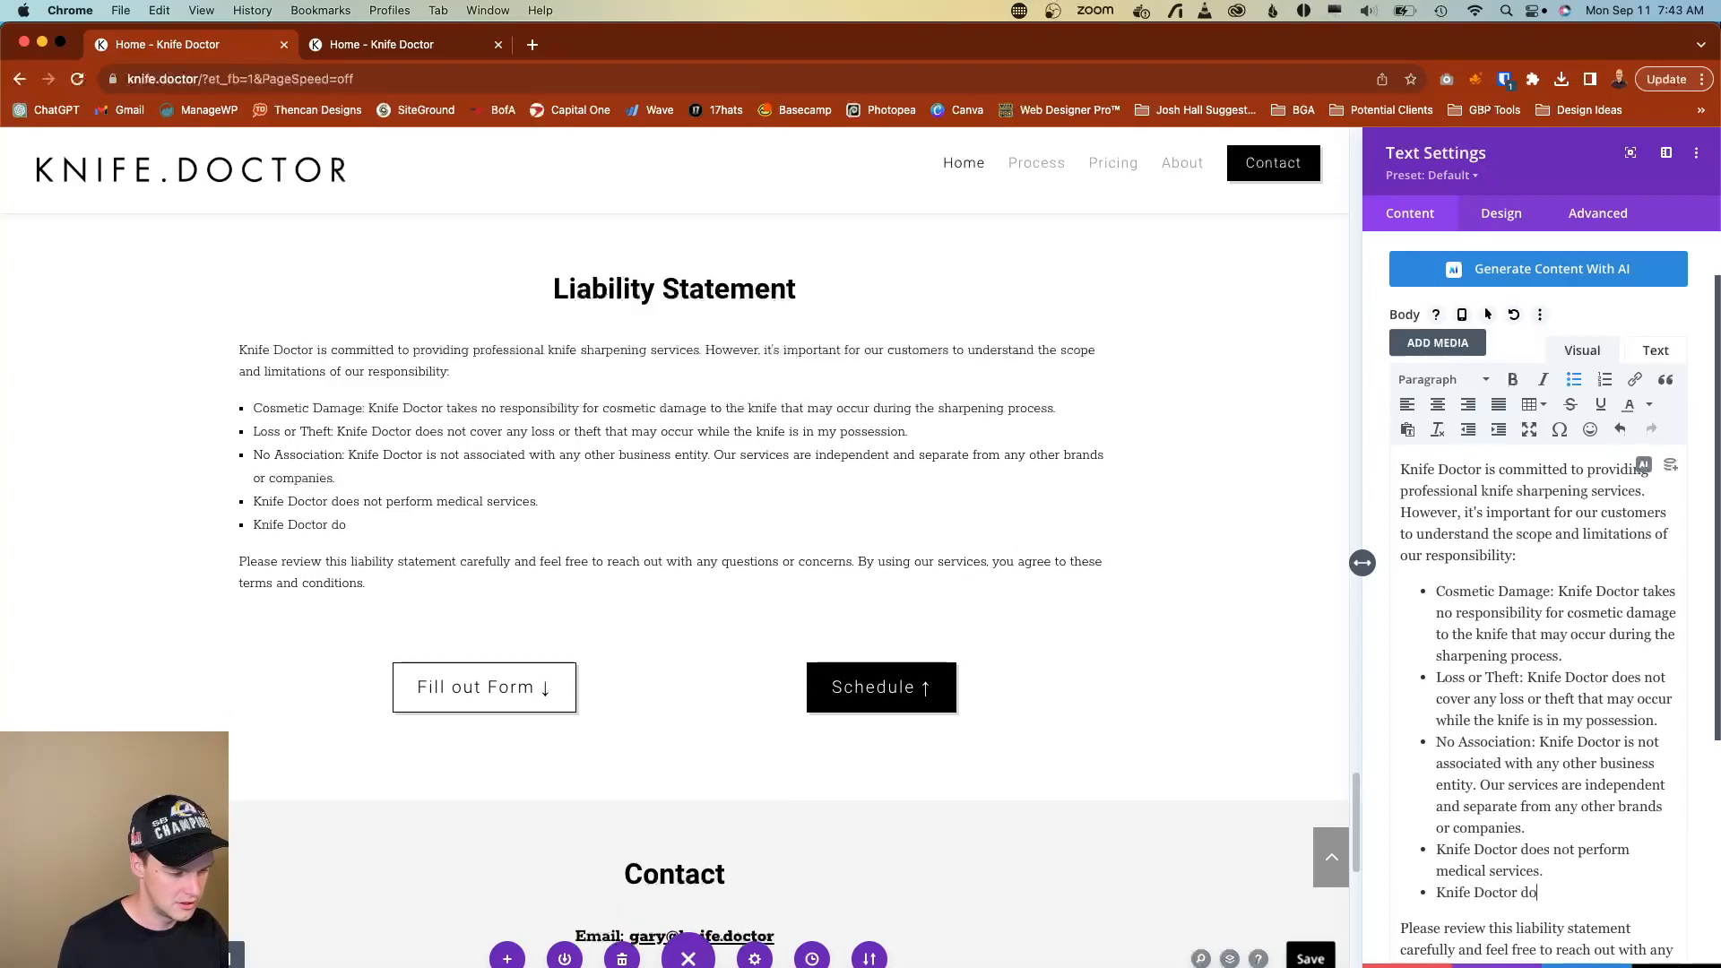
{"action": "type", "text": "es not provide medi"}
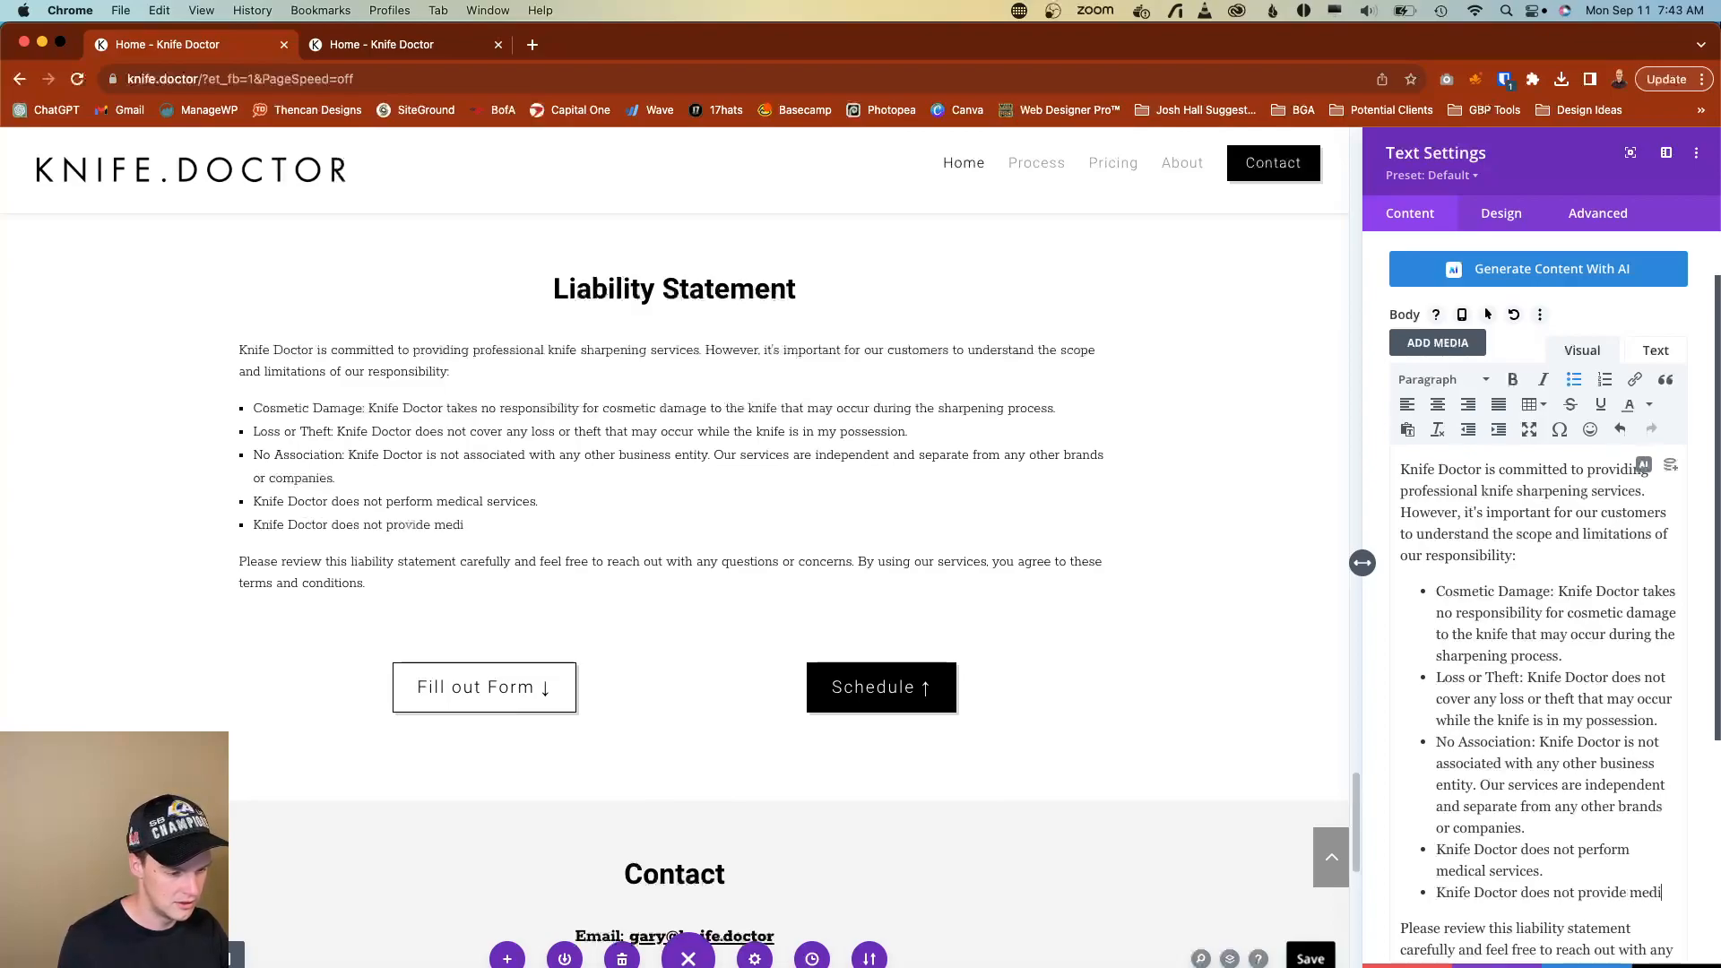
{"action": "type", "text": "cal advice."}
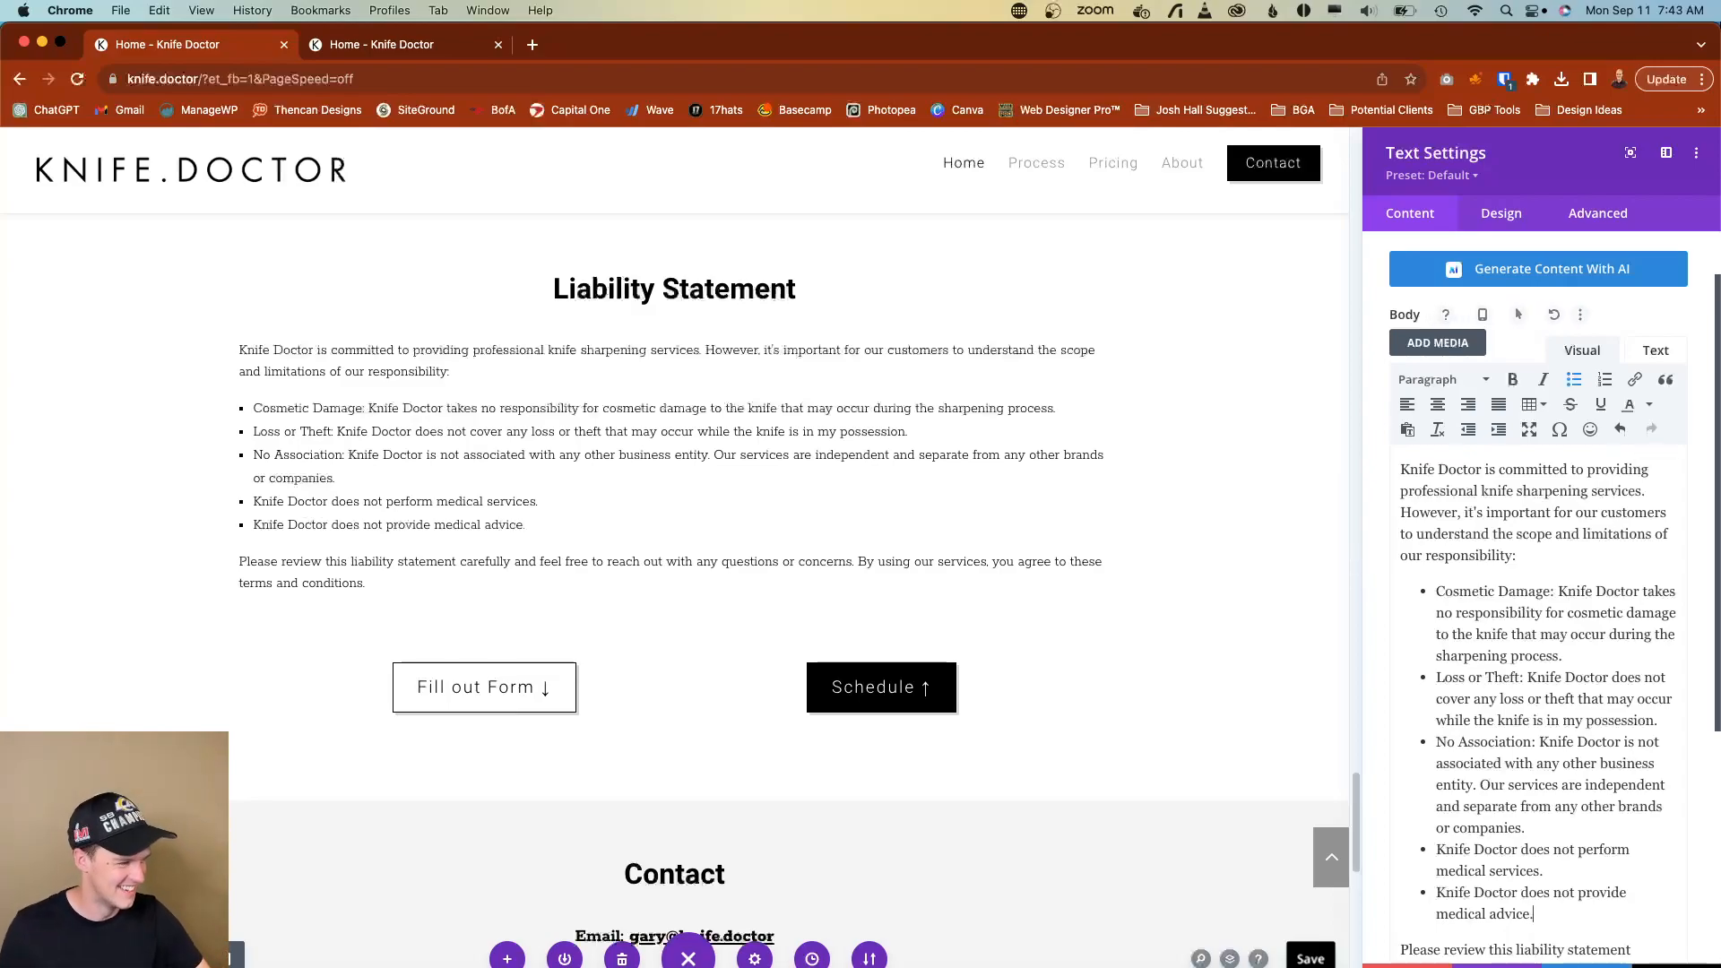
Save the Liability Statement's text module and save the page.
{"action": "left_click", "coordinate": [1668, 966]}
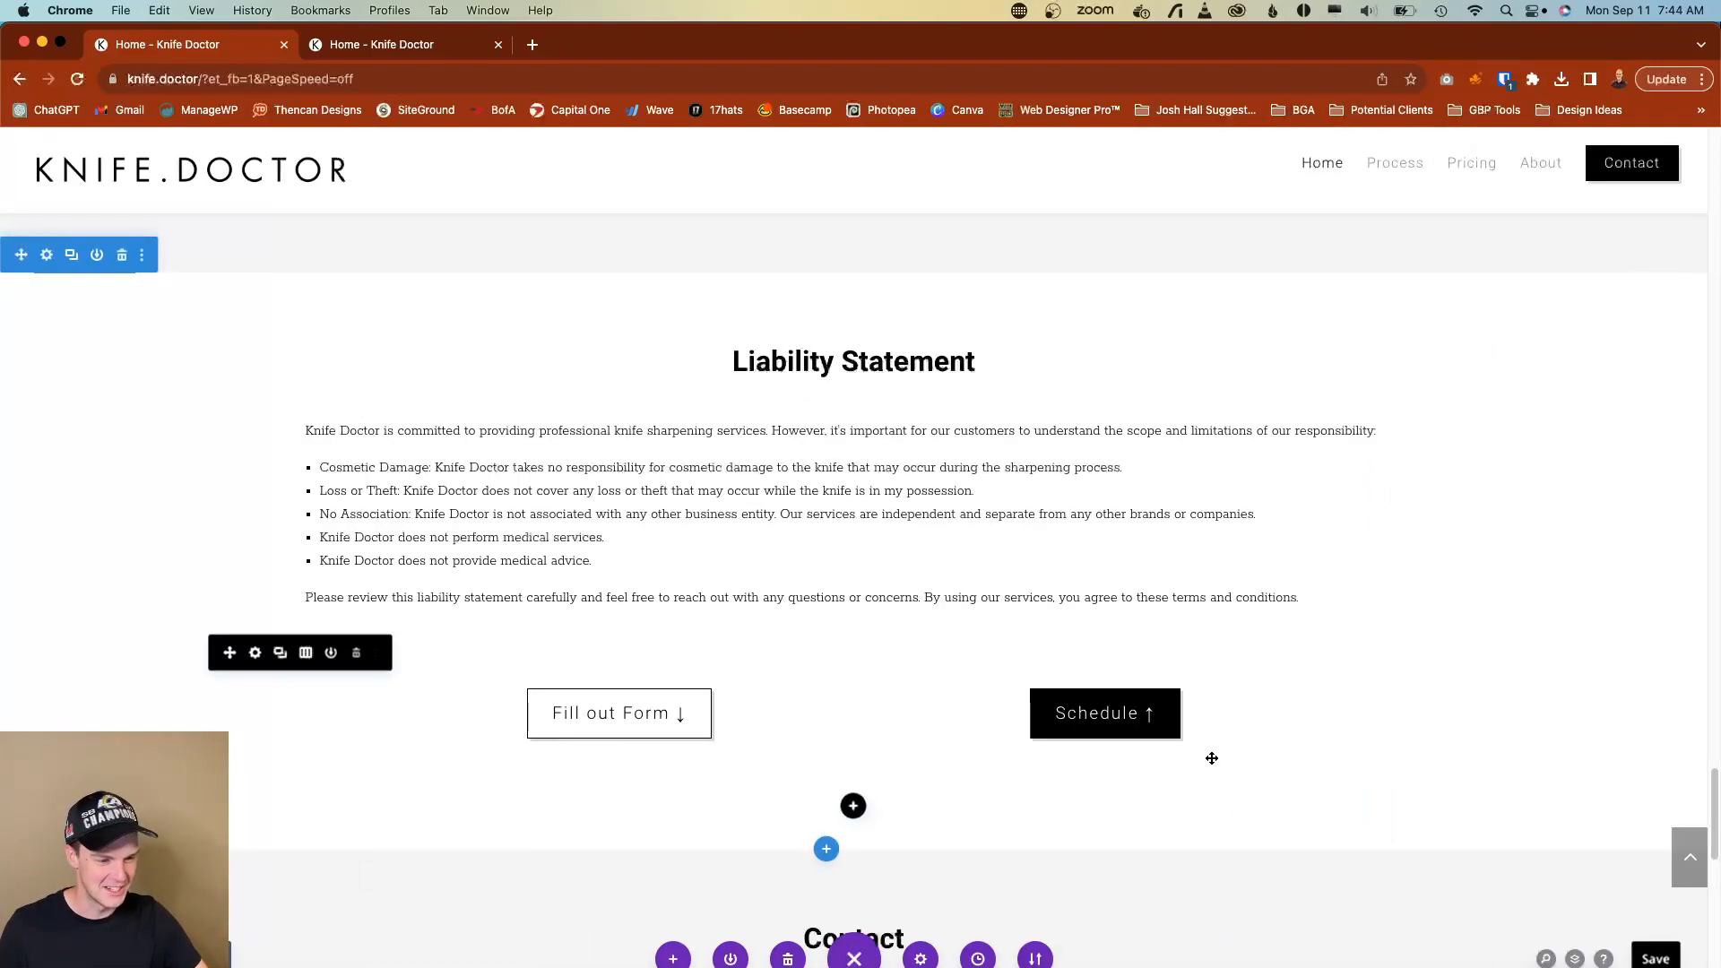
{"action": "left_click", "coordinate": [1656, 959]}
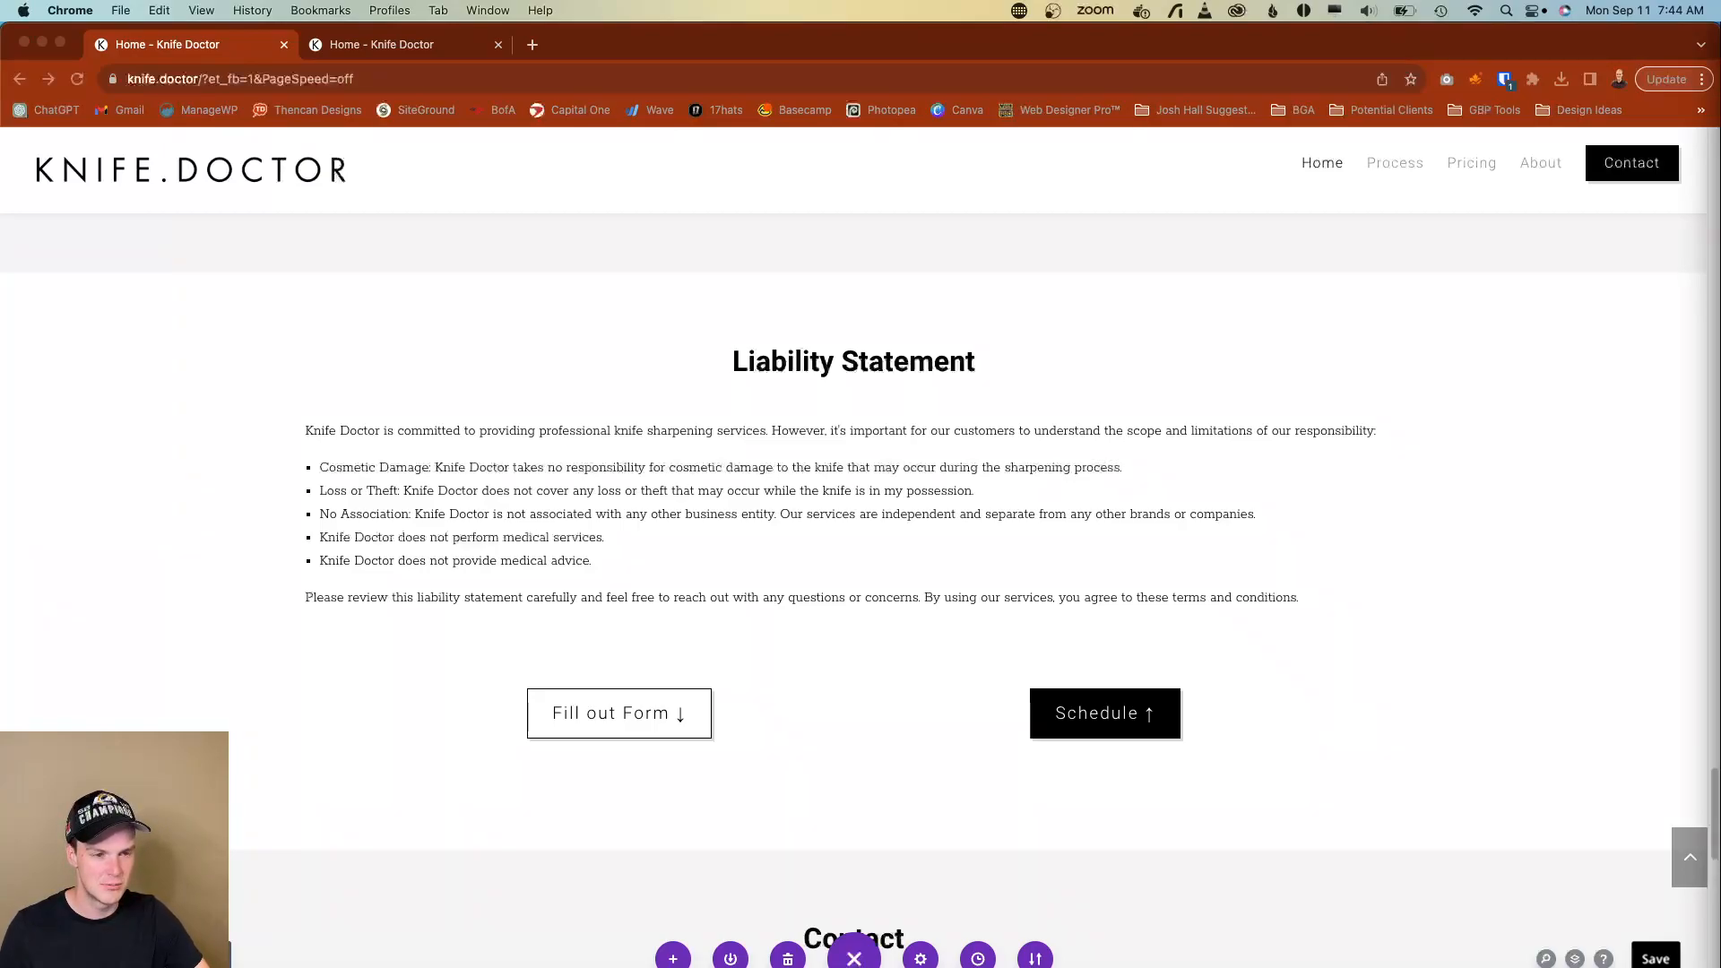
{"action": "left_click", "coordinate": [1663, 960]}
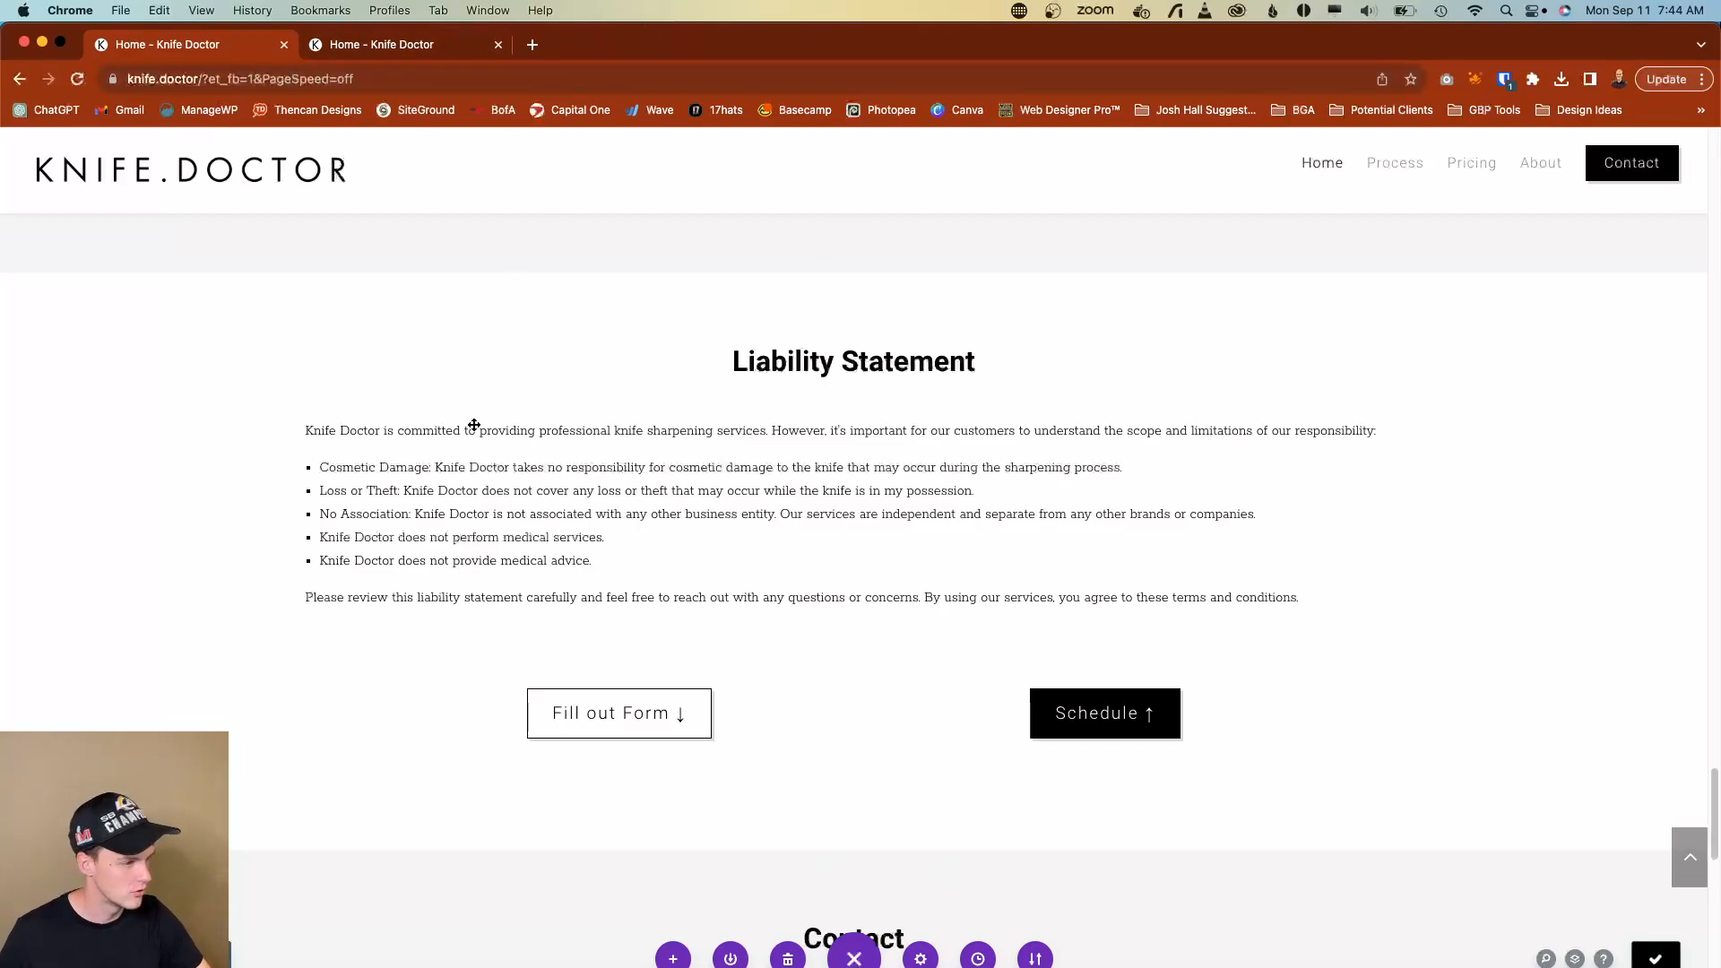
Leave the visual builder and load the site's WordPress dashboard at knife.doctor/wp-admin.
{"action": "scroll", "coordinate": [480, 379], "scroll_direction": "up", "scroll_amount": 15}
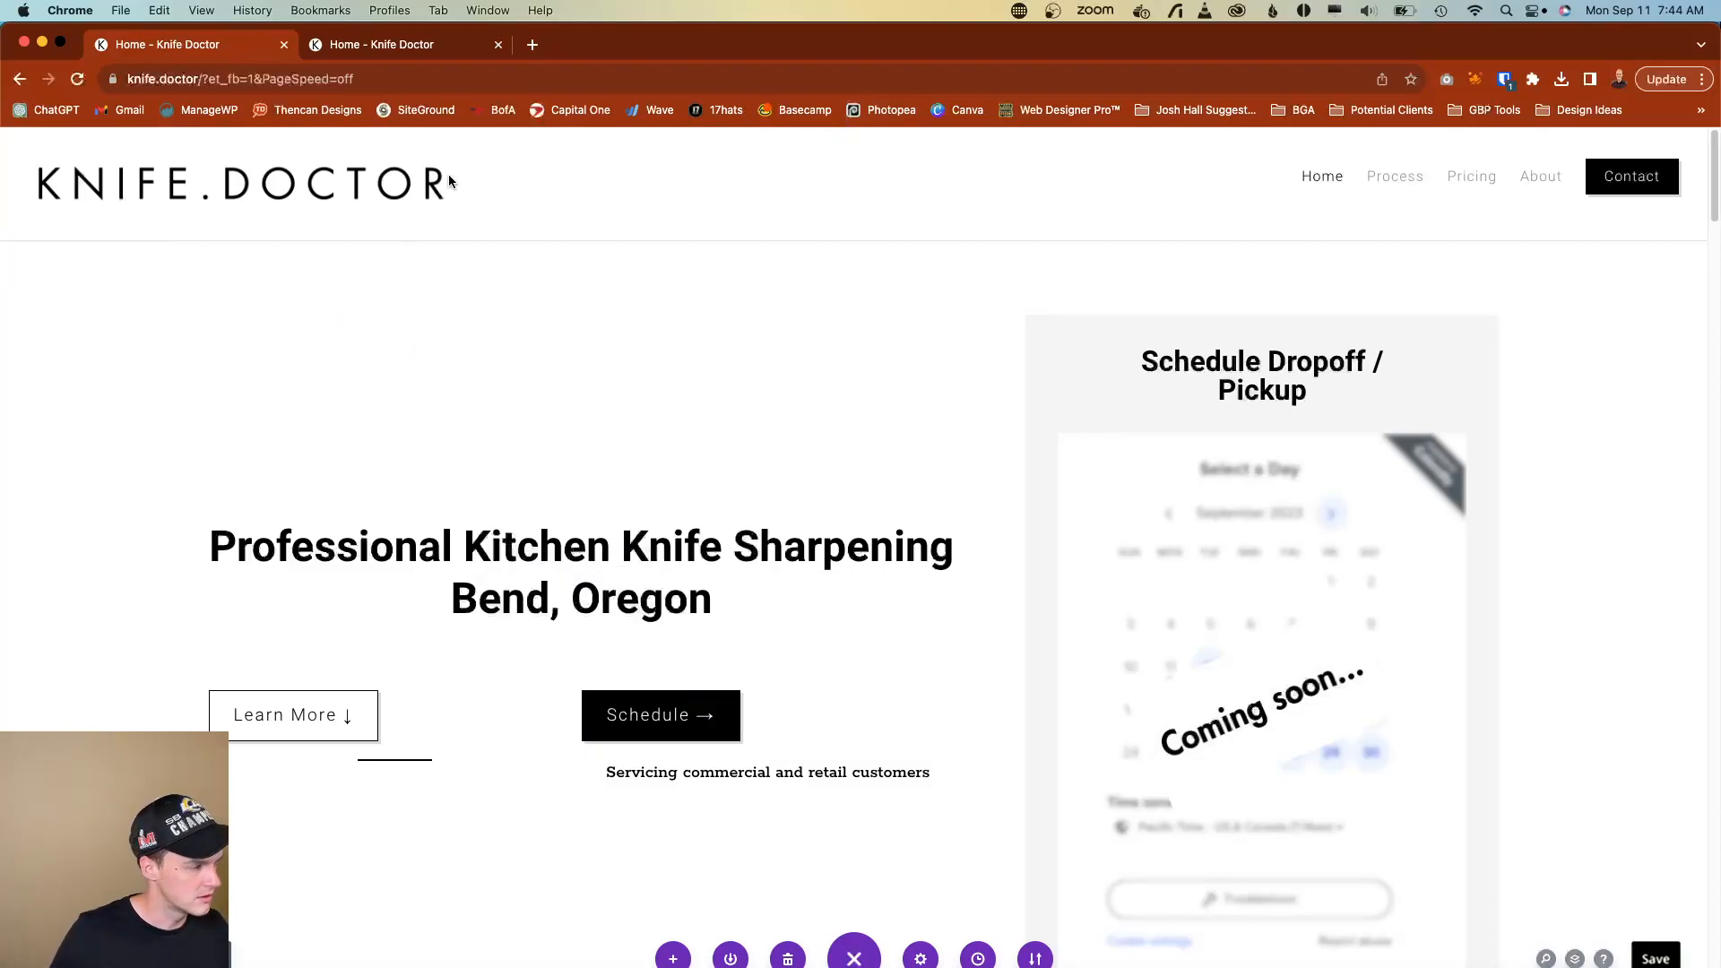
{"action": "left_click", "coordinate": [203, 77]}
{"action": "left_click", "coordinate": [208, 79]}
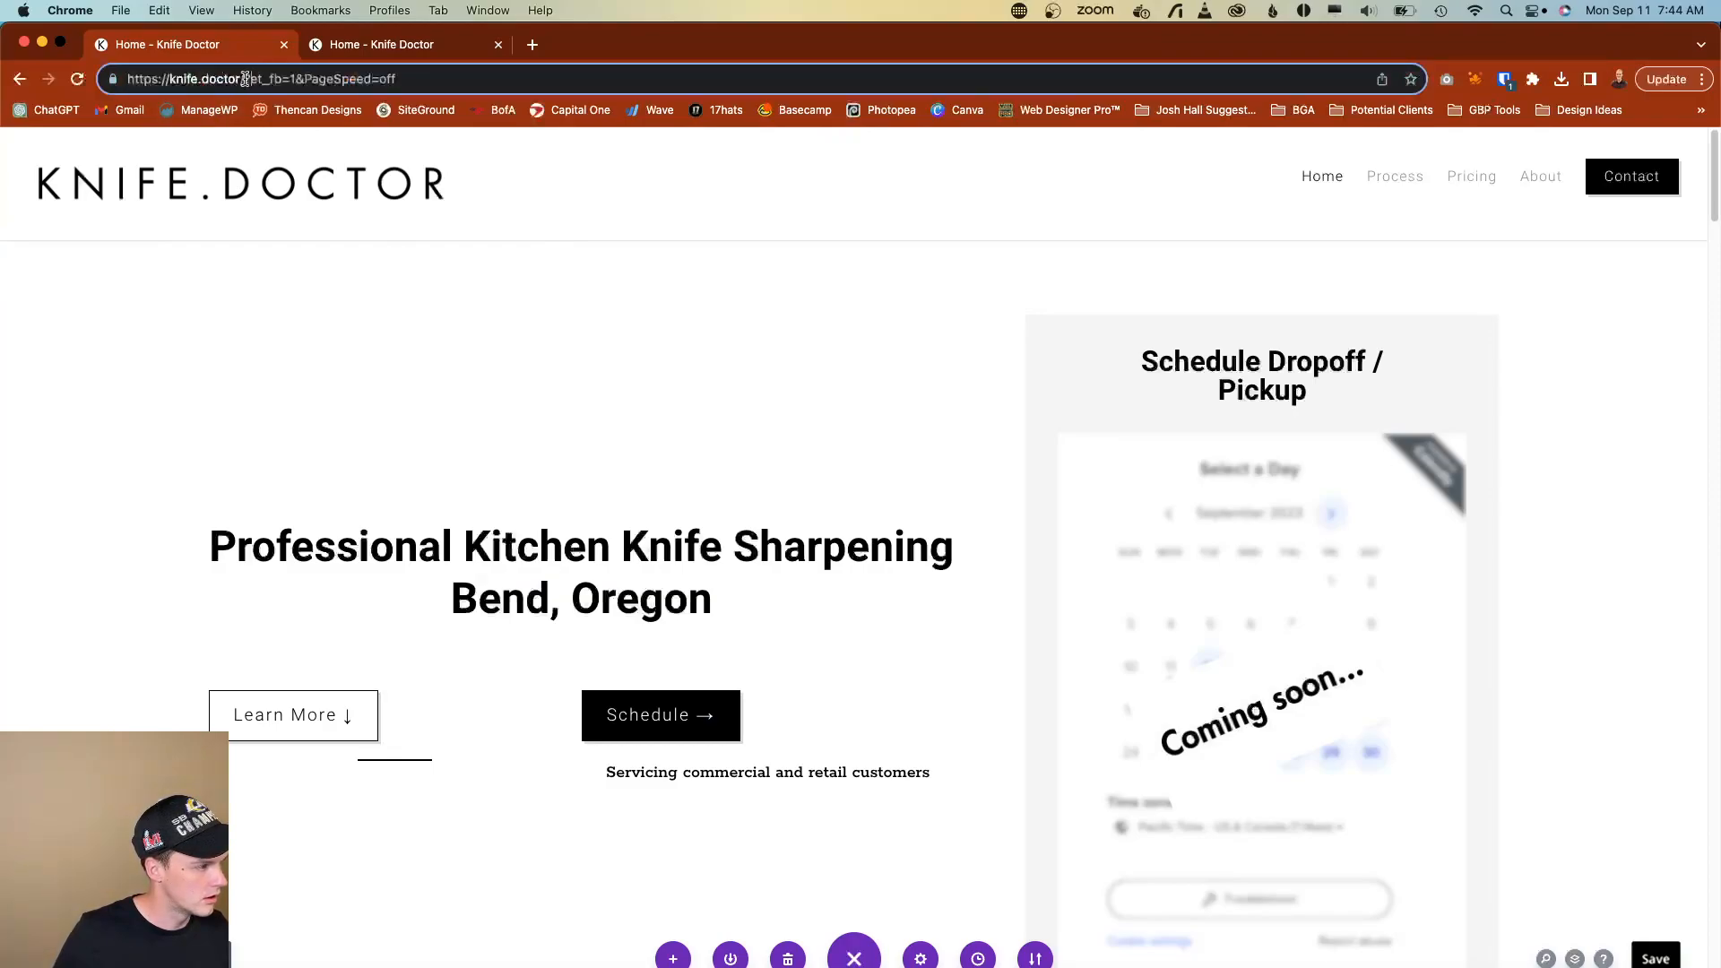
{"action": "left_click_drag", "start_coordinate": [245, 79], "coordinate": [783, 72]}
{"action": "type", "text": "wp-admind"}
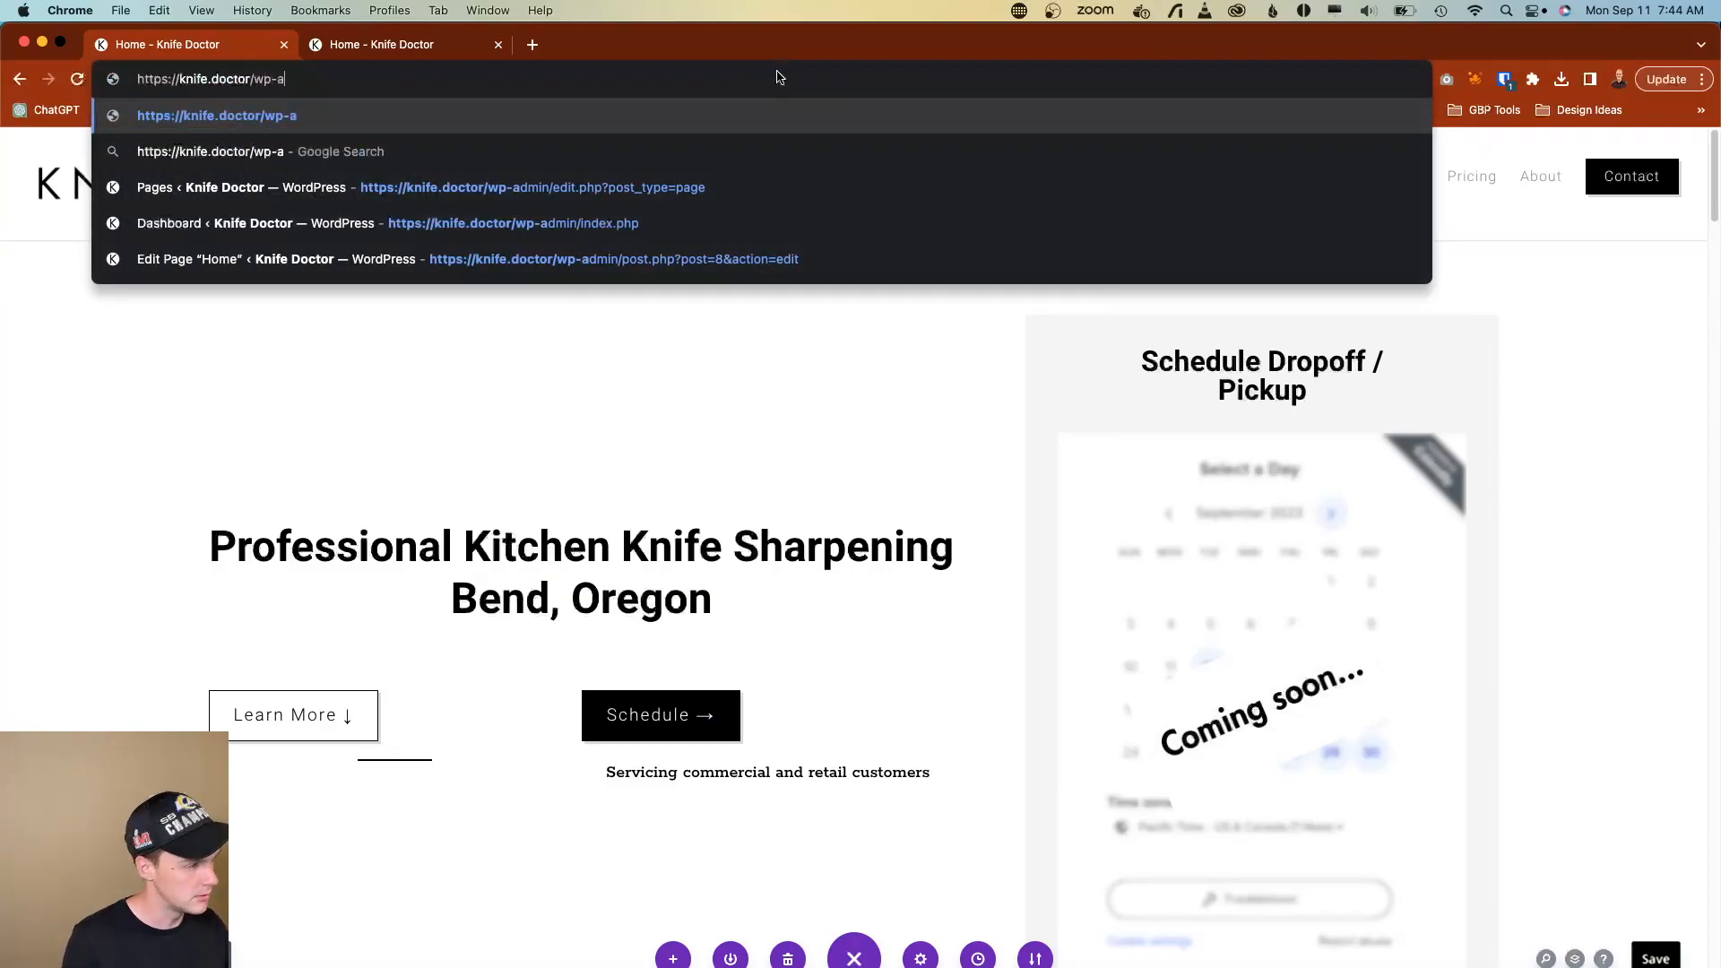
{"action": "key", "text": "Return"}
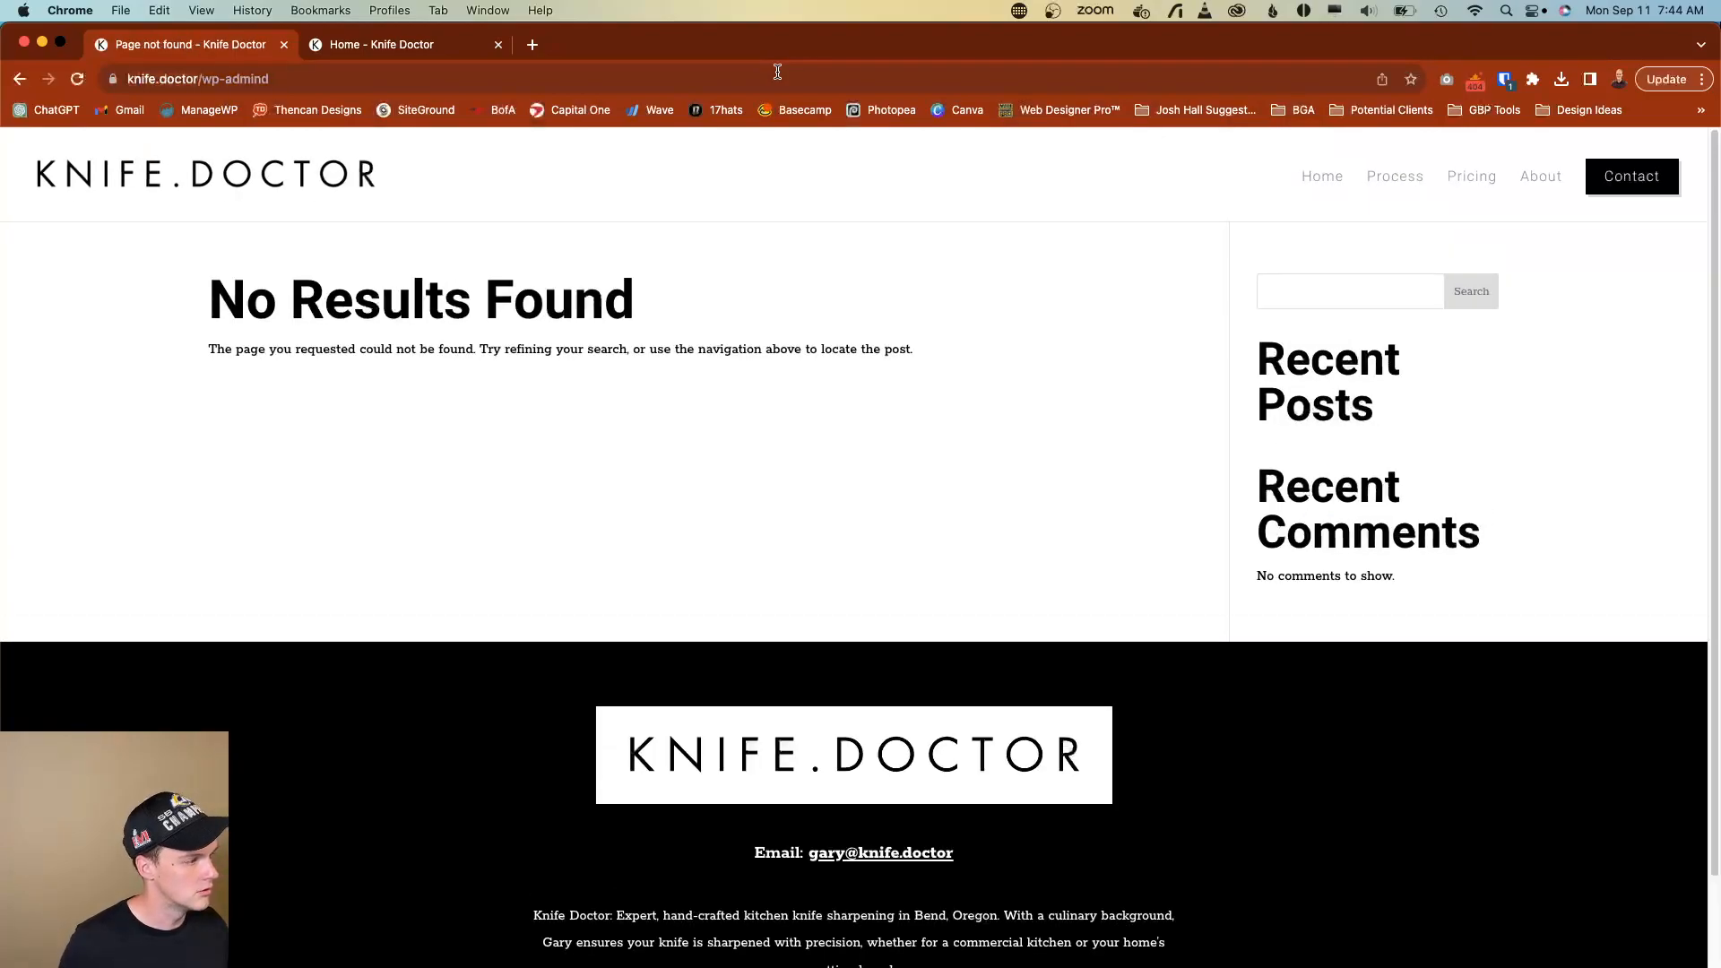
{"action": "left_click", "coordinate": [564, 82]}
{"action": "left_click", "coordinate": [564, 81]}
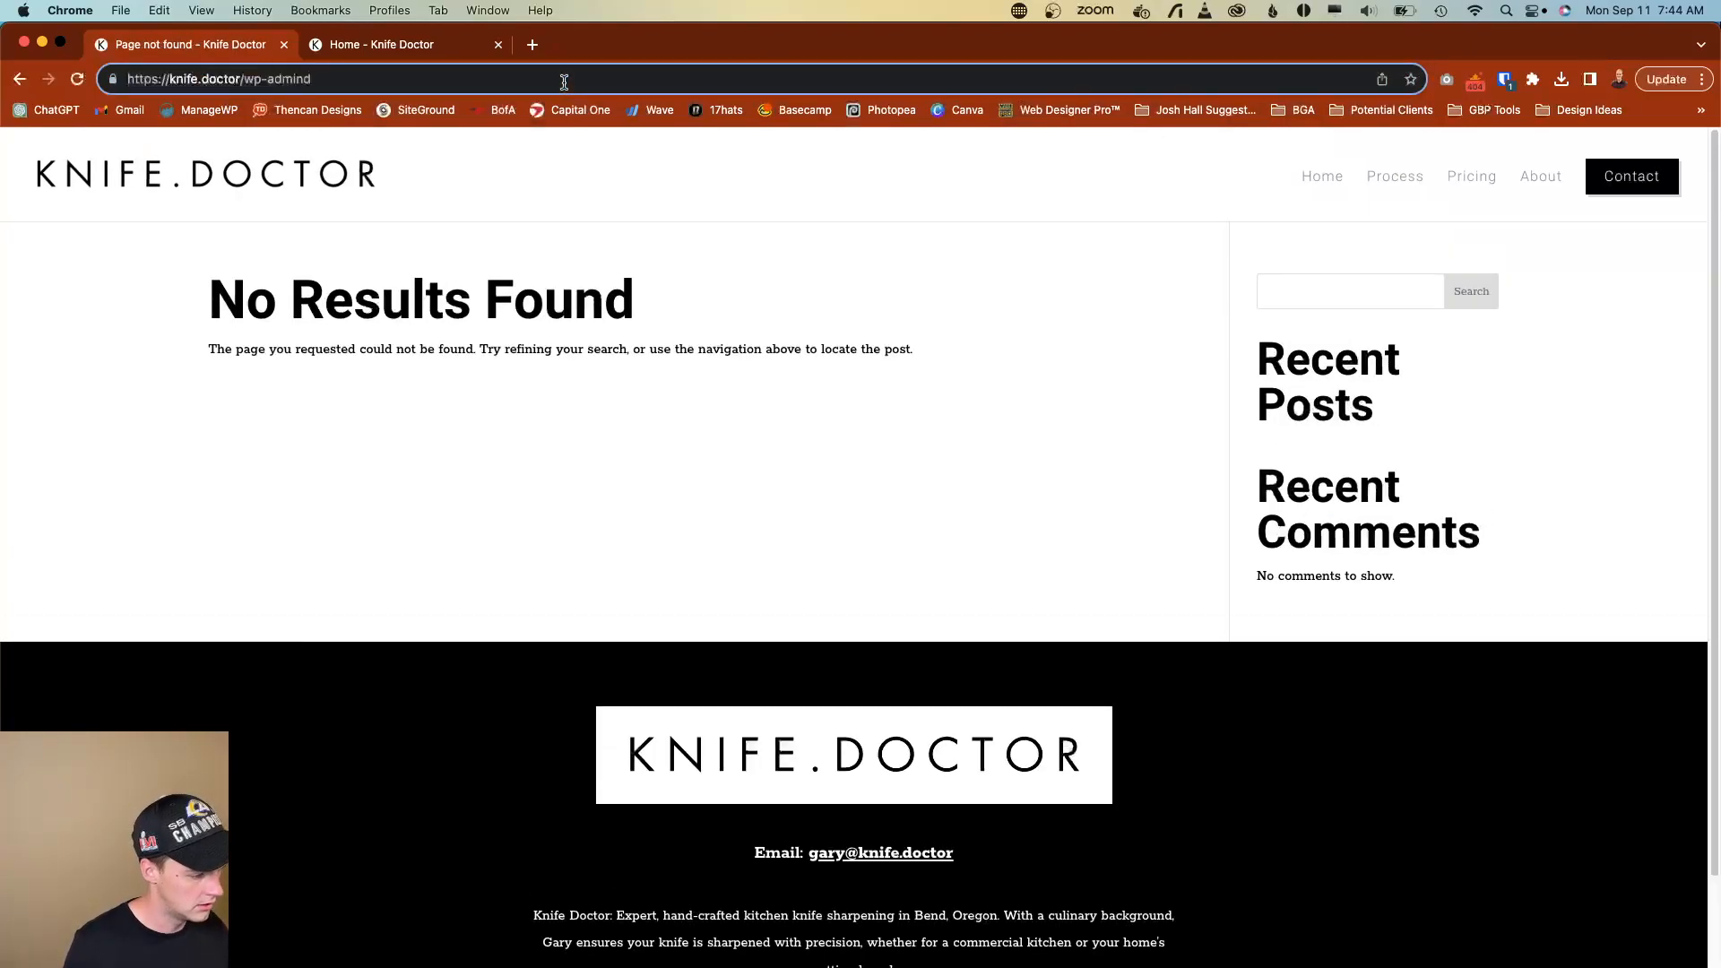
{"action": "key", "text": "BackSpace"}
{"action": "key", "text": "Return"}
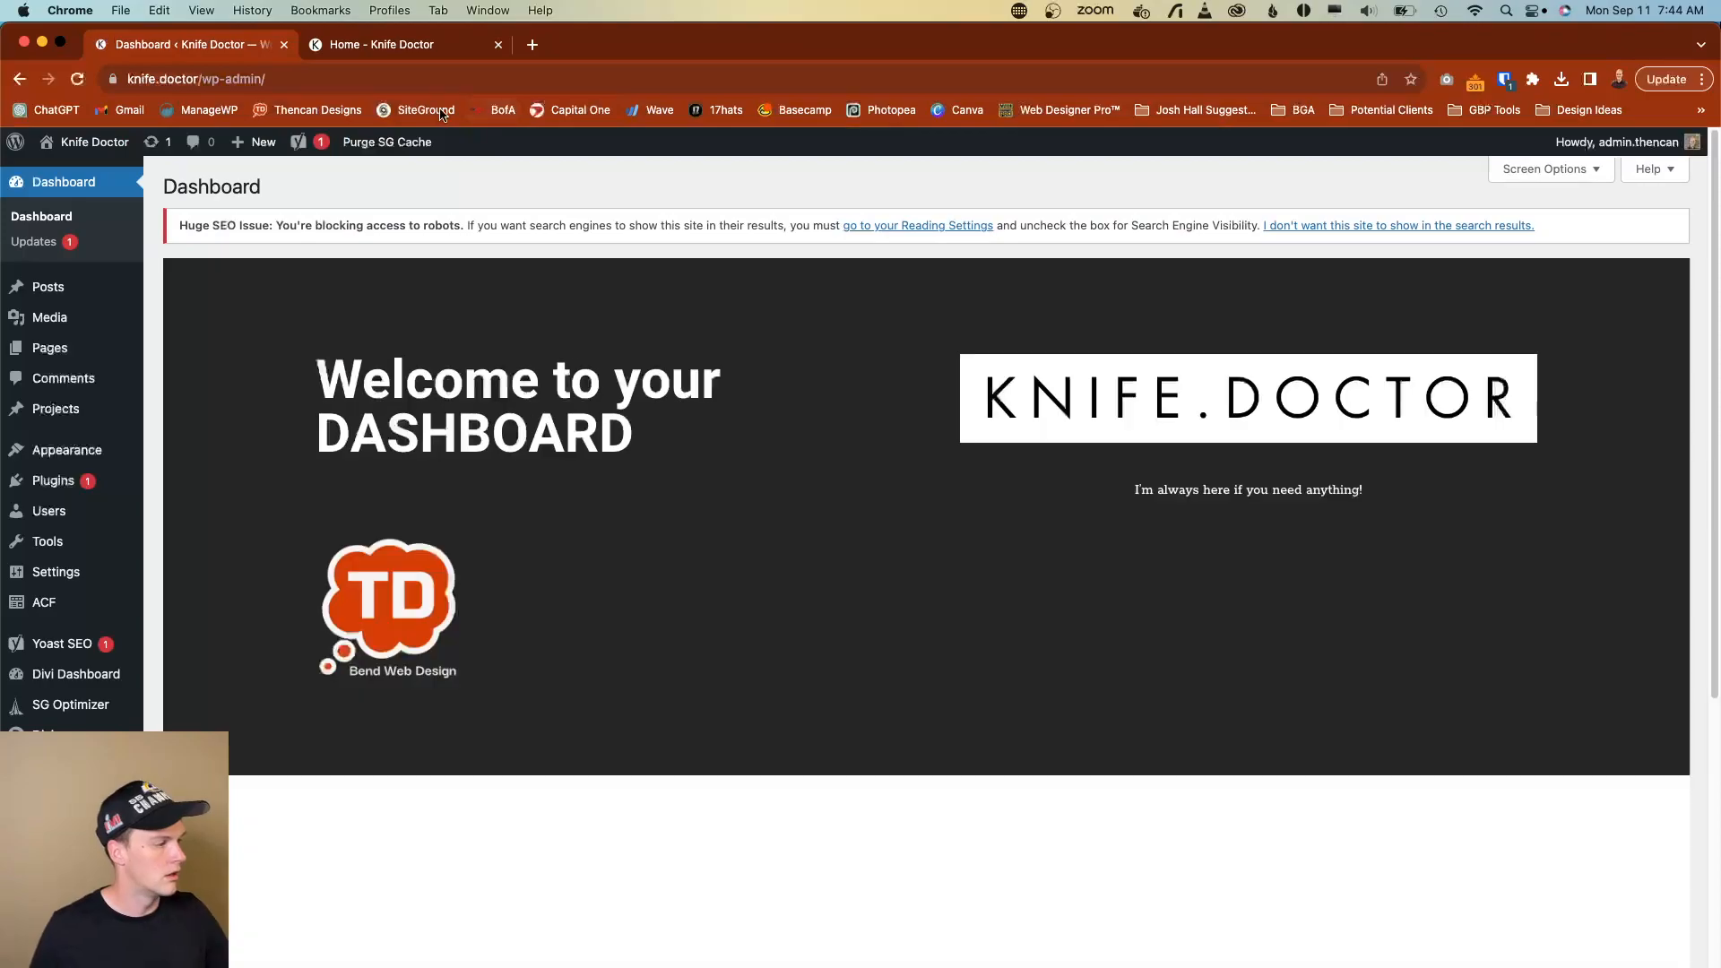
Reload the live home page and review it from the hero through the Liability Statement to the footer.
{"action": "left_click", "coordinate": [429, 45]}
{"action": "left_click", "coordinate": [88, 81]}
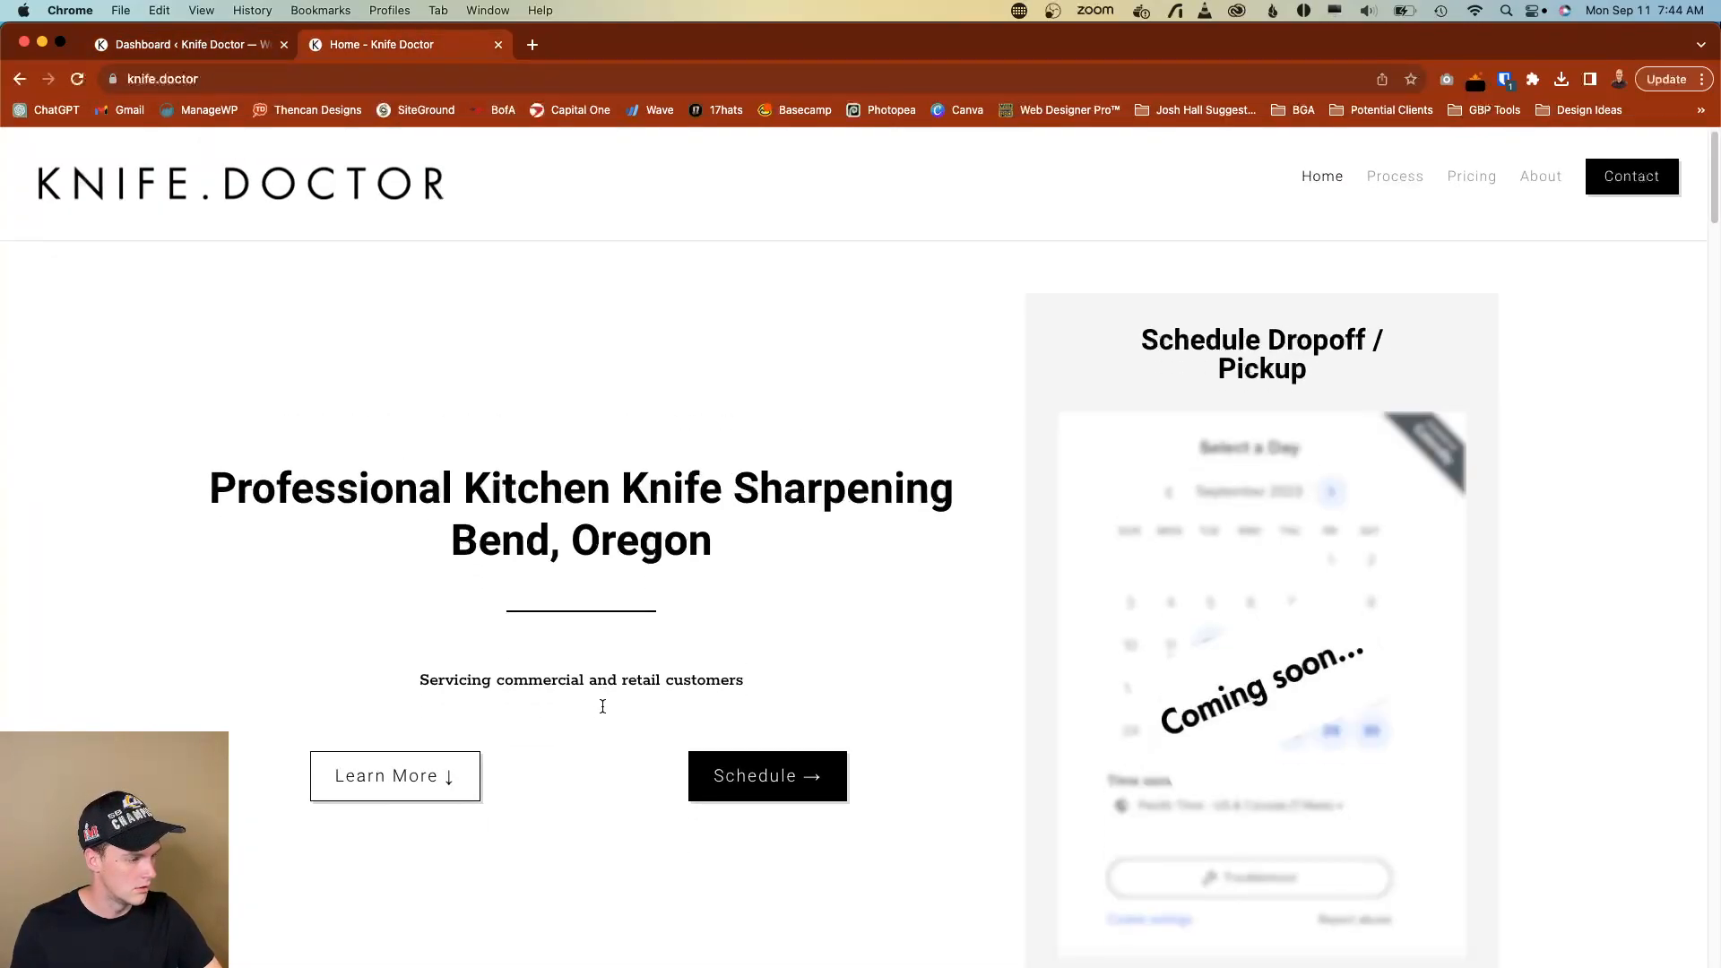
{"action": "scroll", "coordinate": [603, 707], "scroll_direction": "down", "scroll_amount": 20}
{"action": "scroll", "coordinate": [603, 704], "scroll_direction": "down", "scroll_amount": 15}
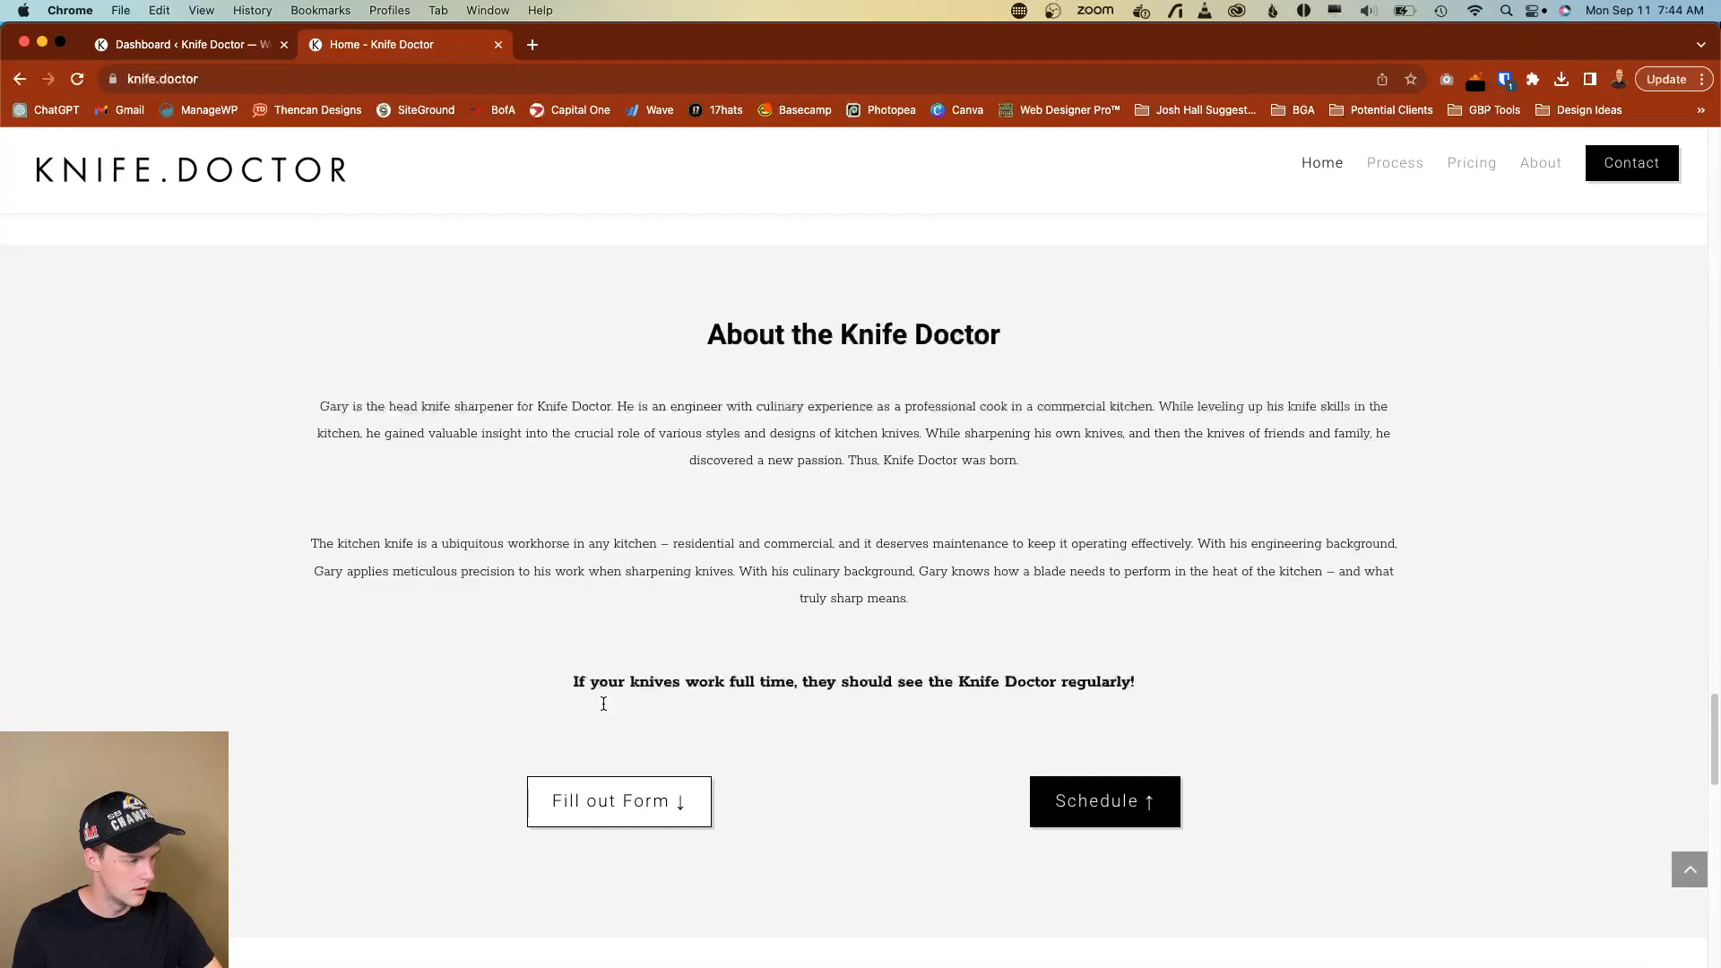
{"action": "scroll", "coordinate": [603, 704], "scroll_direction": "down", "scroll_amount": 4}
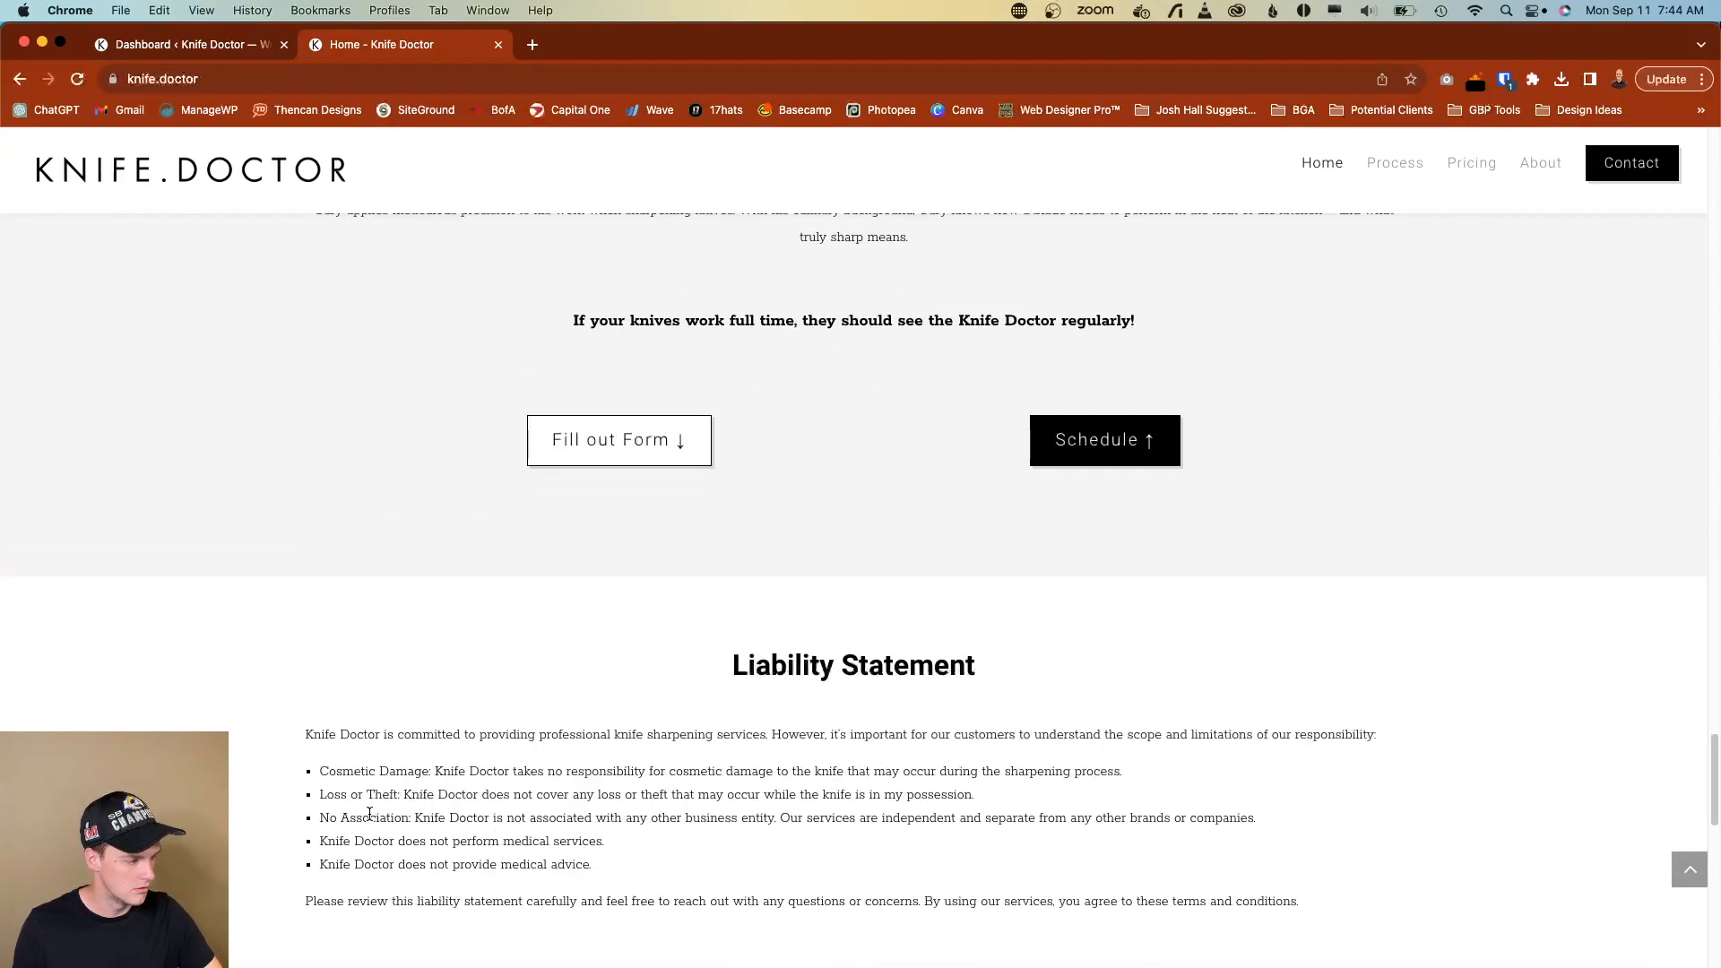
{"action": "scroll", "coordinate": [410, 822], "scroll_direction": "down", "scroll_amount": 18}
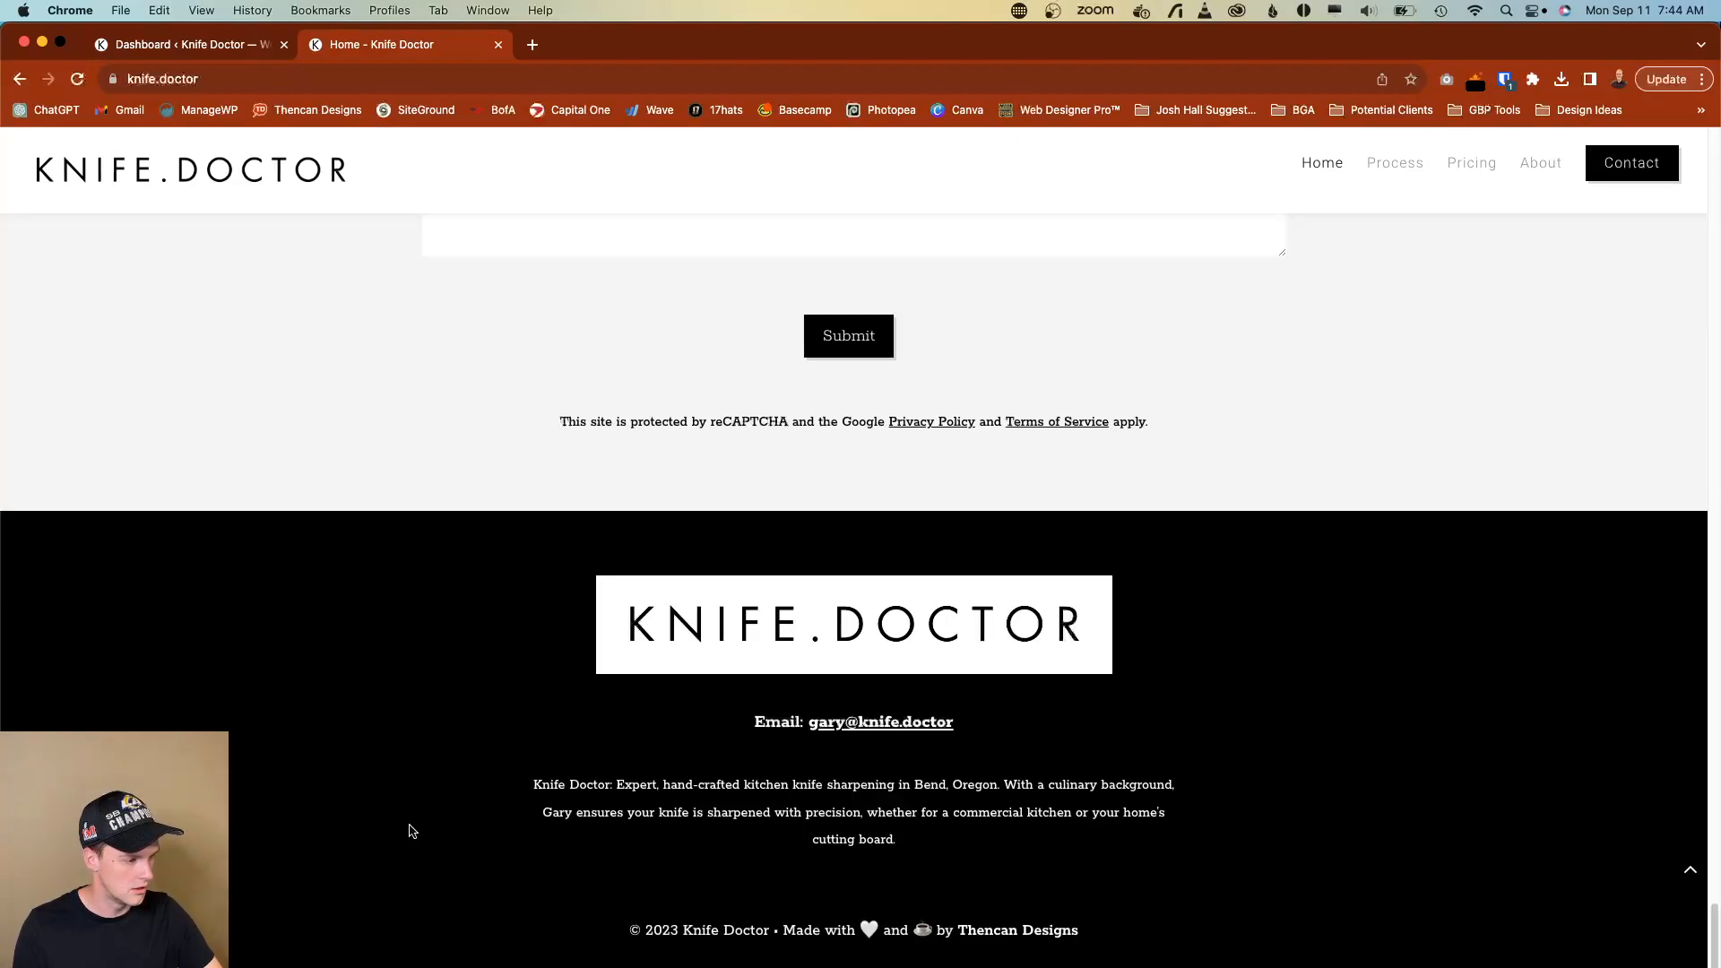
{"action": "scroll", "coordinate": [411, 829], "scroll_direction": "up", "scroll_amount": 20}
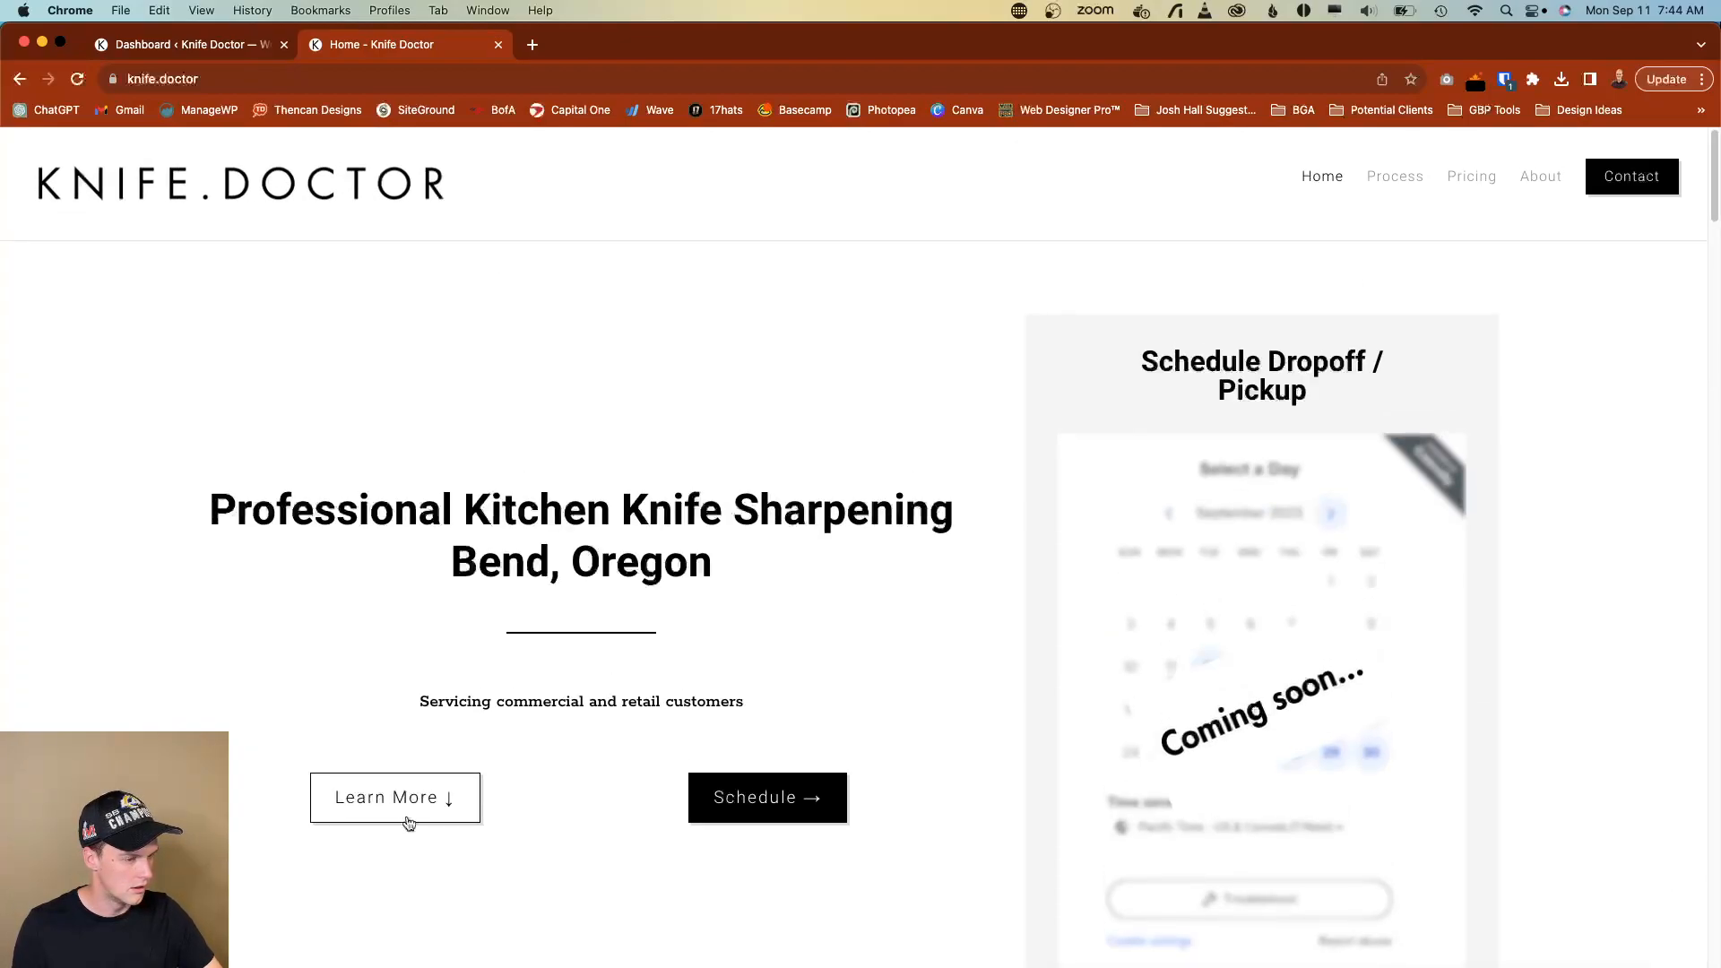
Return to the WordPress dashboard and open the Yoast SEO general page.
{"action": "left_click", "coordinate": [159, 47]}
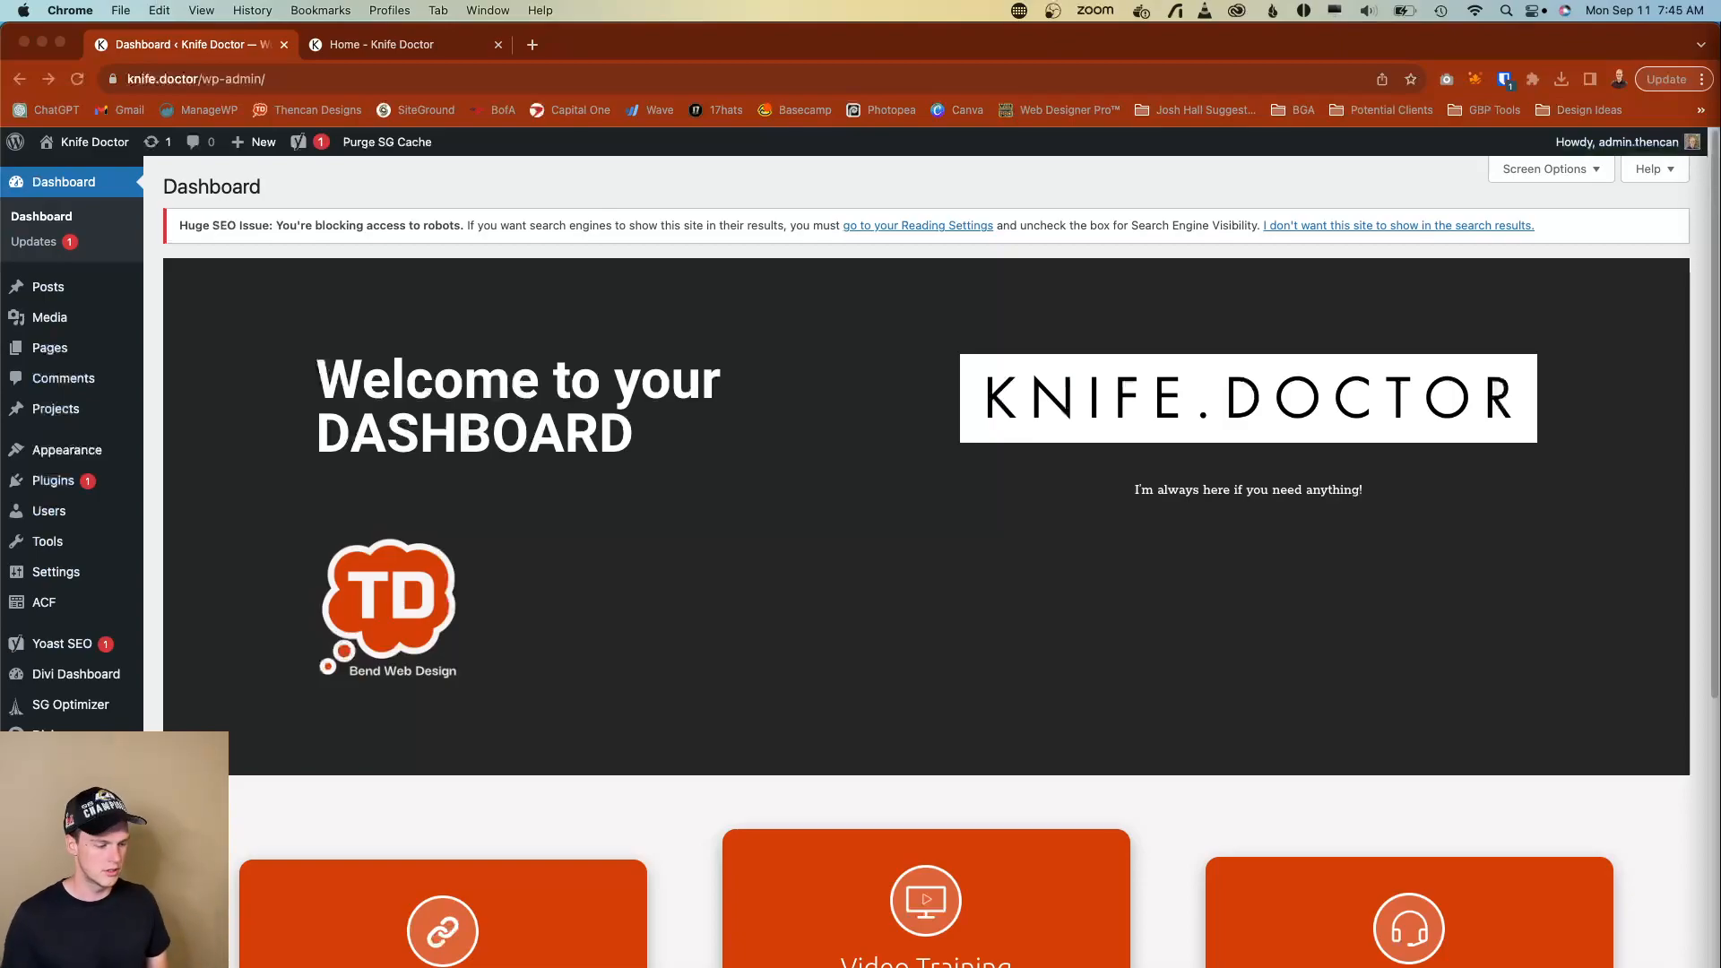
{"action": "key", "text": "ctrl+Up"}
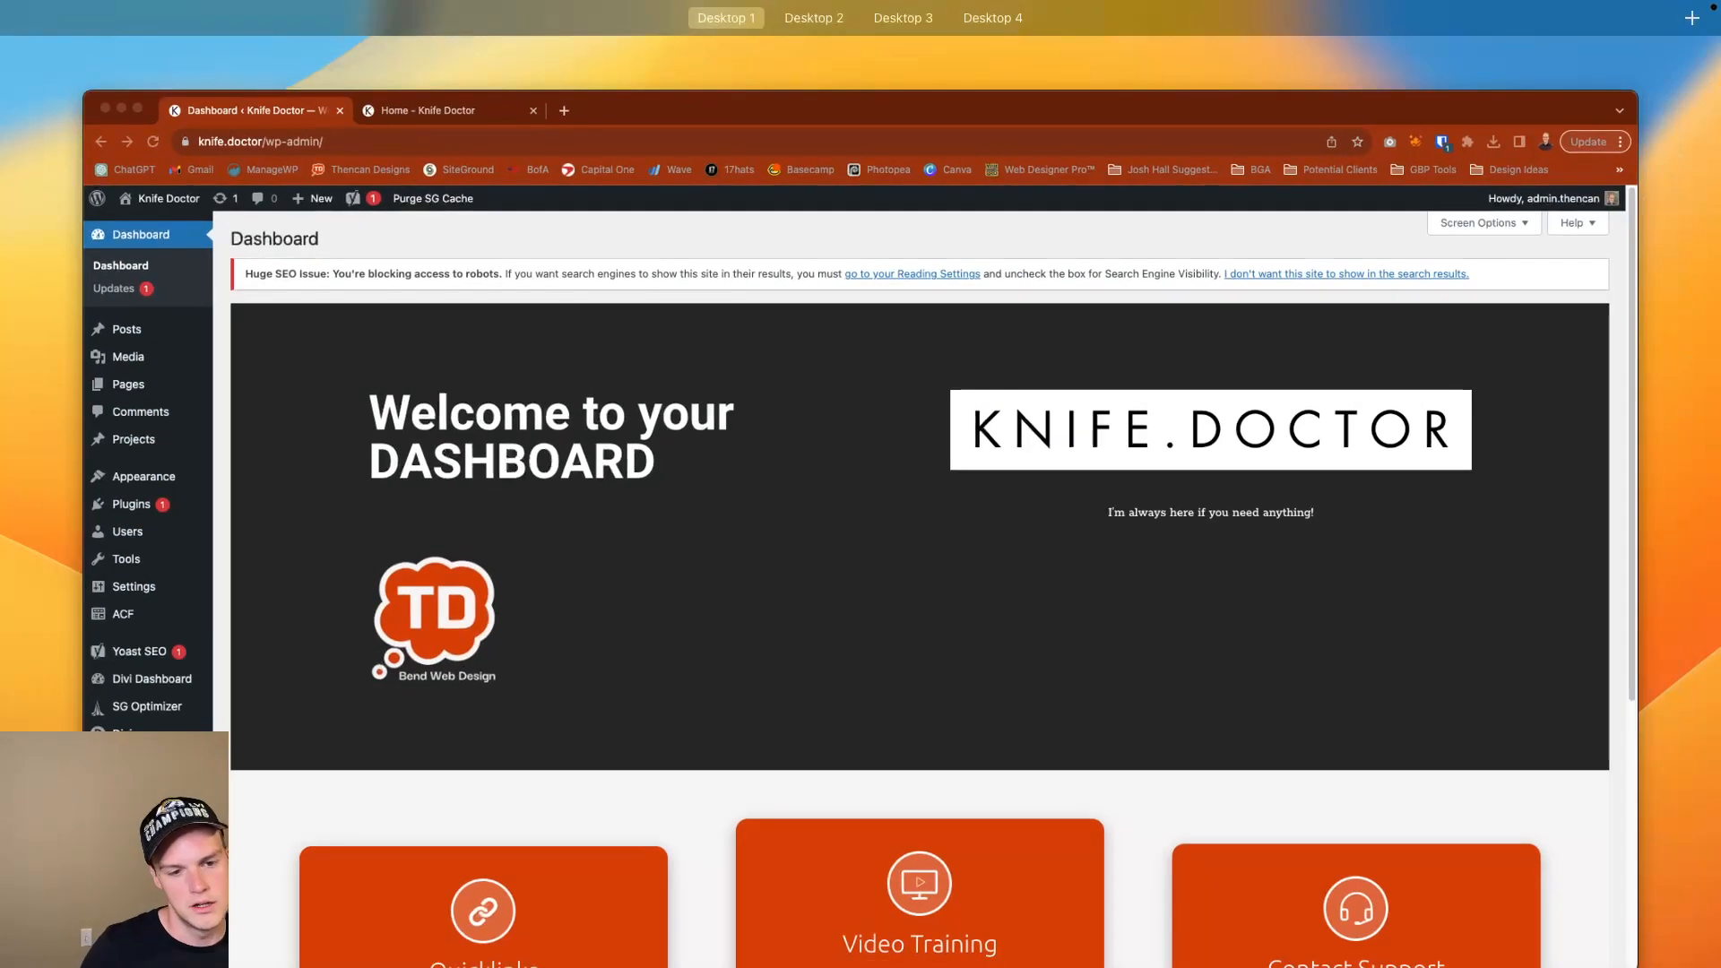
{"action": "key", "text": "ctrl+Up"}
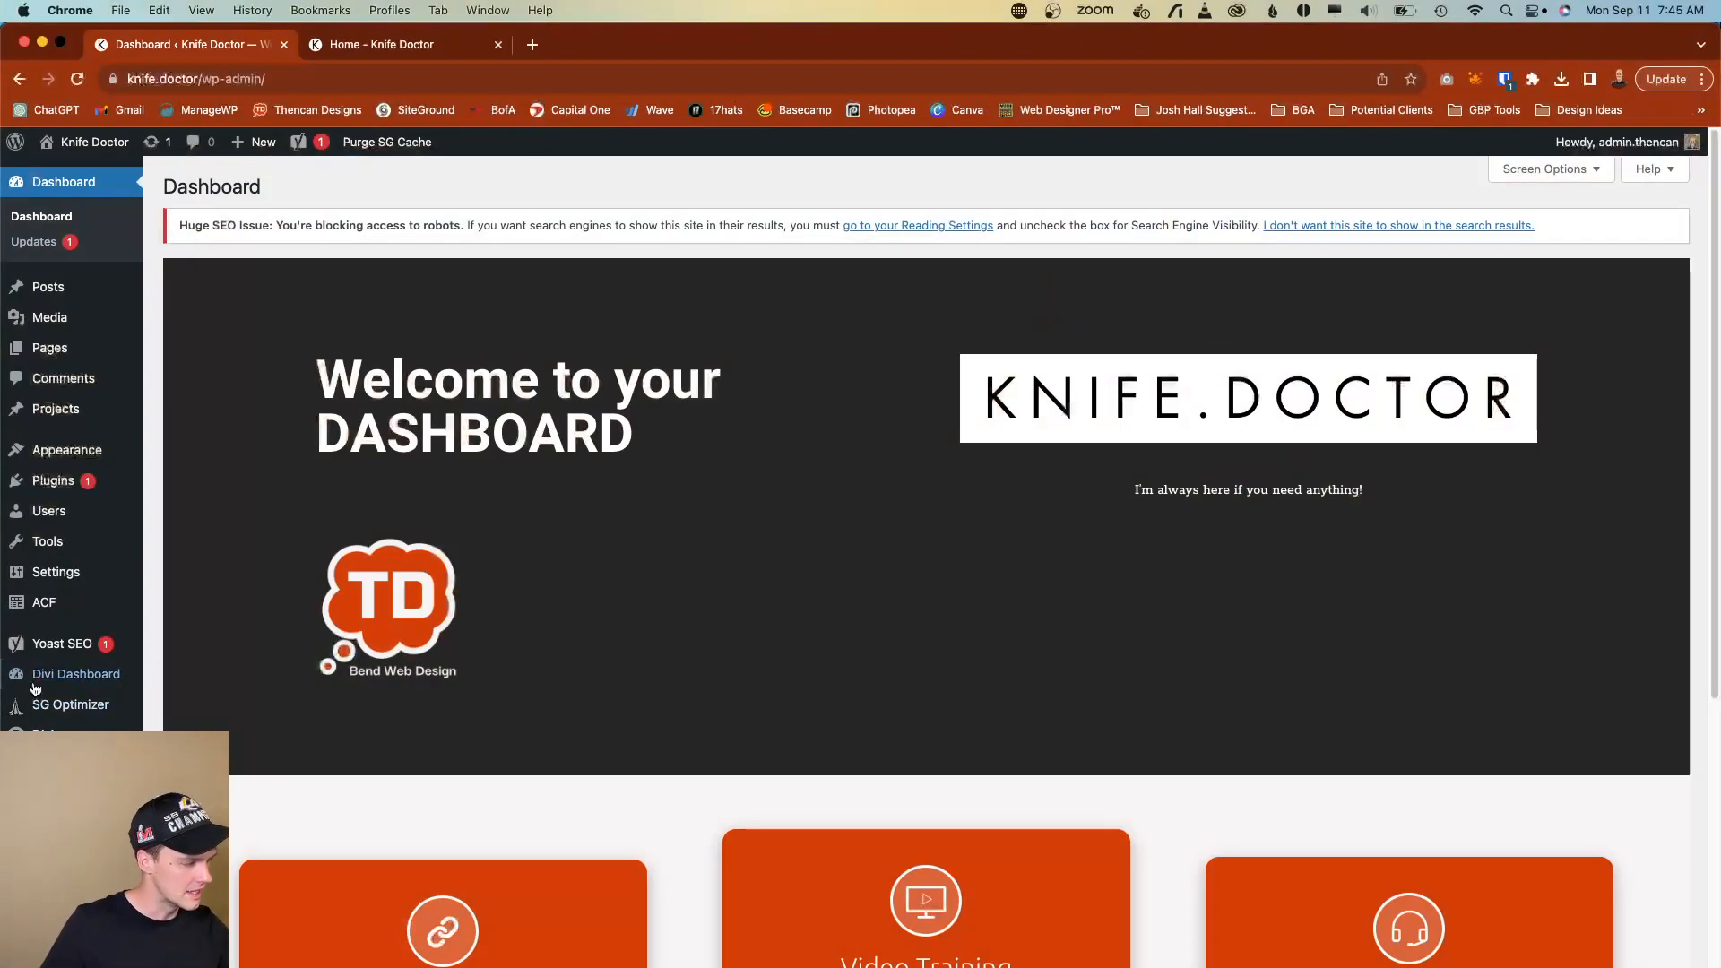
{"action": "left_click", "coordinate": [62, 644]}
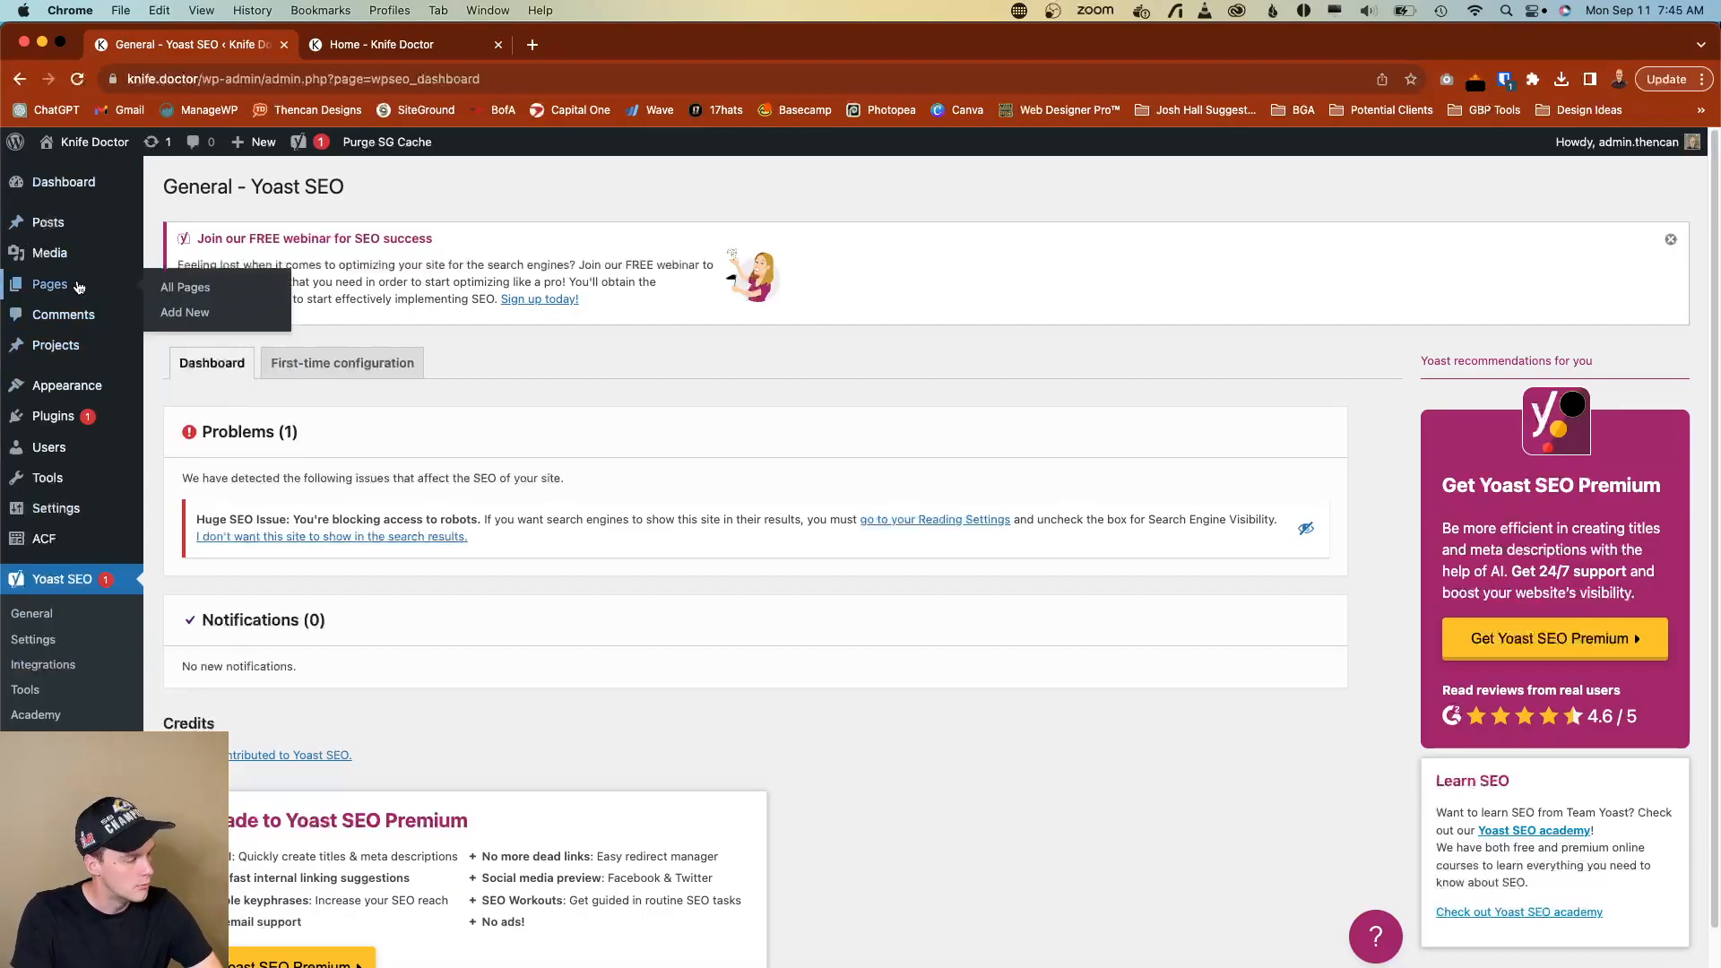
Open the Home page from the Pages list in the WordPress editor and bring up its Pricing fields.
{"action": "left_click", "coordinate": [50, 285]}
{"action": "left_click", "coordinate": [214, 343]}
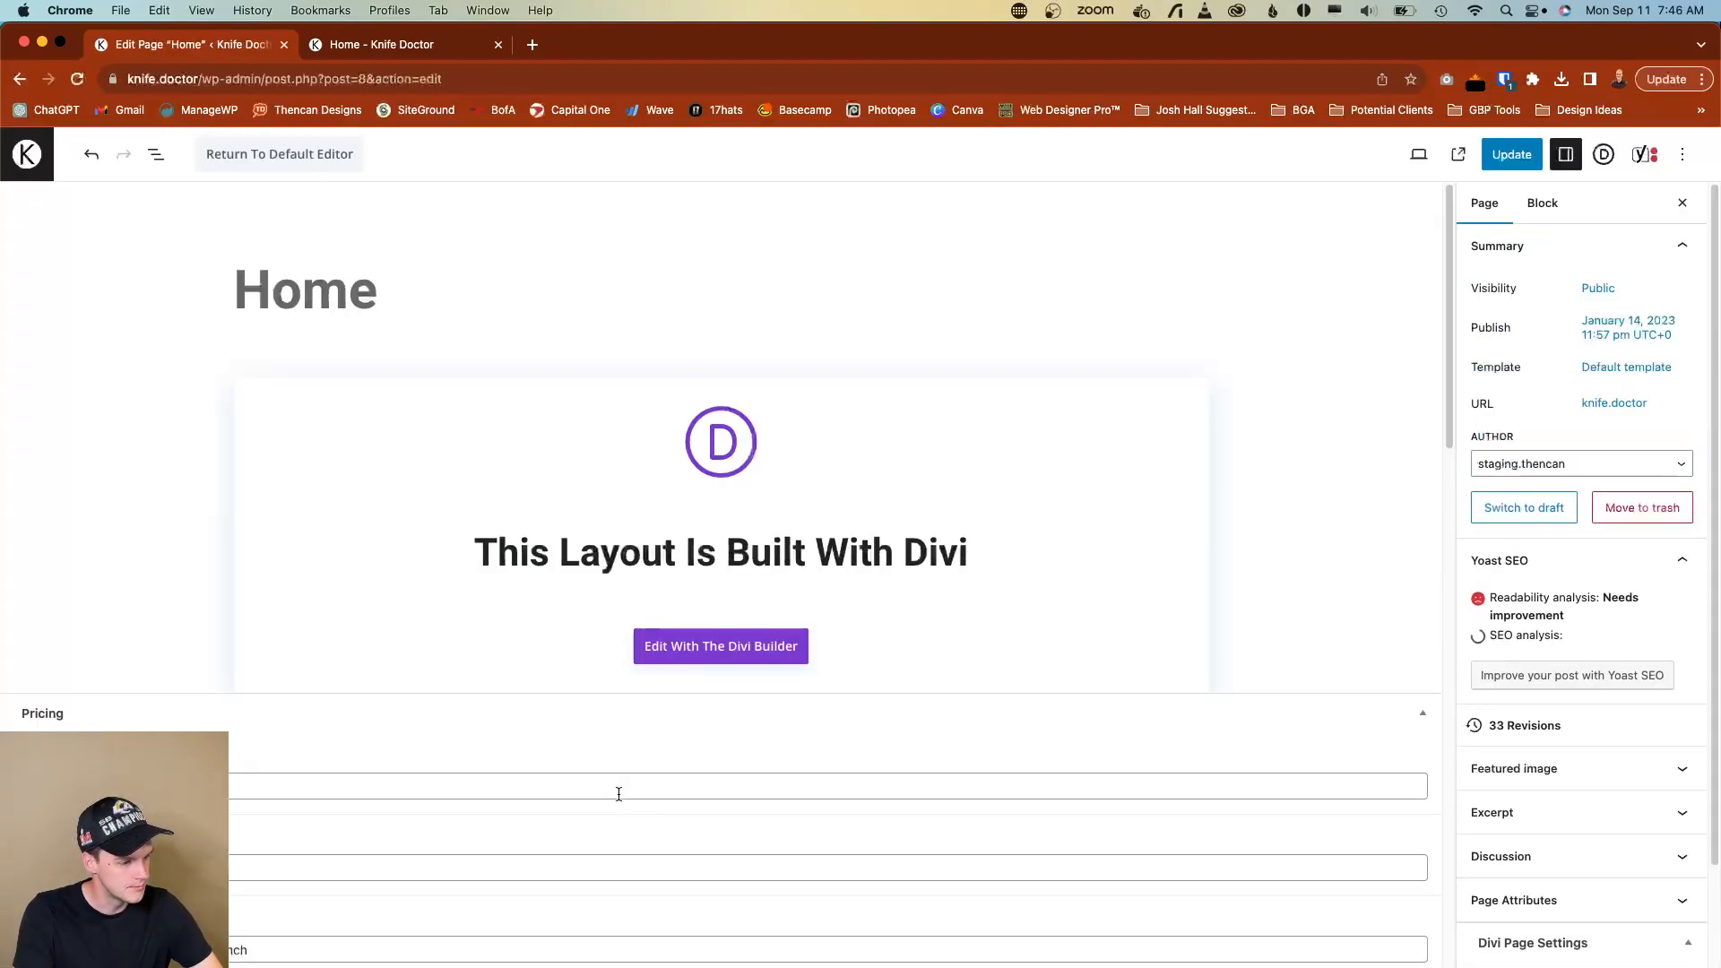
{"action": "scroll", "coordinate": [619, 792], "scroll_direction": "down", "scroll_amount": 3}
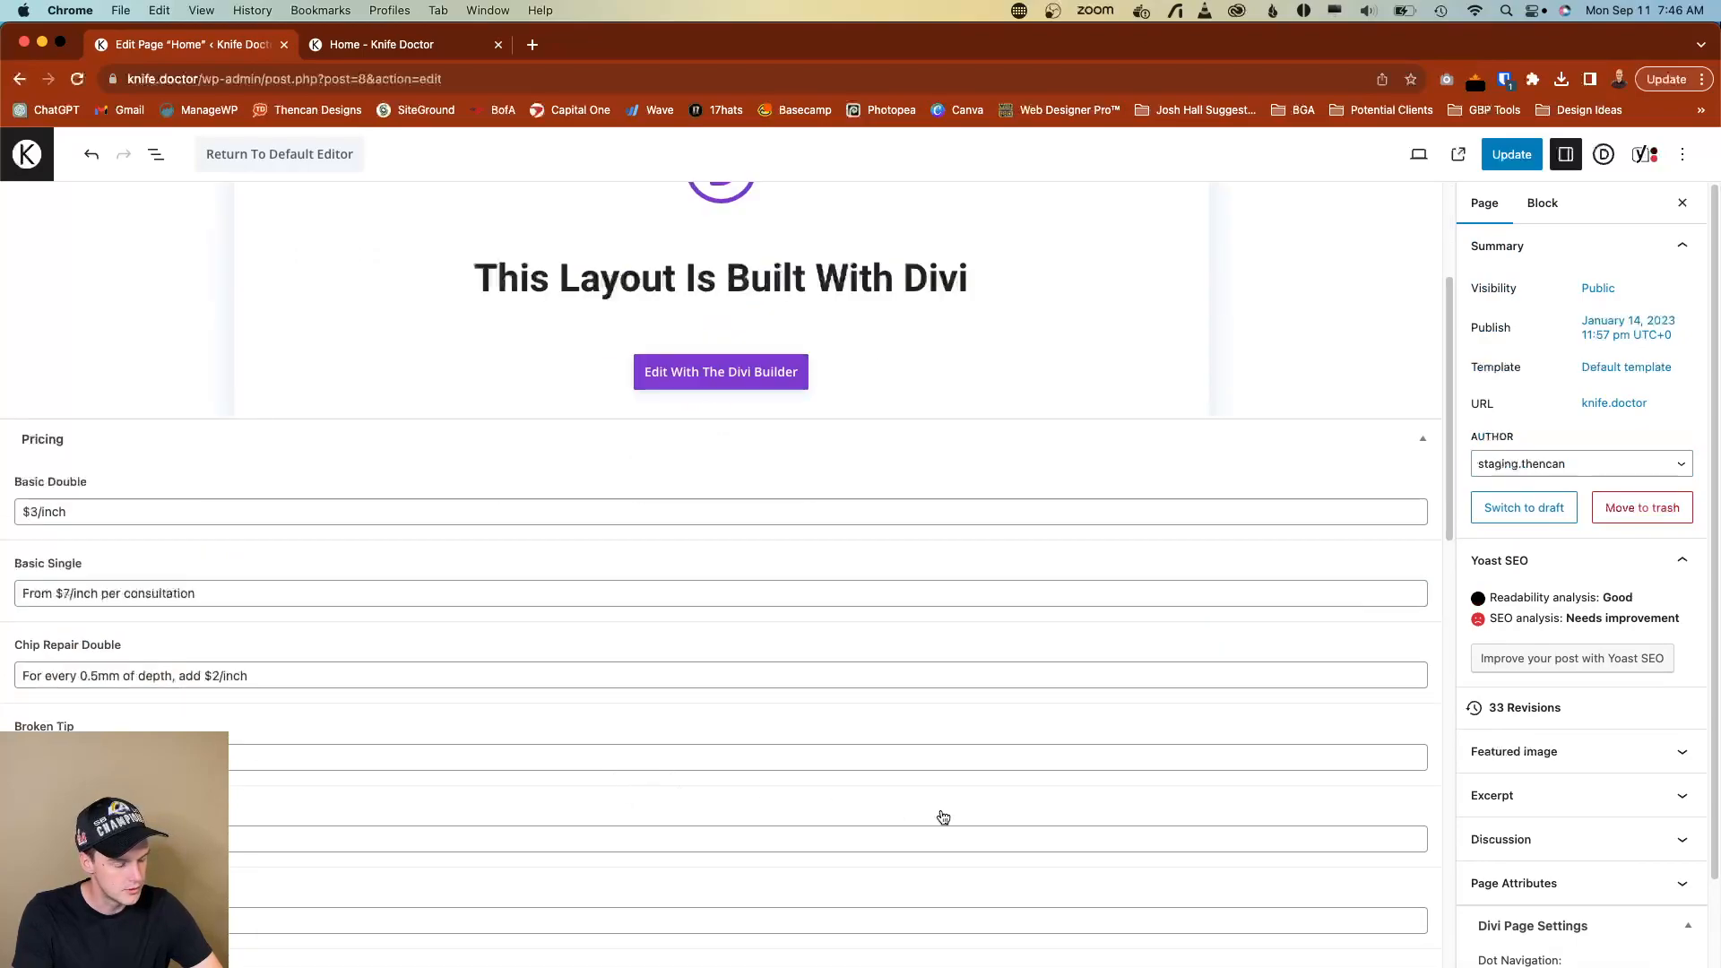
Search Google in a new tab for "featured image dimensions wordpress".
{"action": "scroll", "coordinate": [943, 818], "scroll_direction": "up", "scroll_amount": 3}
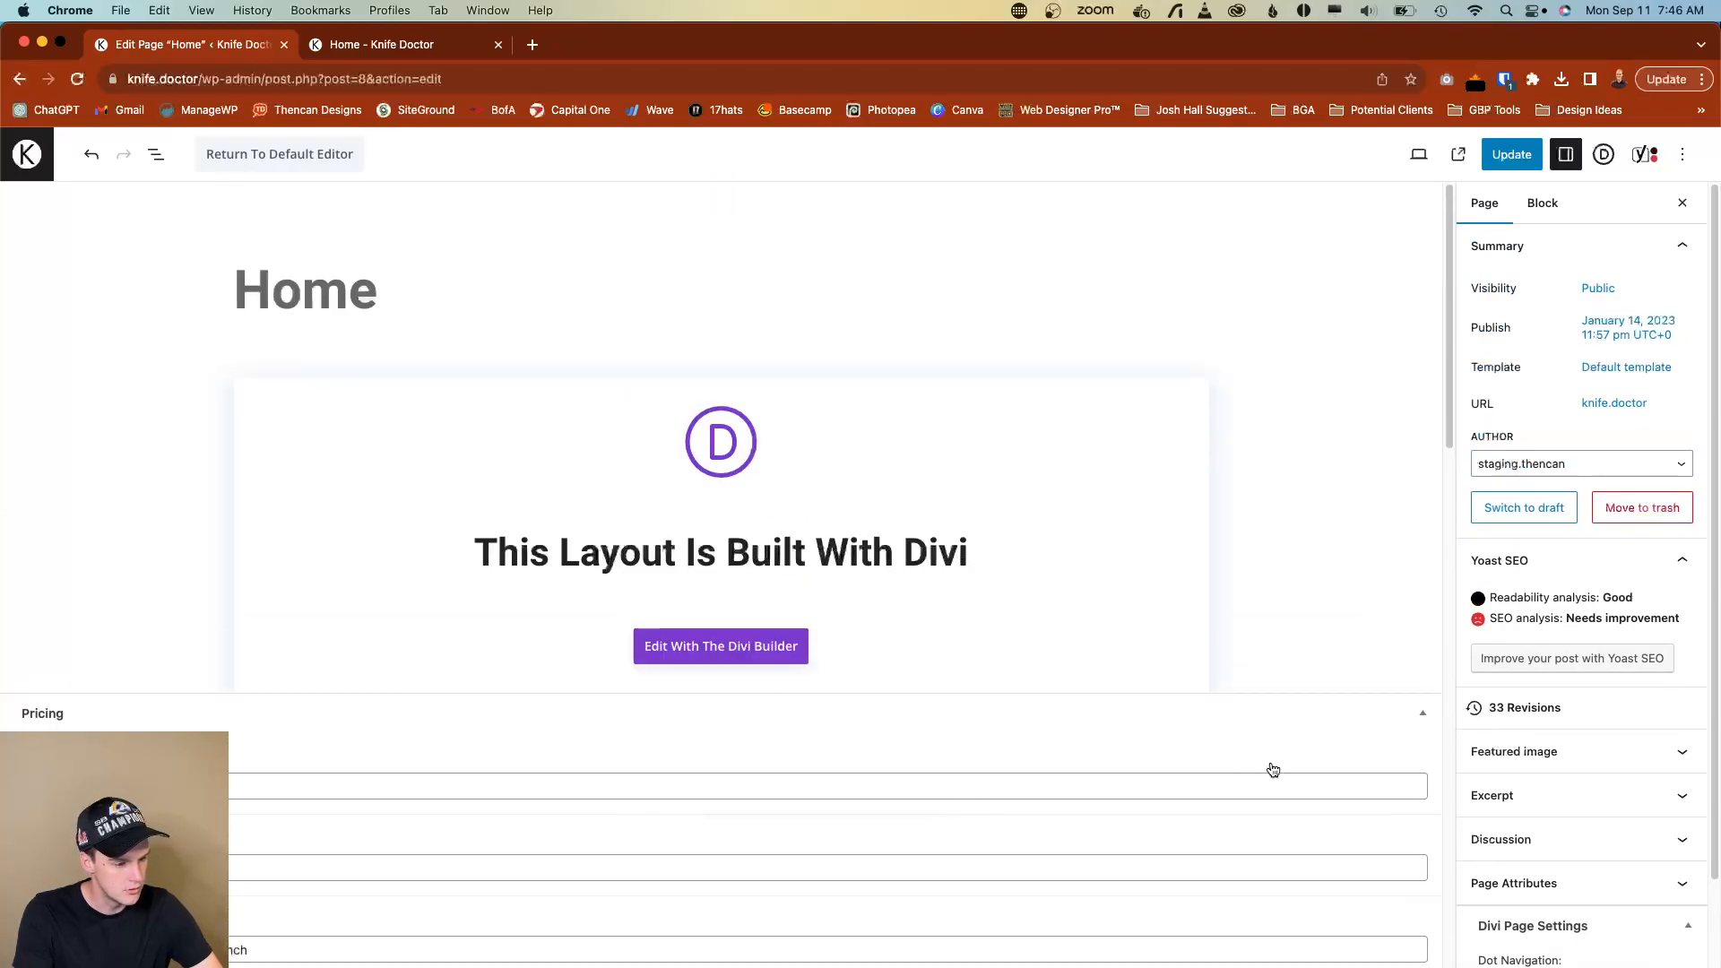
{"action": "left_click", "coordinate": [534, 45]}
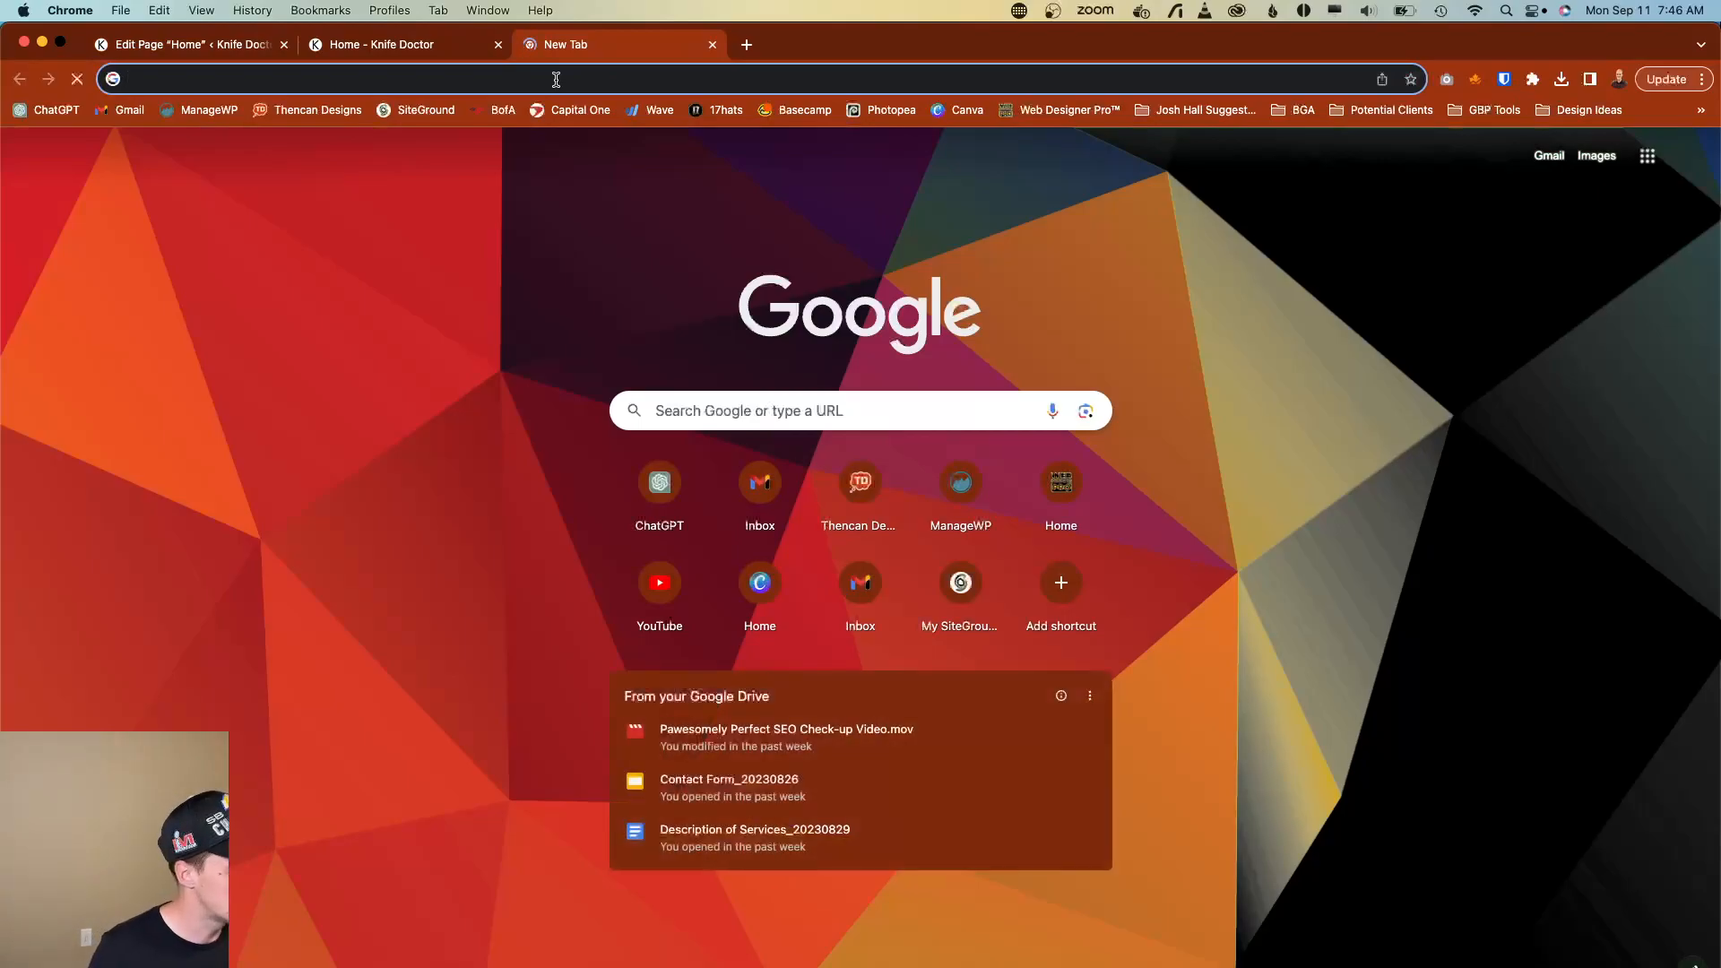
{"action": "type", "text": "featured ima"}
{"action": "type", "text": "ge"}
{"action": "type", "text": " dmi"}
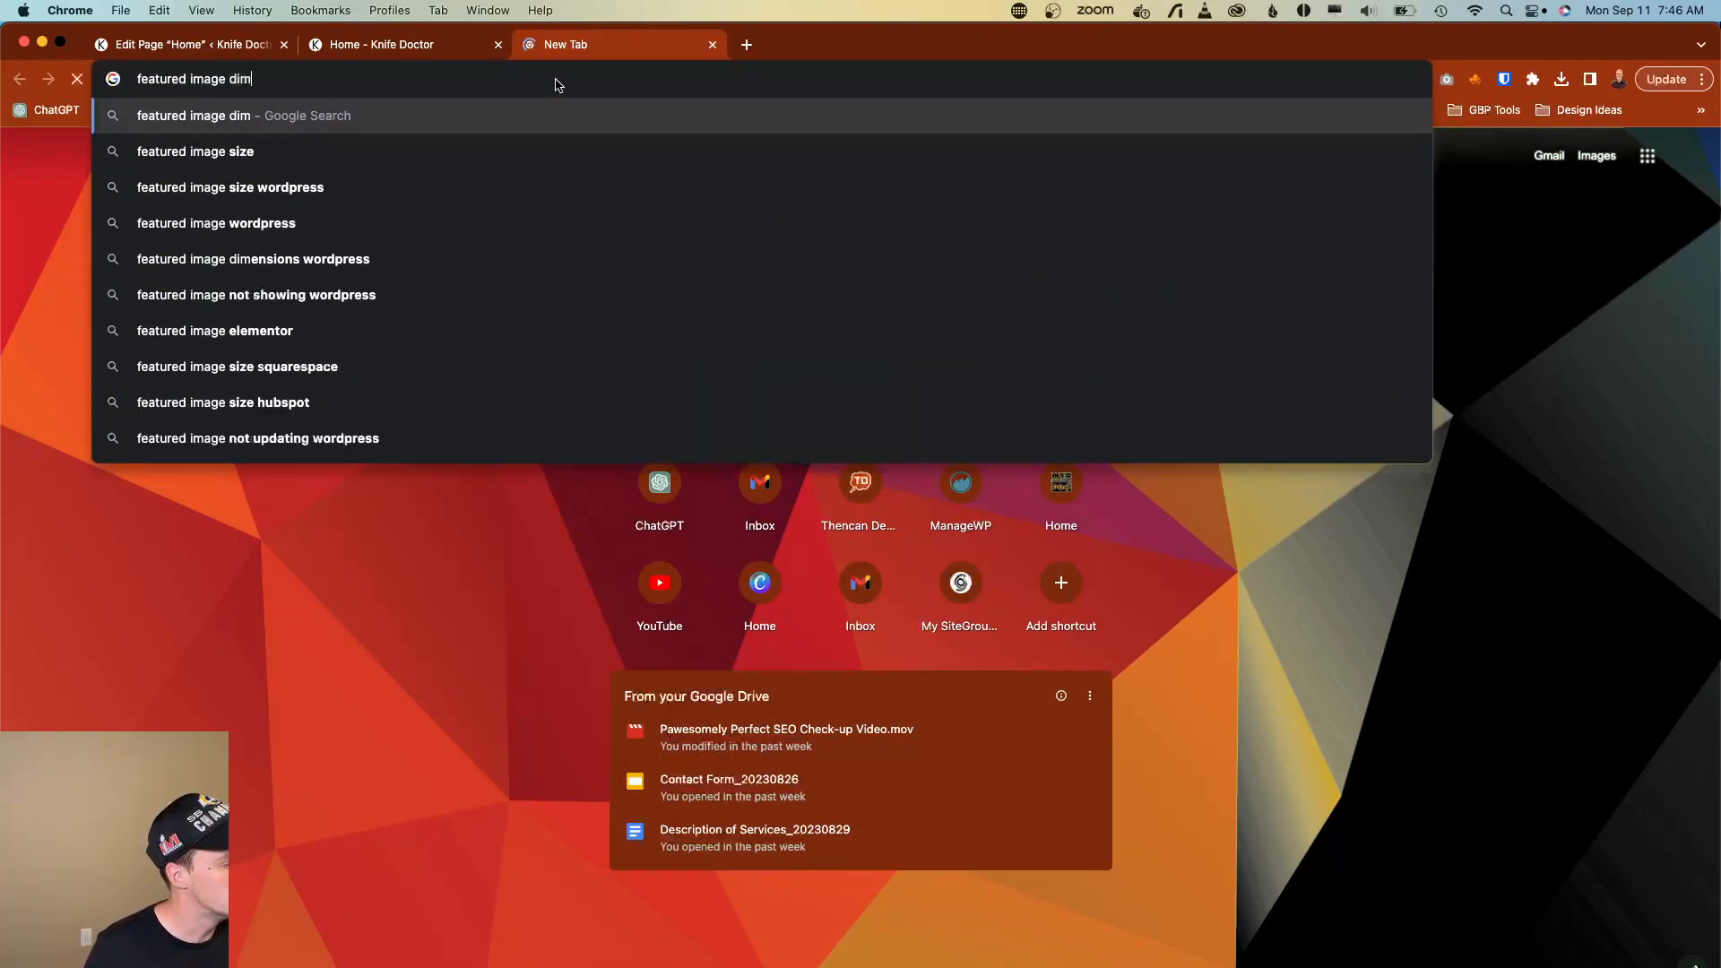
{"action": "key", "text": "BackSpace"}
{"action": "key", "text": "BackSpace"}
{"action": "key", "text": "Up"}
{"action": "key", "text": "Down"}
{"action": "key", "text": "Down"}
{"action": "key", "text": "Down"}
{"action": "key", "text": "Up"}
{"action": "key", "text": "Return"}
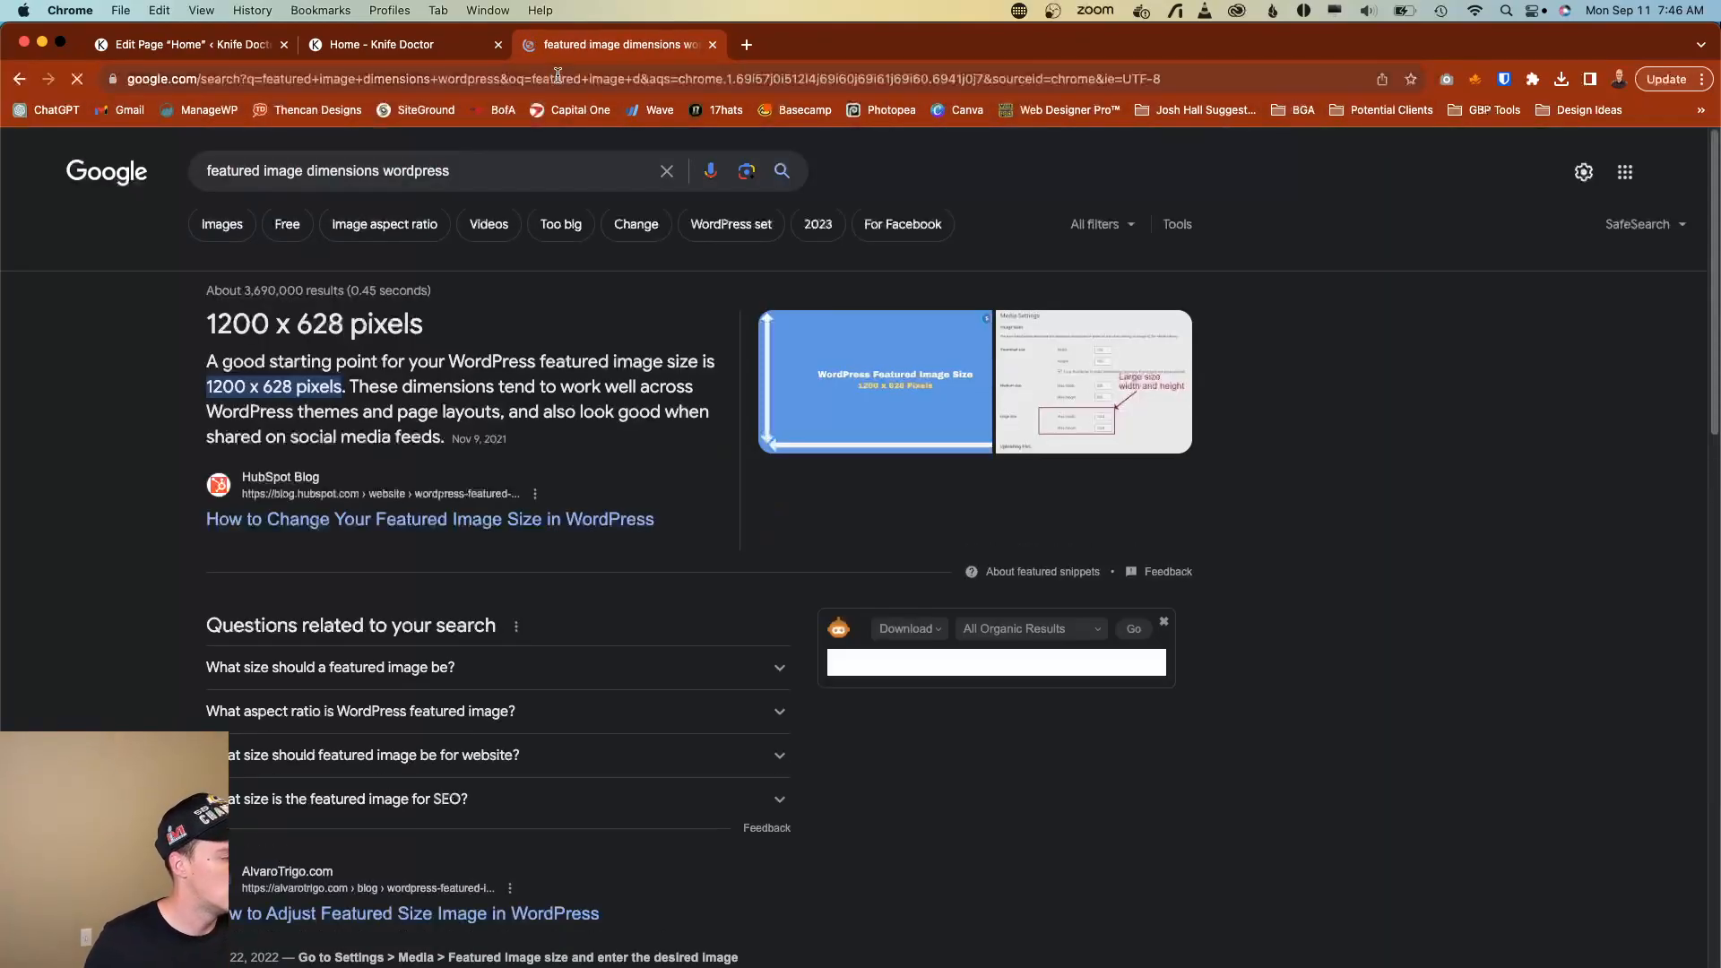
Open Canva in a new tab and create a custom-size design of 1200 × 628 px.
{"action": "left_click", "coordinate": [750, 45]}
{"action": "type", "text": "can"}
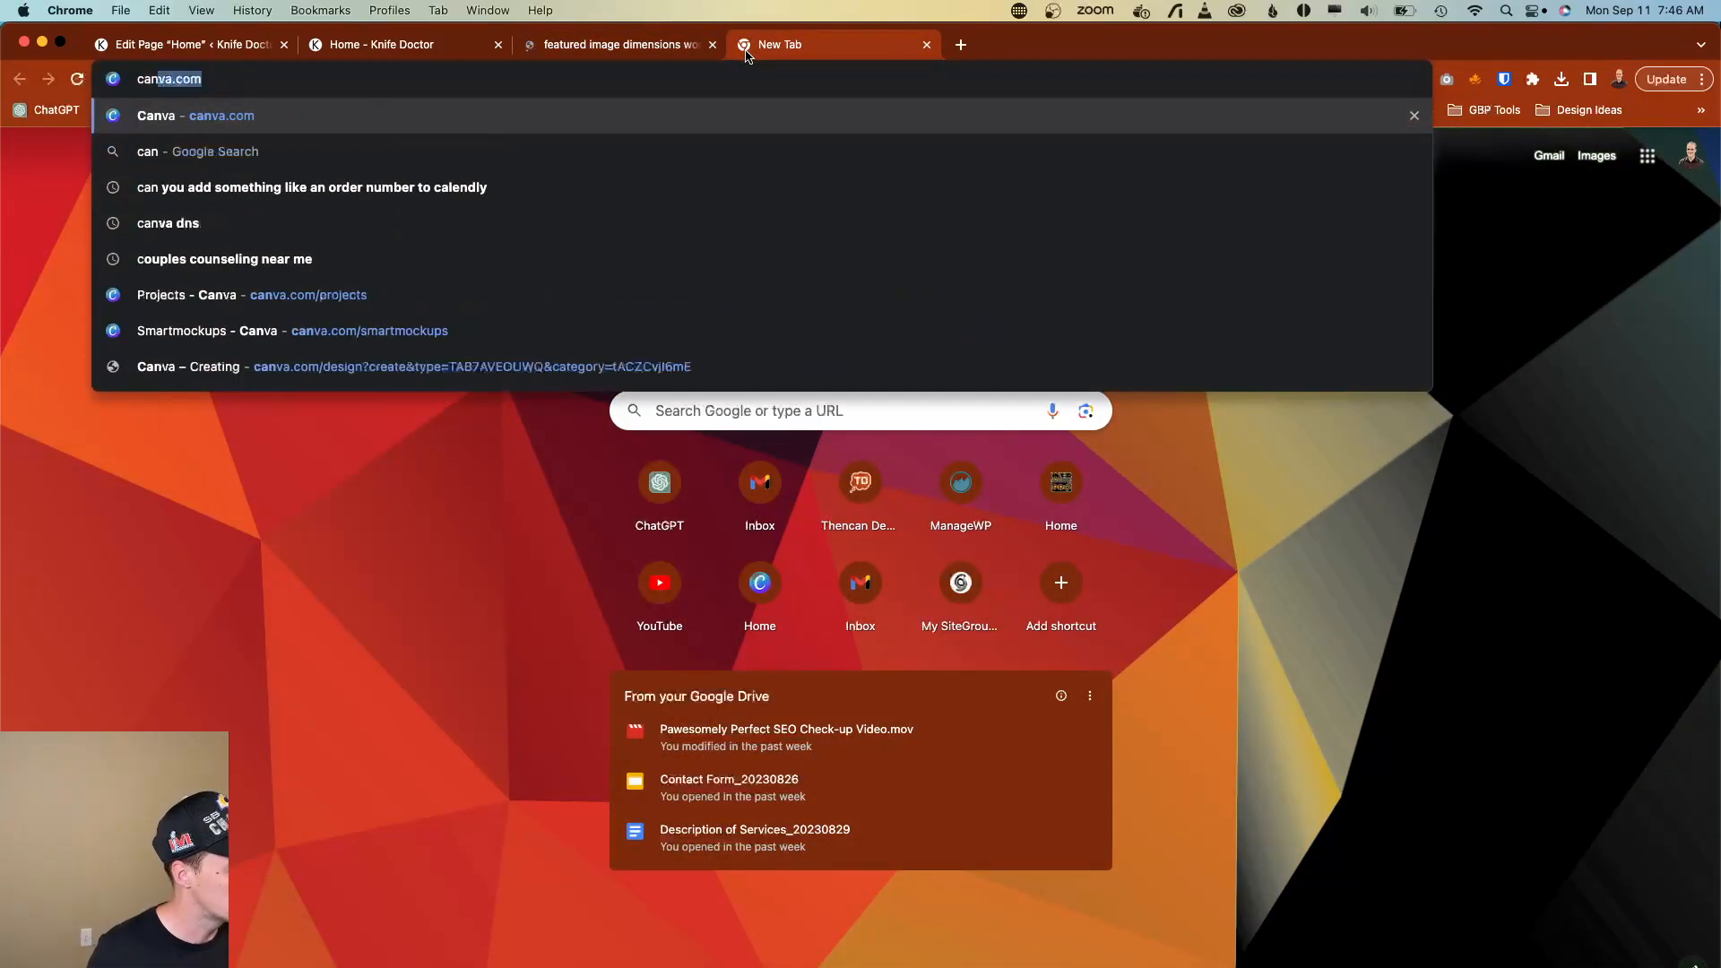
{"action": "key", "text": "Return"}
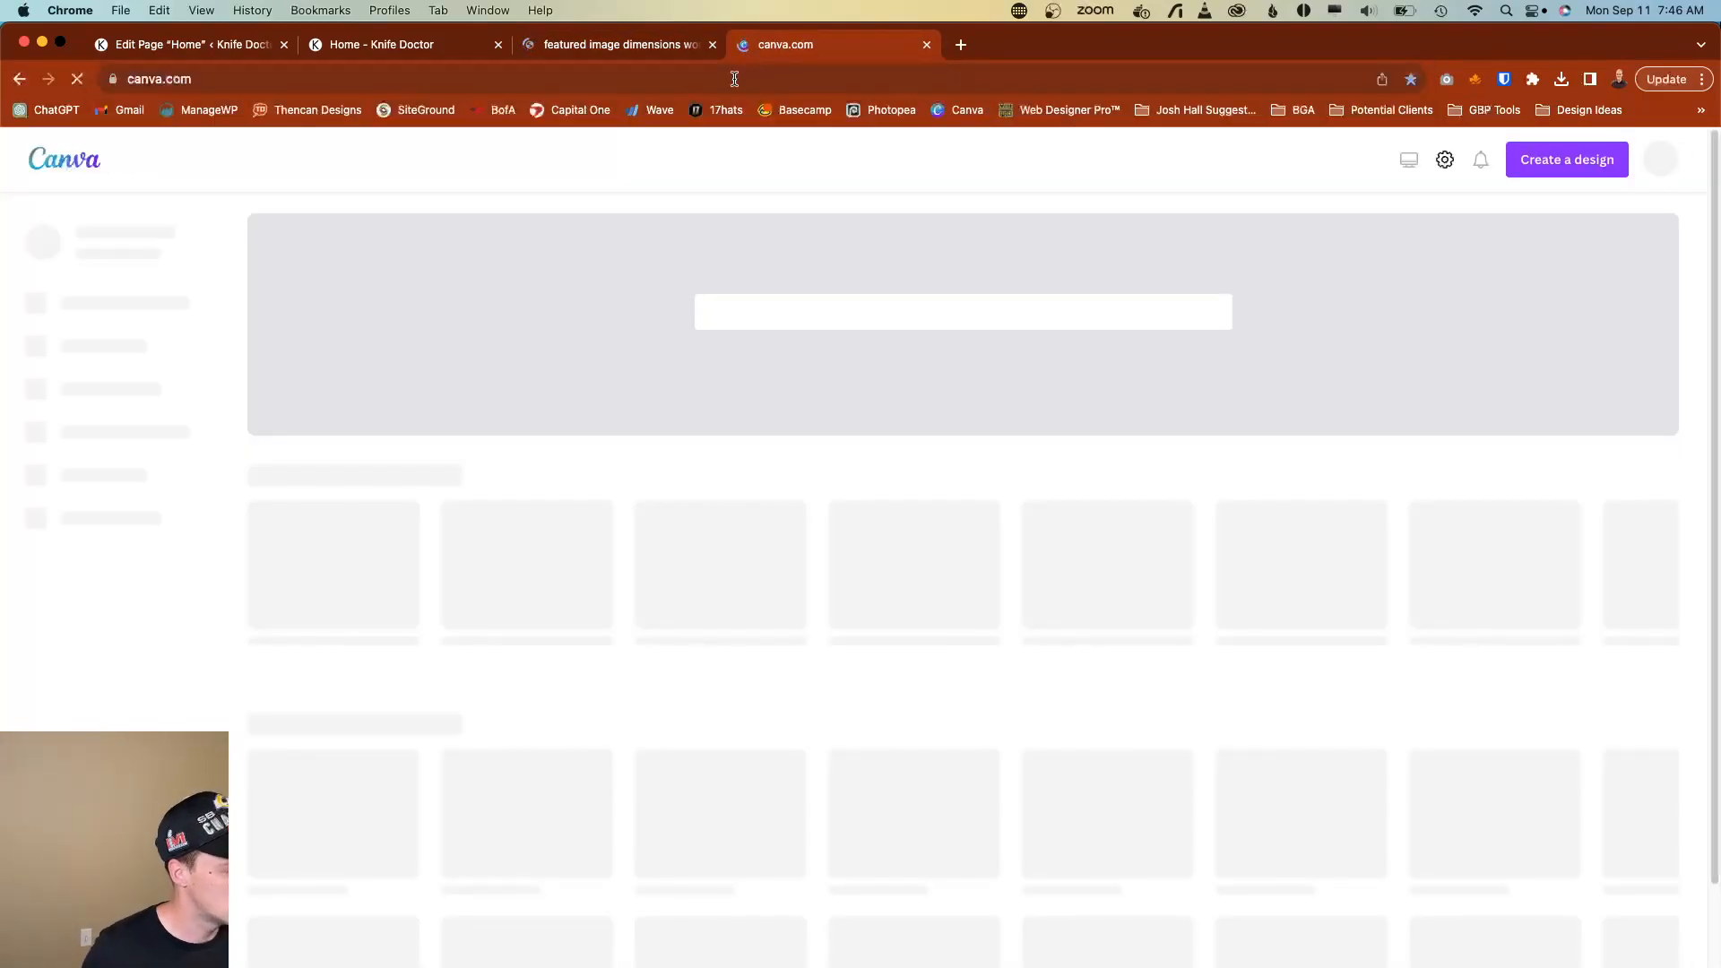
{"action": "left_click", "coordinate": [1529, 171]}
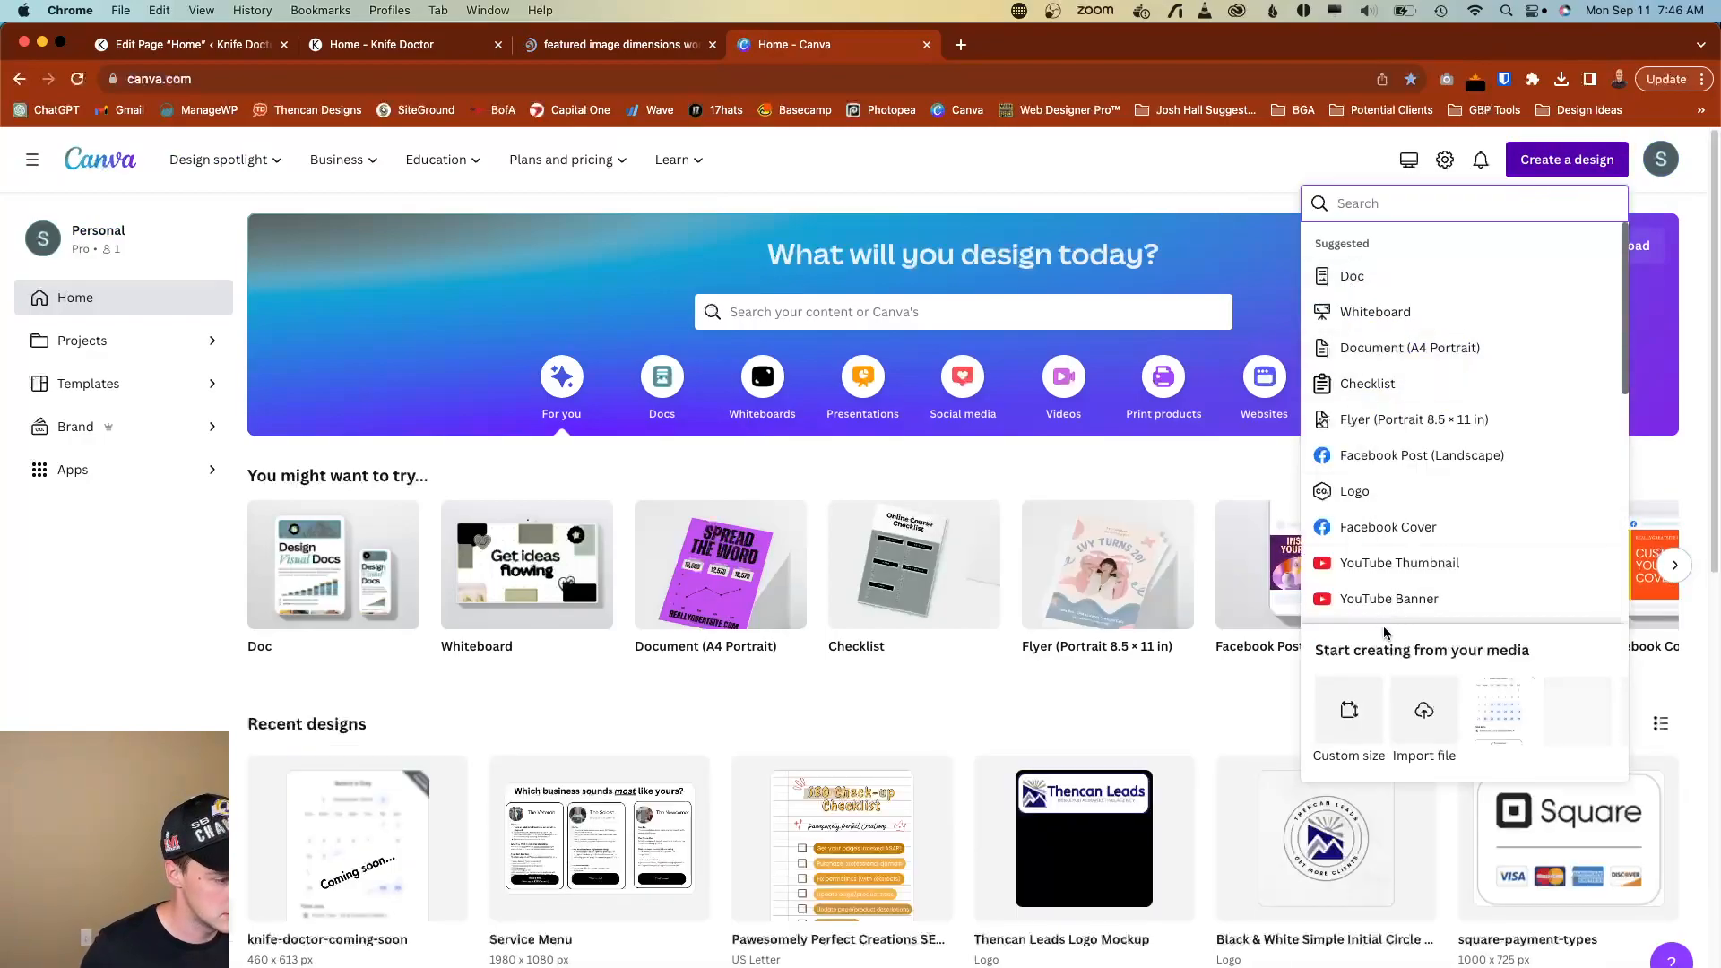
{"action": "left_click", "coordinate": [1350, 708]}
{"action": "type", "text": "1200"}
{"action": "key", "text": "Tab"}
{"action": "type", "text": "628"}
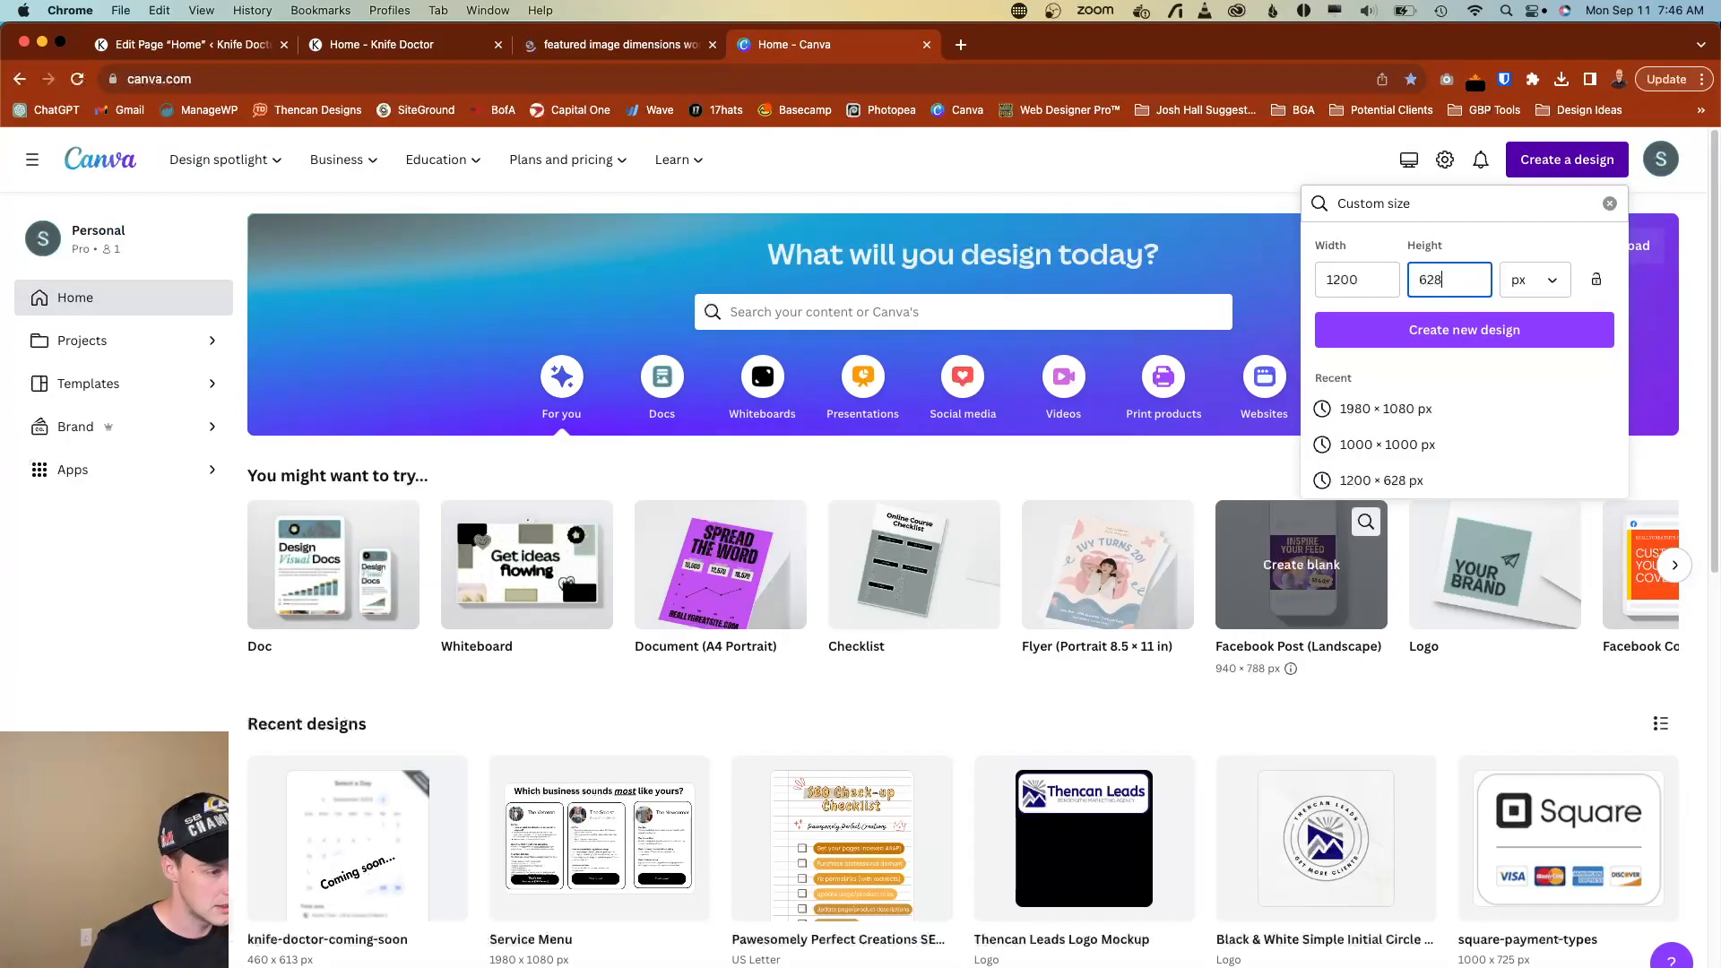
{"action": "left_click", "coordinate": [1421, 333]}
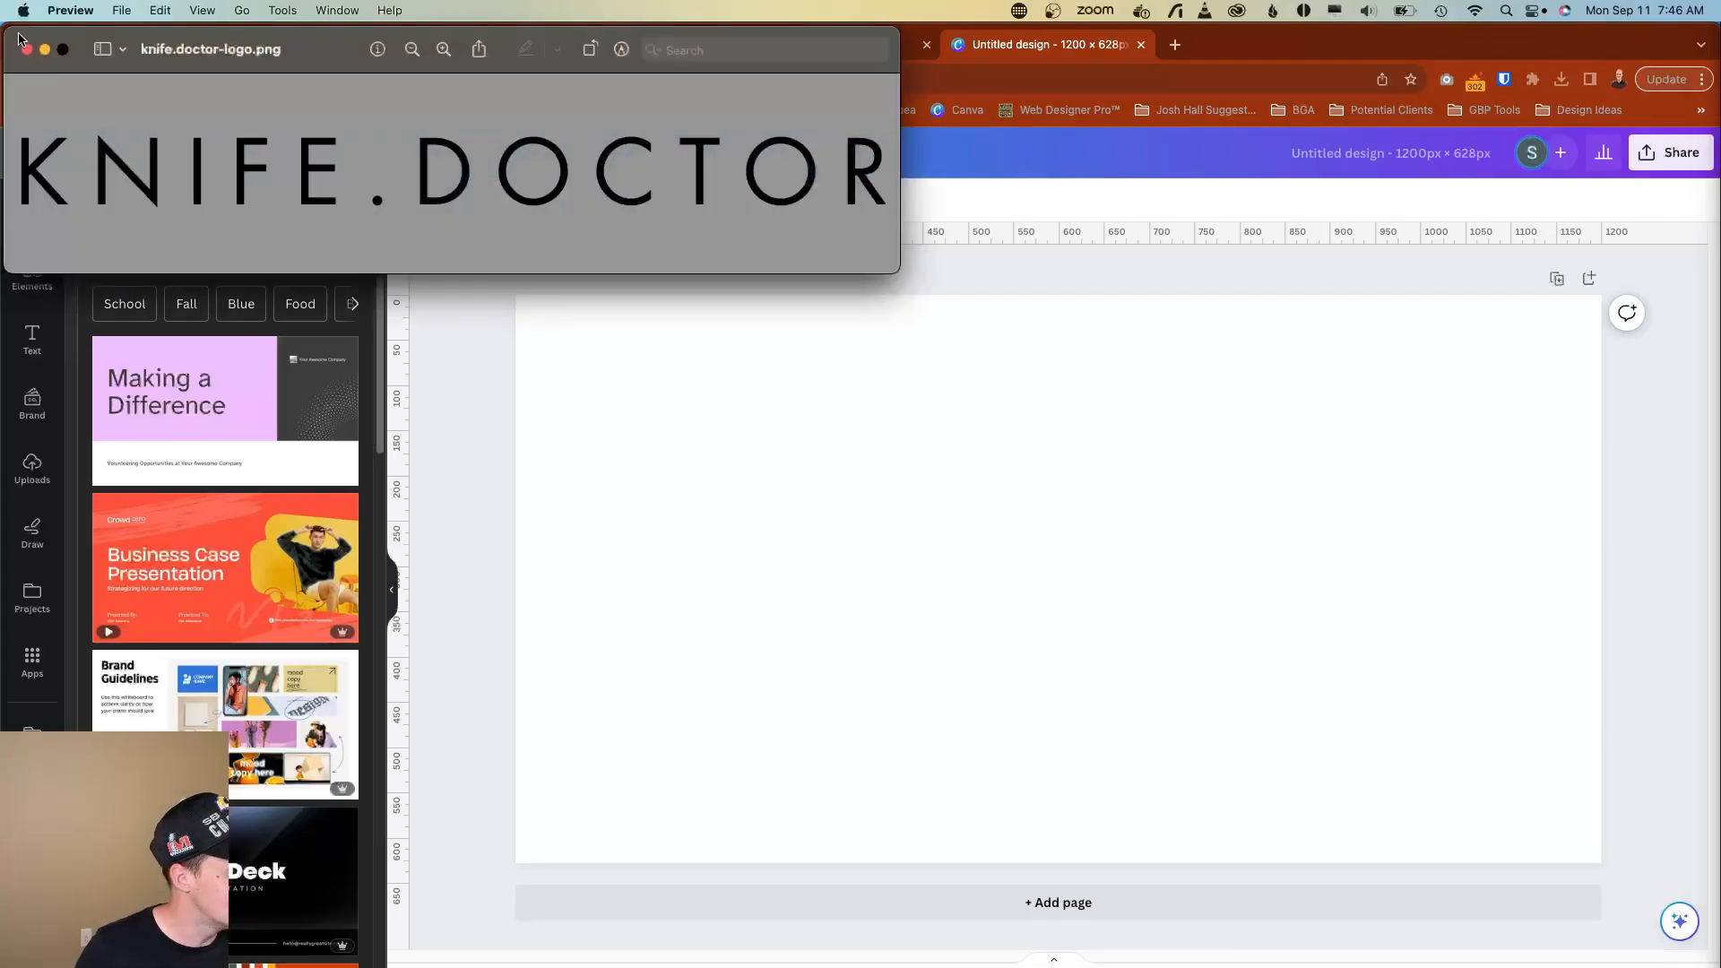
Add the Knife Doctor logo file to the blank design, enlarge it to nearly the full page width and centre it vertically.
{"action": "left_click", "coordinate": [25, 49]}
{"action": "key", "text": "super+space"}
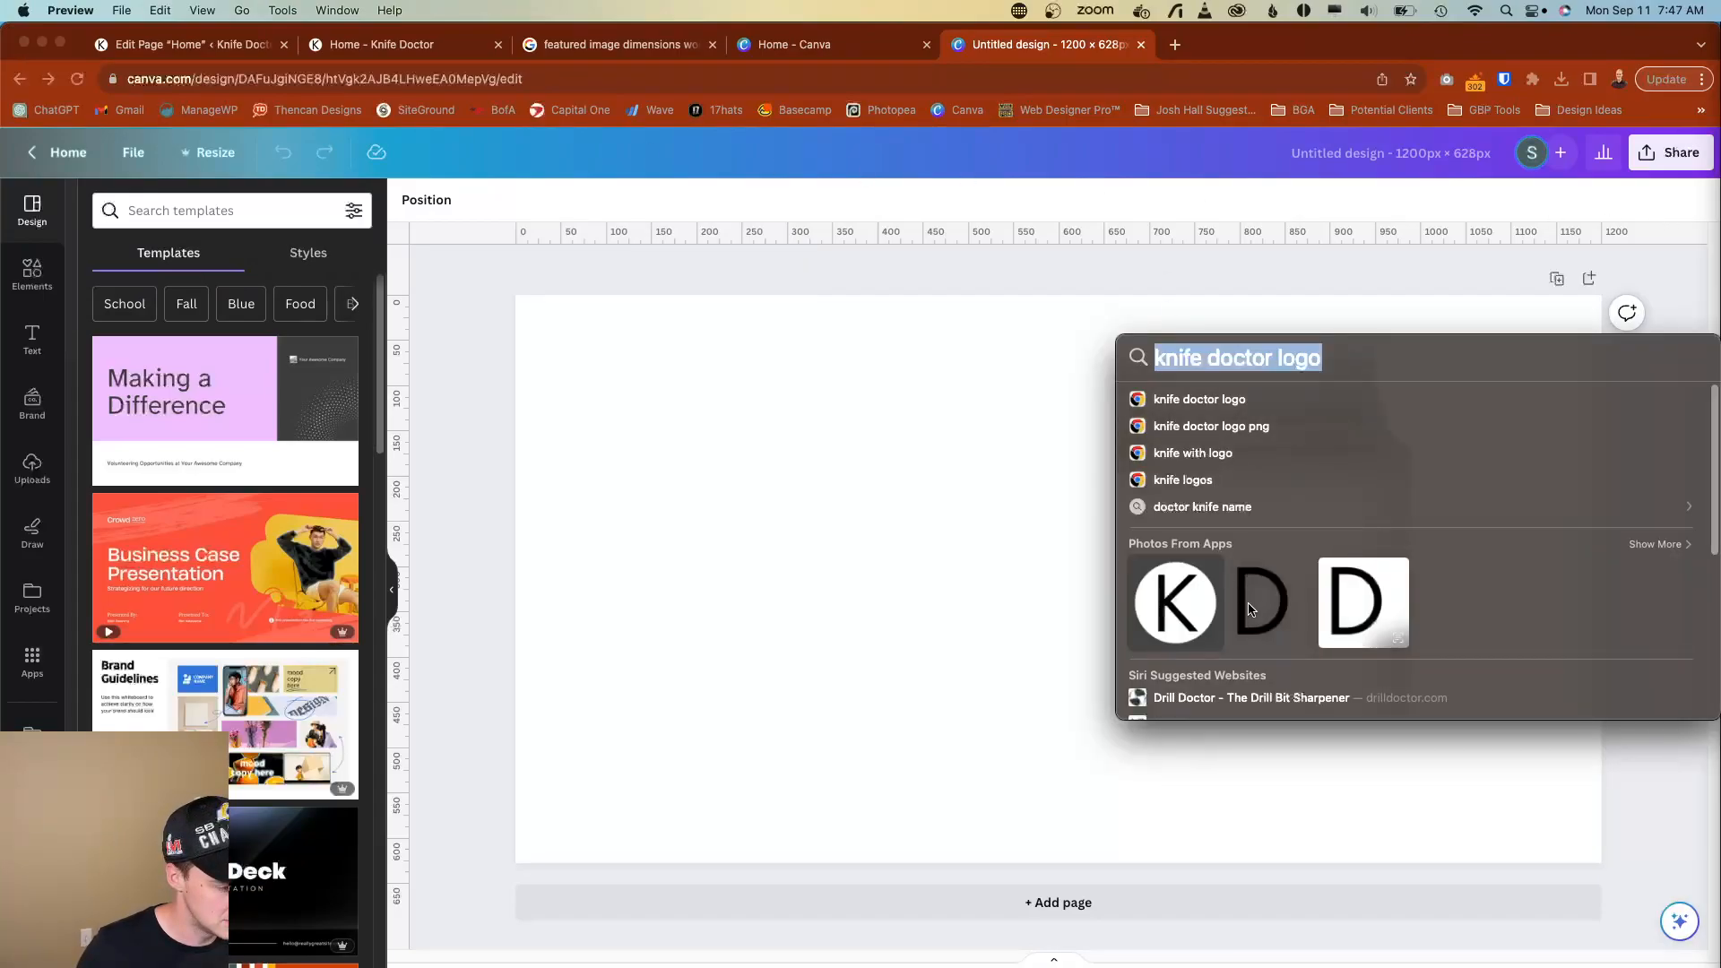
{"action": "key", "text": "Escape"}
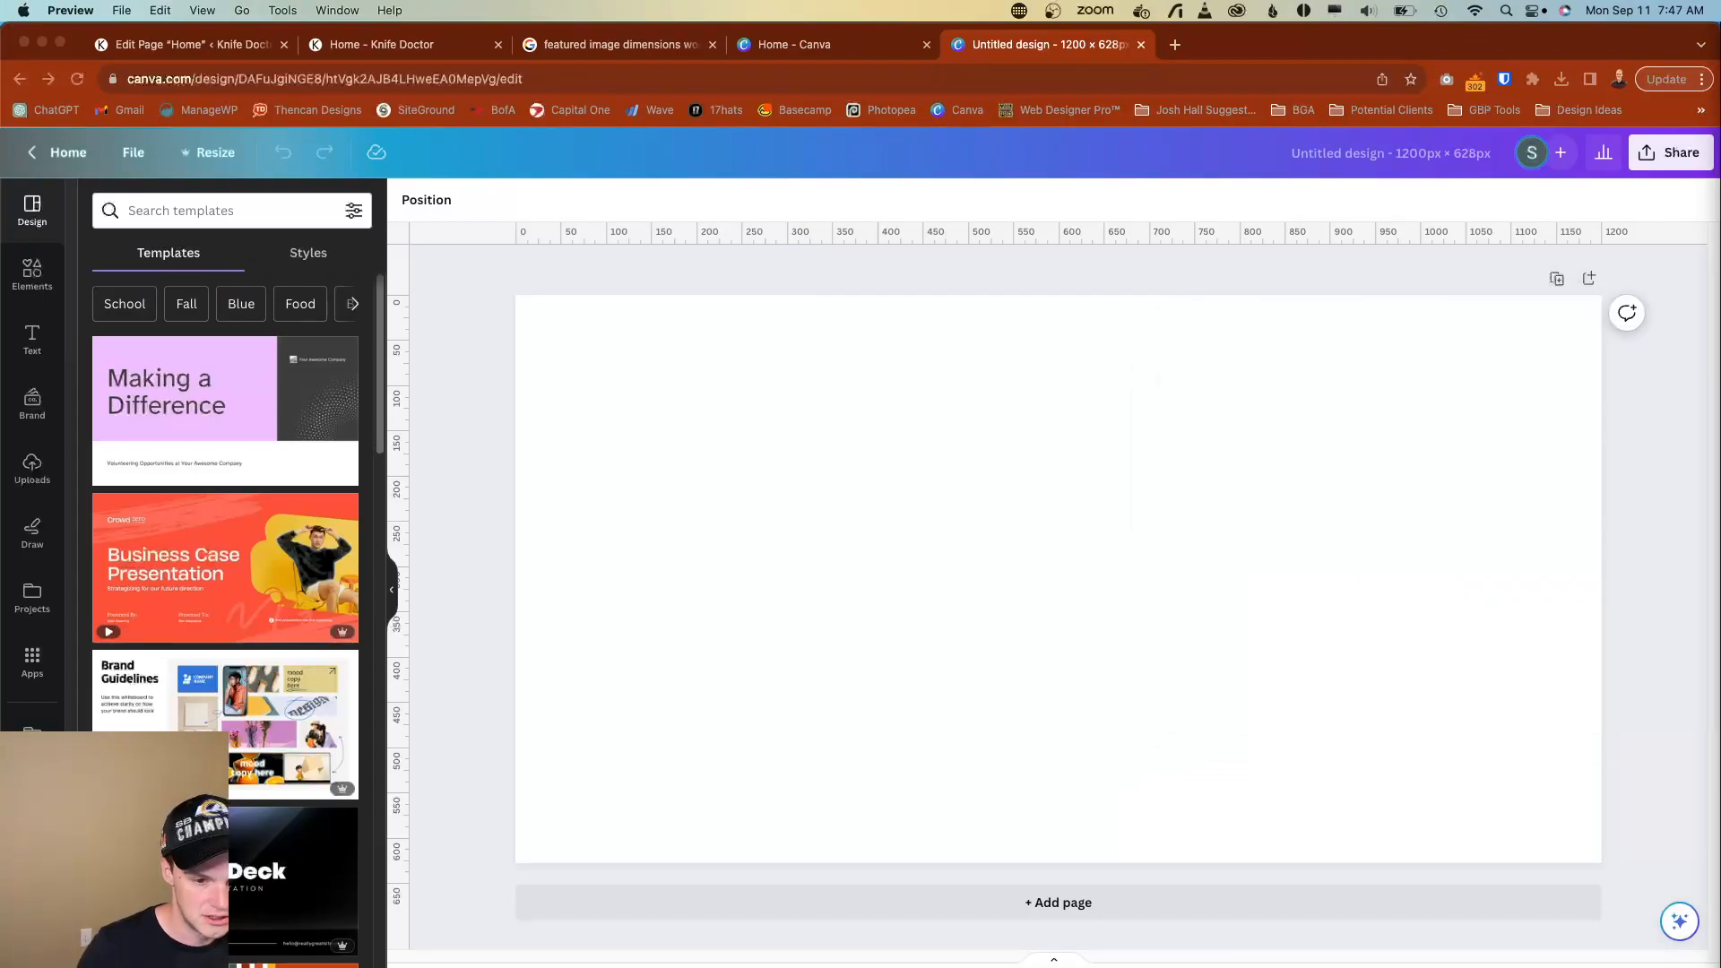
{"action": "left_click_drag", "start_coordinate": [1720, 646], "coordinate": [709, 428]}
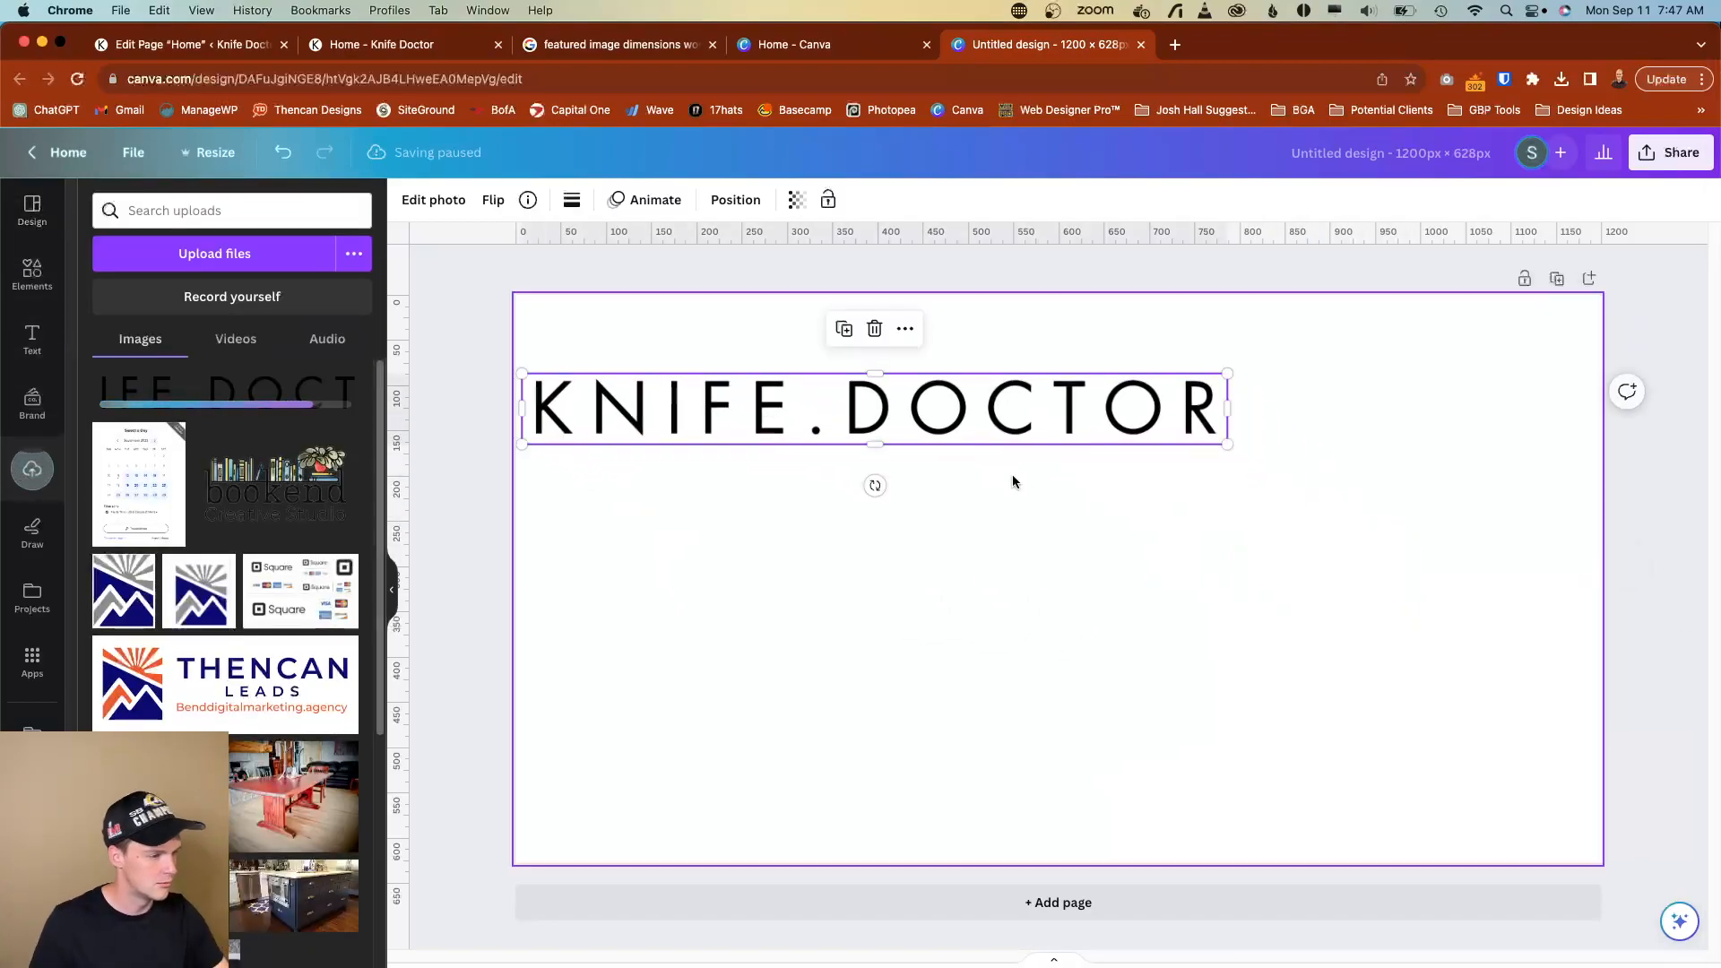
{"action": "left_click_drag", "start_coordinate": [1227, 444], "coordinate": [1566, 809]}
{"action": "left_click_drag", "start_coordinate": [1291, 442], "coordinate": [1284, 582]}
{"action": "left_click", "coordinate": [1291, 359]}
Name the Canva design "knife-doctor-featured-image".
{"action": "left_click", "coordinate": [1303, 157]}
{"action": "type", "text": "knife"}
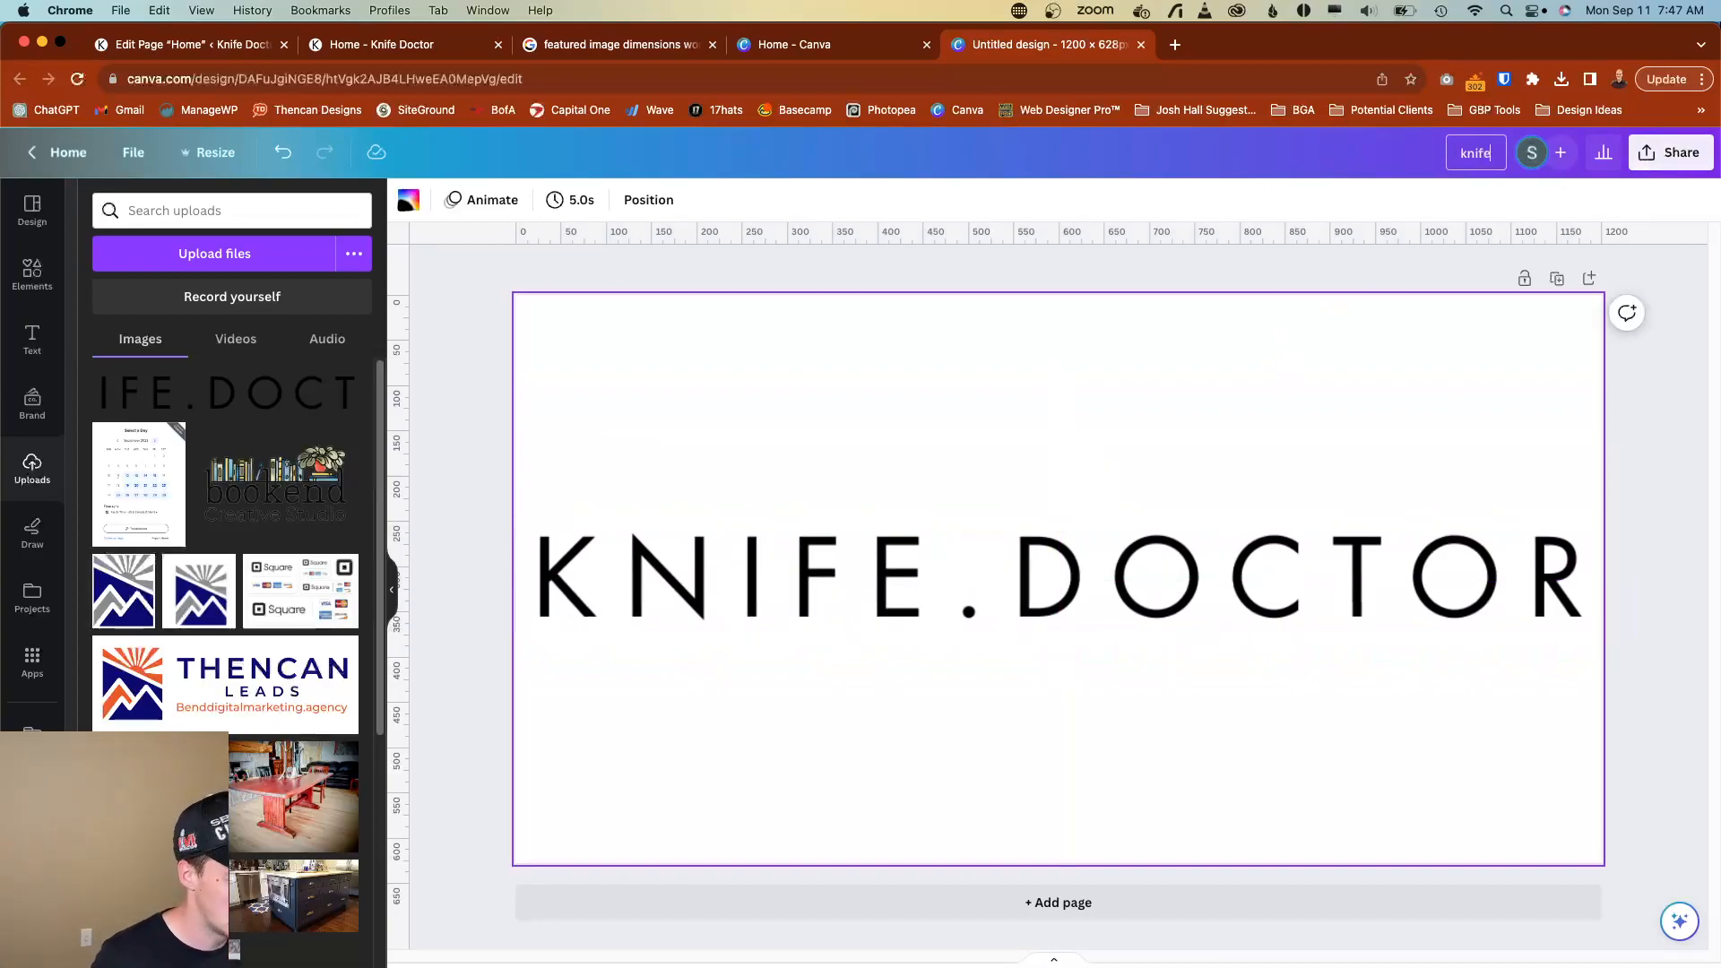
{"action": "type", "text": "-coc"}
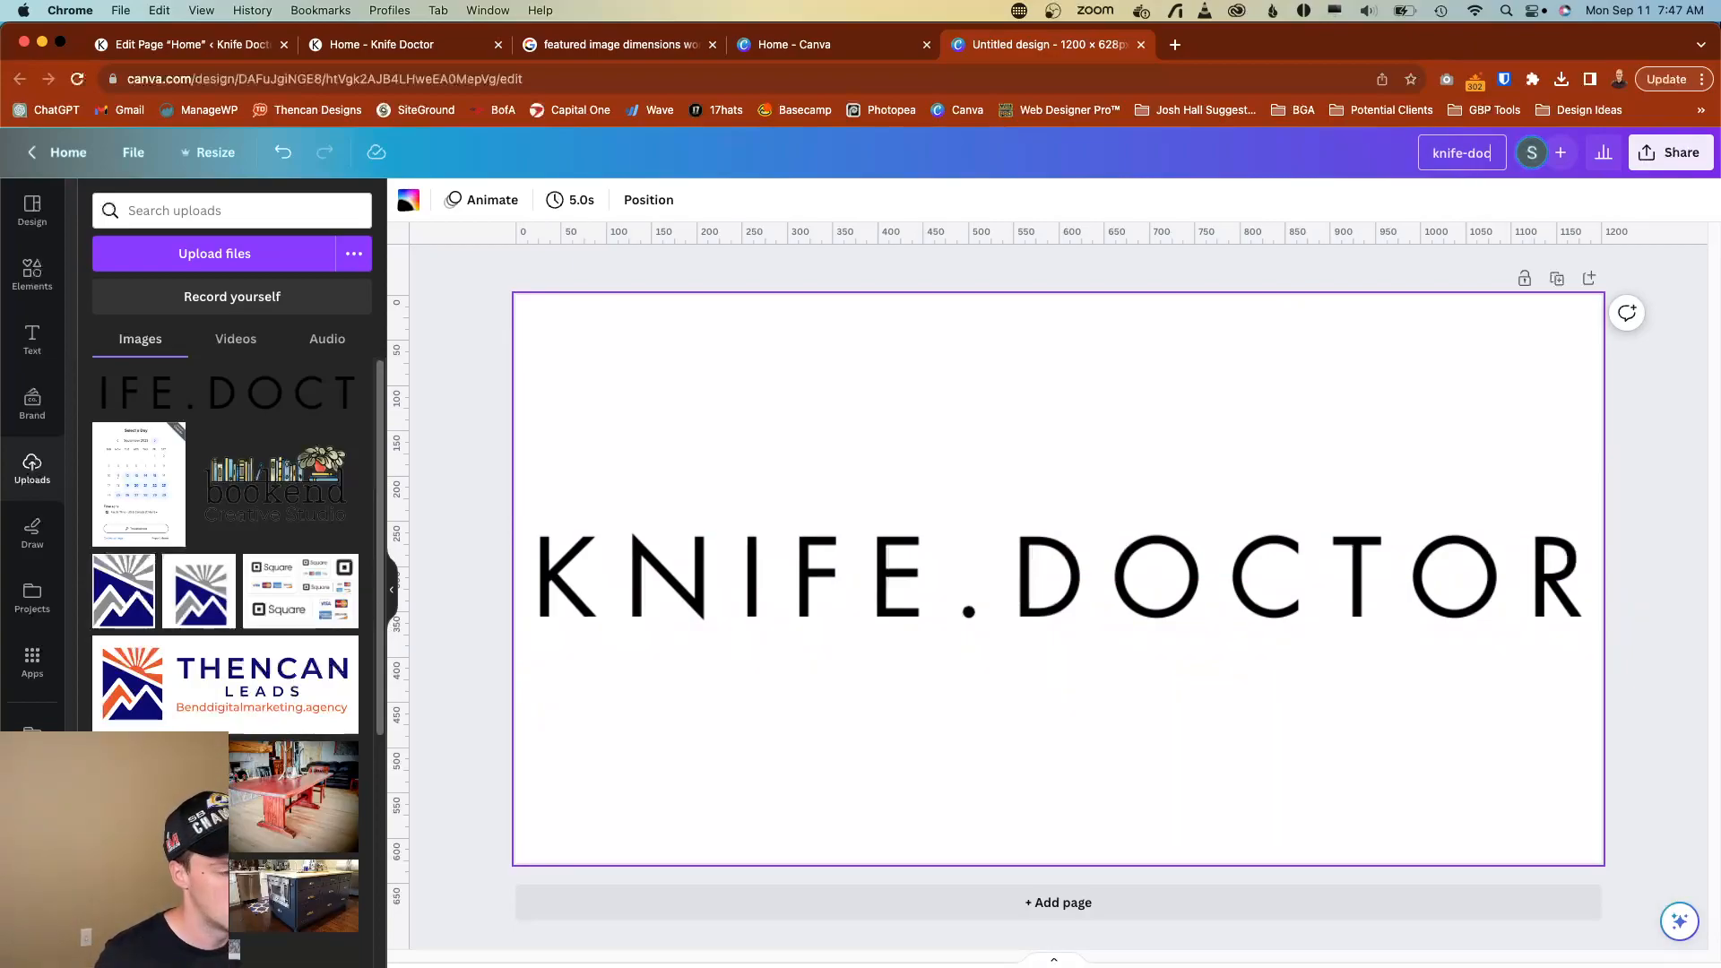
{"action": "type", "text": "tor-featured"}
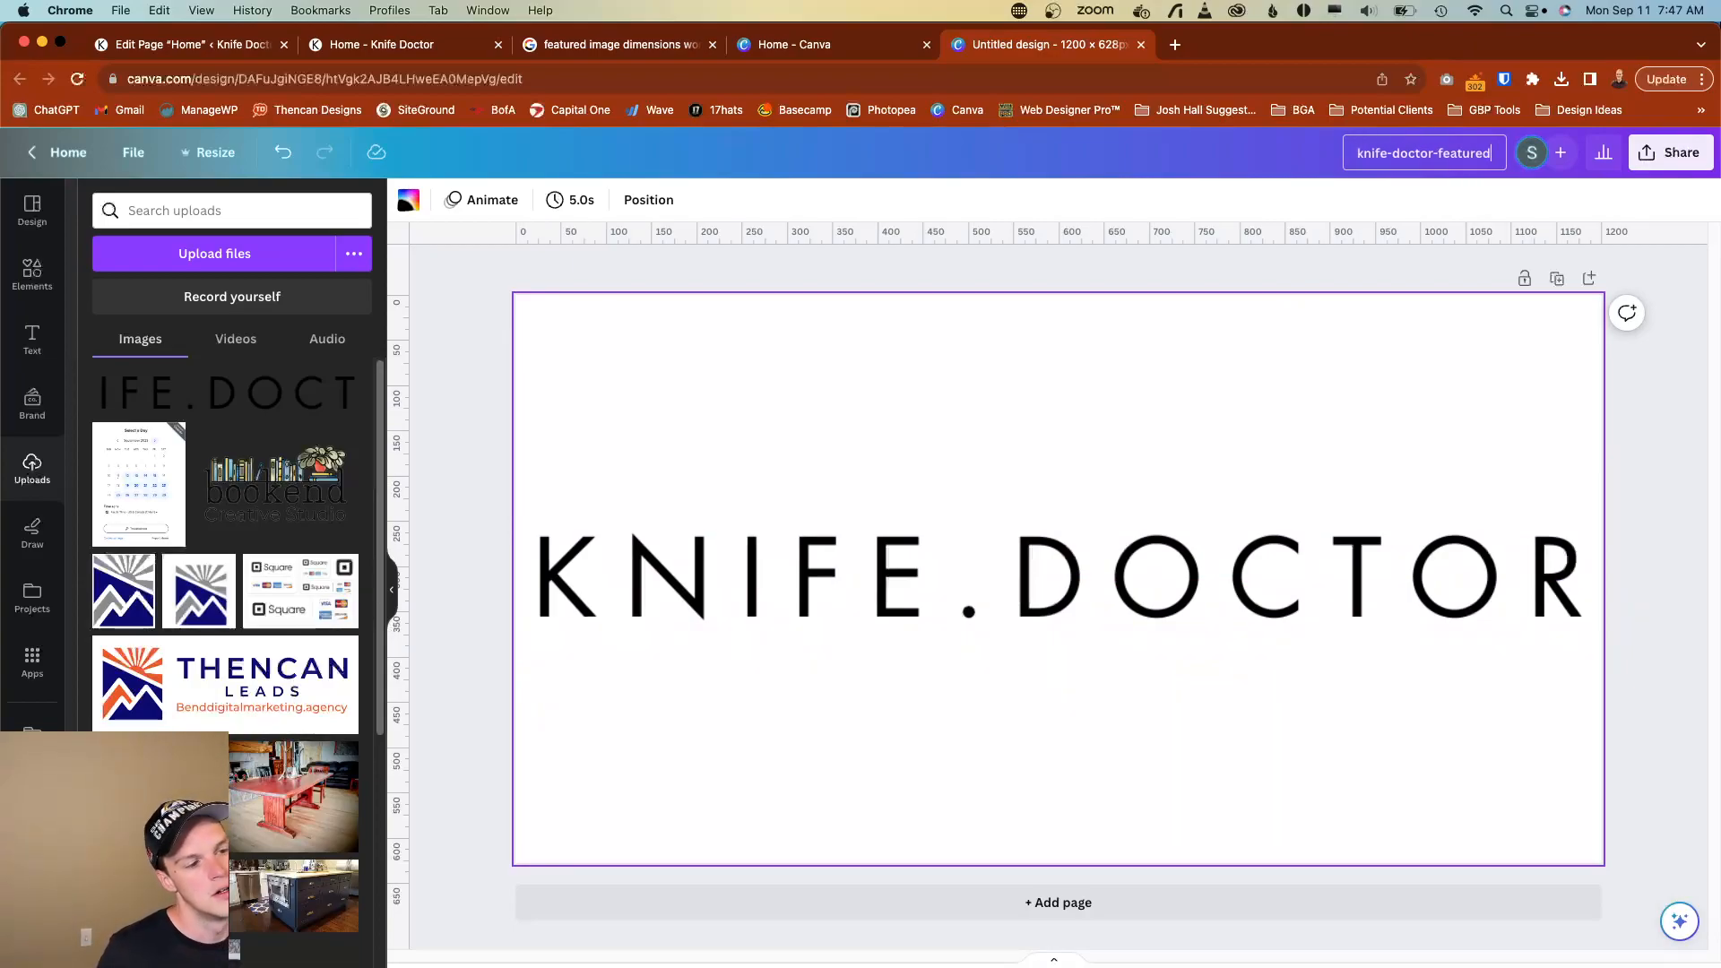
{"action": "type", "text": "-image"}
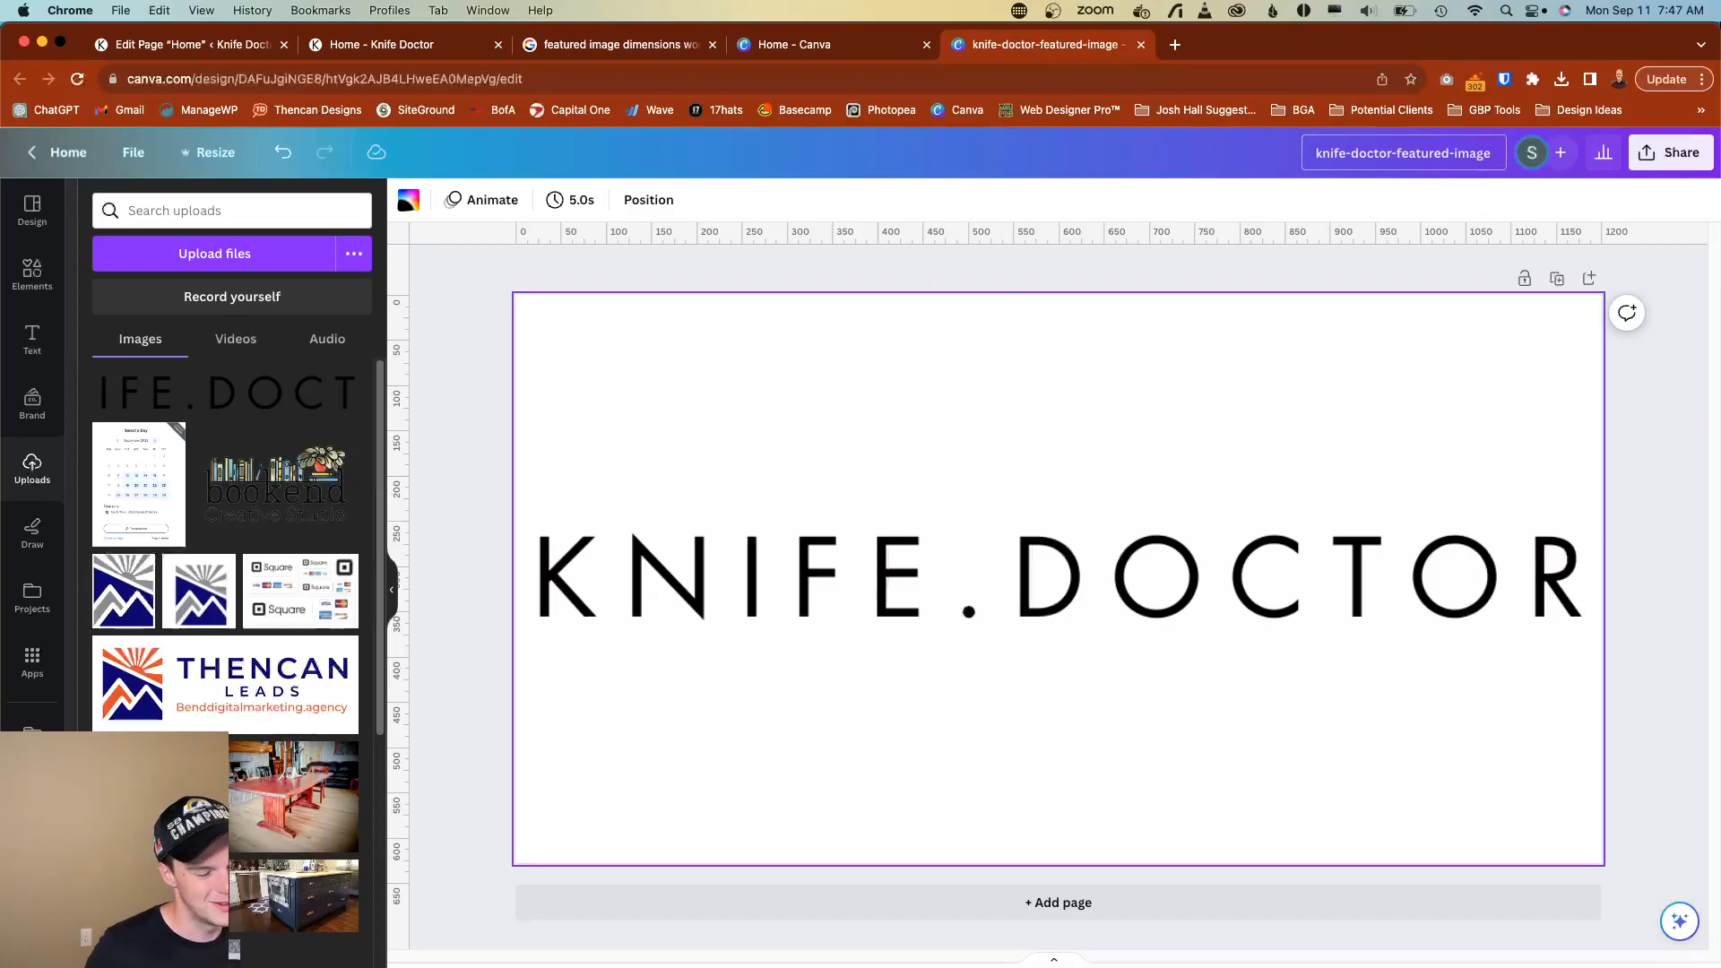
{"action": "key", "text": "Return"}
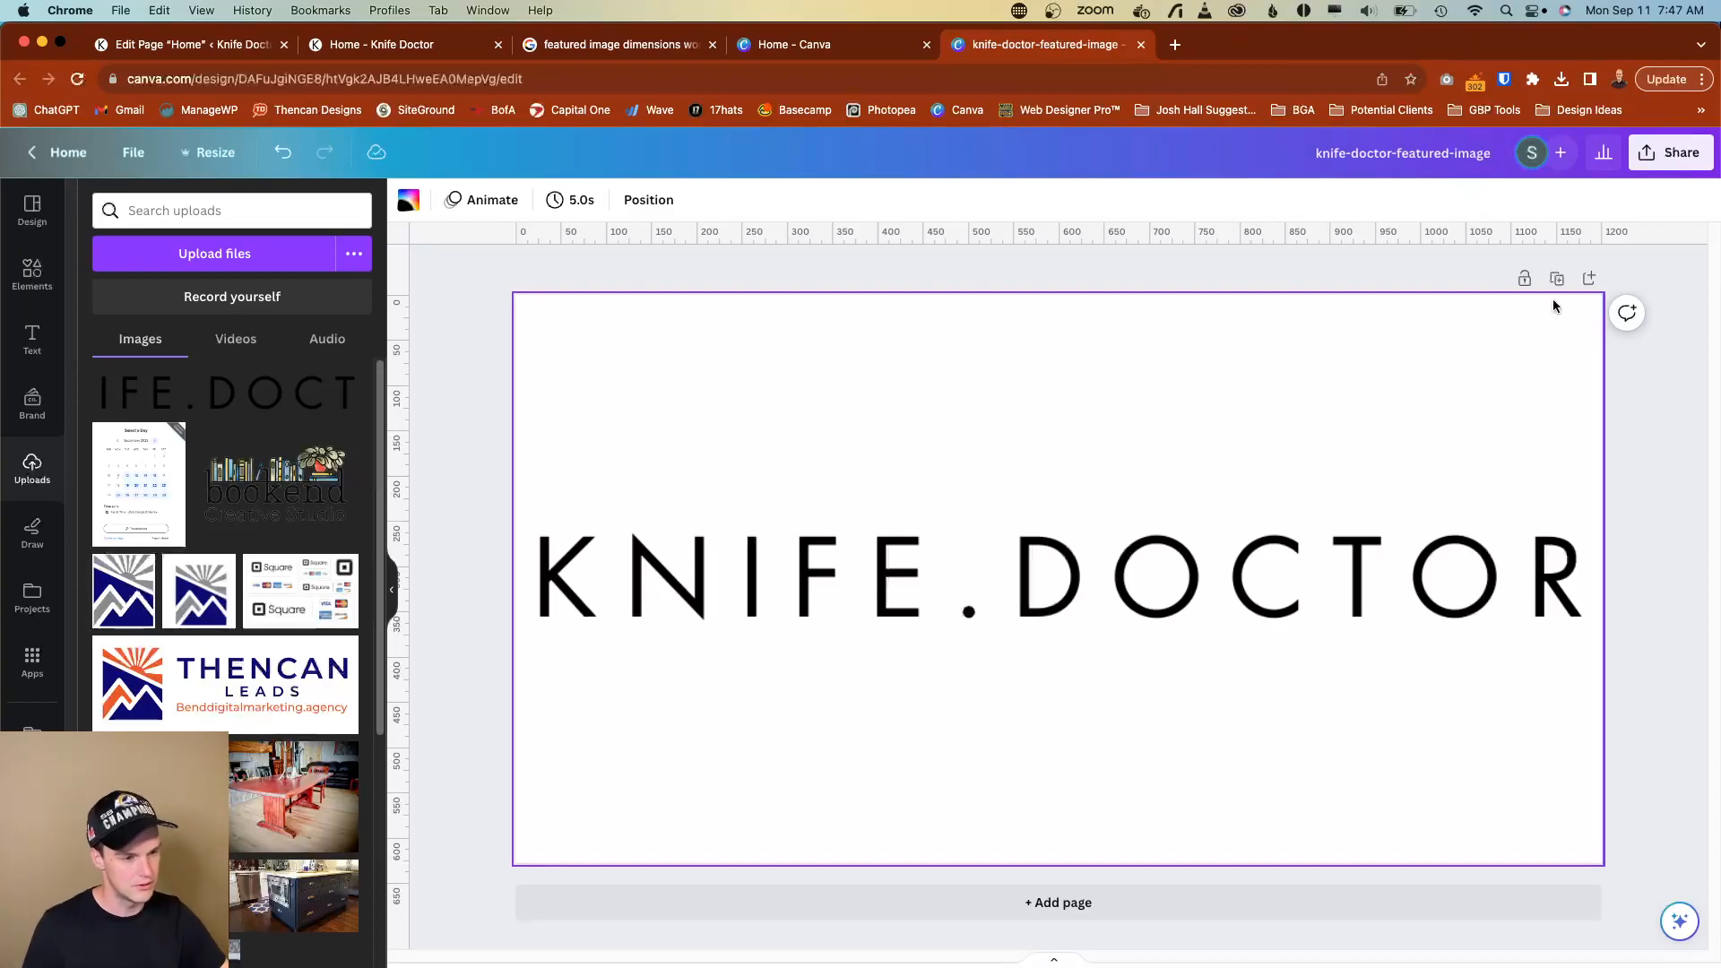
Download the design as a JPG with the quality reduced slightly.
{"action": "left_click", "coordinate": [1645, 154]}
{"action": "left_click", "coordinate": [1406, 607]}
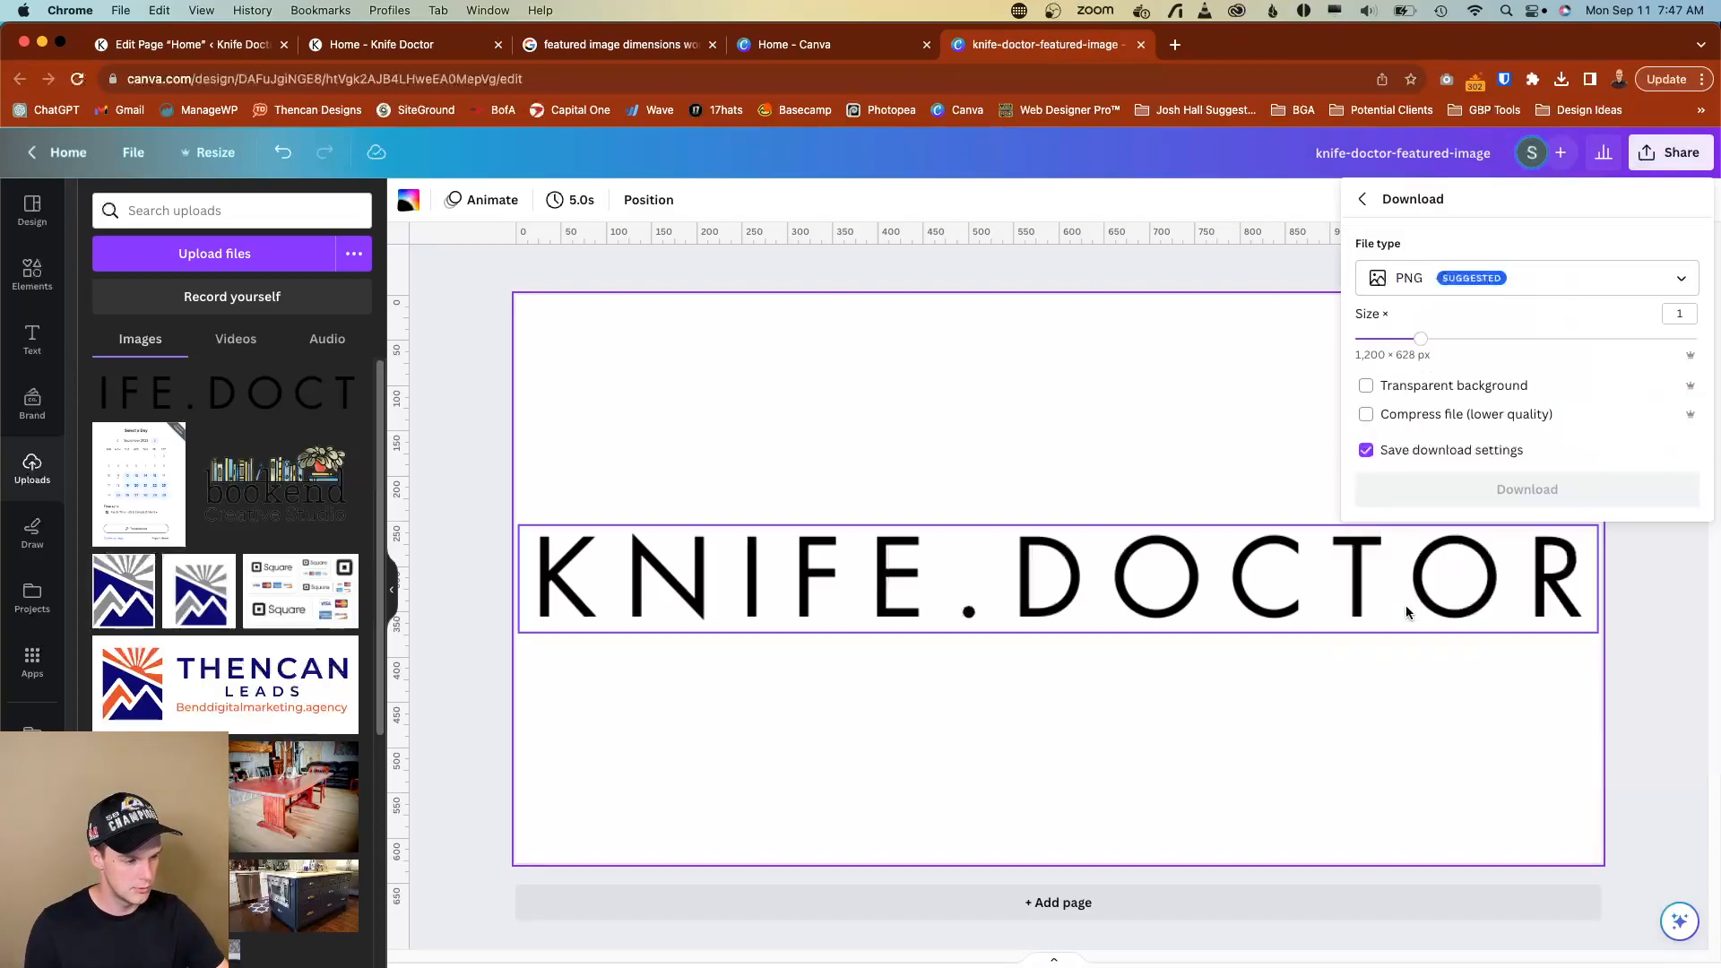
{"action": "left_click", "coordinate": [1406, 277]}
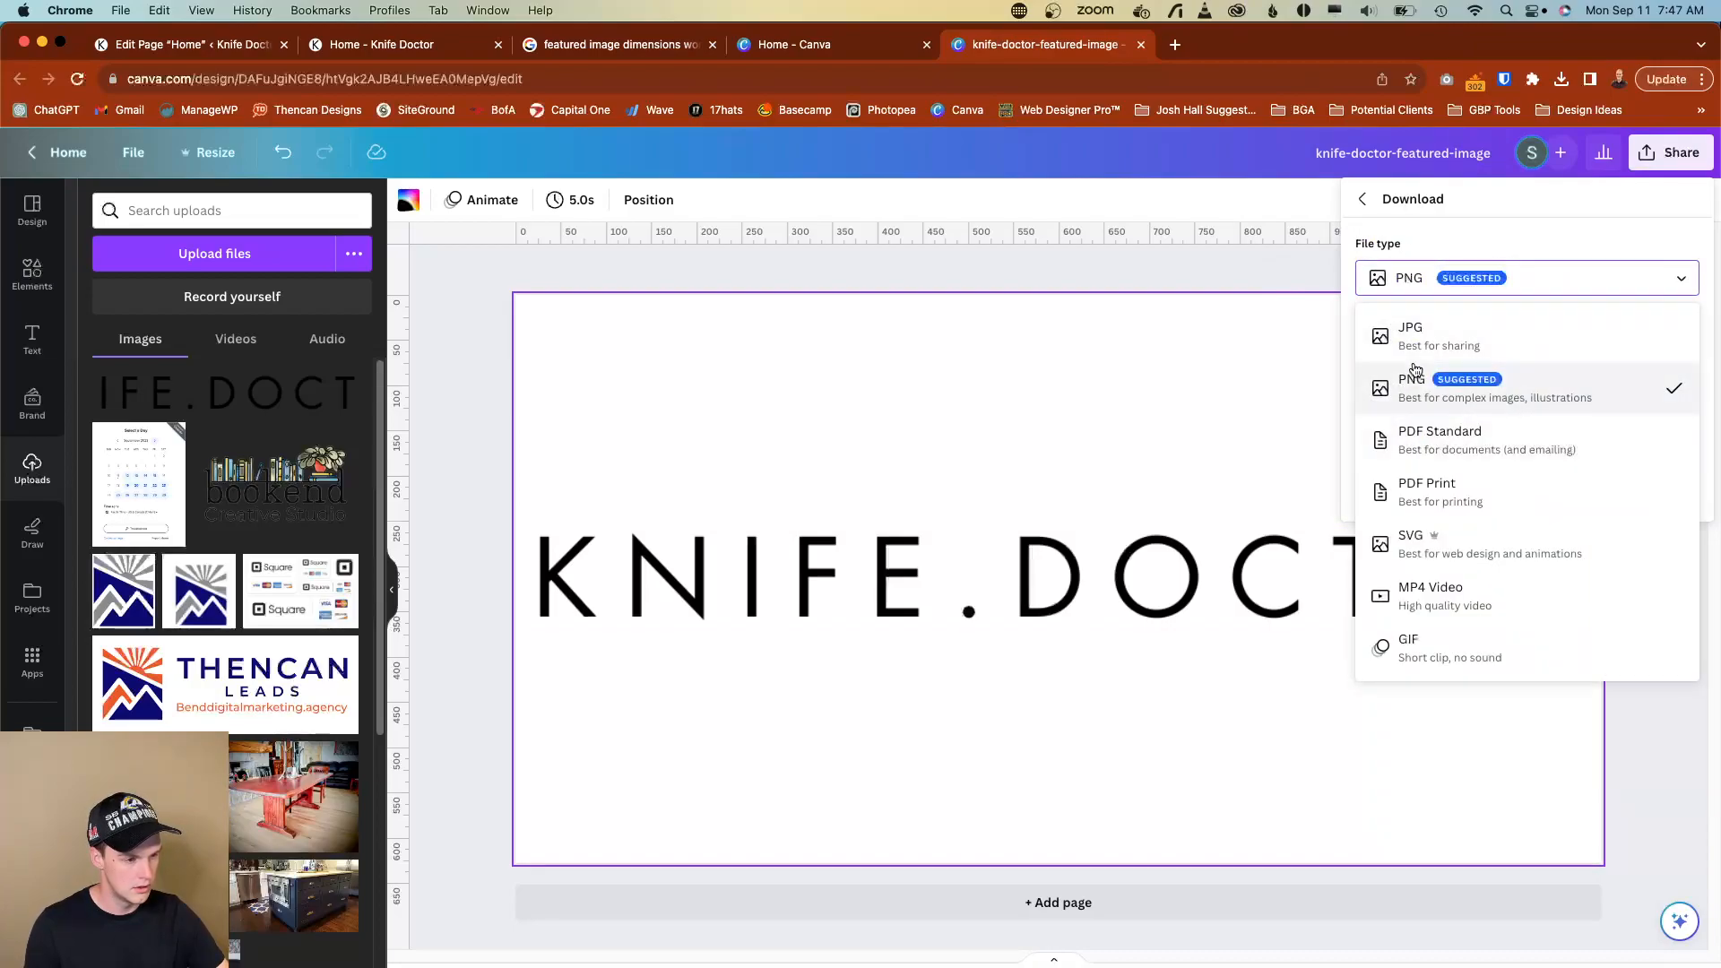
{"action": "left_click", "coordinate": [1425, 333]}
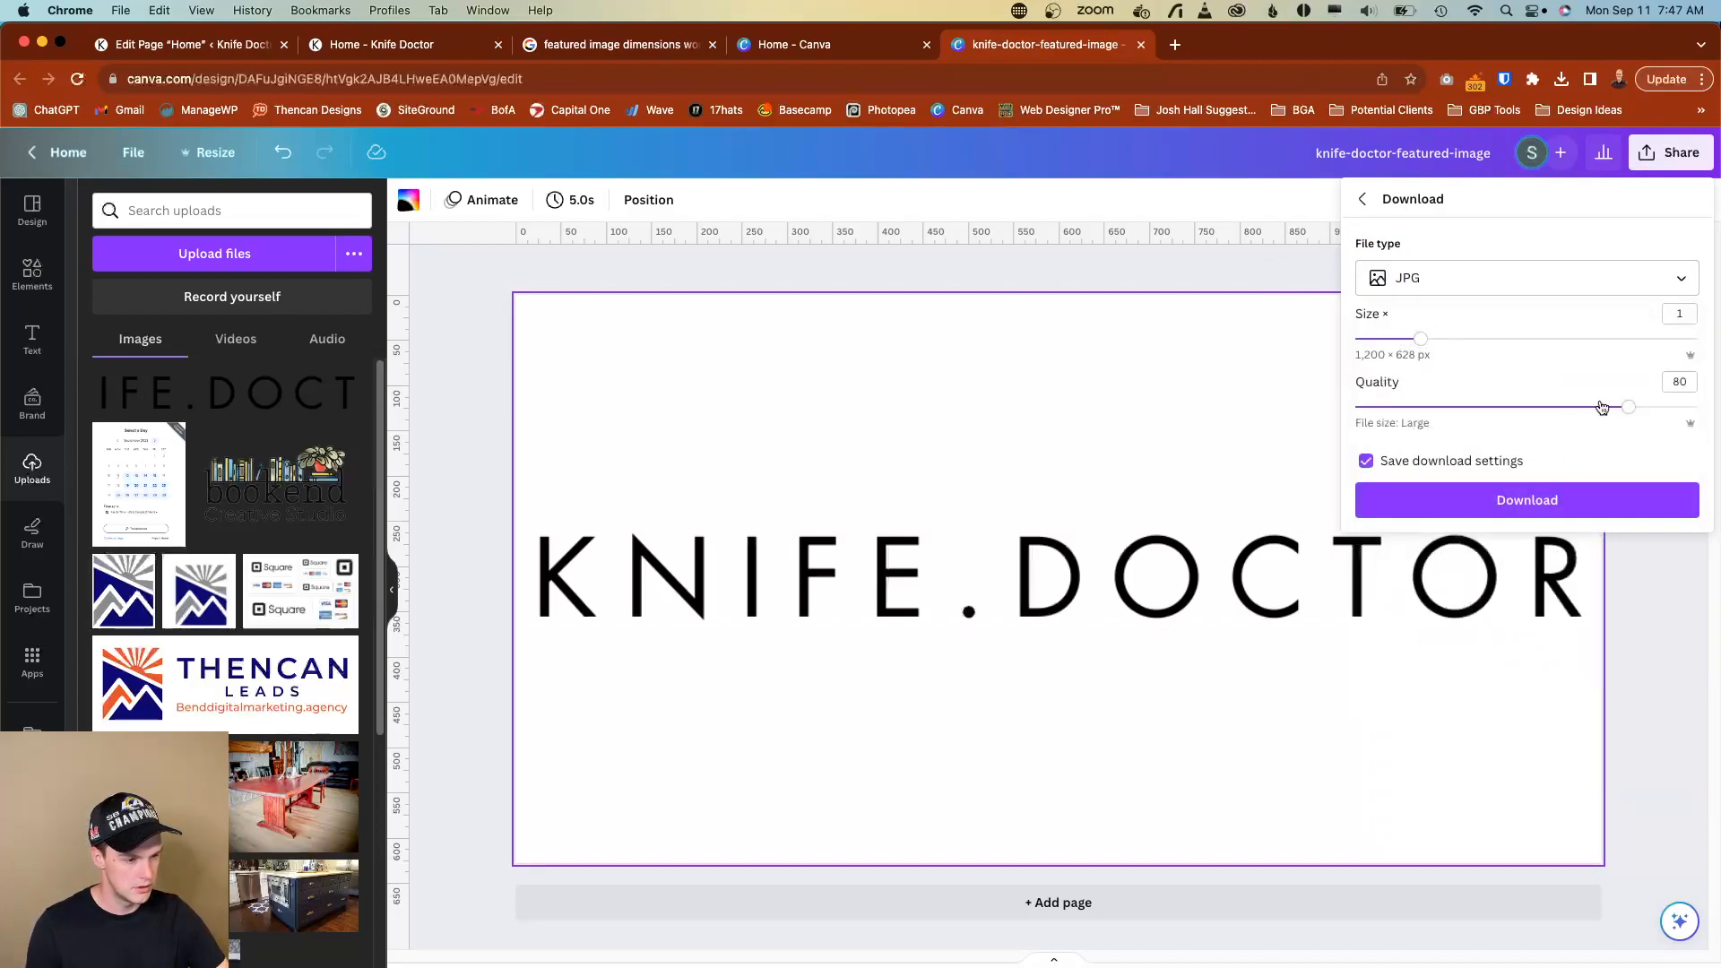
{"action": "left_click_drag", "start_coordinate": [1624, 409], "coordinate": [1612, 410]}
{"action": "left_click", "coordinate": [1529, 500]}
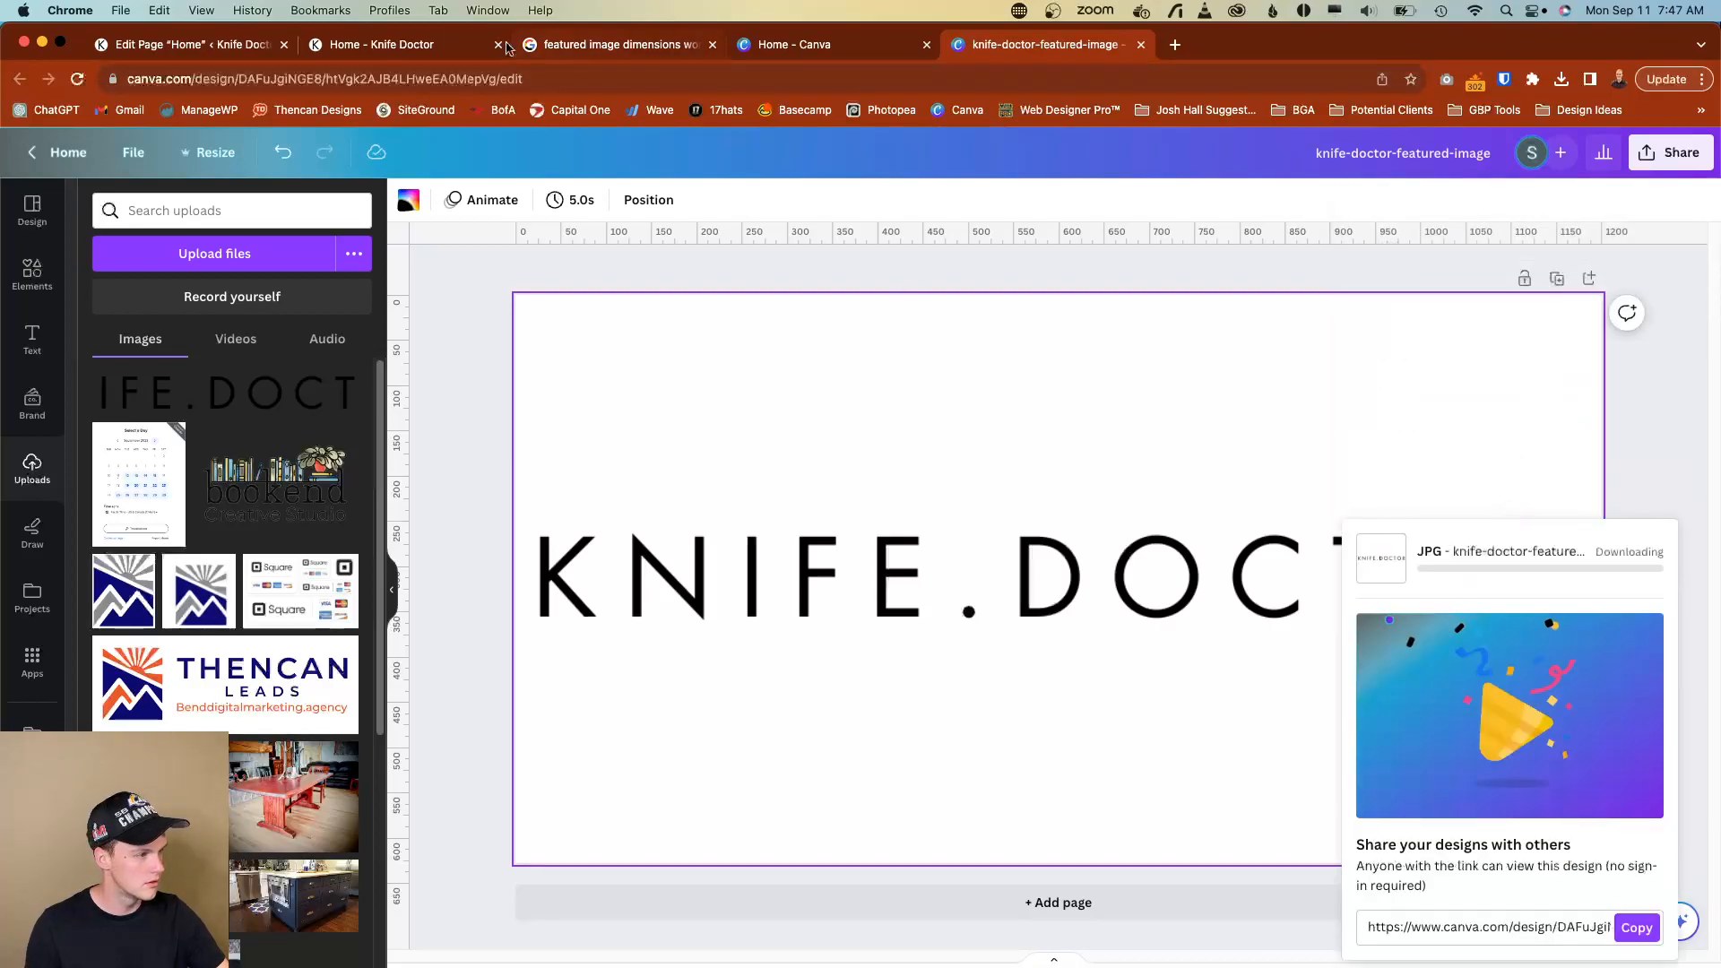
Return to the Home page editor in WordPress and upload knife-doctor-featured-image.jpg in the featured image media library.
{"action": "left_click", "coordinate": [193, 45]}
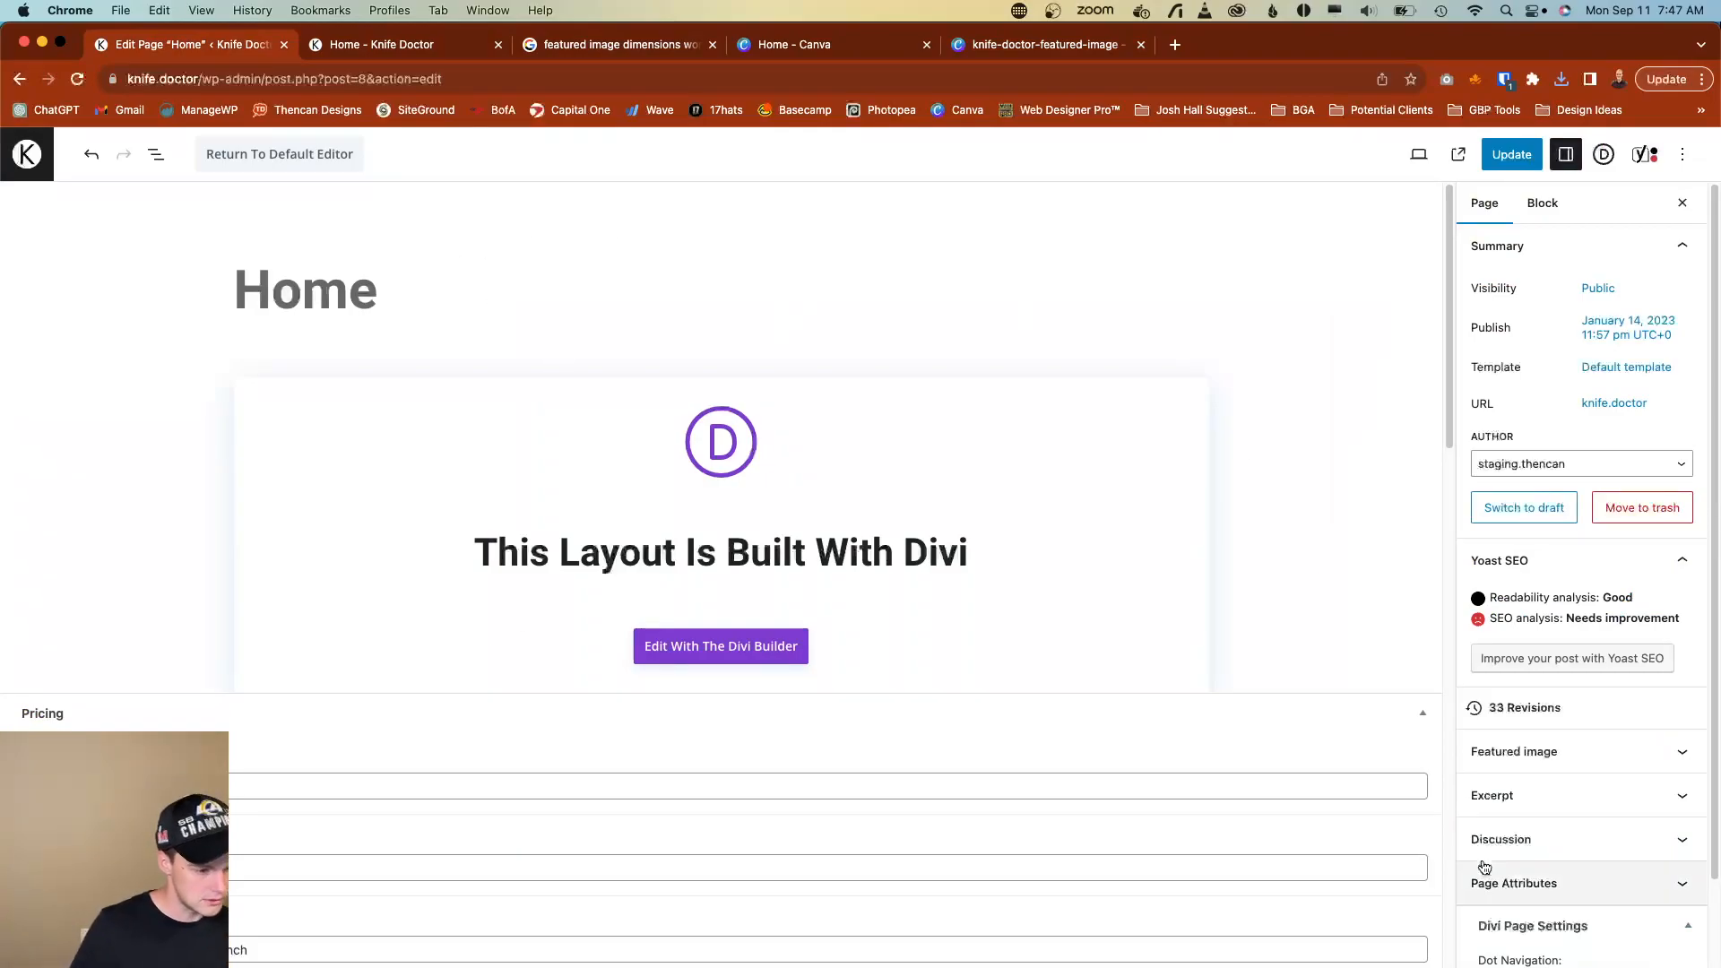
{"action": "left_click", "coordinate": [1535, 751]}
{"action": "scroll", "coordinate": [1535, 757], "scroll_direction": "down", "scroll_amount": 3}
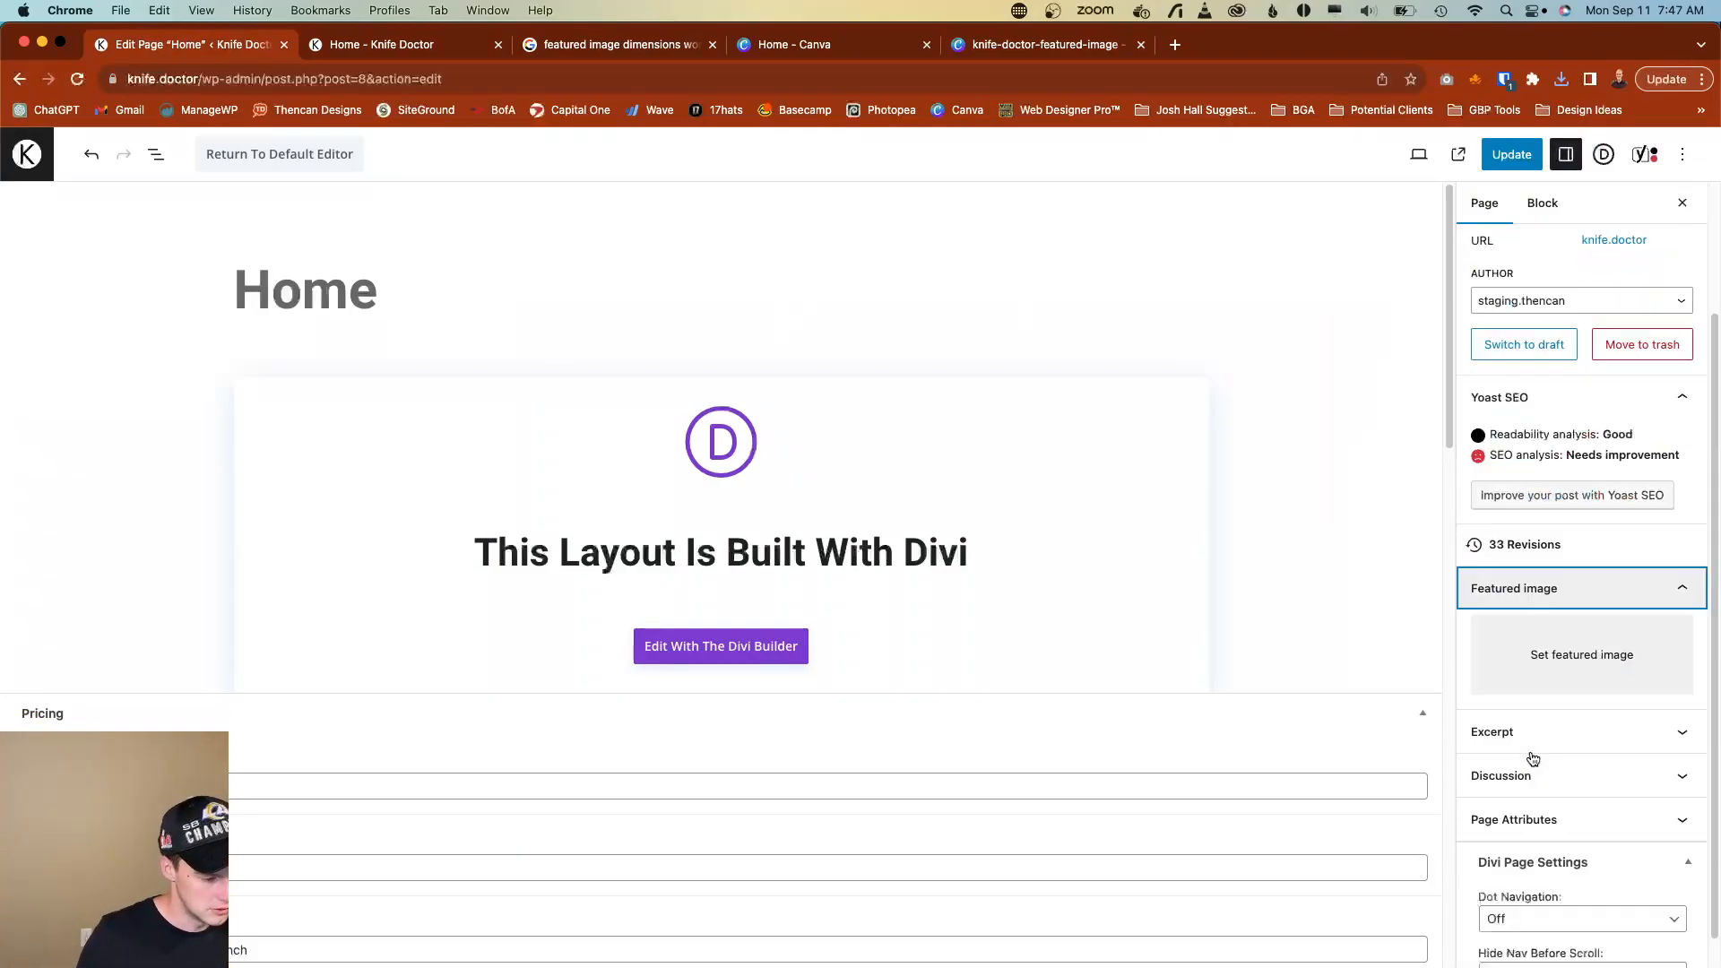
{"action": "left_click", "coordinate": [1560, 671]}
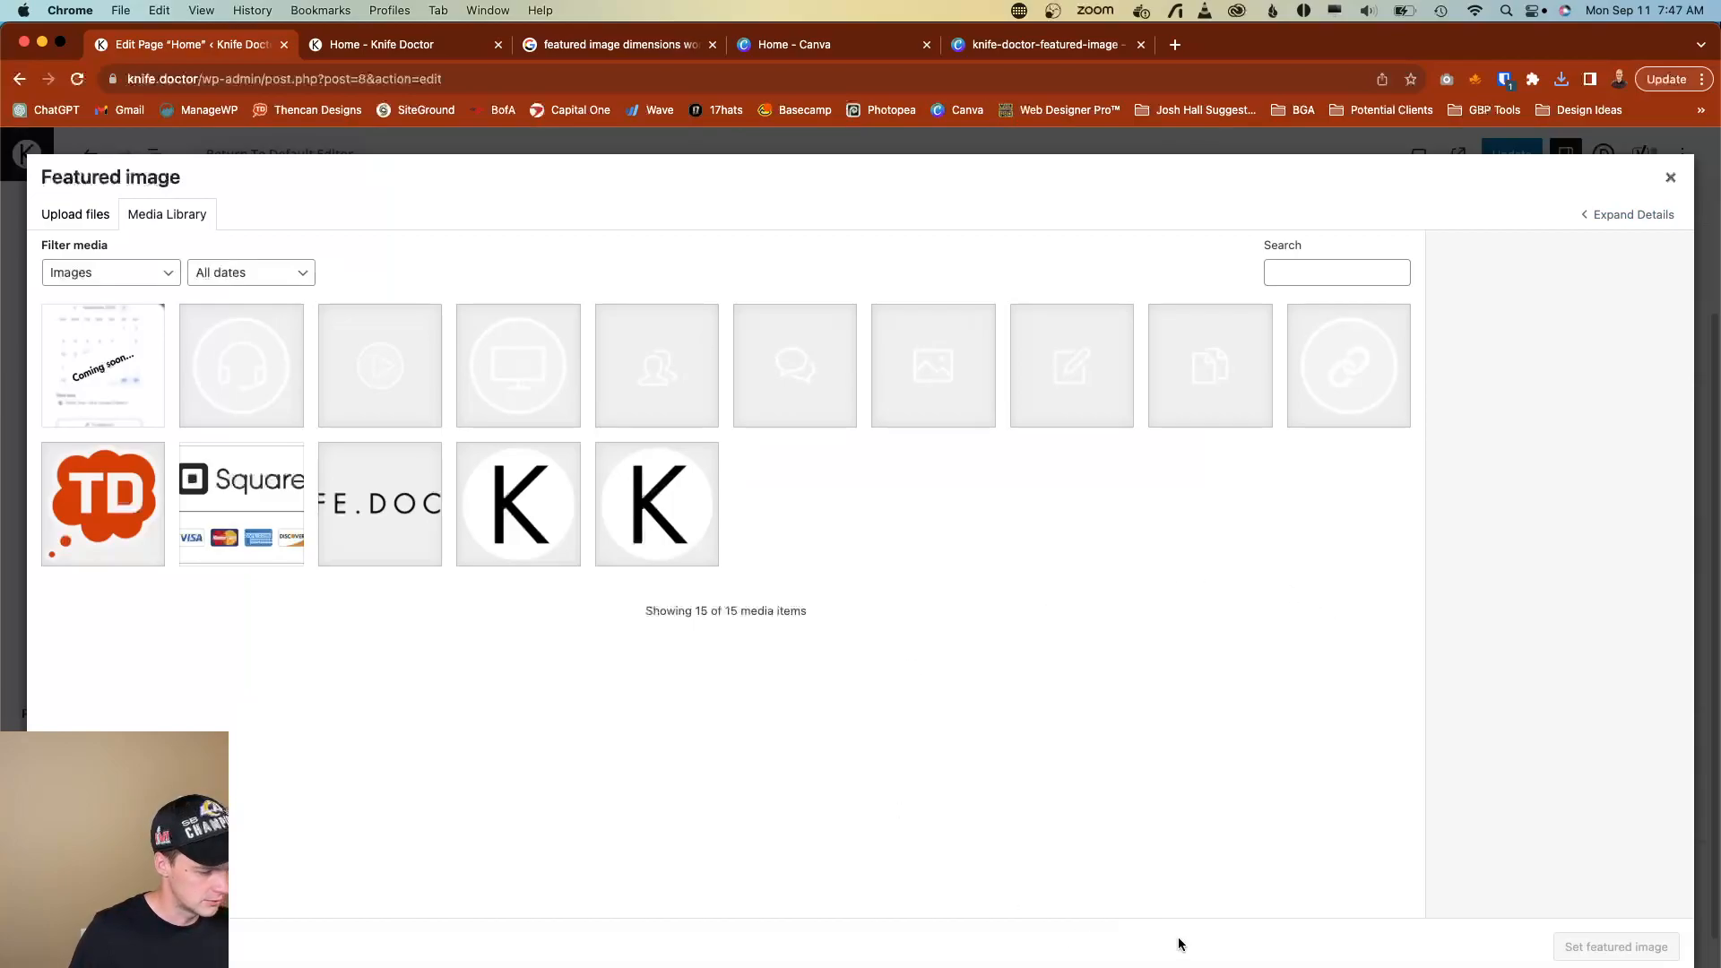
{"action": "left_click", "coordinate": [1578, 961]}
{"action": "left_click_drag", "start_coordinate": [1575, 911], "coordinate": [1302, 761]}
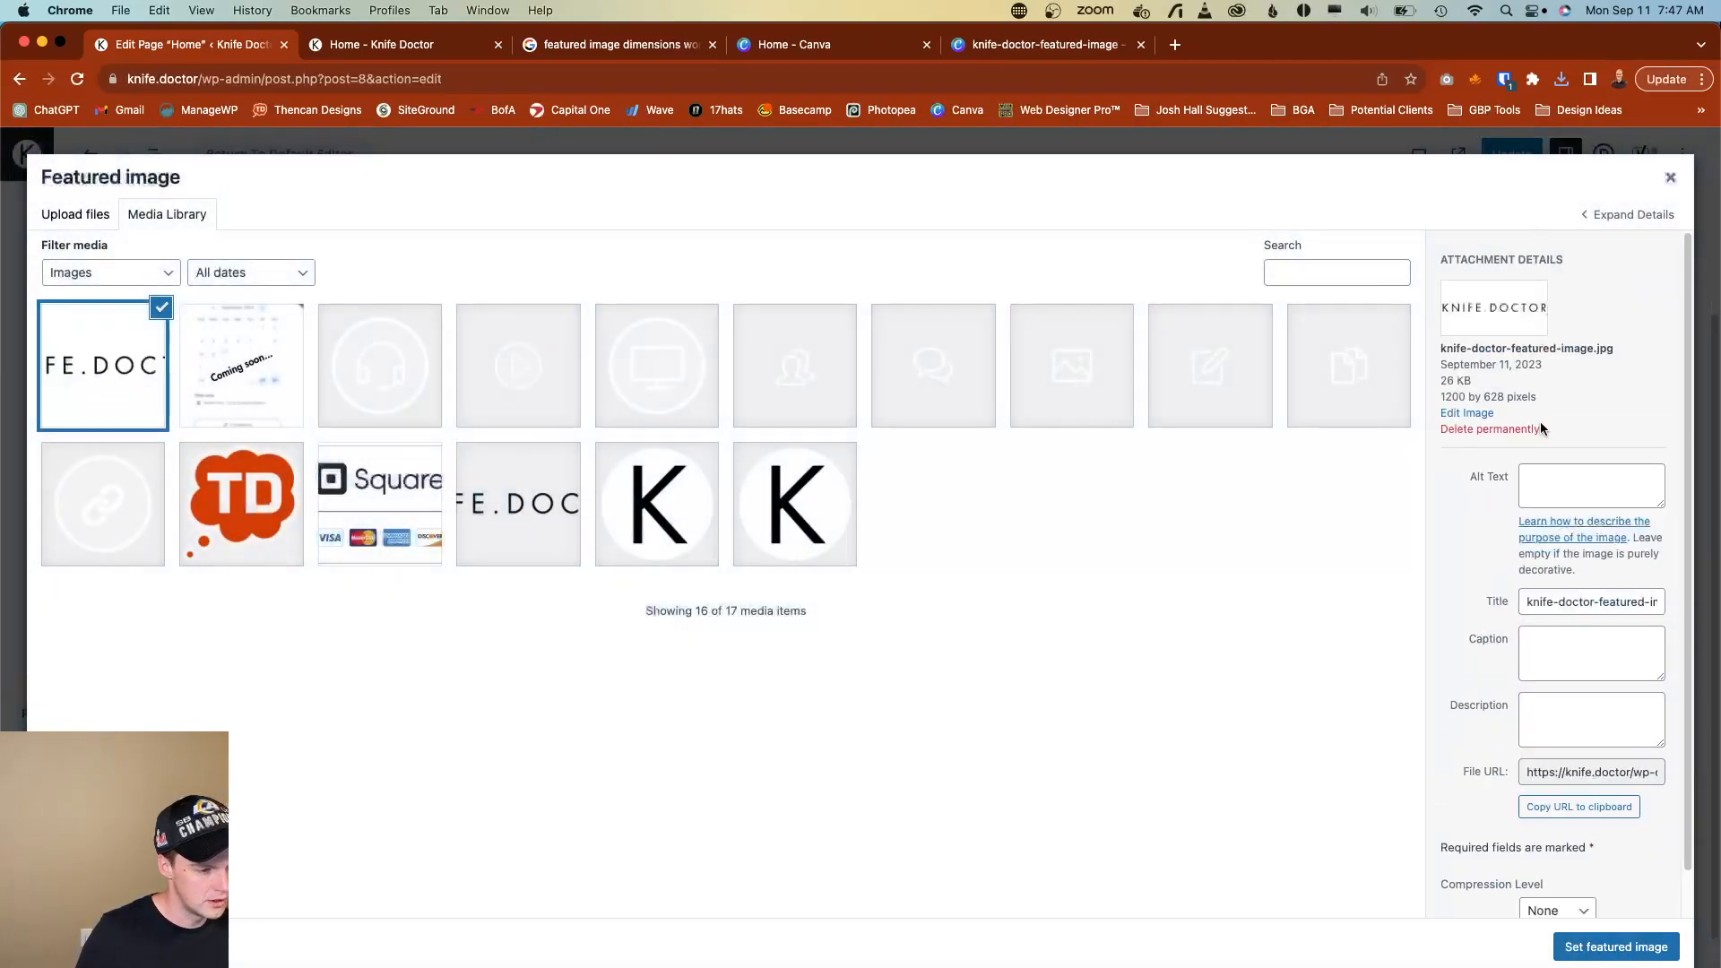
Copy the existing logo's alt text "Knife Doctor logo" into the new image's alt text, caption and description, and set it as featured image.
{"action": "left_click", "coordinate": [1544, 493]}
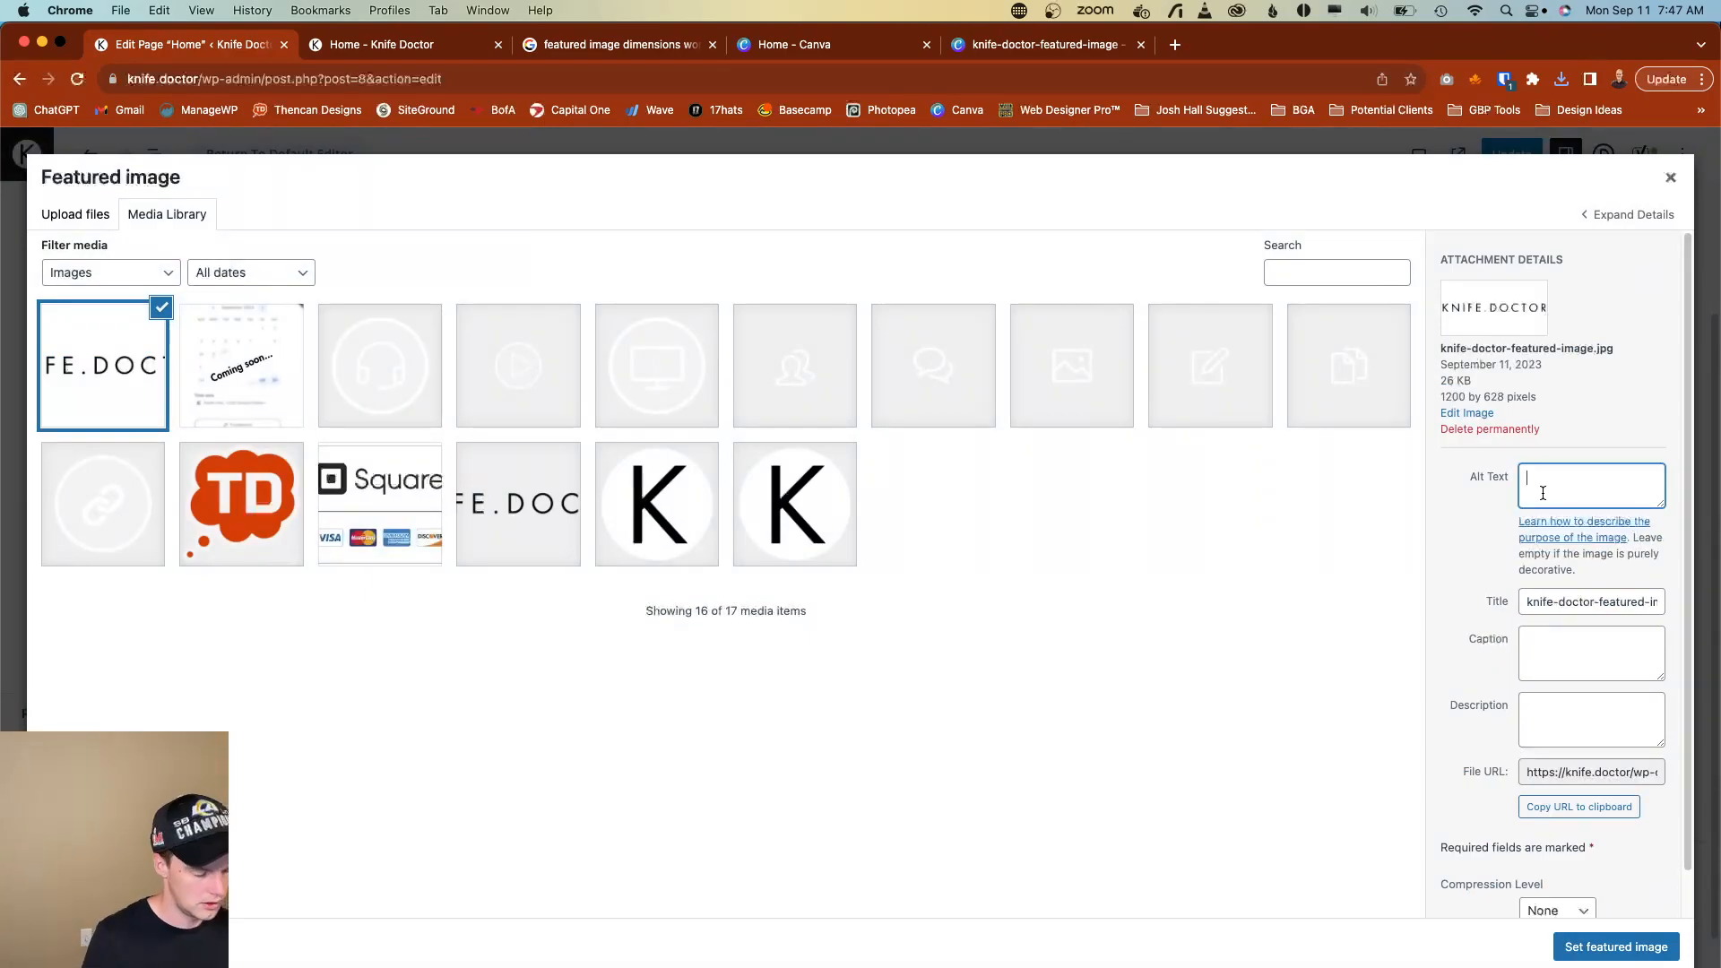
{"action": "left_click", "coordinate": [548, 551]}
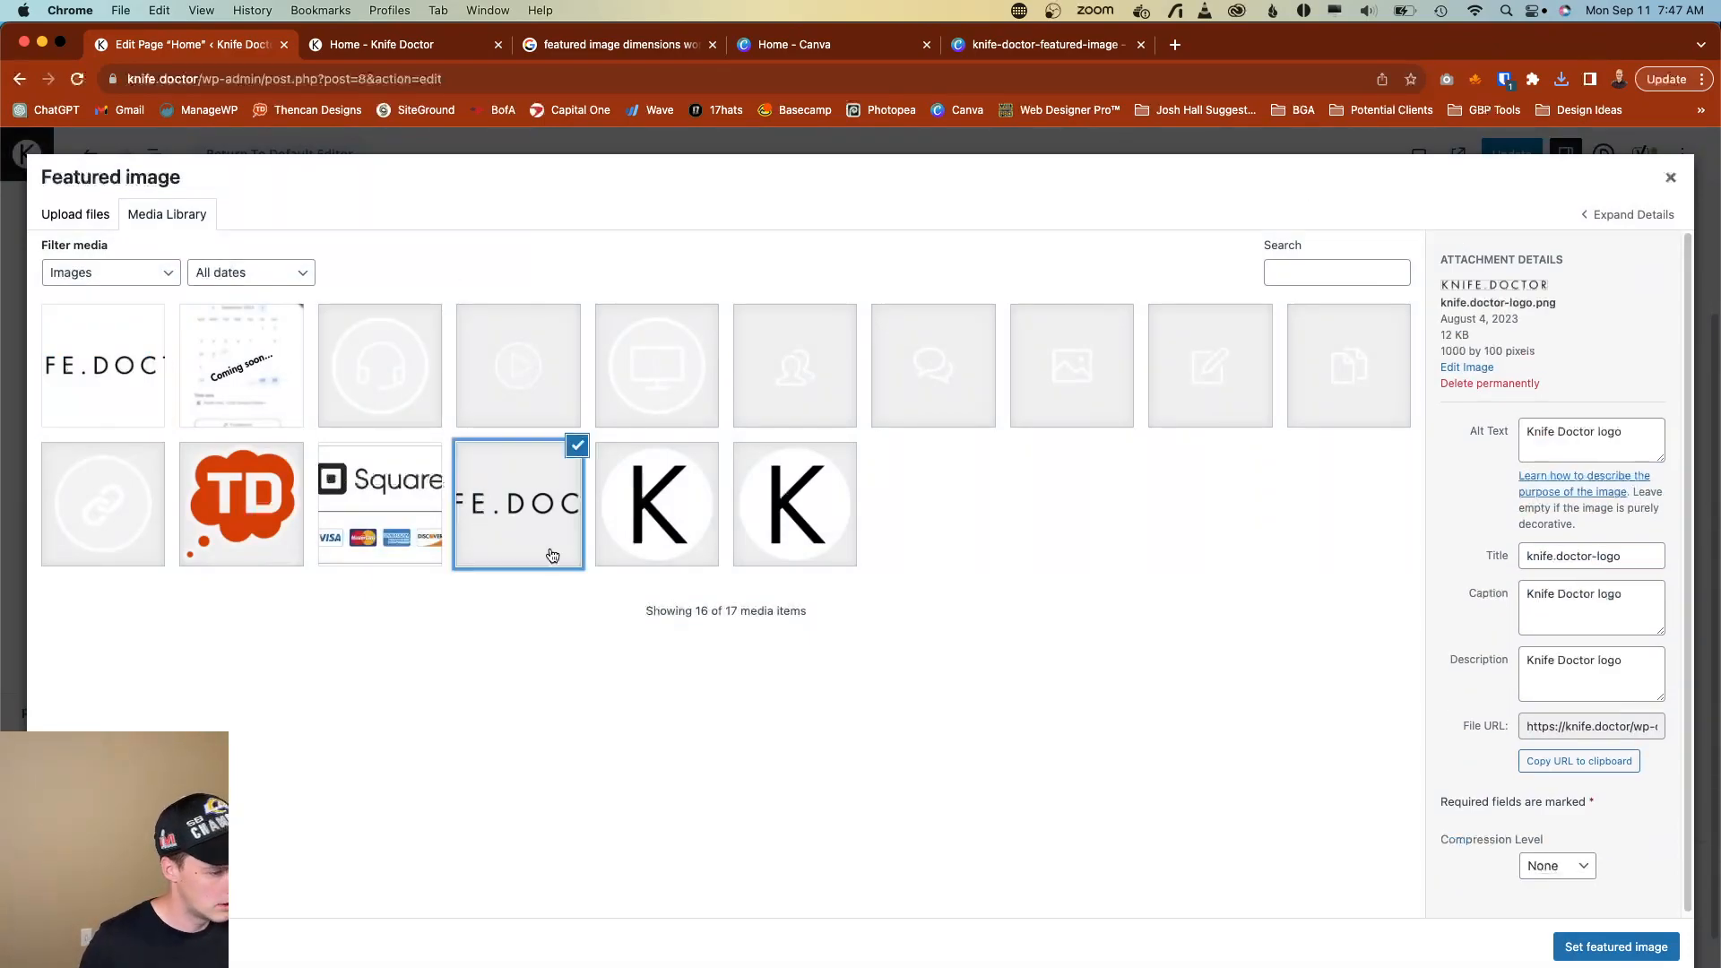
{"action": "triple_click", "coordinate": [1554, 446]}
{"action": "key", "text": "cmd+c"}
{"action": "left_click", "coordinate": [104, 371]}
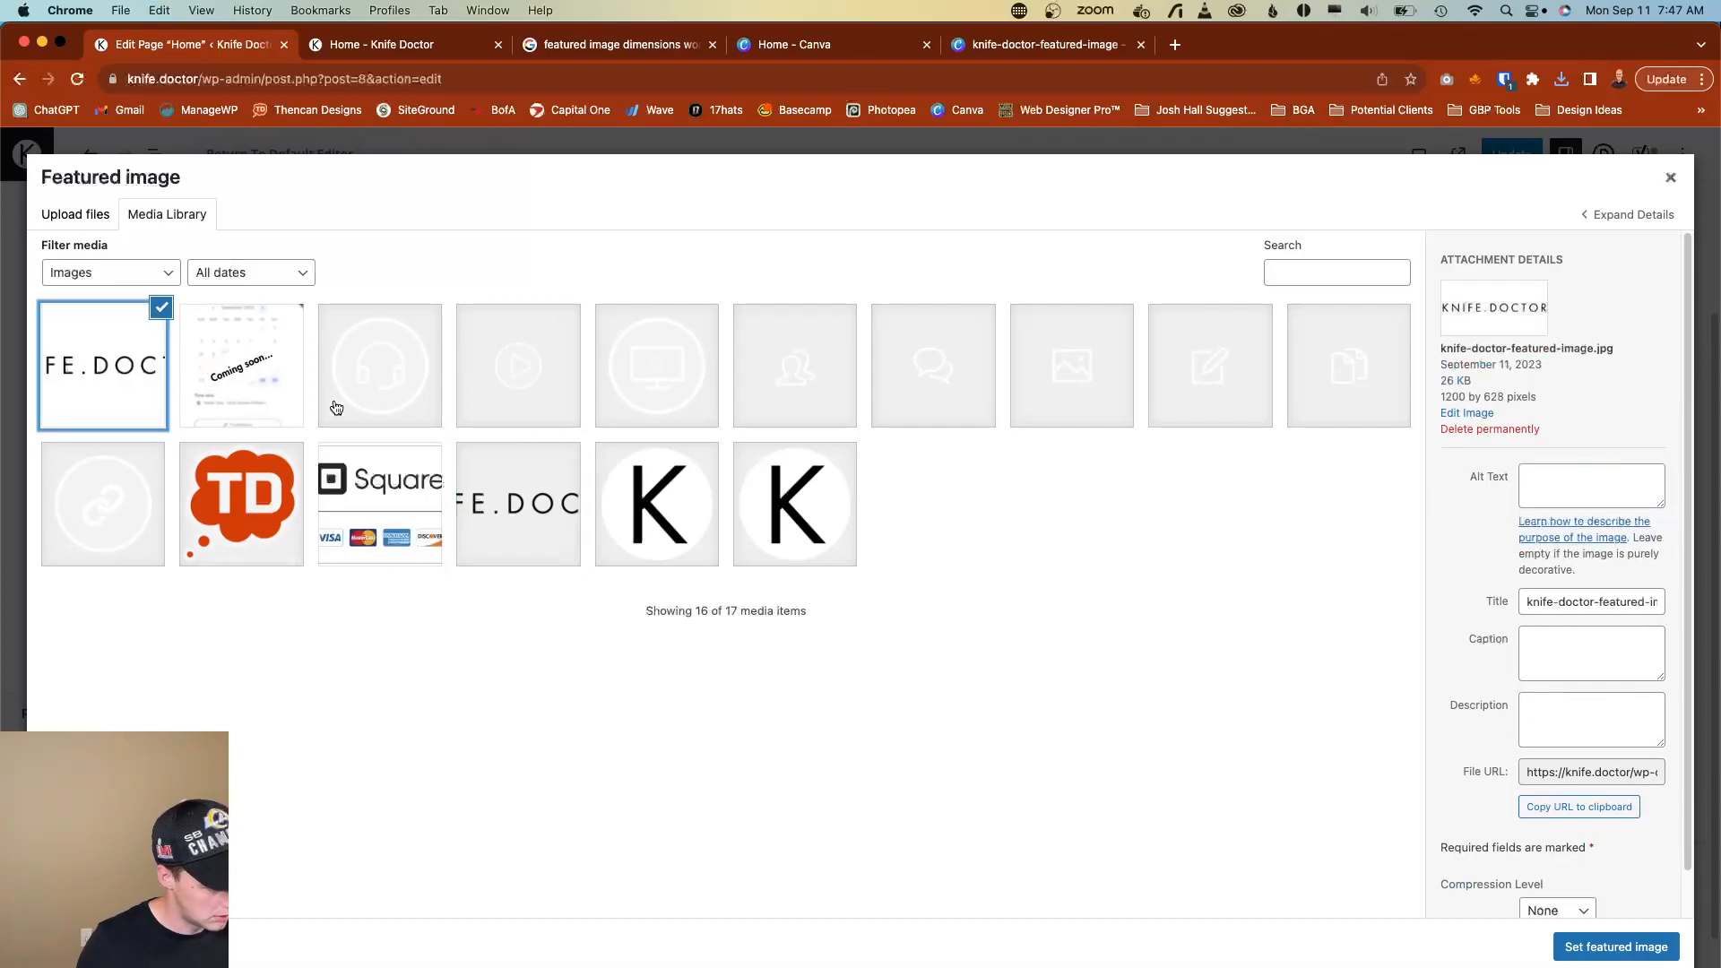
{"action": "left_click", "coordinate": [1544, 484]}
{"action": "key", "text": "cmd+v"}
{"action": "left_click", "coordinate": [1571, 650]}
{"action": "key", "text": "cmd+v"}
{"action": "left_click", "coordinate": [1565, 725]}
{"action": "key", "text": "cmd+v"}
{"action": "left_click", "coordinate": [1580, 947]}
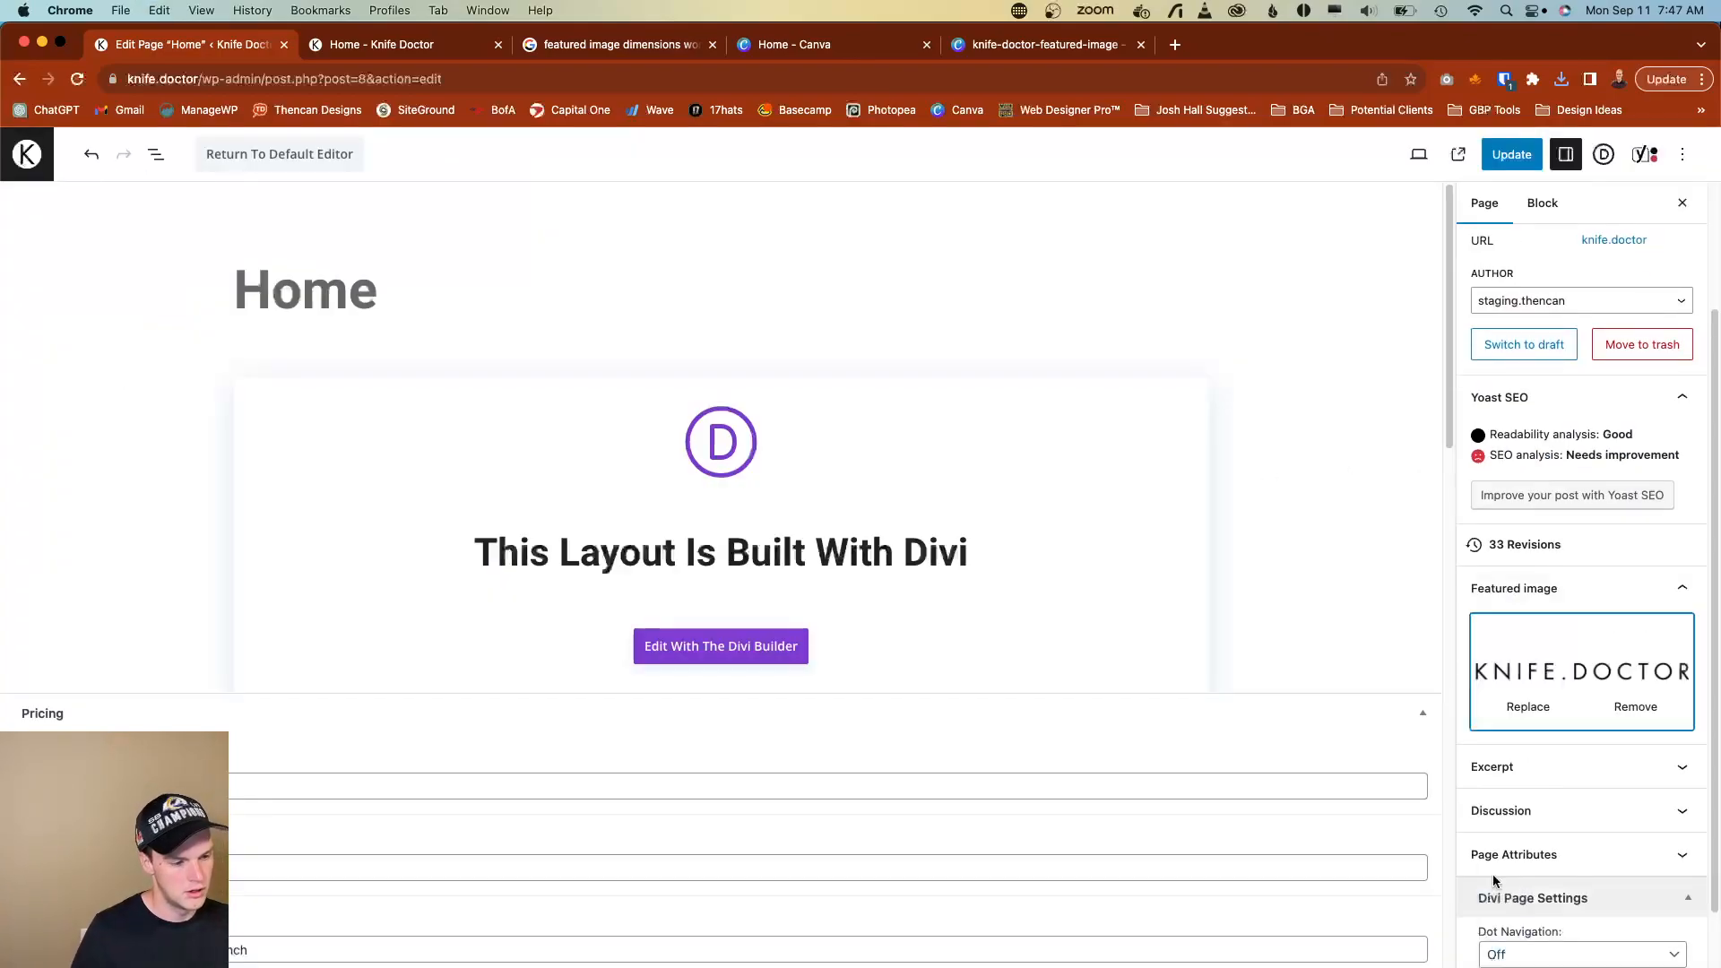
Enter "knife sharpening bend oregon" as the Home page's Yoast focus keyphrase.
{"action": "scroll", "coordinate": [1560, 812], "scroll_direction": "down", "scroll_amount": 2}
{"action": "scroll", "coordinate": [717, 574], "scroll_direction": "down", "scroll_amount": 4}
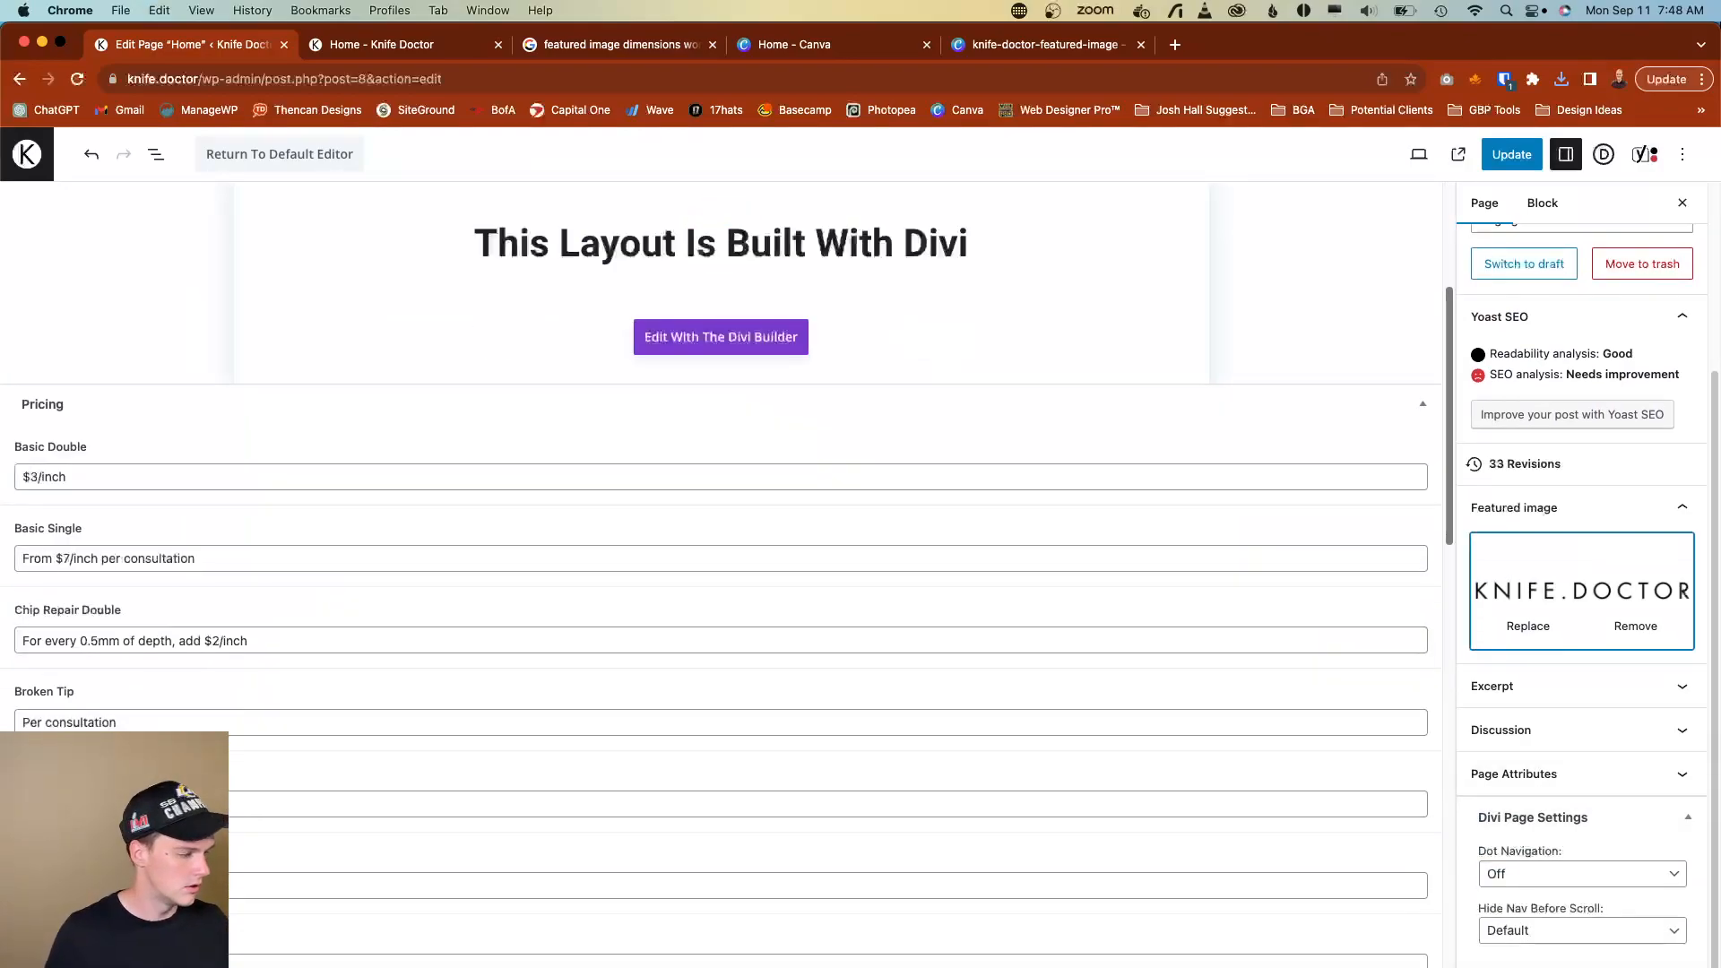
{"action": "scroll", "coordinate": [88, 663], "scroll_direction": "down", "scroll_amount": 8}
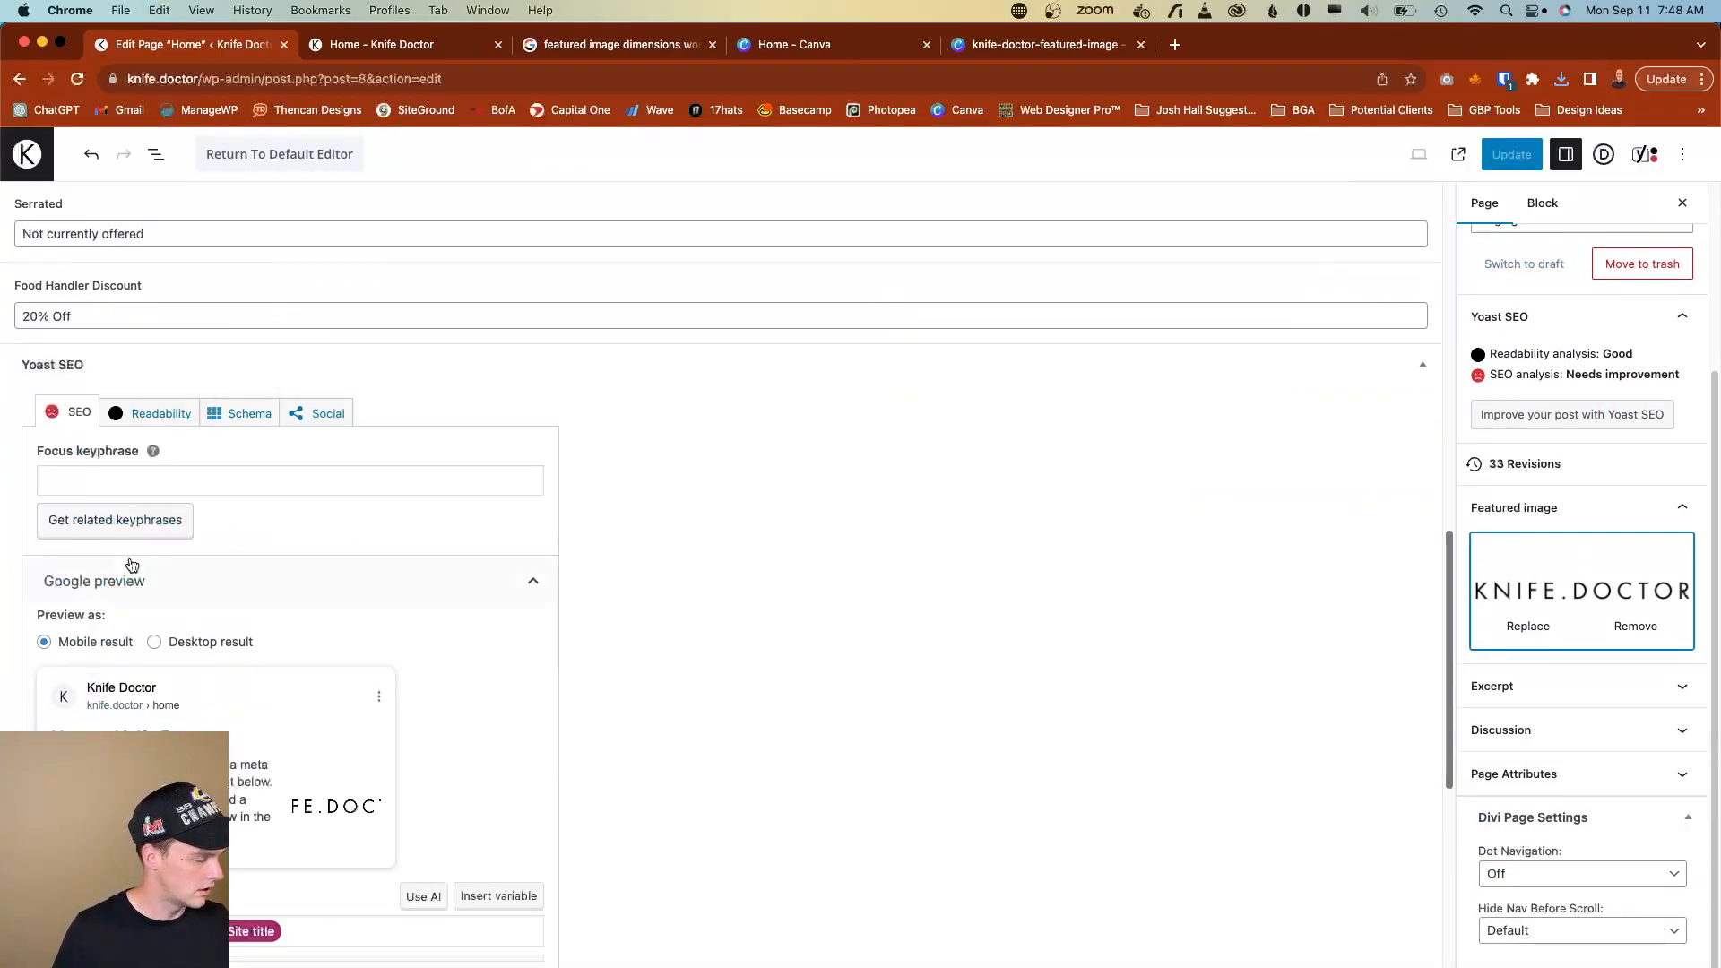
{"action": "left_click", "coordinate": [164, 475]}
{"action": "type", "text": "knf"}
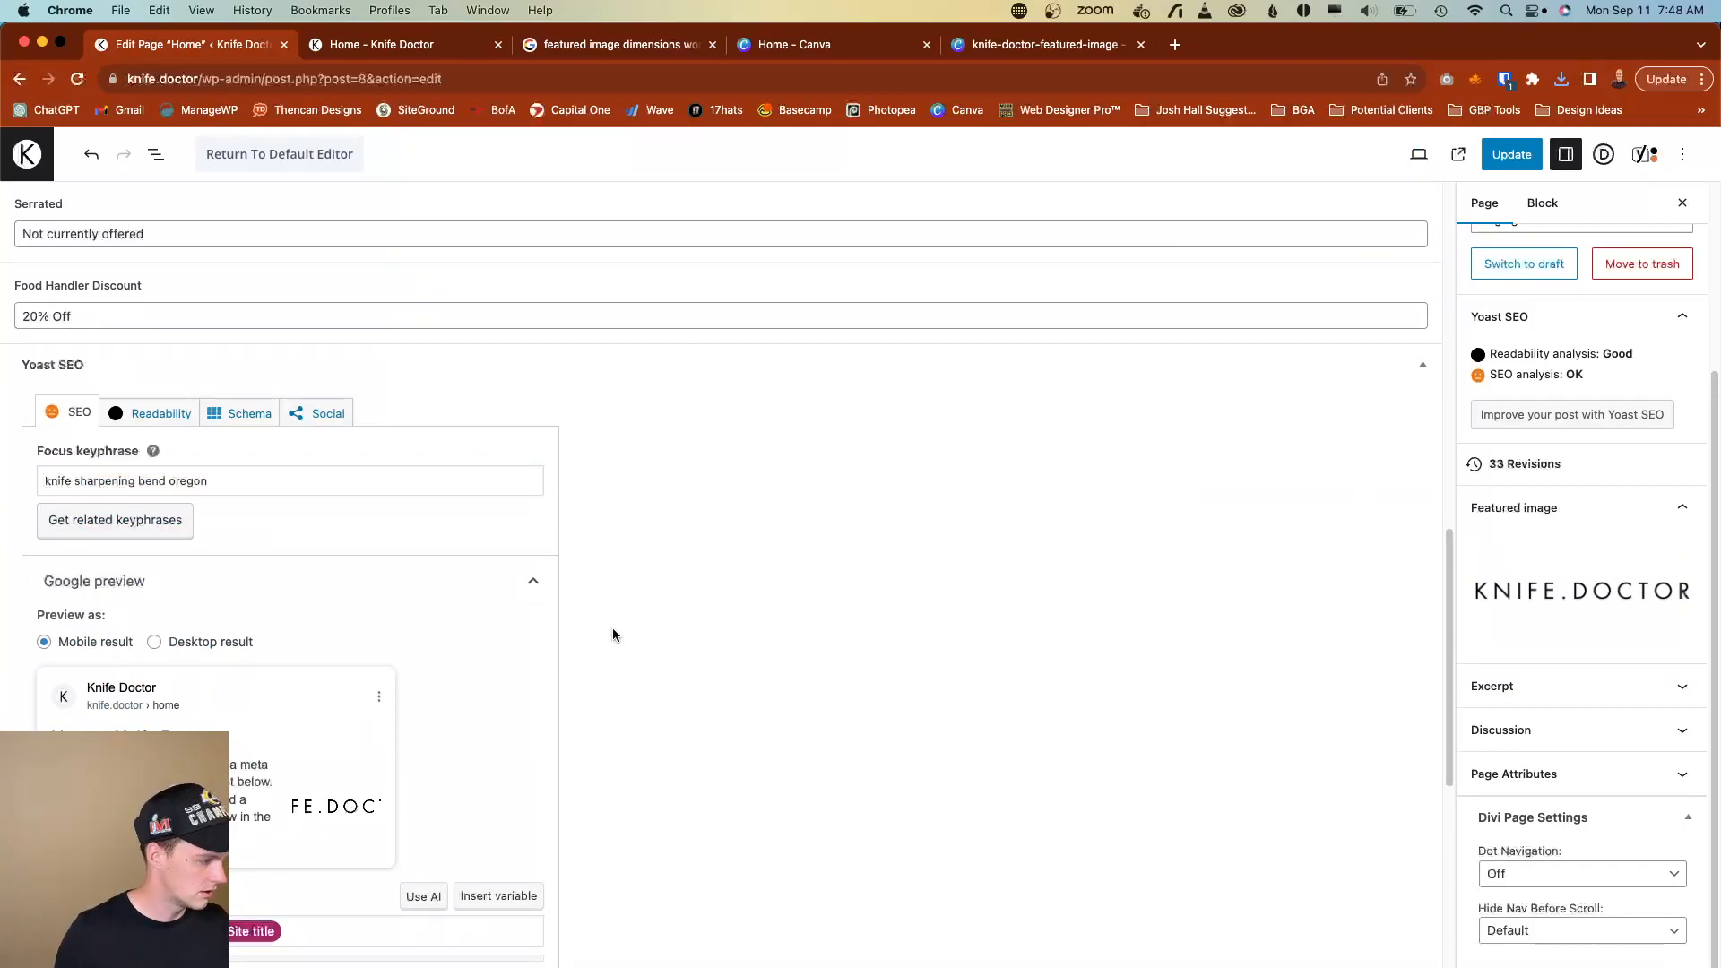
Replace the Yoast SEO title variables with "Professional Knife Sharpening in Bend, Oregon | Knife Doctor".
{"action": "scroll", "coordinate": [639, 663], "scroll_direction": "down", "scroll_amount": 4}
{"action": "left_click", "coordinate": [313, 600]}
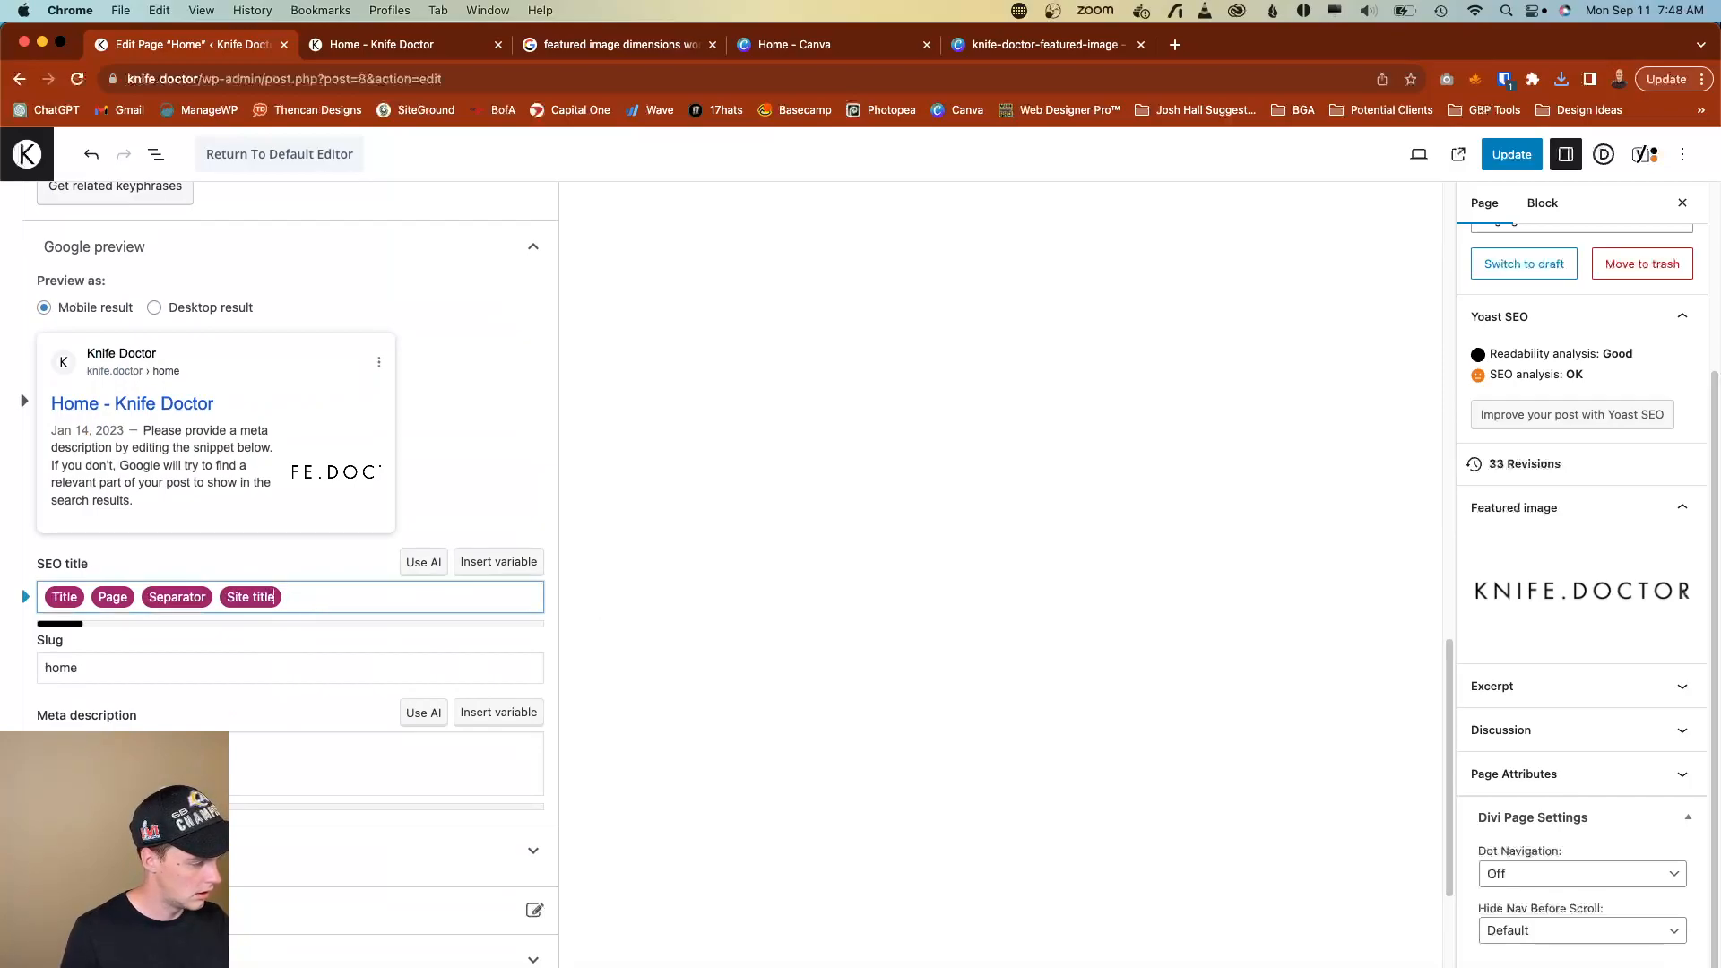
{"action": "key", "text": "BackSpace"}
{"action": "key", "text": "BackSpace"}
{"action": "key", "text": "BackSpace"}
{"action": "key", "text": "BackSpace"}
{"action": "type", "text": "Professional Knife Sharpening in Bend, "}
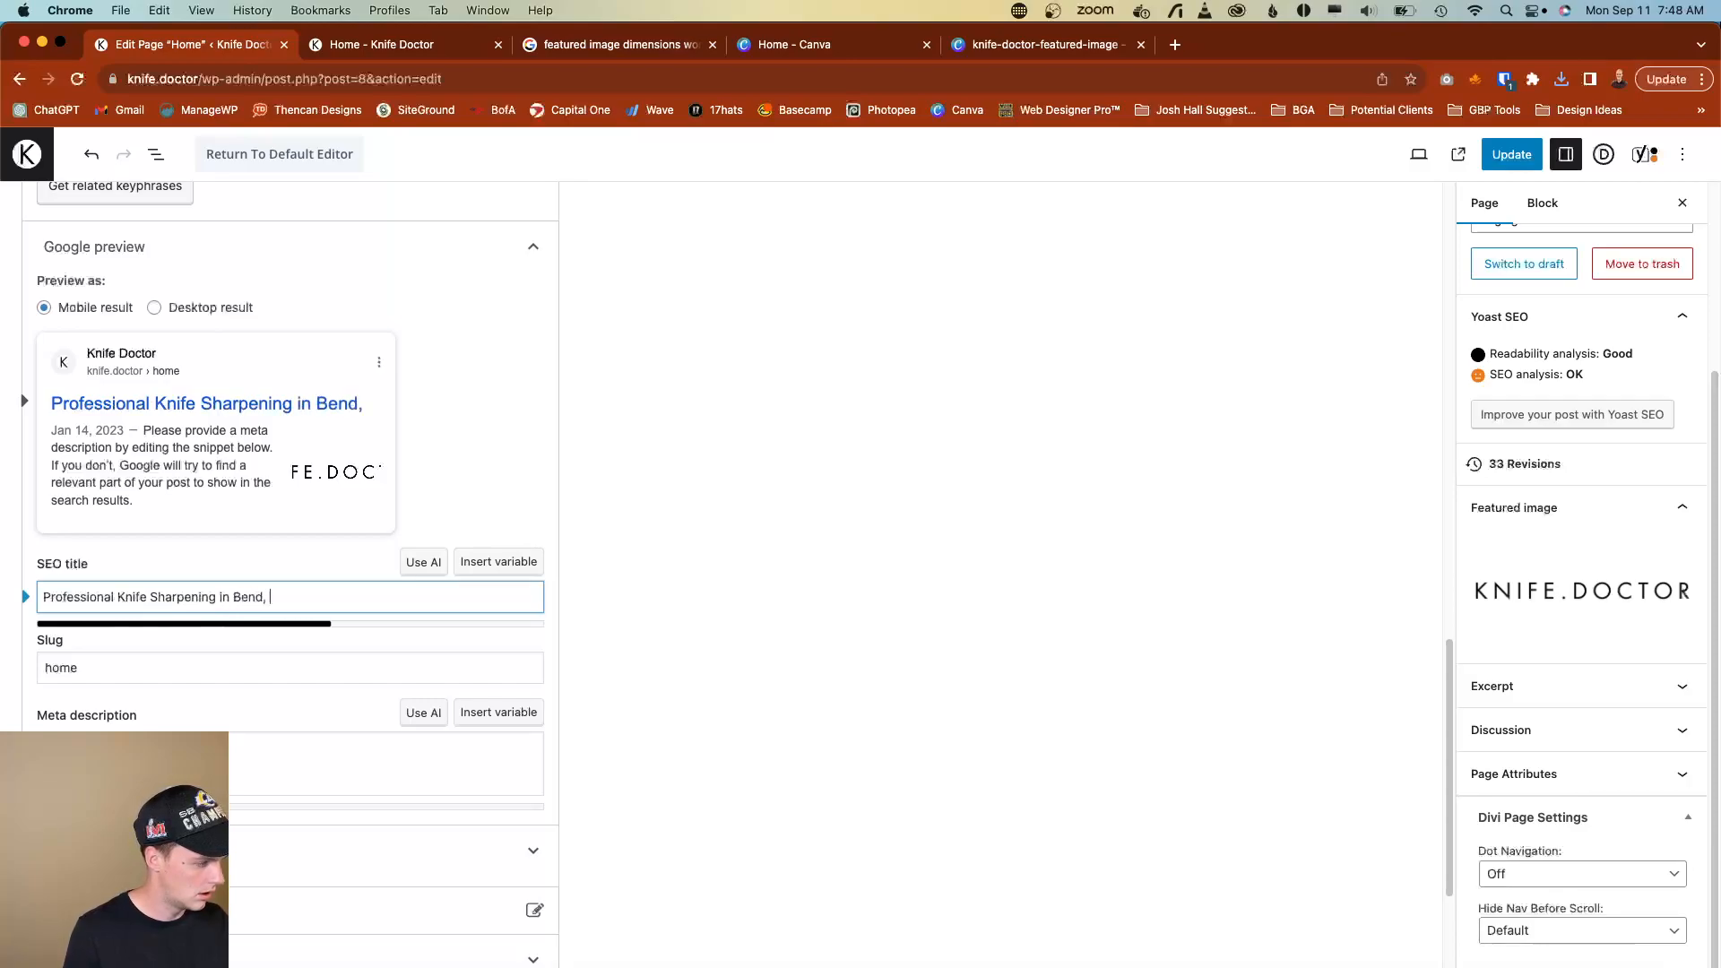
{"action": "type", "text": "Oregon | "}
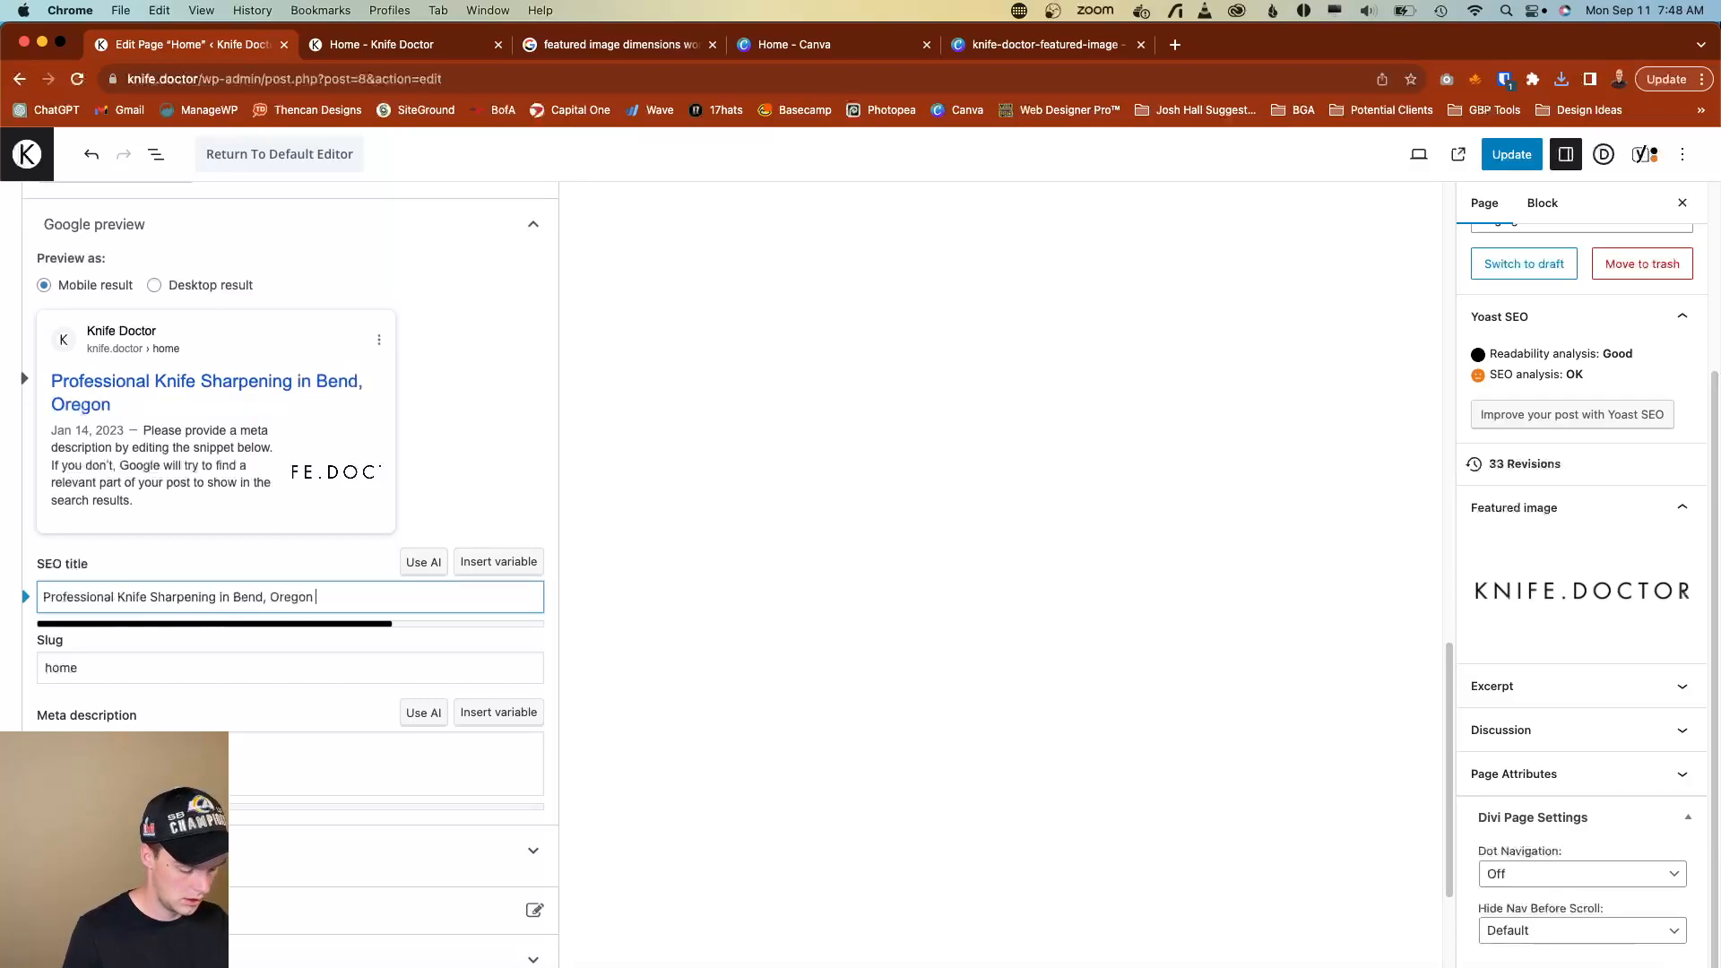
{"action": "type", "text": "Knife"}
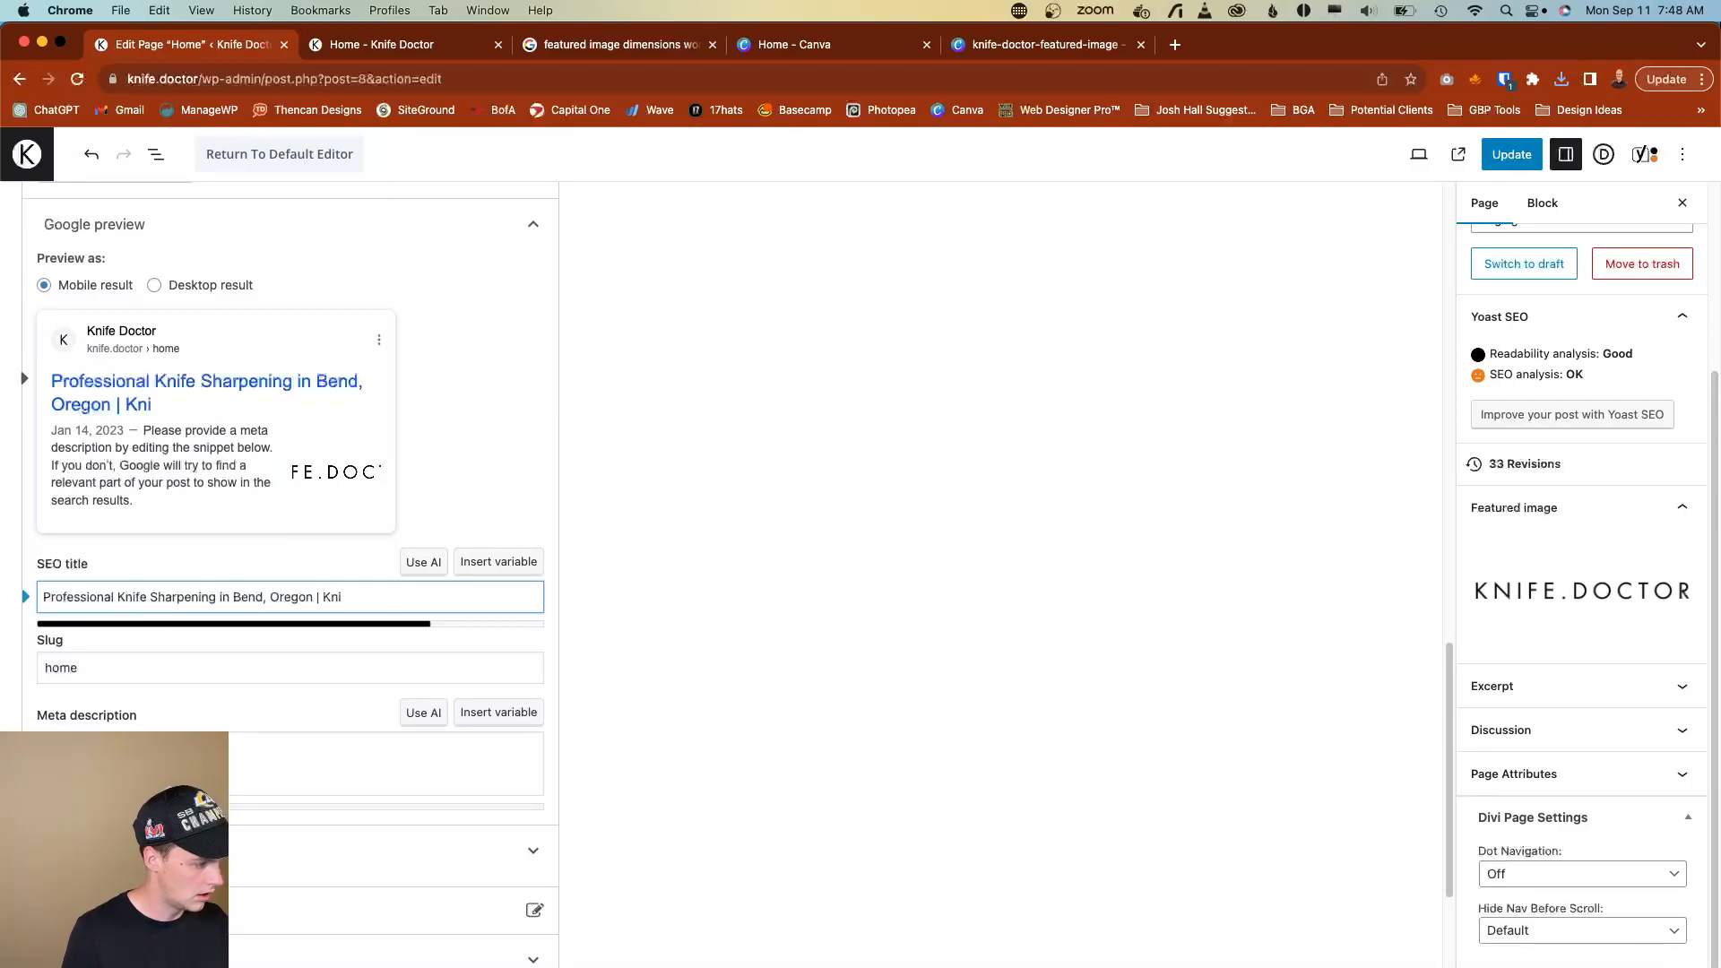
{"action": "type", "text": " Doctor"}
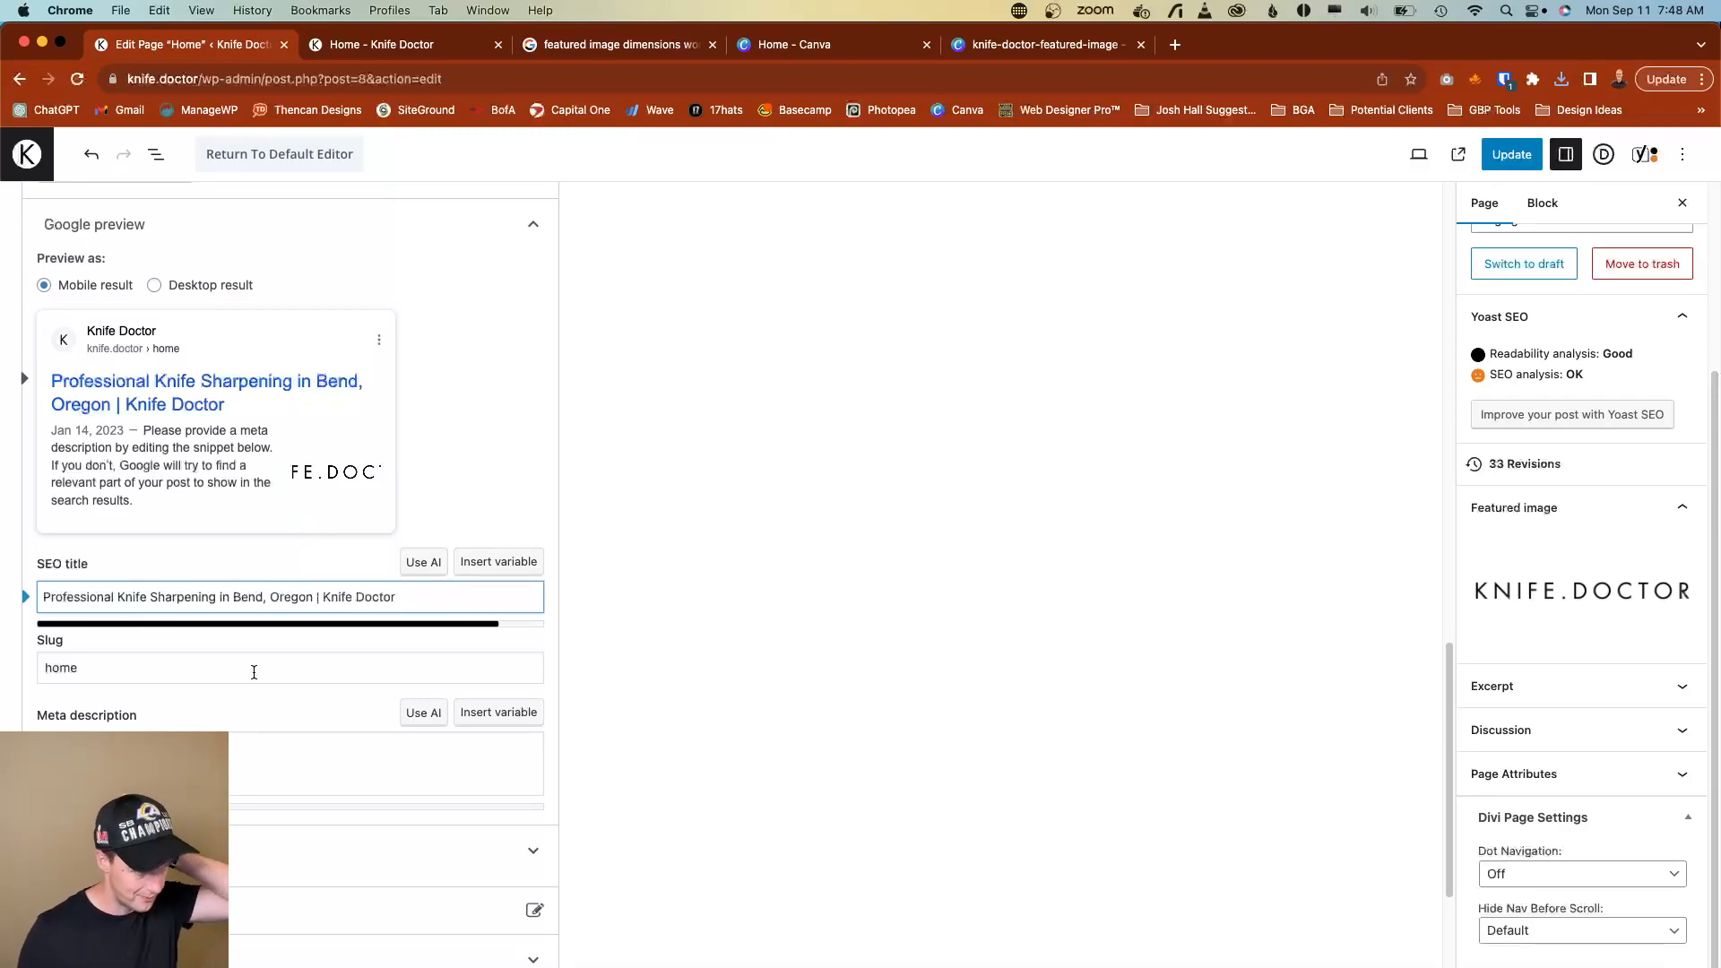
{"action": "scroll", "coordinate": [81, 709], "scroll_direction": "down", "scroll_amount": 1}
{"action": "left_click", "coordinate": [123, 727]}
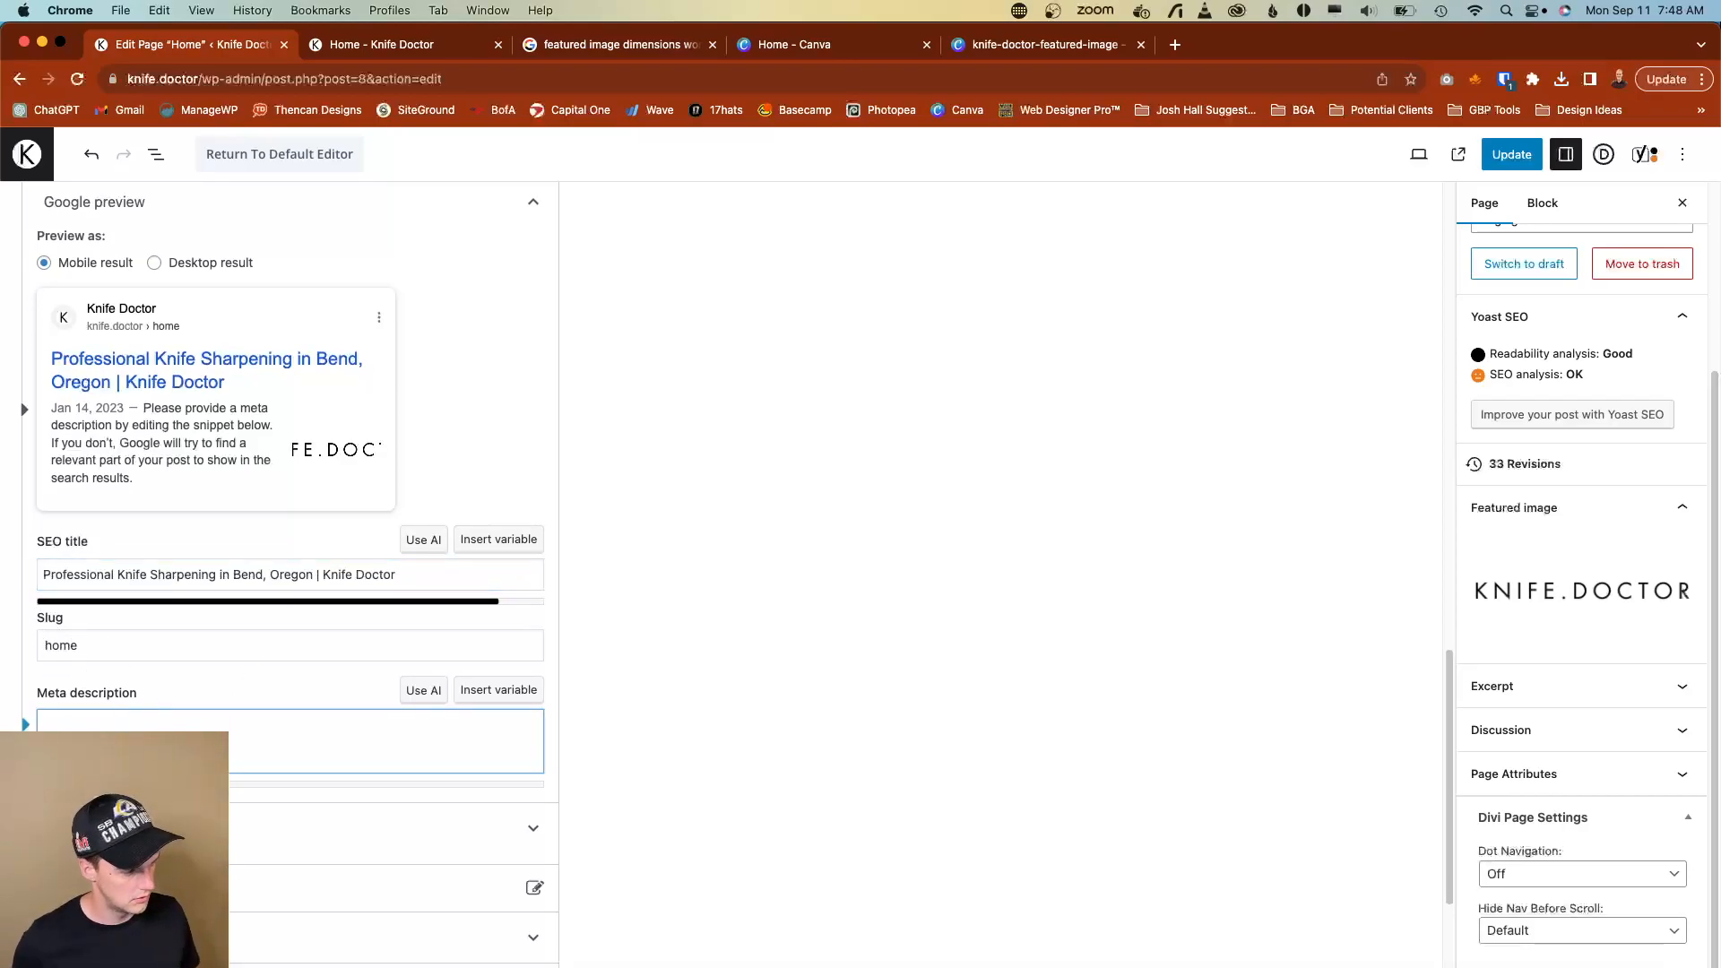
{"action": "left_click", "coordinate": [417, 692]}
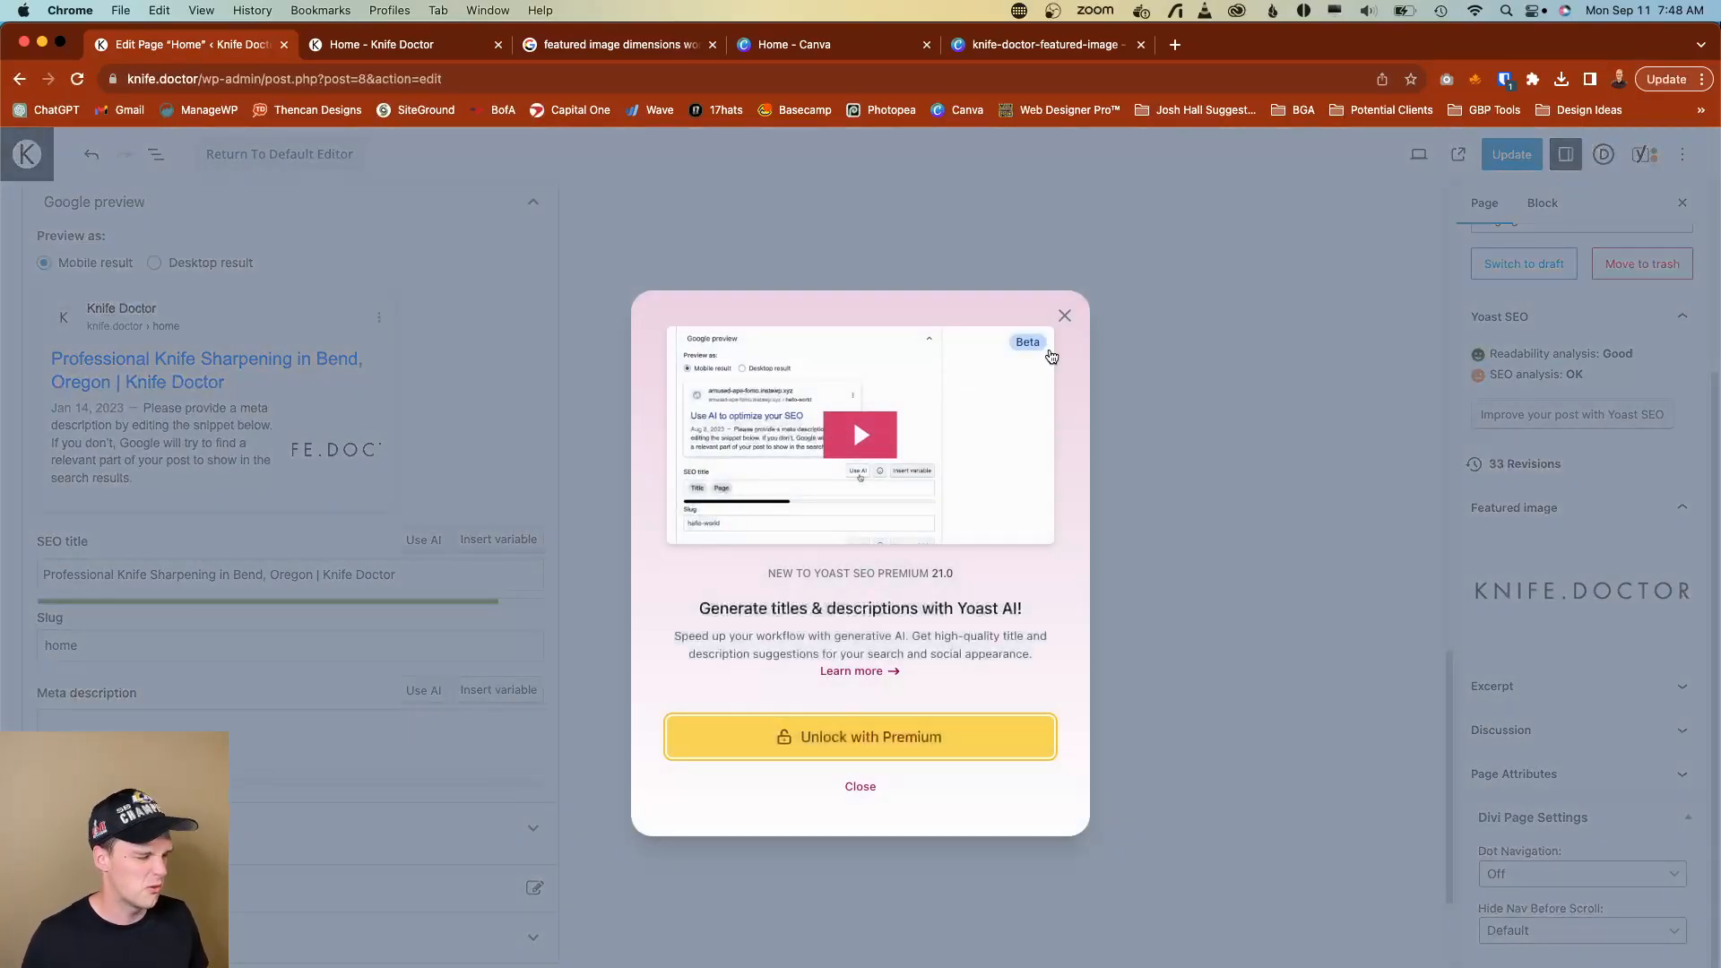
{"action": "left_click", "coordinate": [1066, 315]}
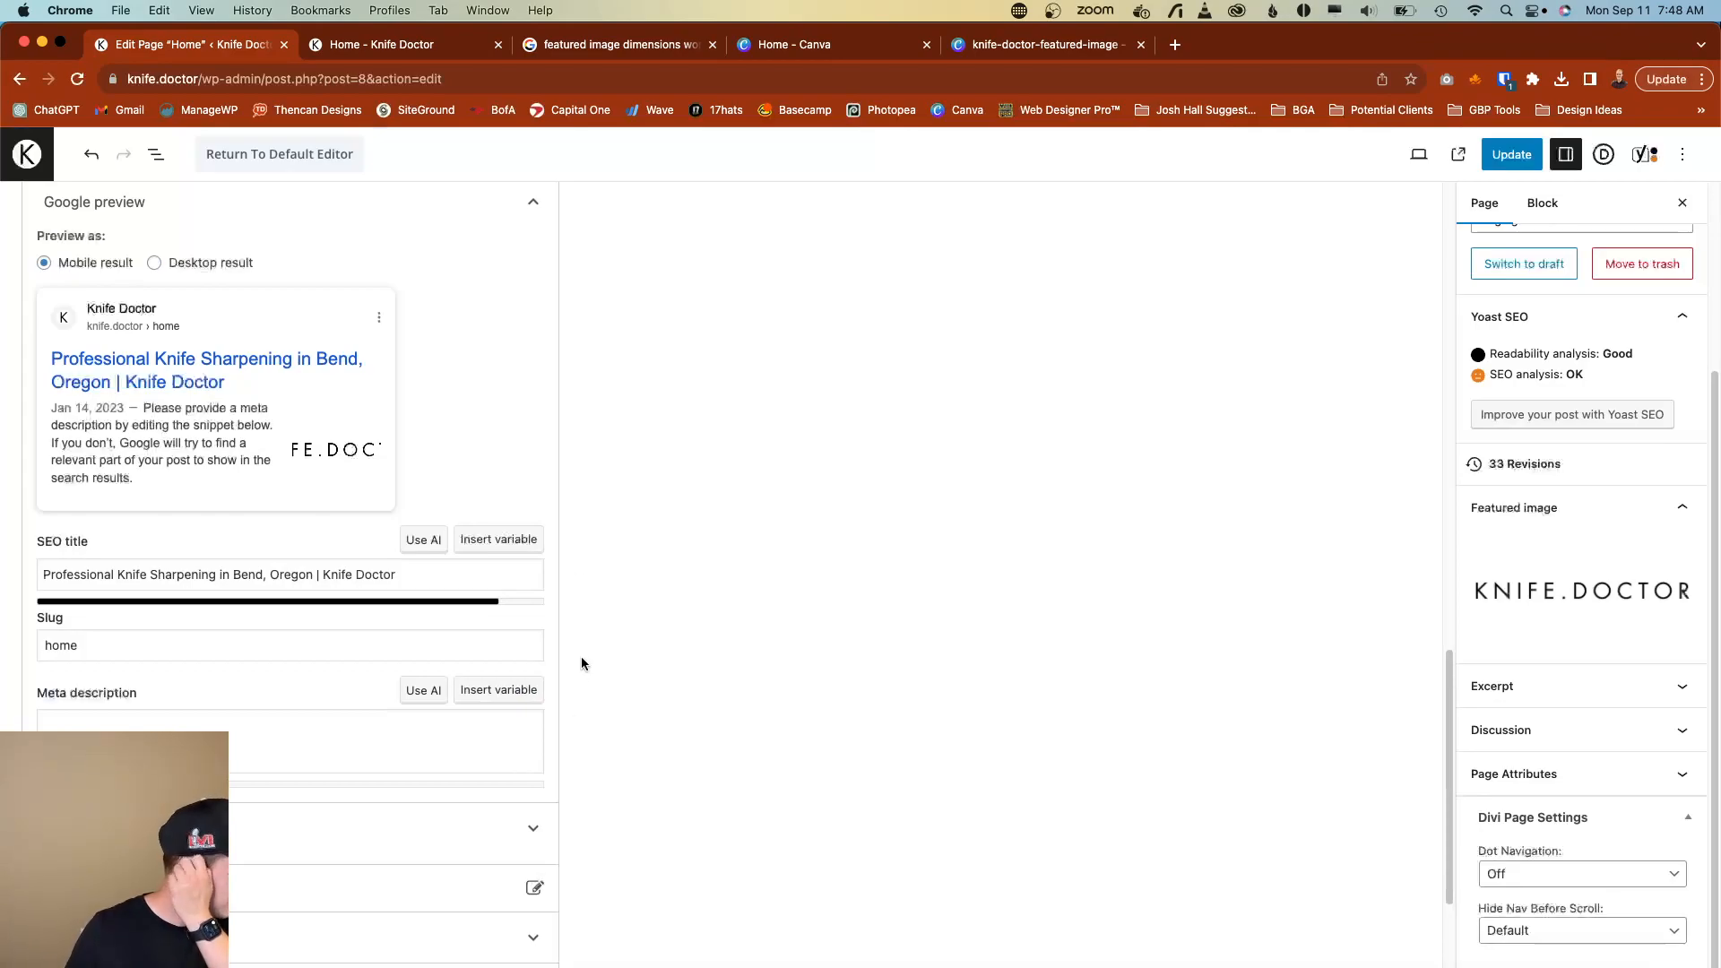
Copy all the text of the live Knife Doctor home page and send it, followed by "---", to GPT-4 in a new ChatGPT chat.
{"action": "left_click", "coordinate": [327, 45]}
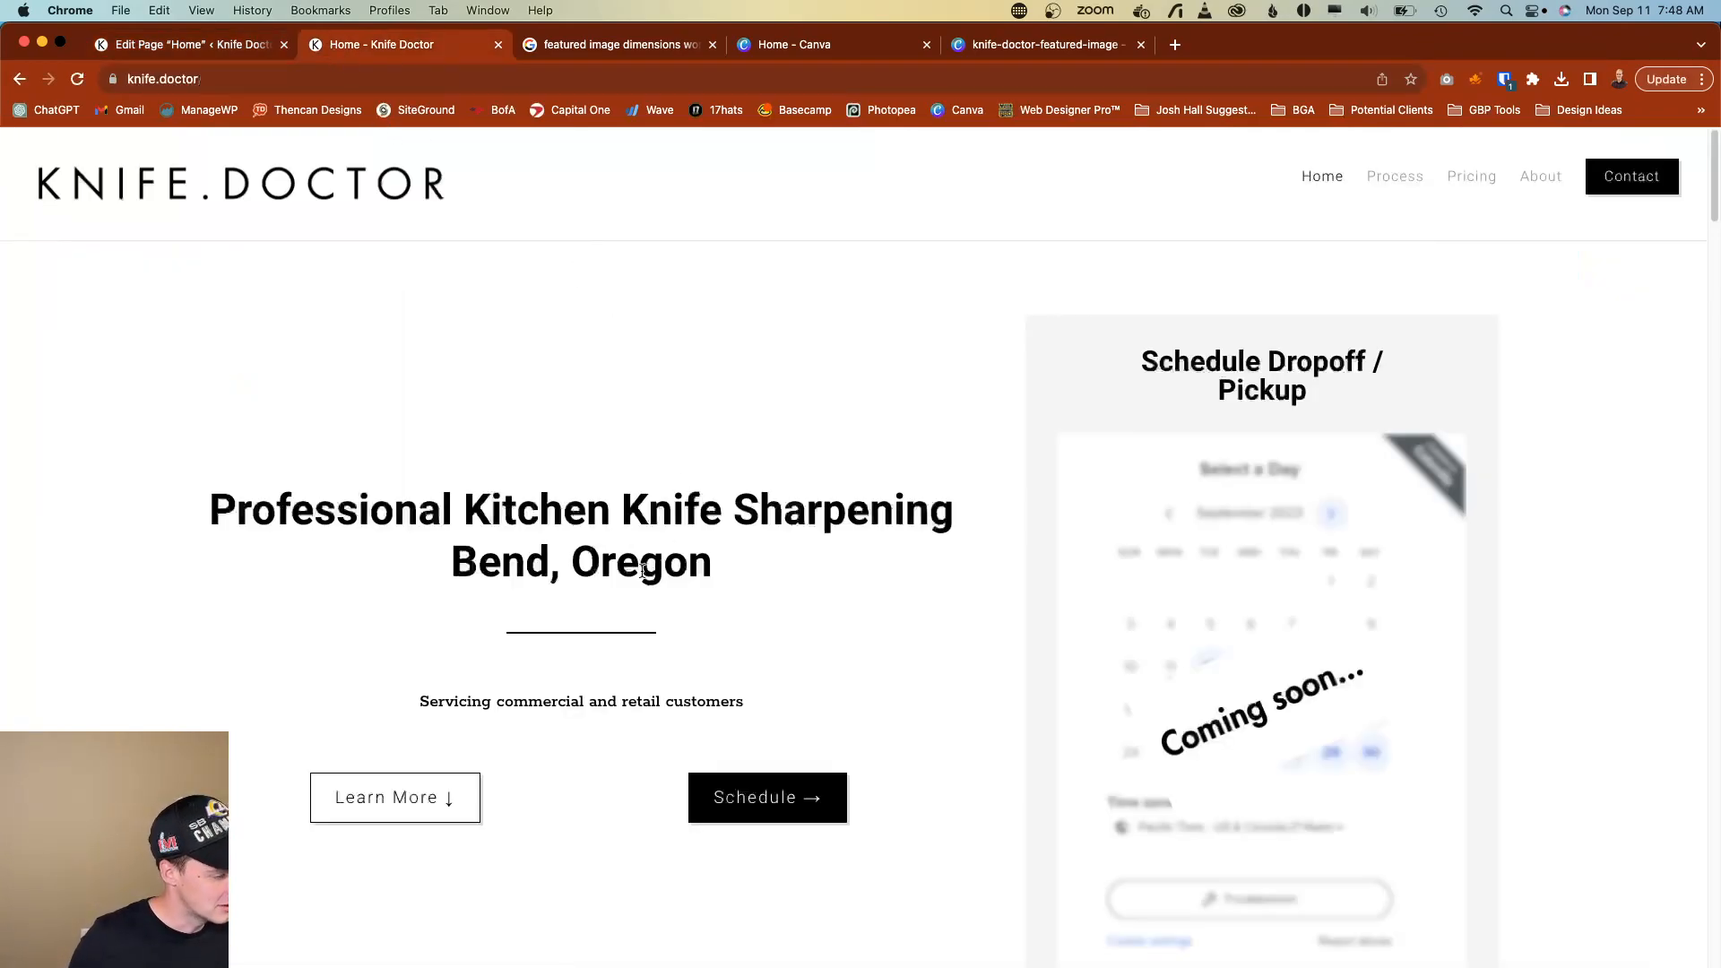
{"action": "key", "text": "super+a"}
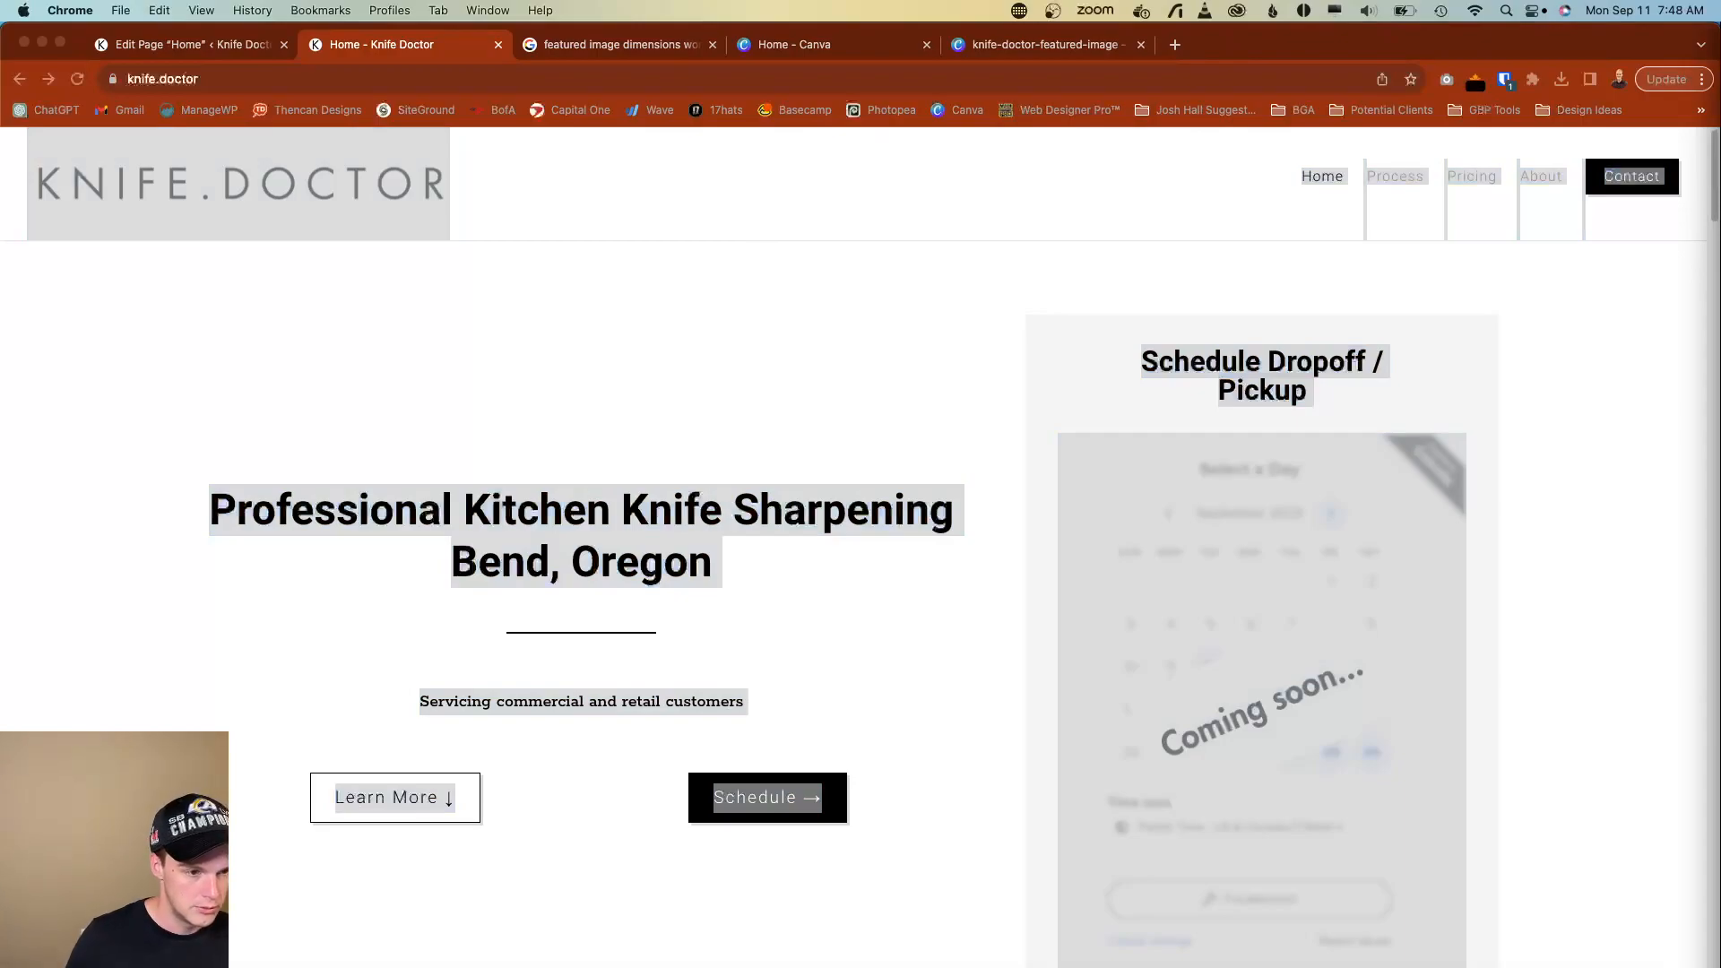
{"action": "left_click_drag", "start_coordinate": [1720, 161], "coordinate": [1168, 66]}
{"action": "key", "text": "super+v"}
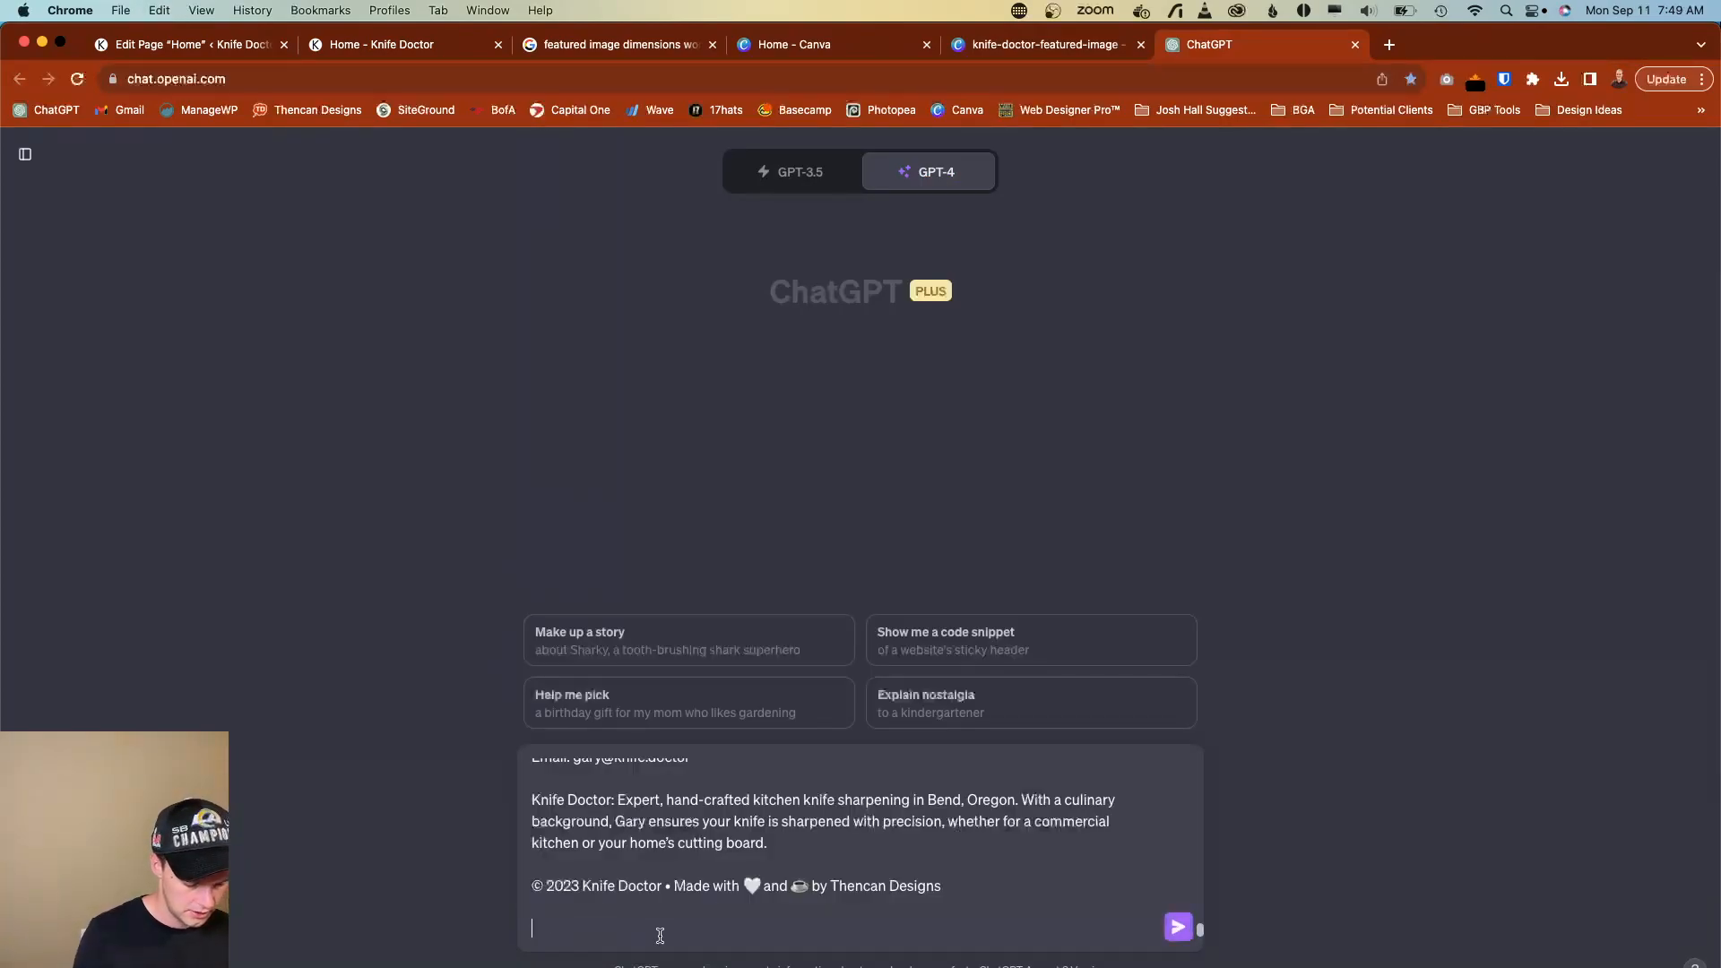
{"action": "key", "text": "Return"}
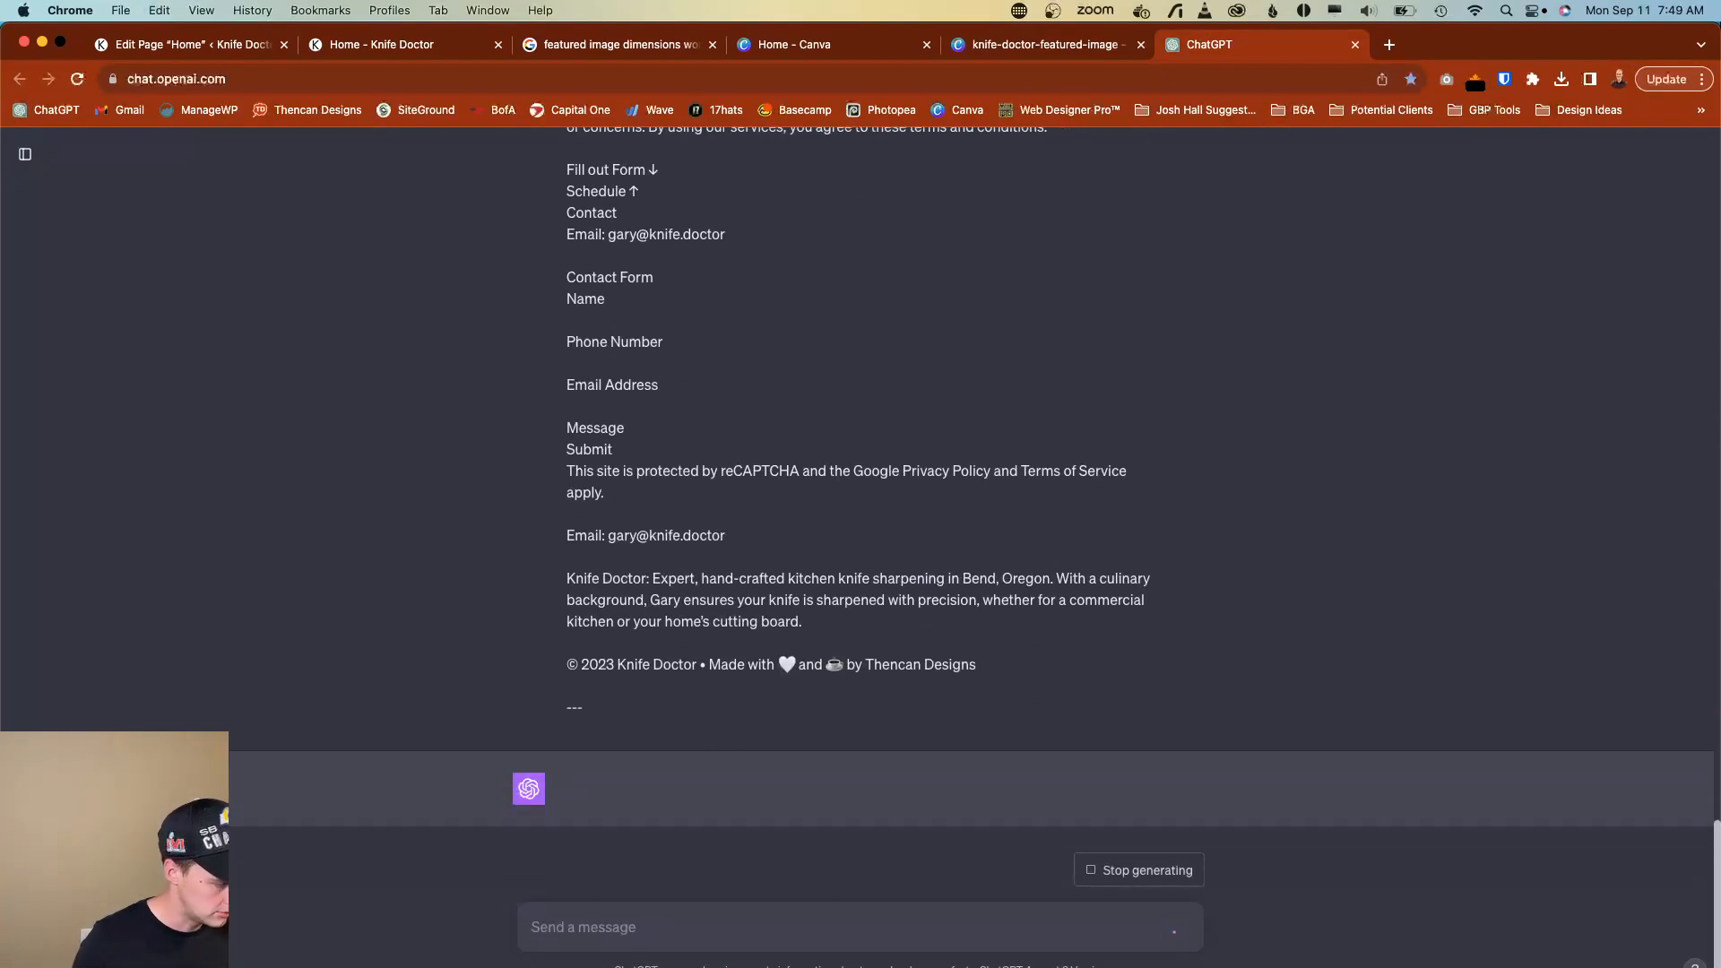
Stop the response and resubmit the prompt as Knife Doctor's landing page copy, asking for an enticing SEO meta description under 160 characters, optimized to increase CTR.
{"action": "left_click", "coordinate": [1088, 879]}
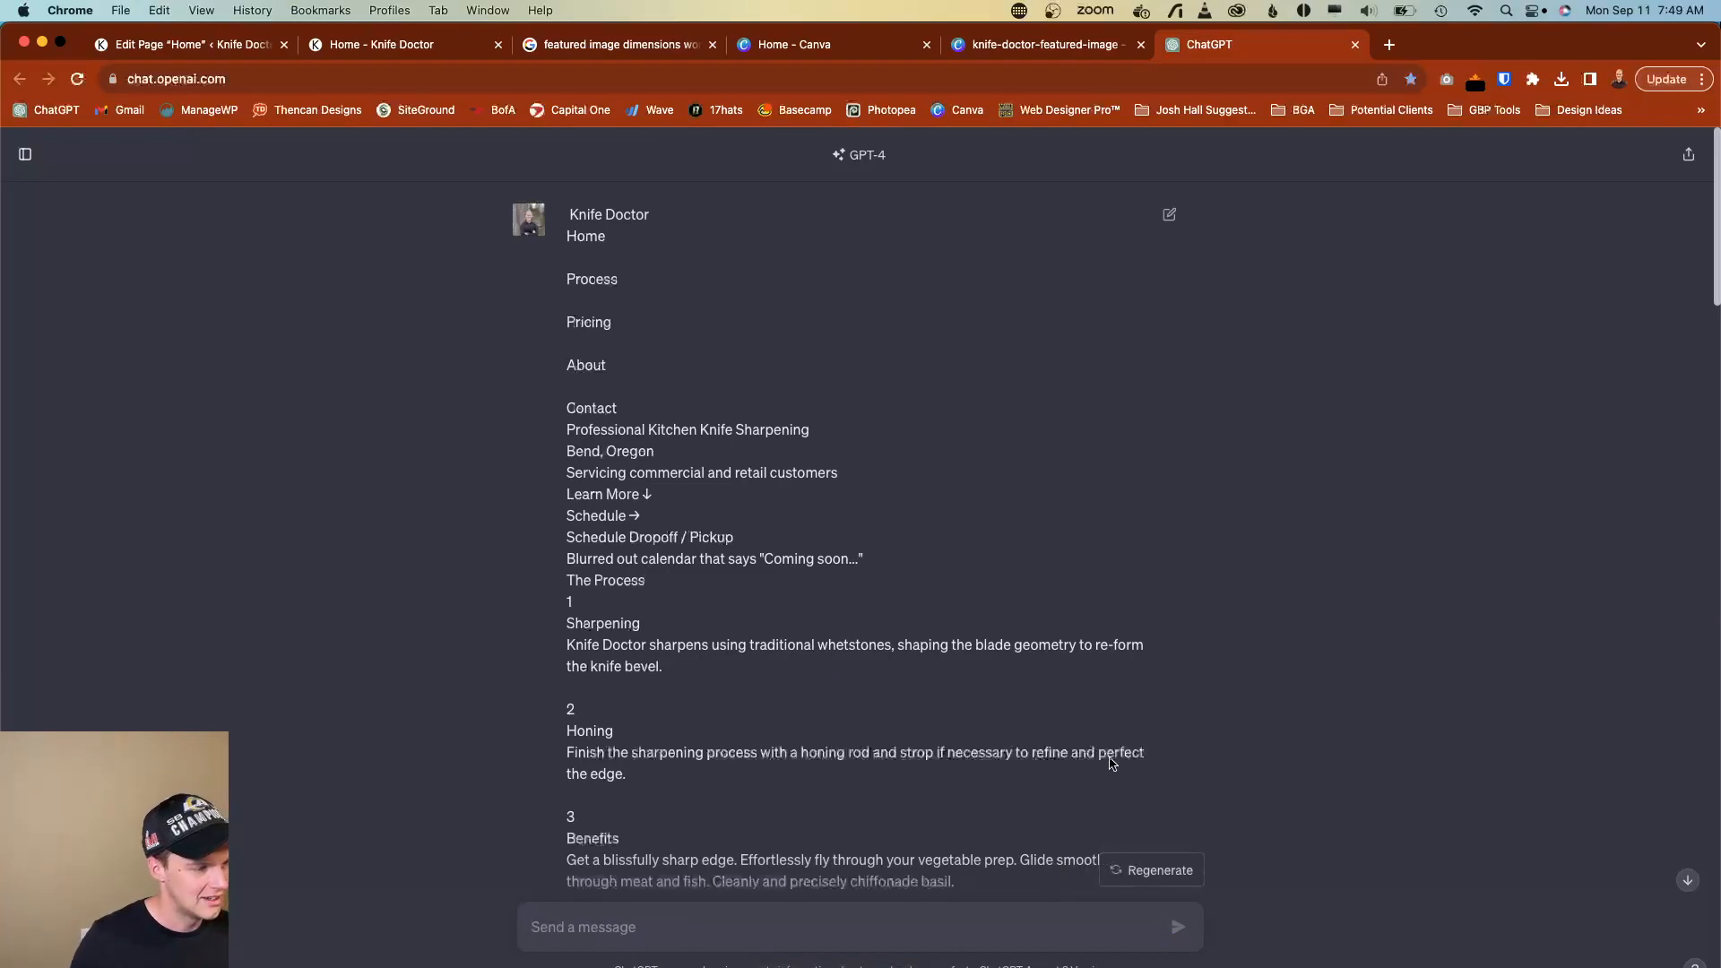
{"action": "left_click", "coordinate": [1168, 216]}
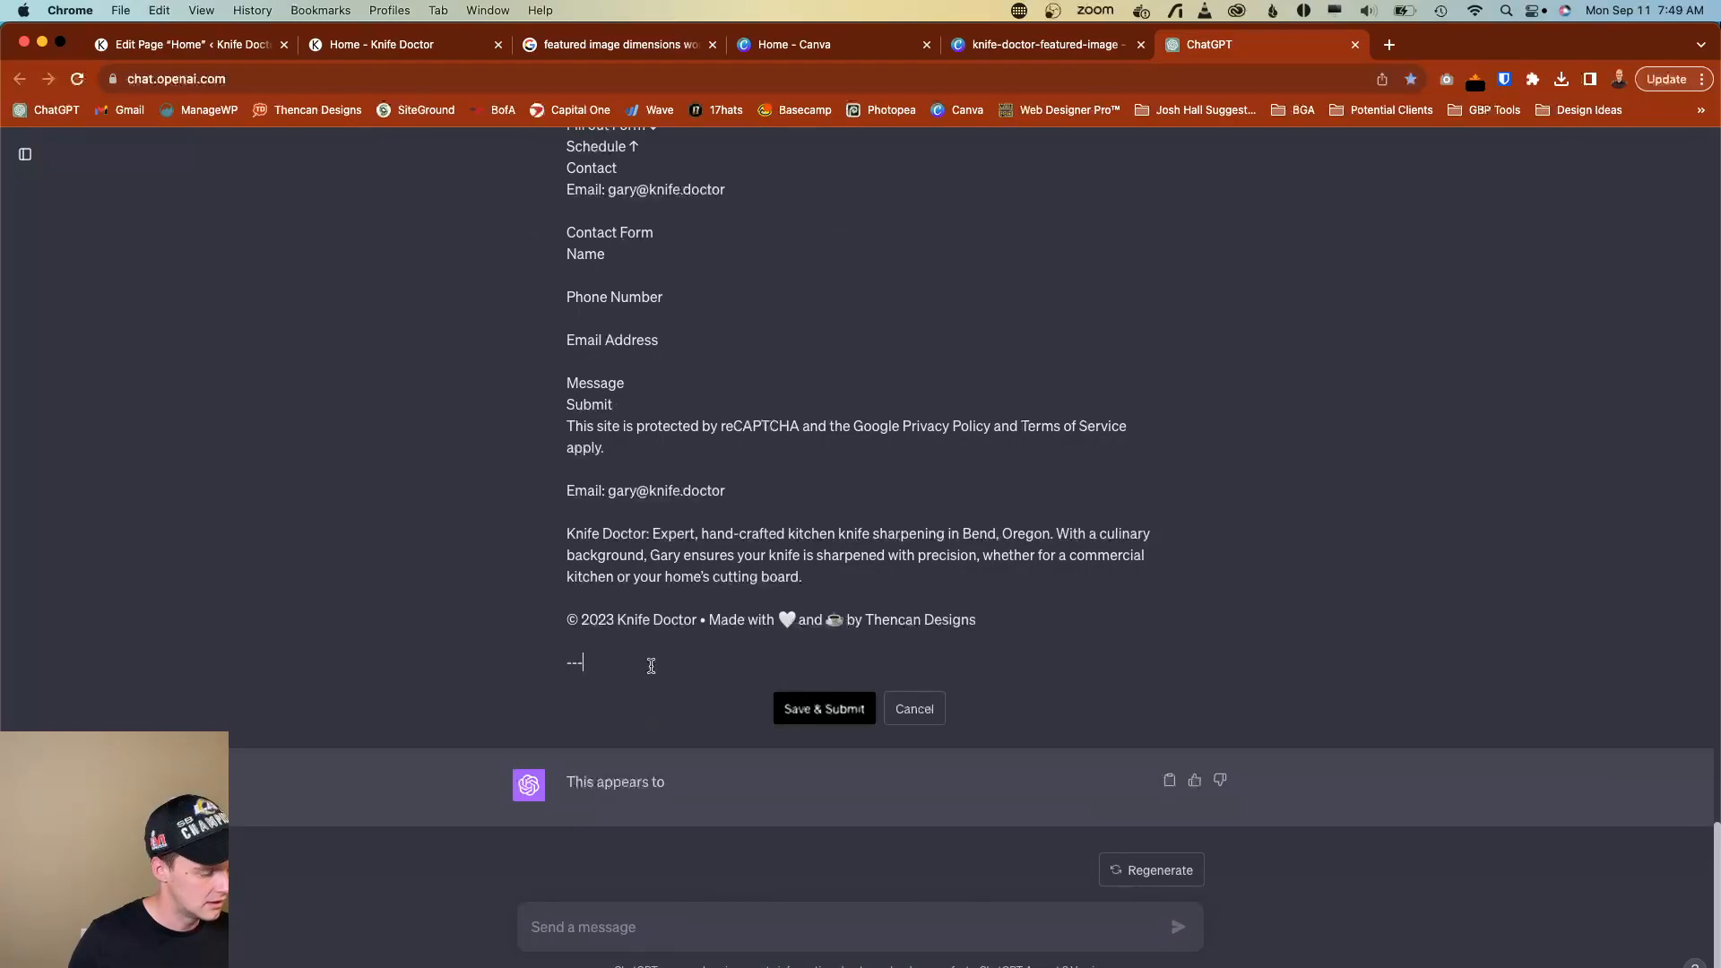
{"action": "key", "text": "Return"}
{"action": "key", "text": "Return"}
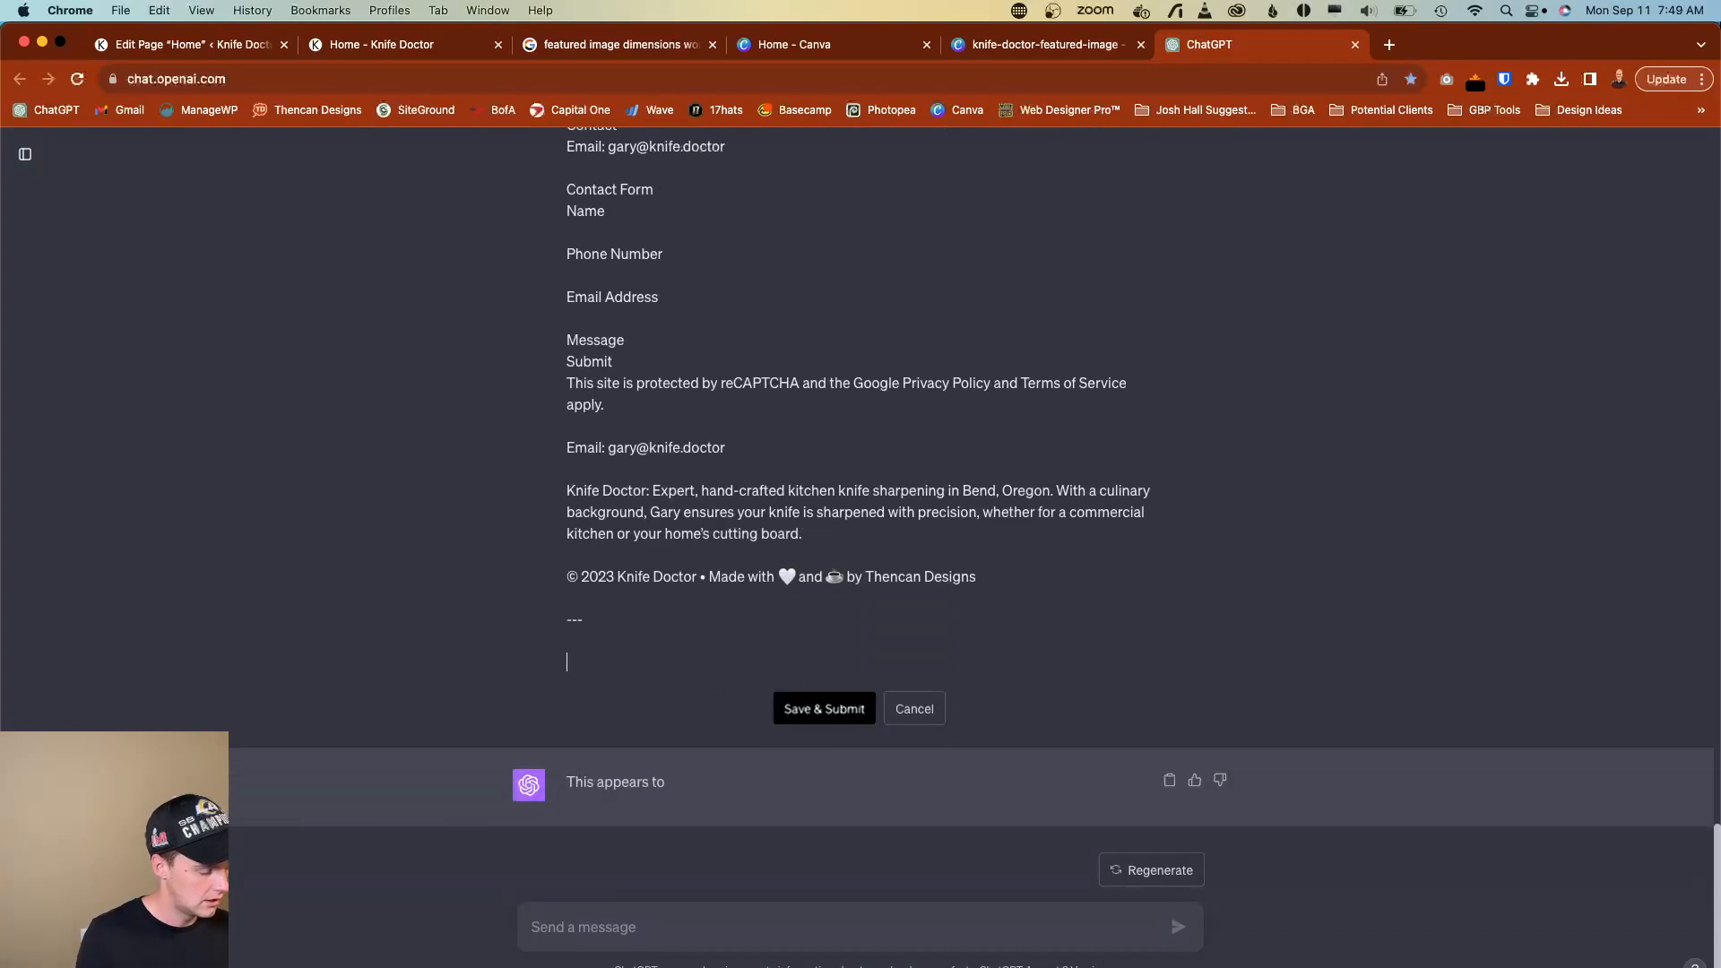
{"action": "scroll", "coordinate": [861, 520], "scroll_direction": "up", "scroll_amount": 4}
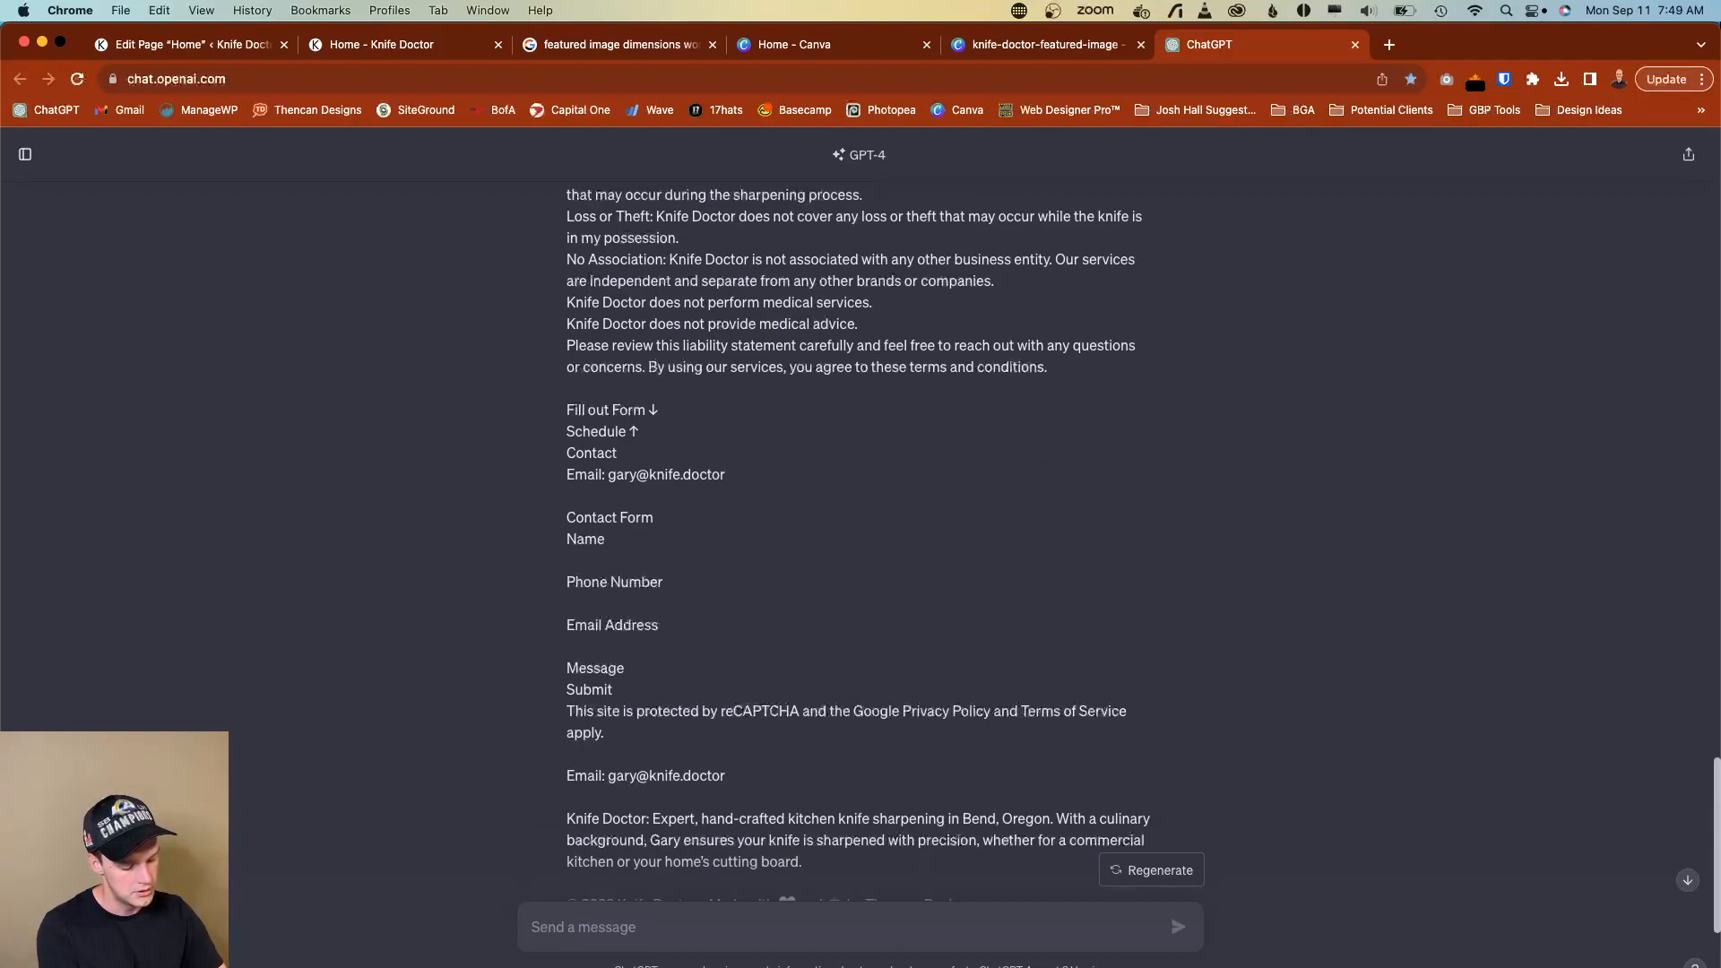
{"action": "scroll", "coordinate": [634, 625], "scroll_direction": "down", "scroll_amount": 4}
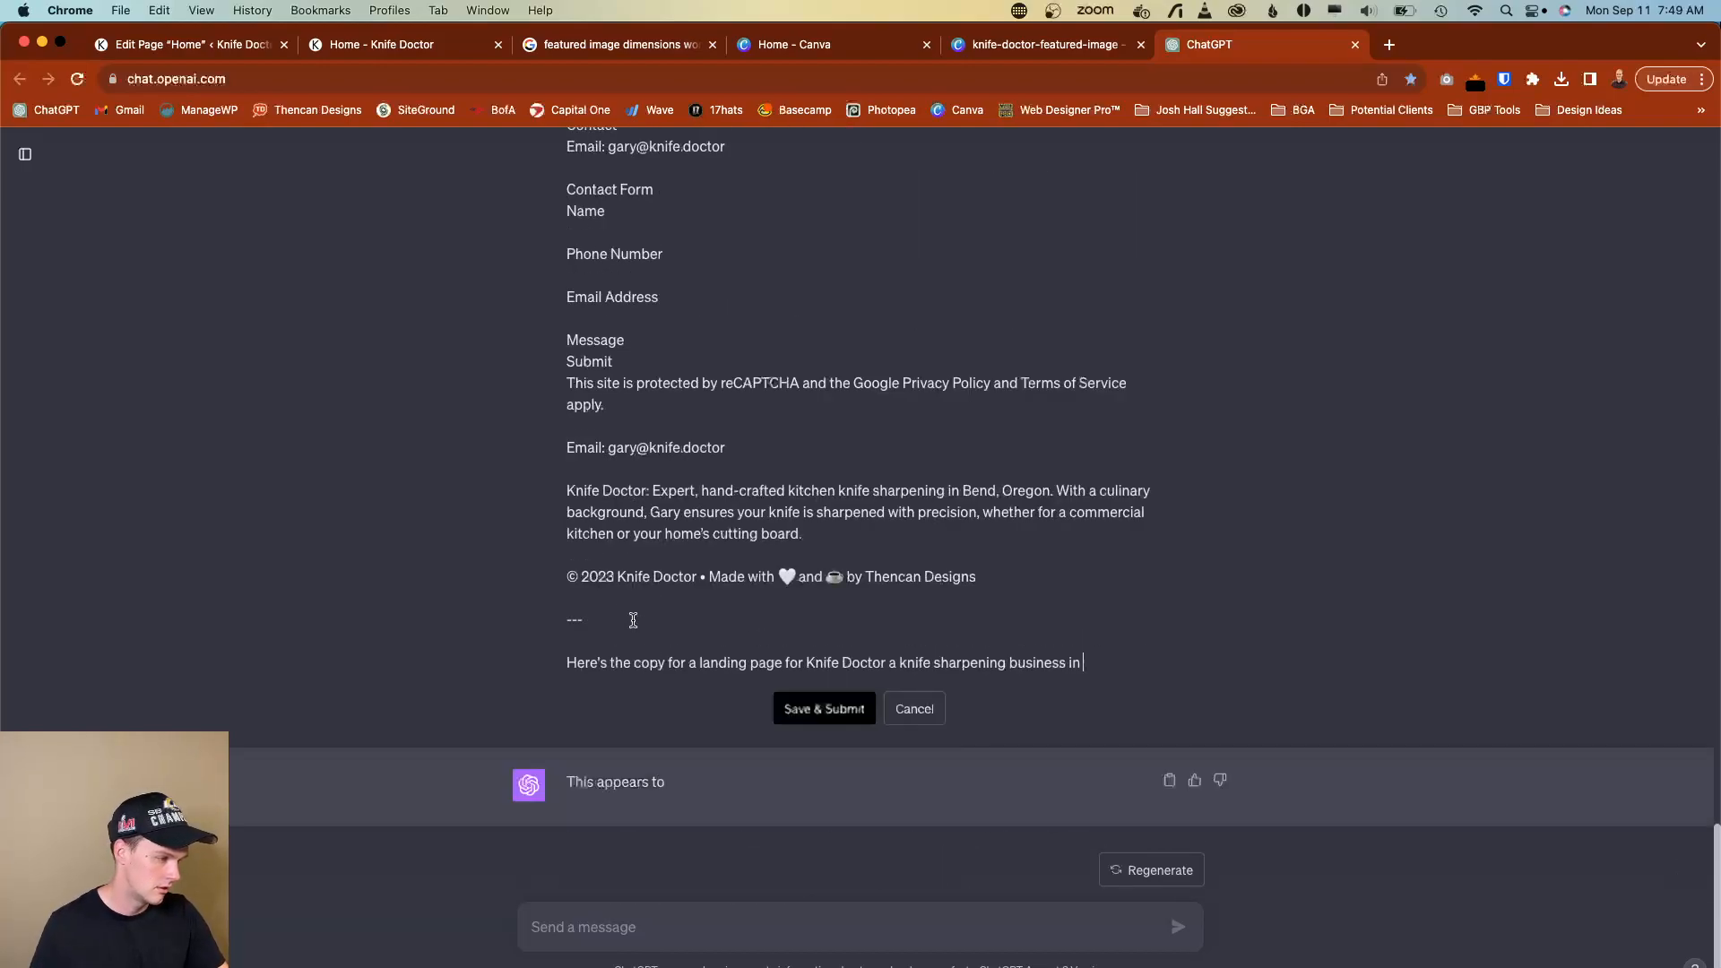
{"action": "key", "text": "Return"}
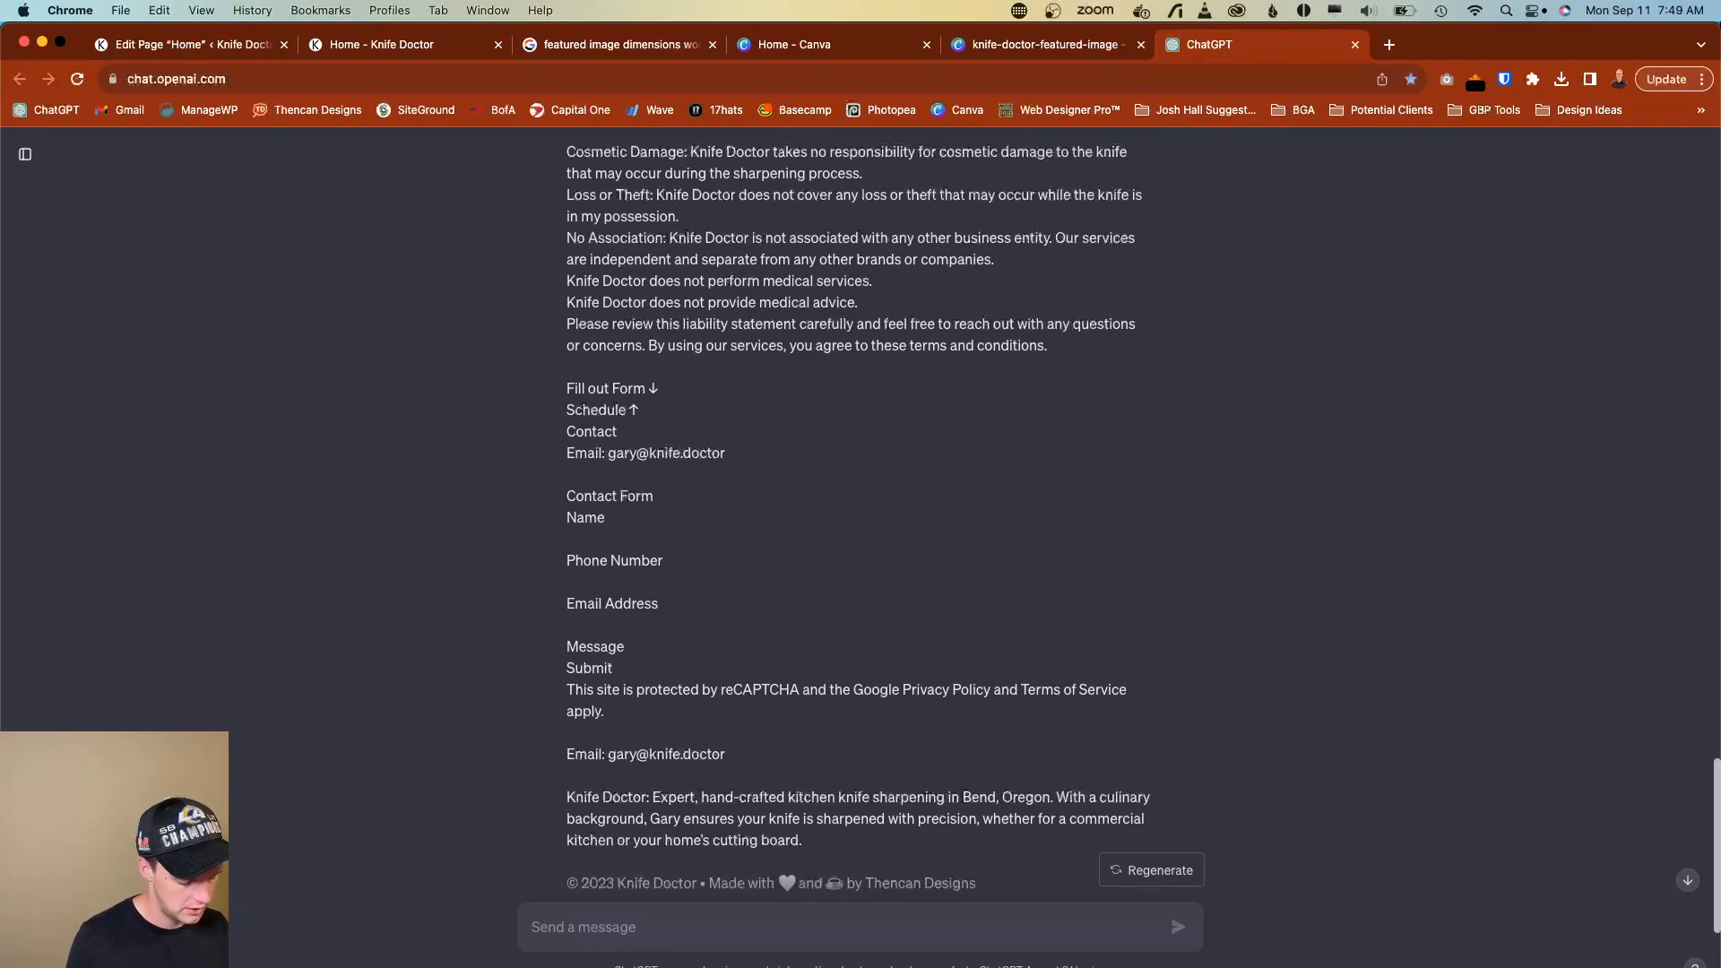
{"action": "key", "text": "Caps_Lock"}
{"action": "key", "text": "Caps_Lock"}
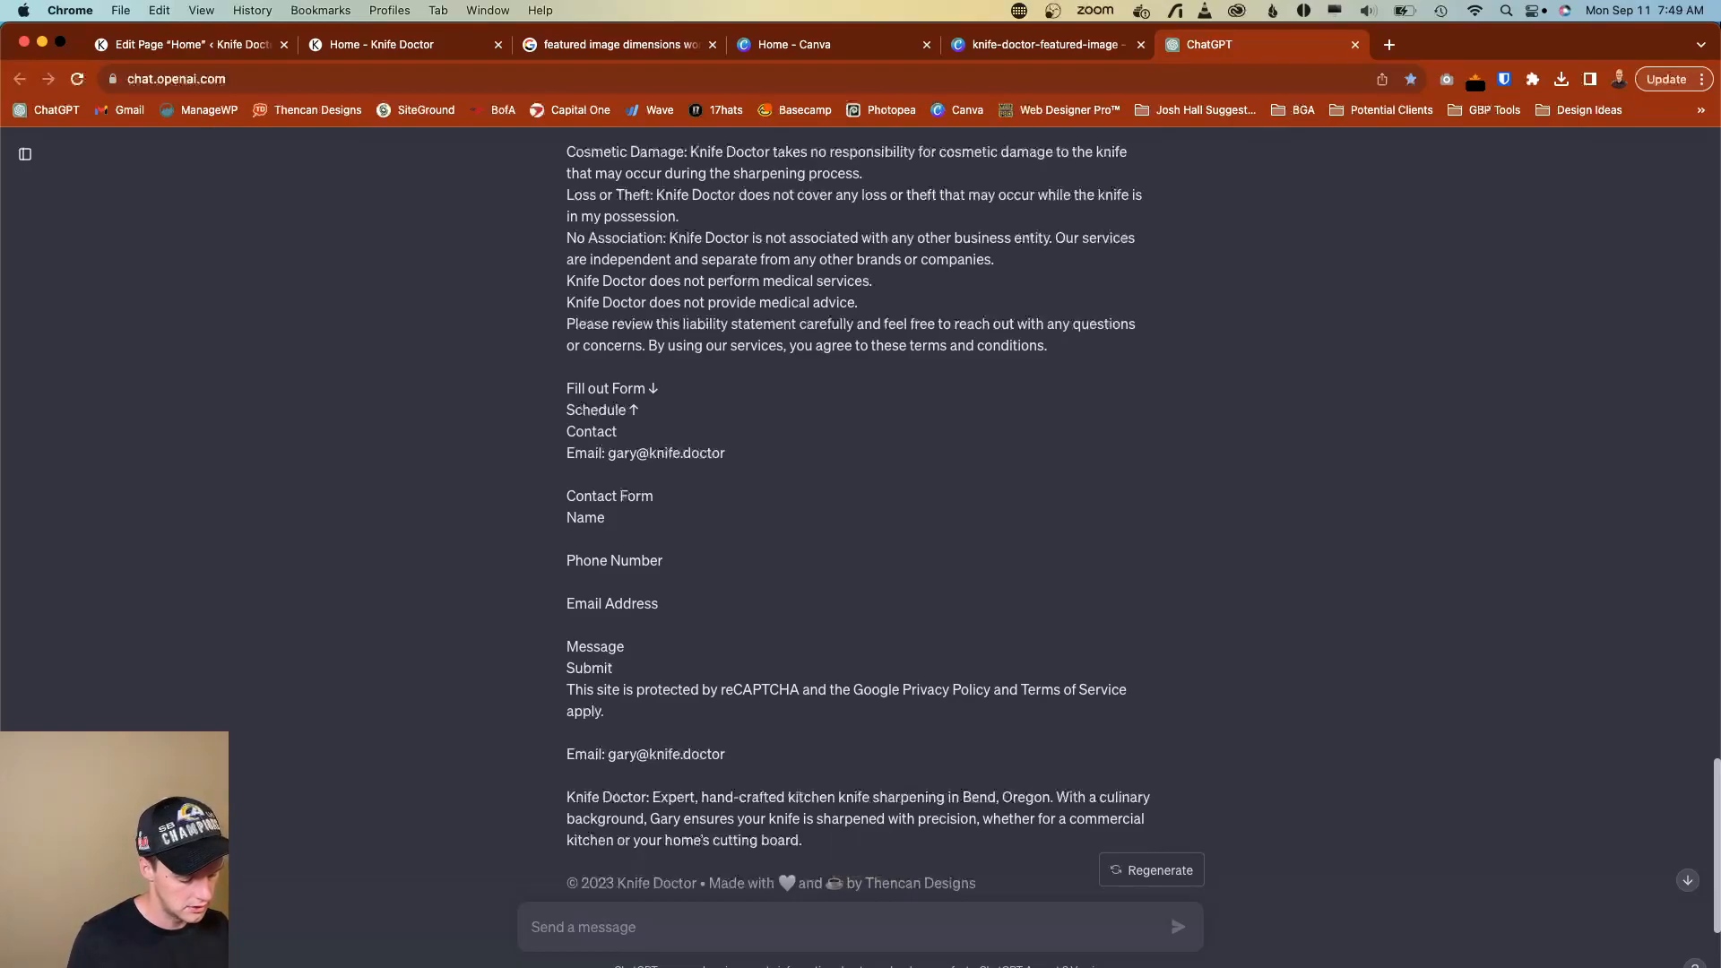
{"action": "scroll", "coordinate": [859, 502], "scroll_direction": "down", "scroll_amount": 1}
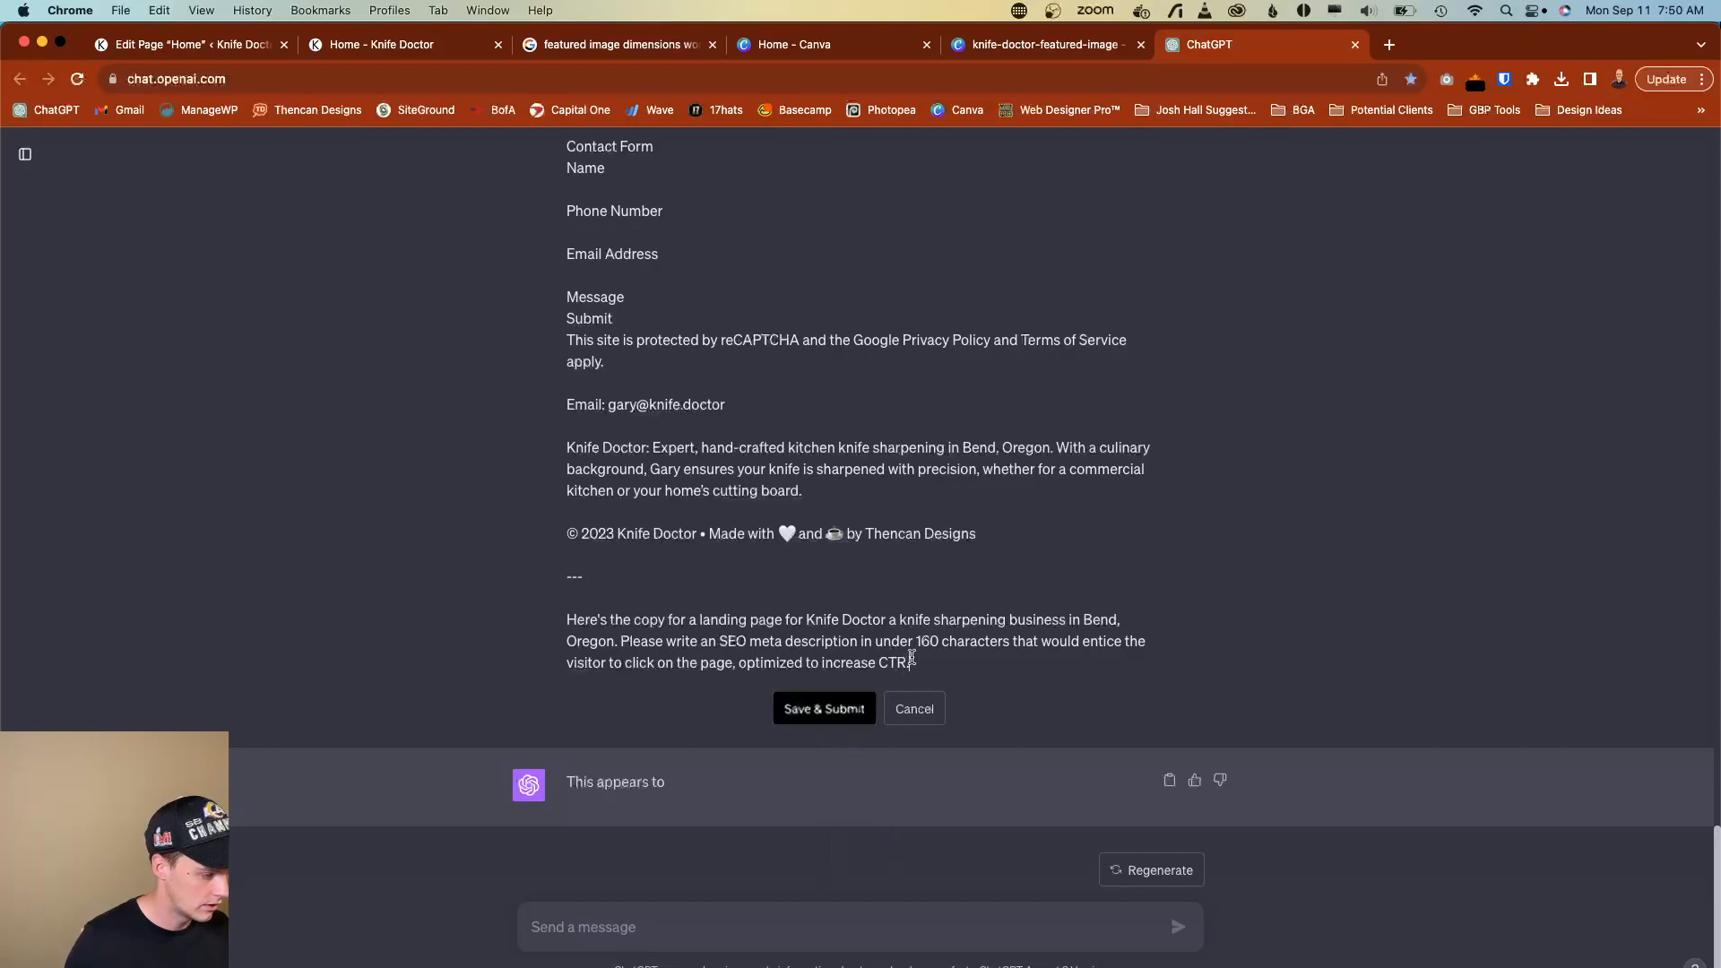
{"action": "left_click", "coordinate": [865, 708]}
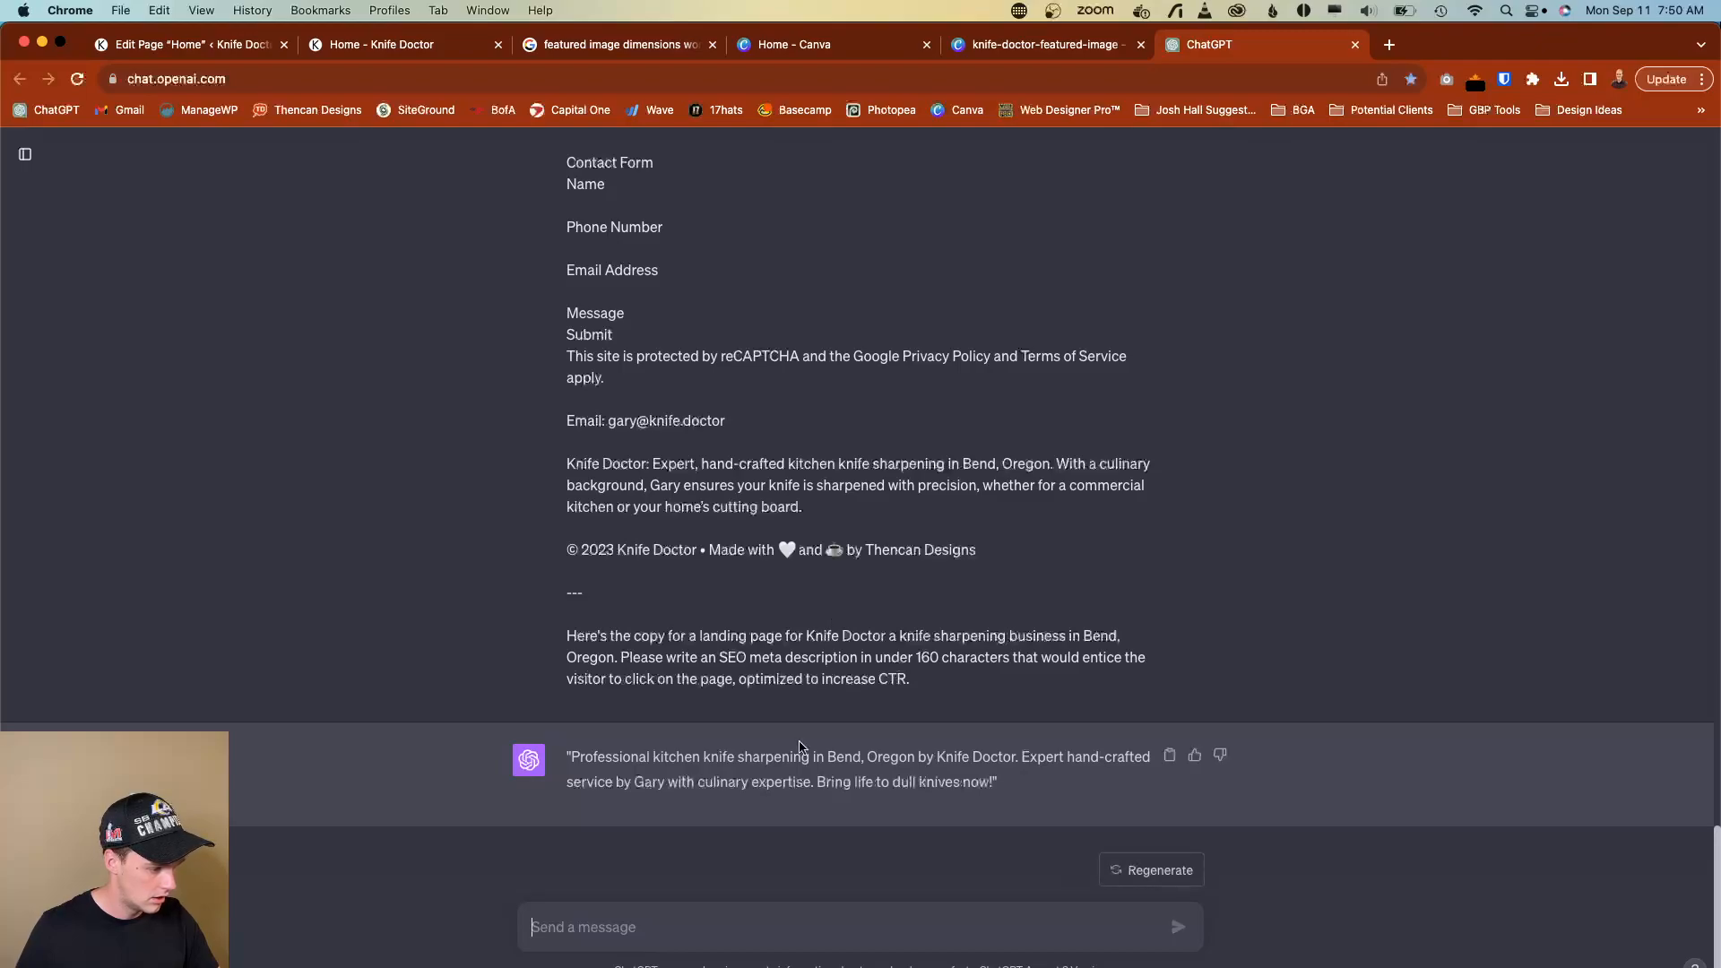
Copy the generated description without its quotation marks and paste it as the Home page's Yoast meta description in WordPress.
{"action": "left_click_drag", "start_coordinate": [572, 758], "coordinate": [994, 778]}
{"action": "key", "text": "super+c"}
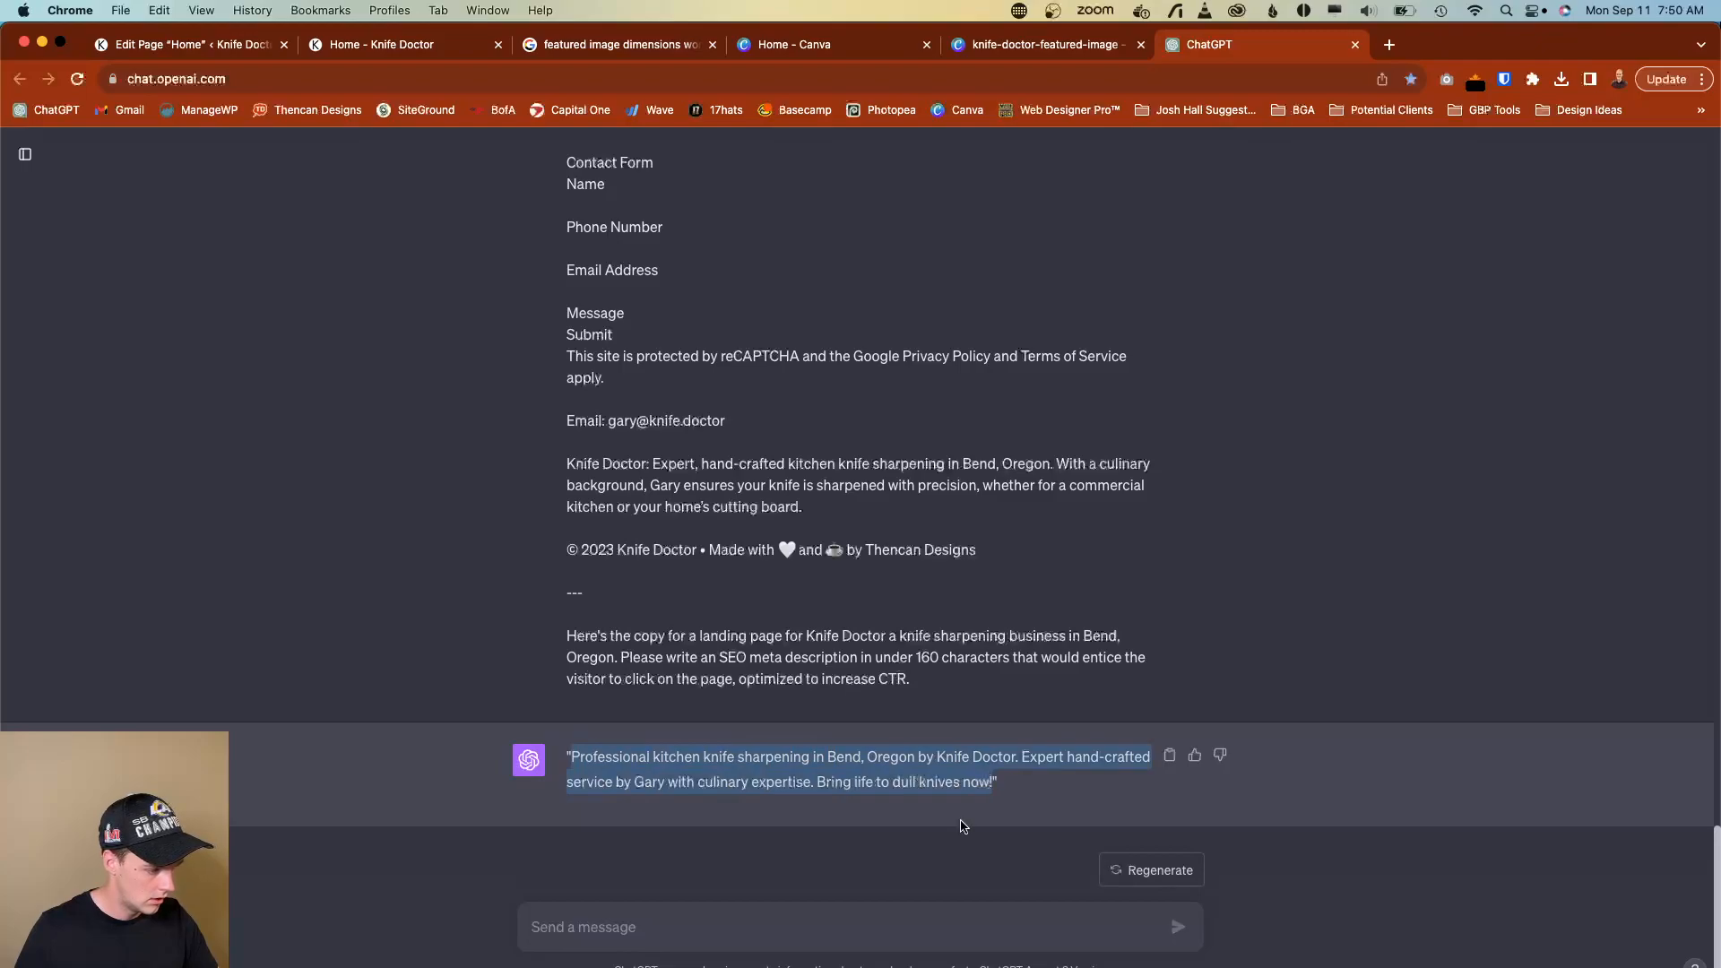
{"action": "left_click", "coordinate": [199, 44]}
{"action": "left_click", "coordinate": [233, 749]}
{"action": "key", "text": "super+v"}
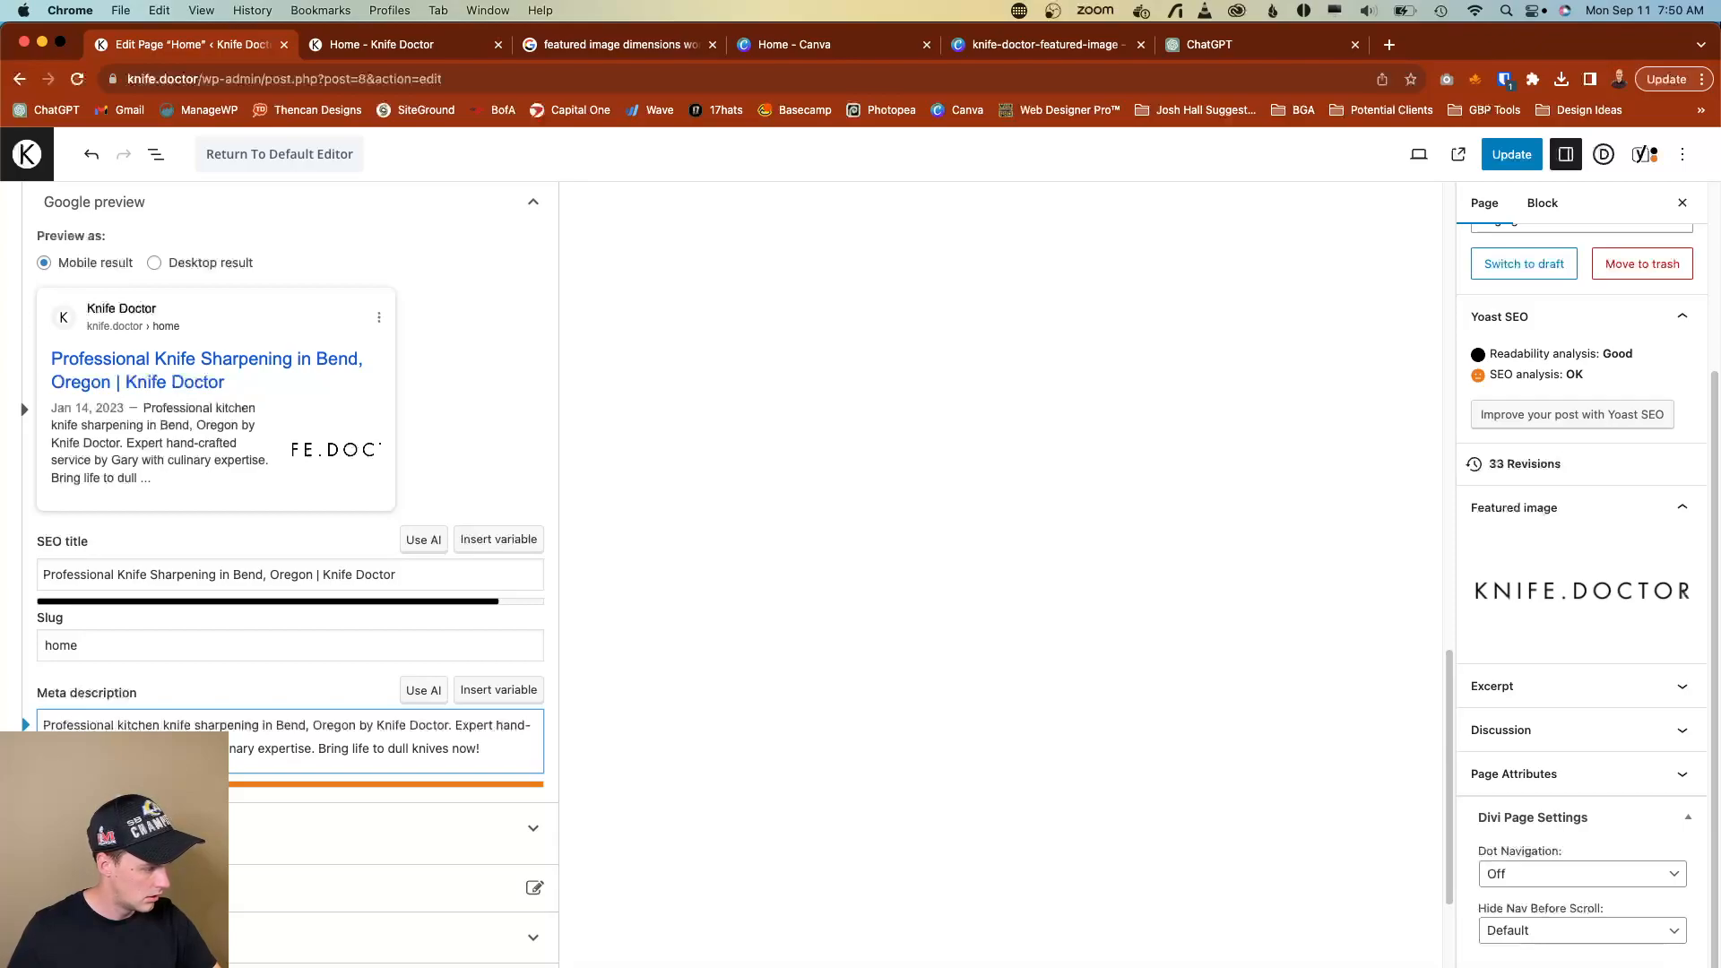
Shorten the meta description by removing the mention of the sharpener's name and "with culinary expertise".
{"action": "key", "text": "BackSpace"}
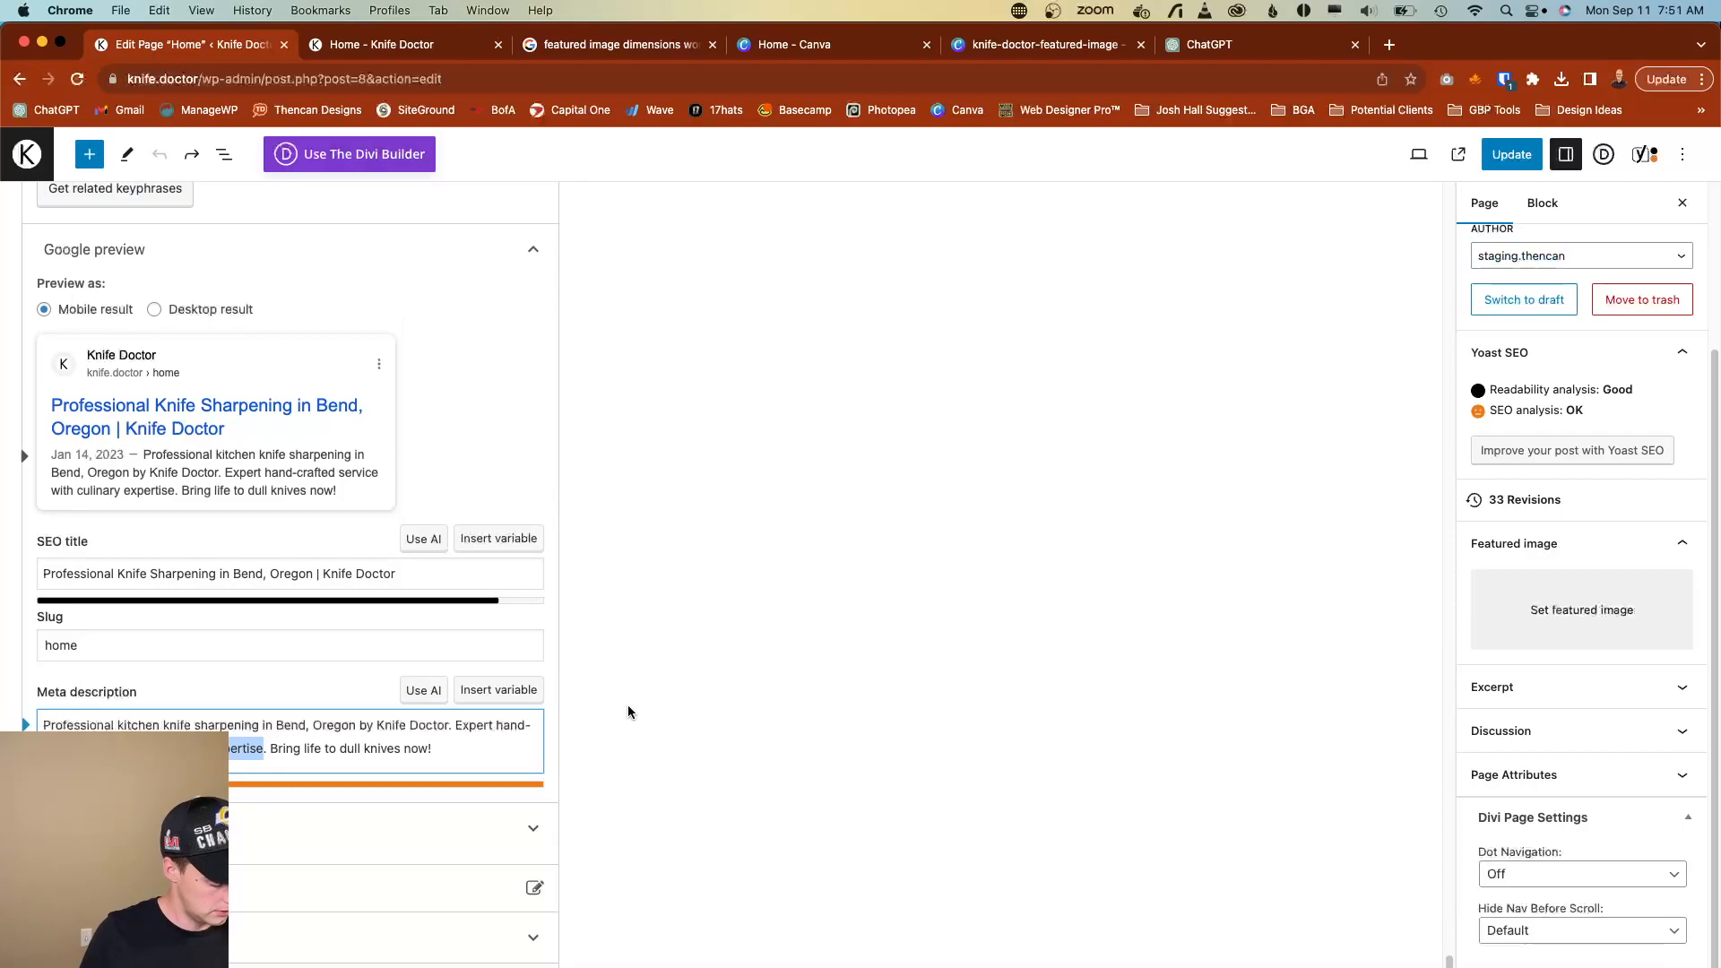
{"action": "key", "text": "BackSpace"}
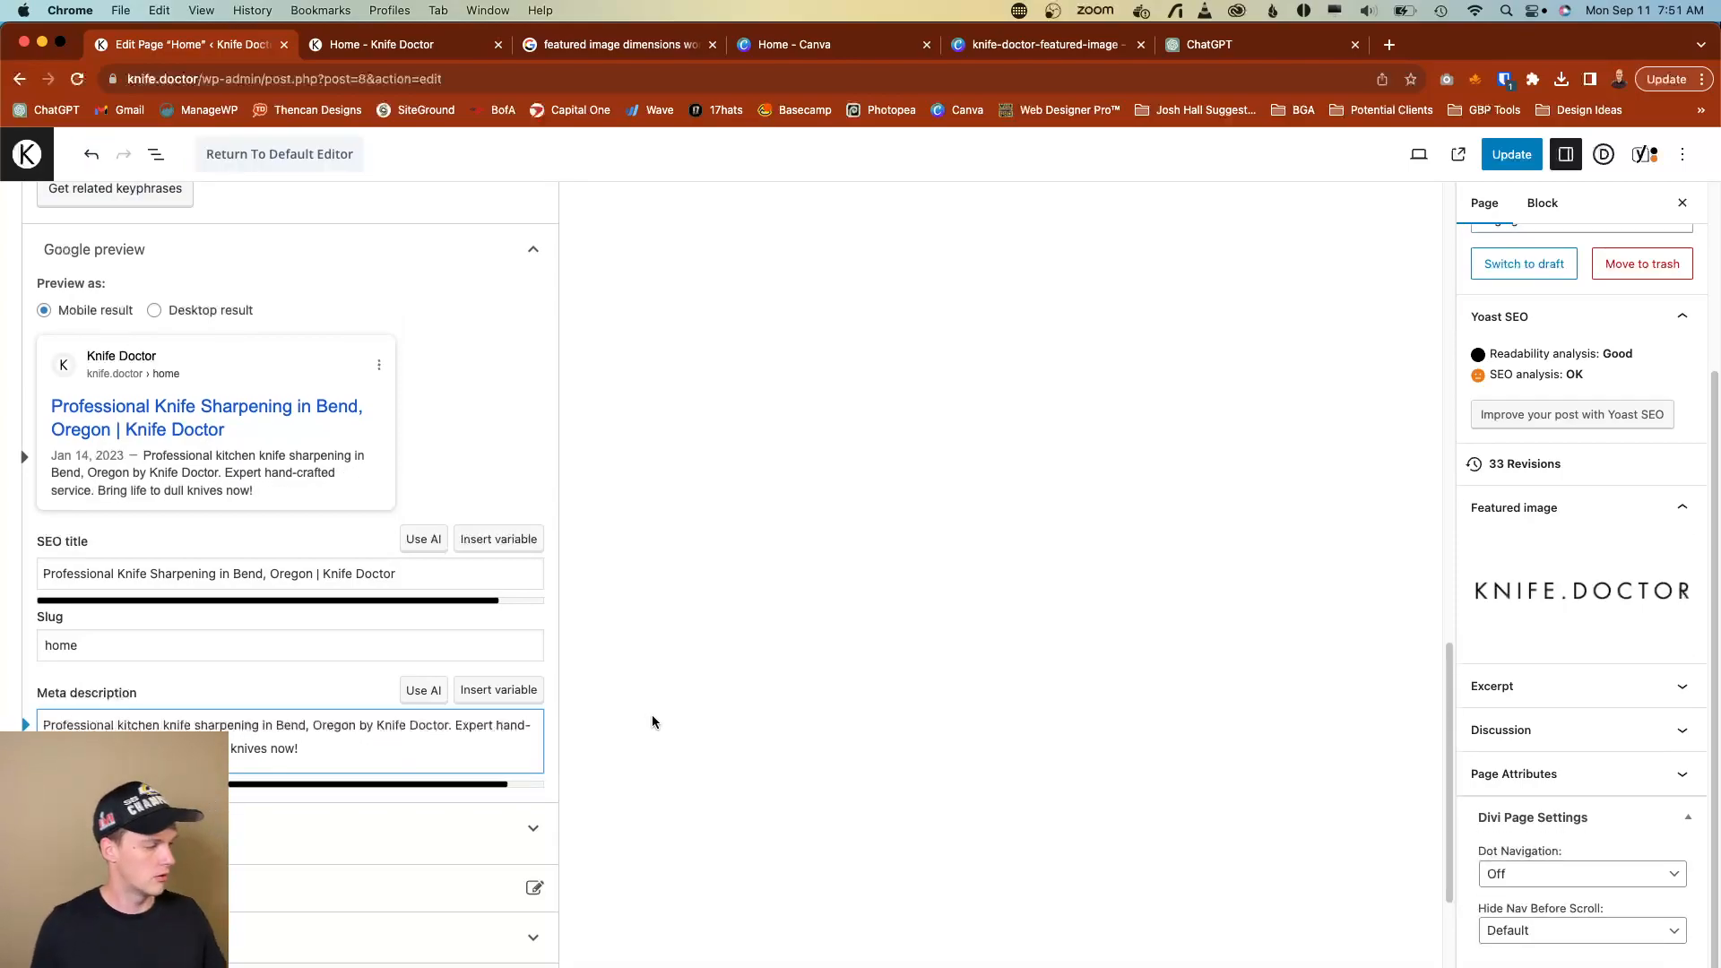
{"action": "left_click", "coordinate": [651, 722]}
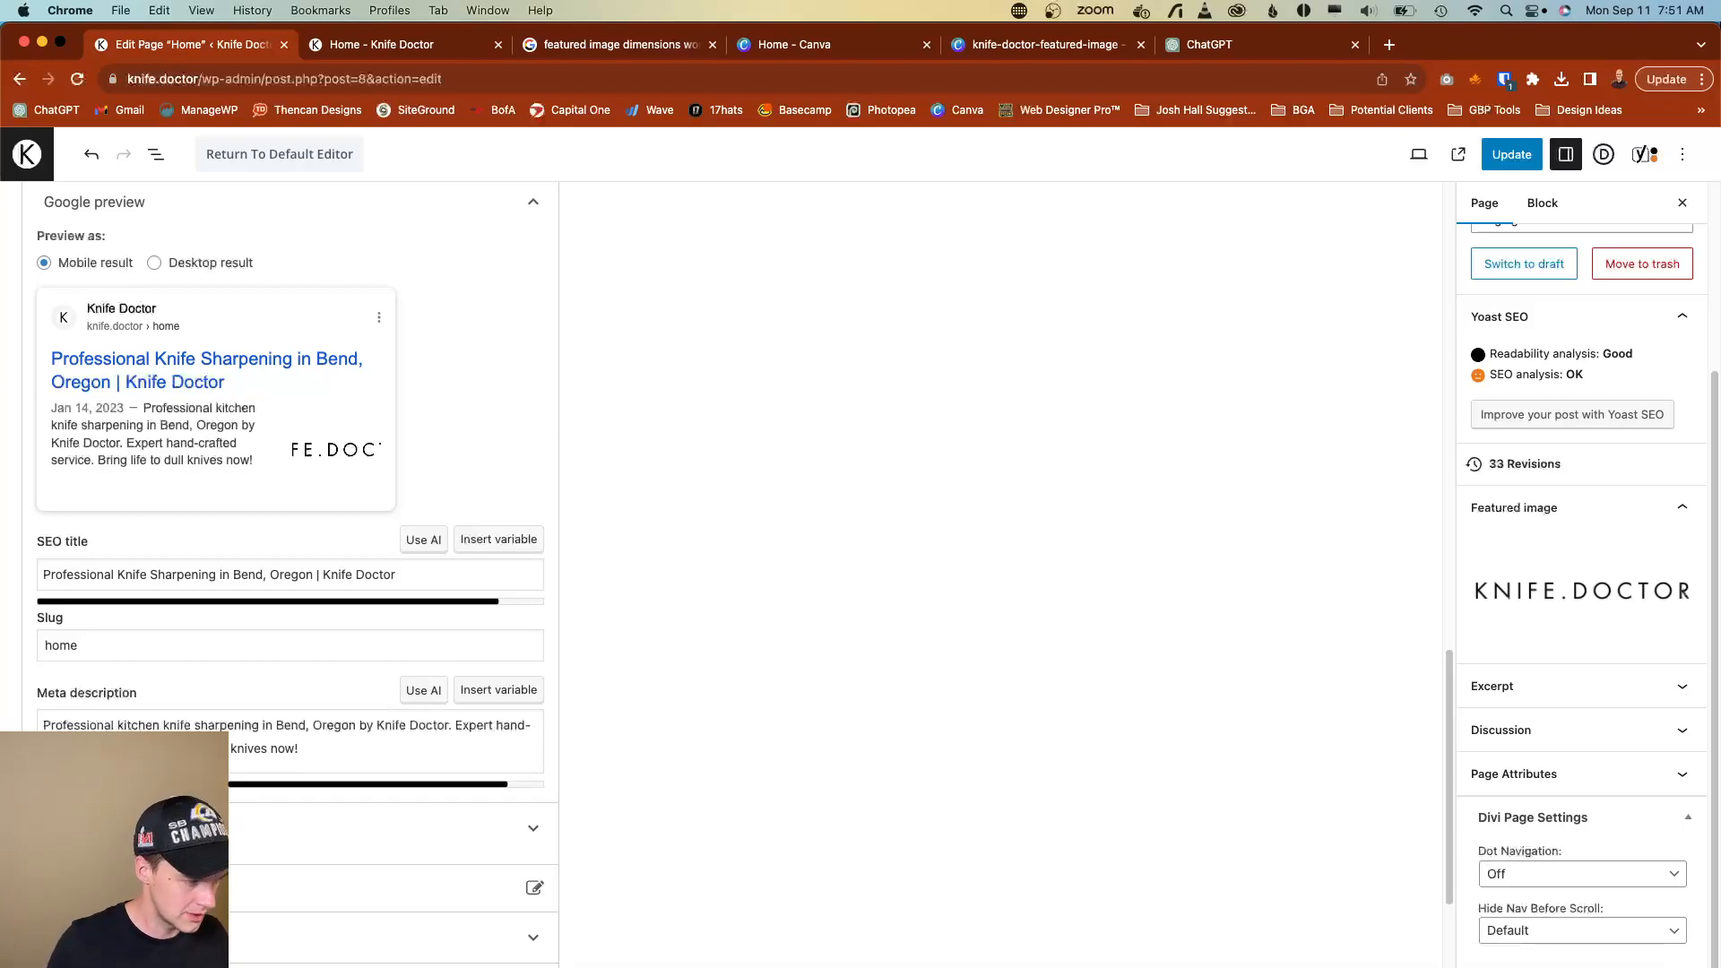
Compare the desktop and mobile Google previews and review the Yoast SEO analysis results for the focus keyphrase.
{"action": "scroll", "coordinate": [167, 713], "scroll_direction": "up", "scroll_amount": 3}
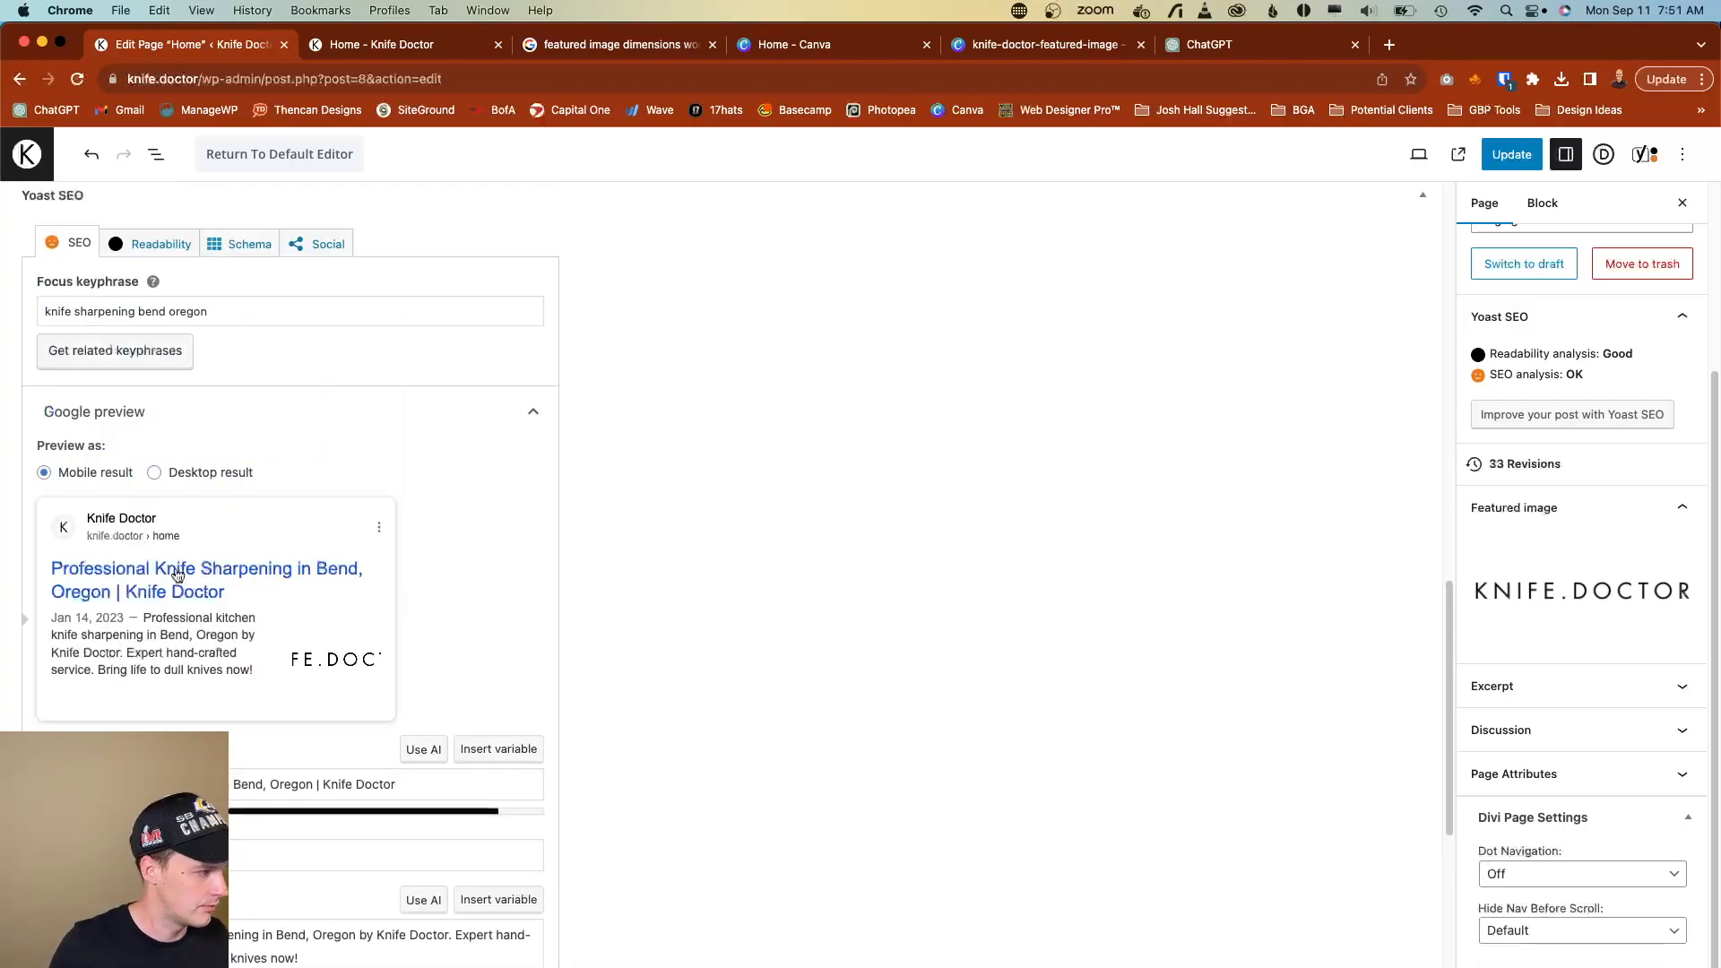
{"action": "left_click", "coordinate": [201, 473]}
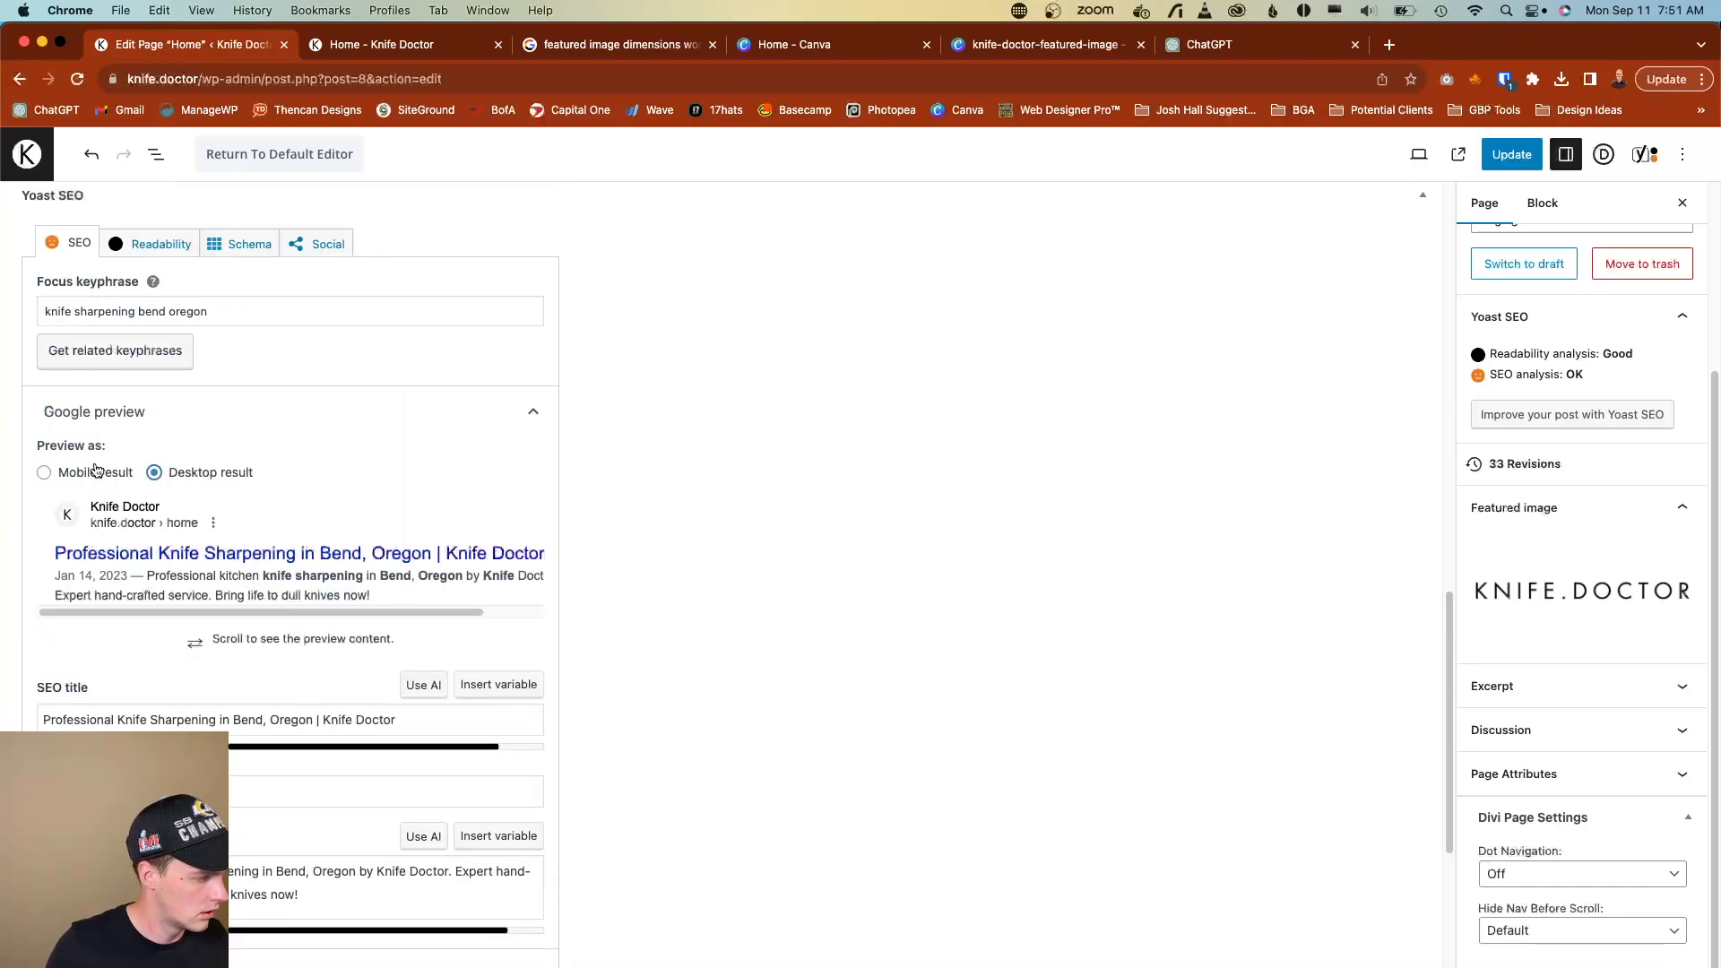
{"action": "left_click", "coordinate": [93, 477]}
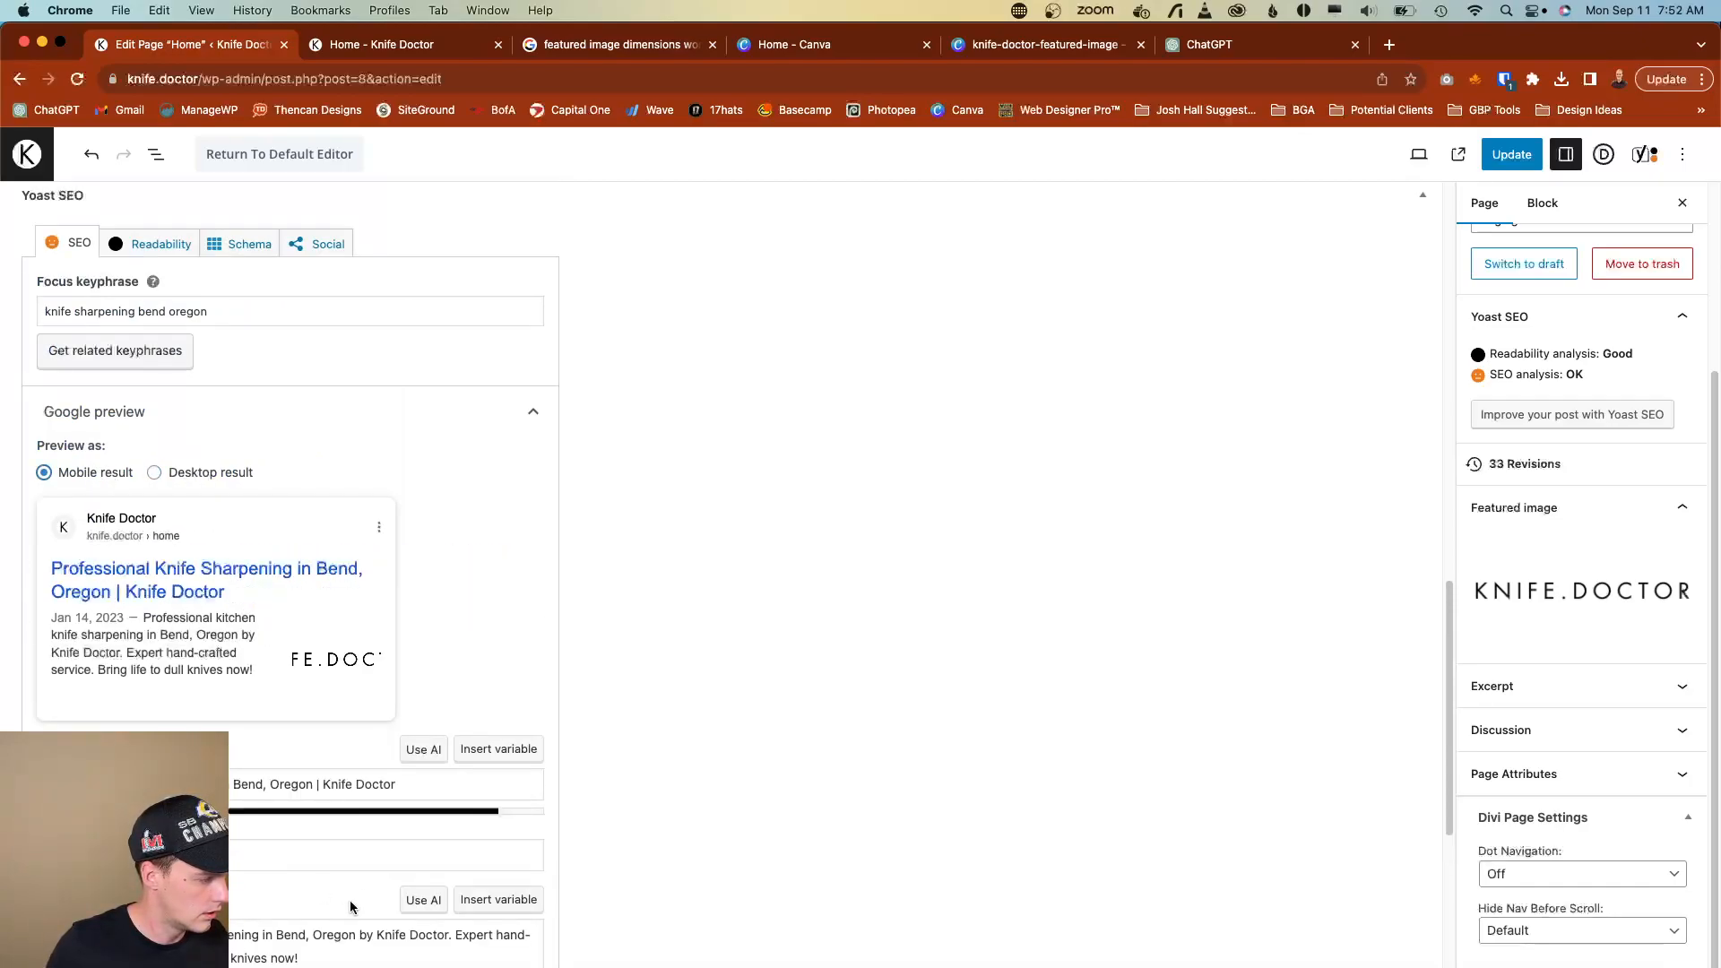
{"action": "scroll", "coordinate": [358, 902], "scroll_direction": "down", "scroll_amount": 1}
{"action": "scroll", "coordinate": [363, 895], "scroll_direction": "down", "scroll_amount": 5}
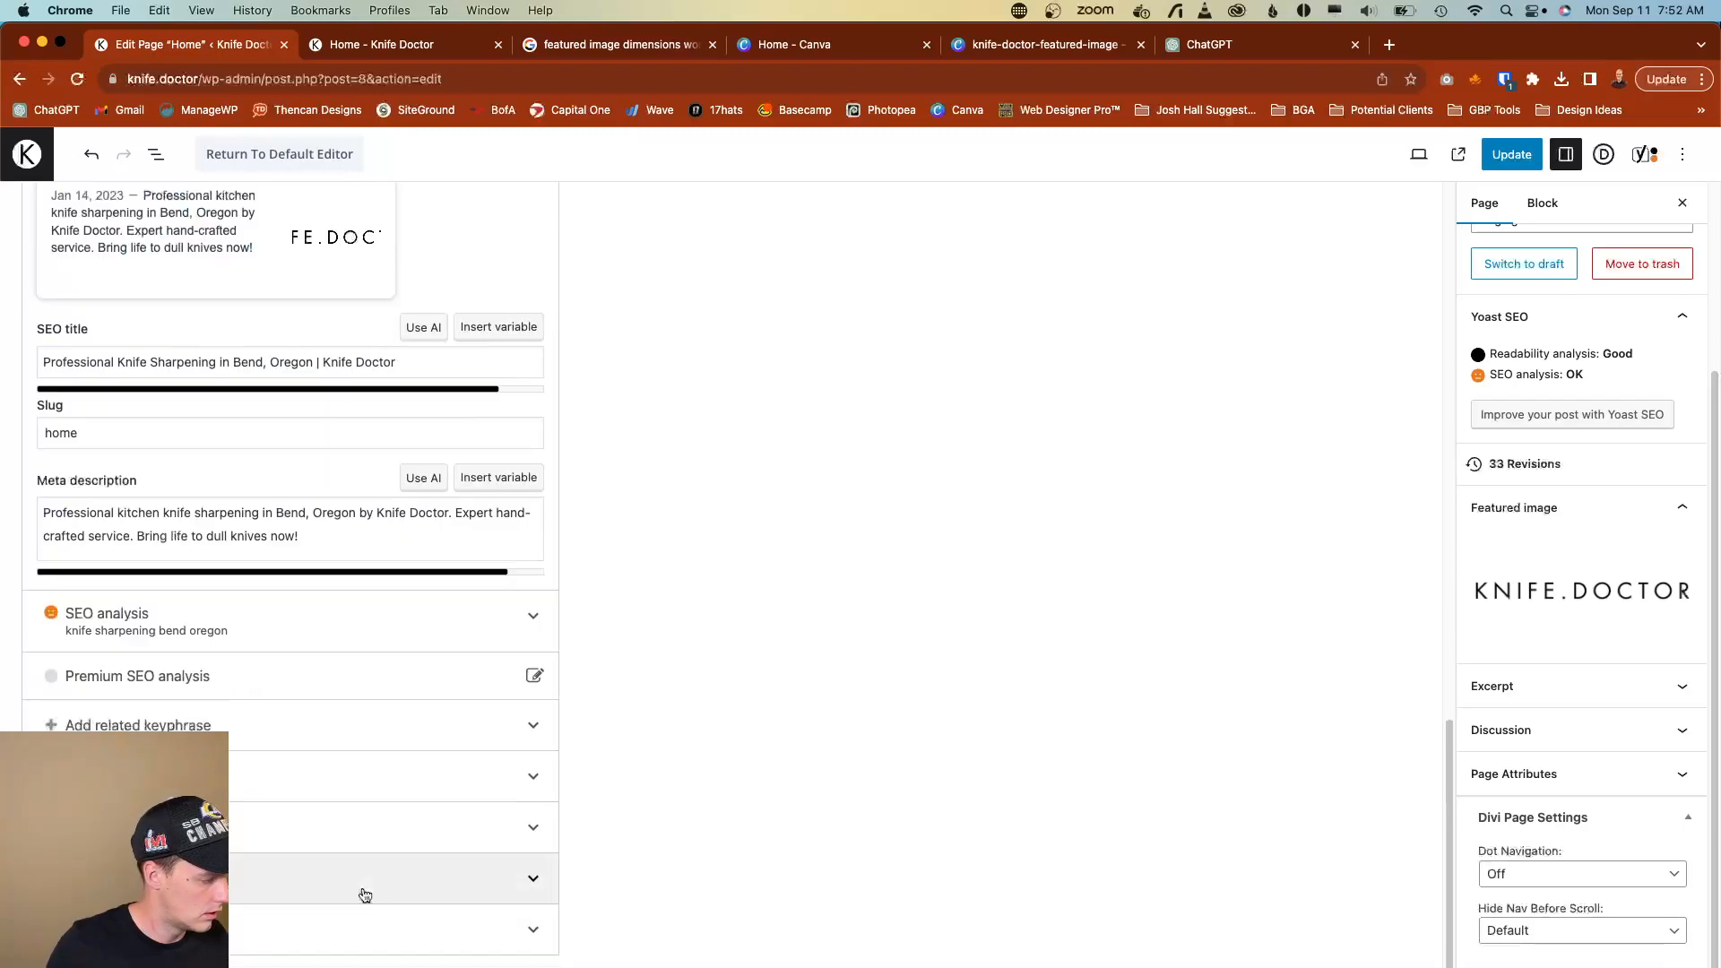
{"action": "left_click", "coordinate": [393, 609]}
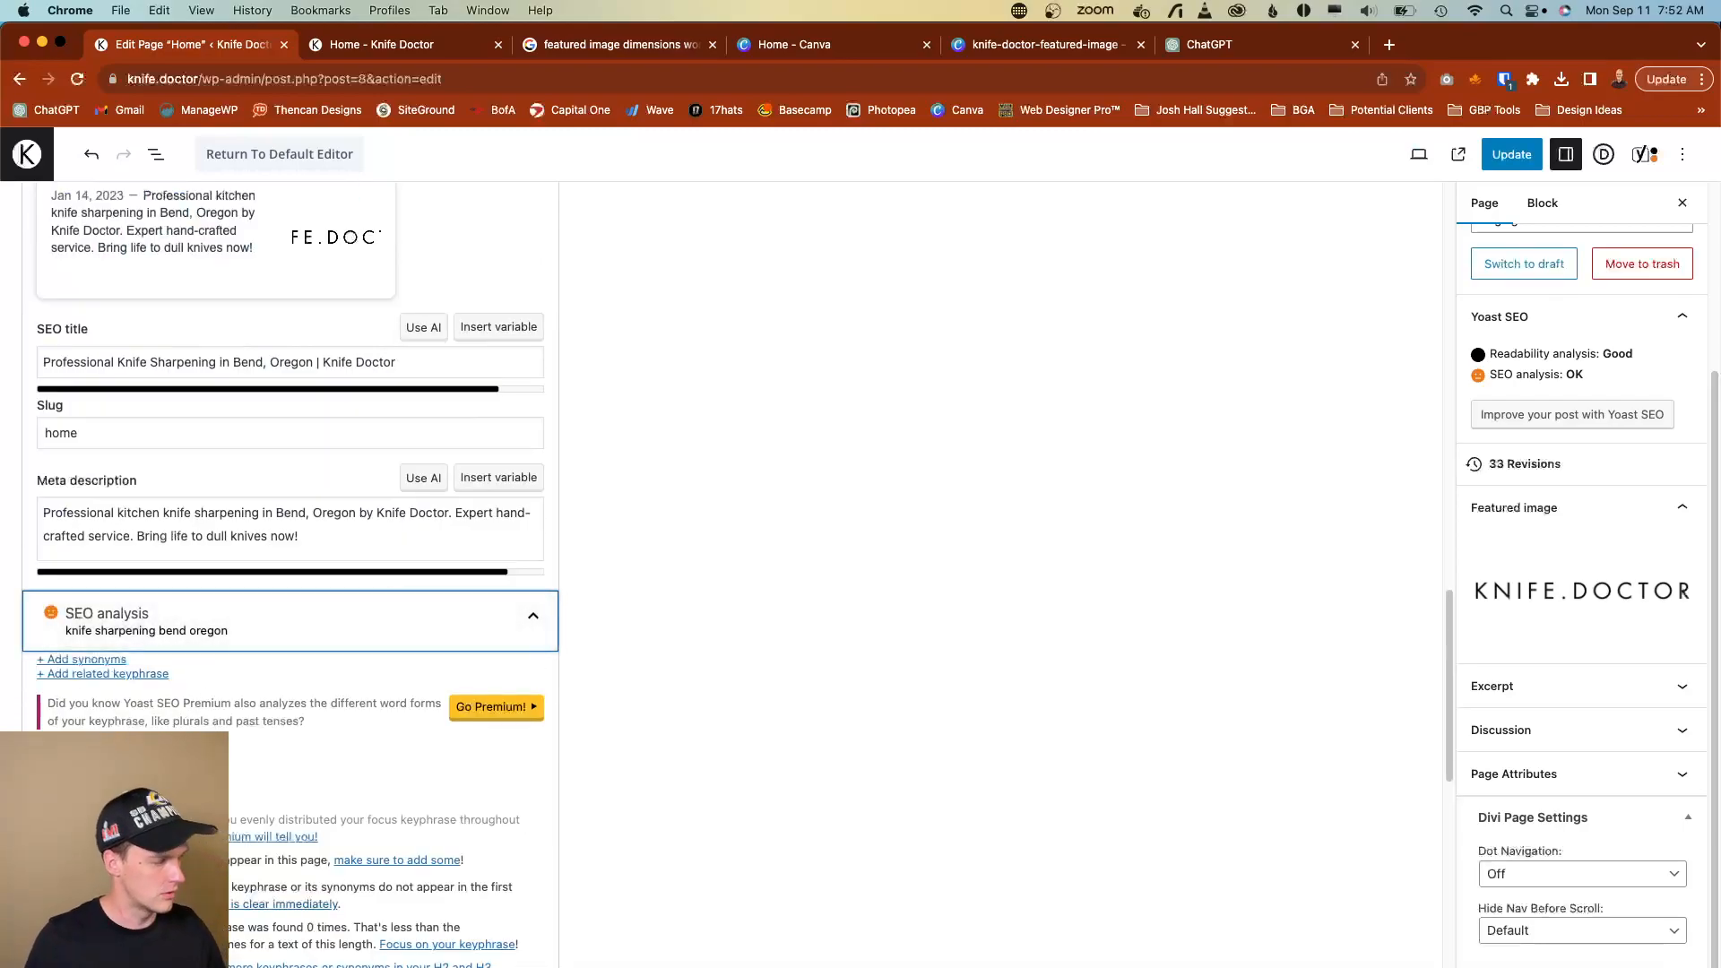
{"action": "scroll", "coordinate": [393, 609], "scroll_direction": "down", "scroll_amount": 4}
{"action": "scroll", "coordinate": [291, 574], "scroll_direction": "down", "scroll_amount": 3}
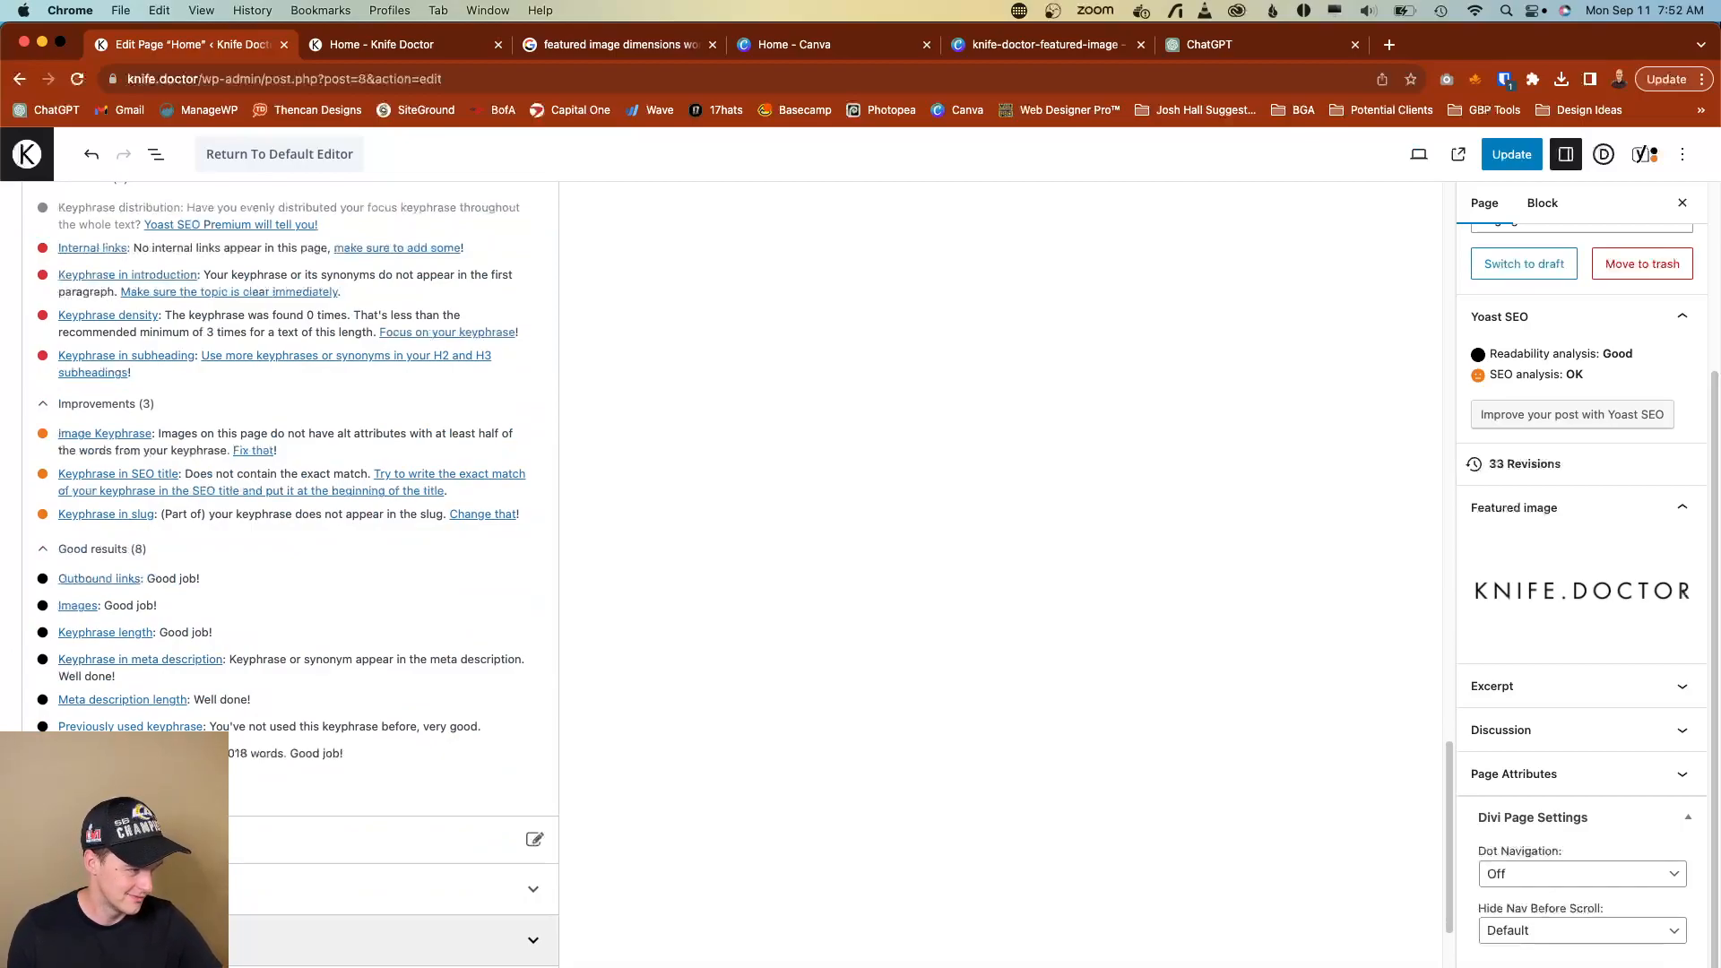
{"action": "scroll", "coordinate": [291, 574], "scroll_direction": "up", "scroll_amount": 3}
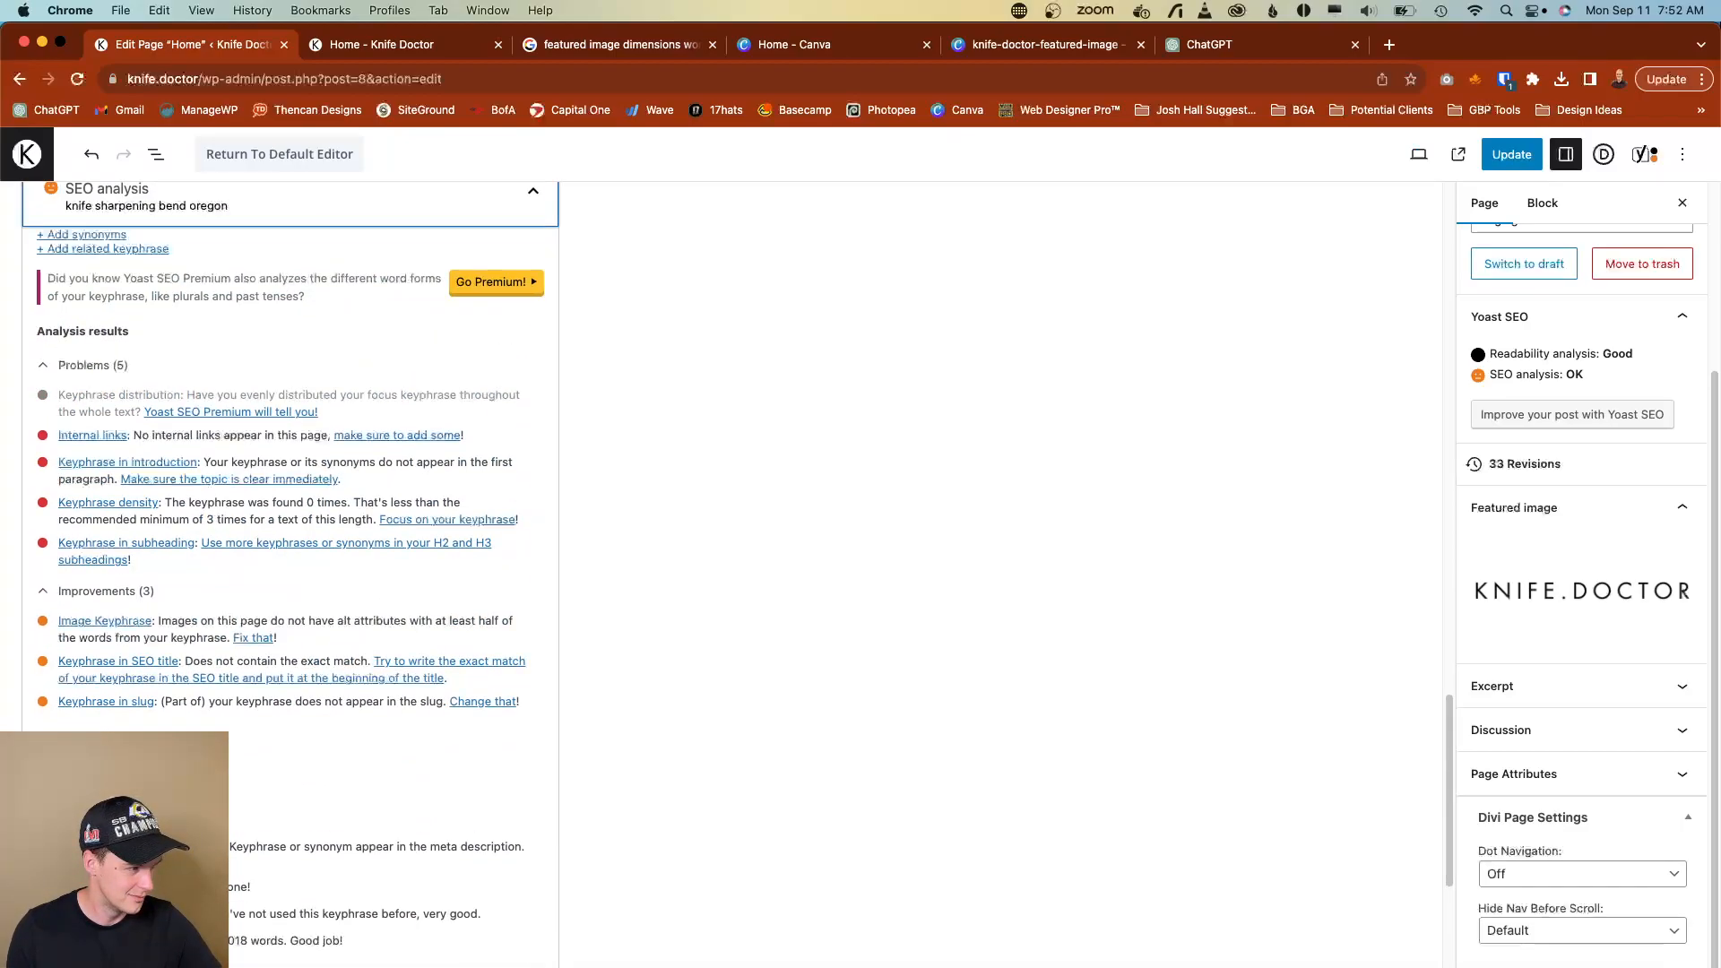
Update the Home page to save its SEO settings and return to the WordPress list of pages.
{"action": "scroll", "coordinate": [291, 574], "scroll_direction": "up", "scroll_amount": 10}
{"action": "scroll", "coordinate": [823, 382], "scroll_direction": "down", "scroll_amount": 3}
{"action": "scroll", "coordinate": [823, 382], "scroll_direction": "up", "scroll_amount": 3}
{"action": "left_click", "coordinate": [1512, 157]}
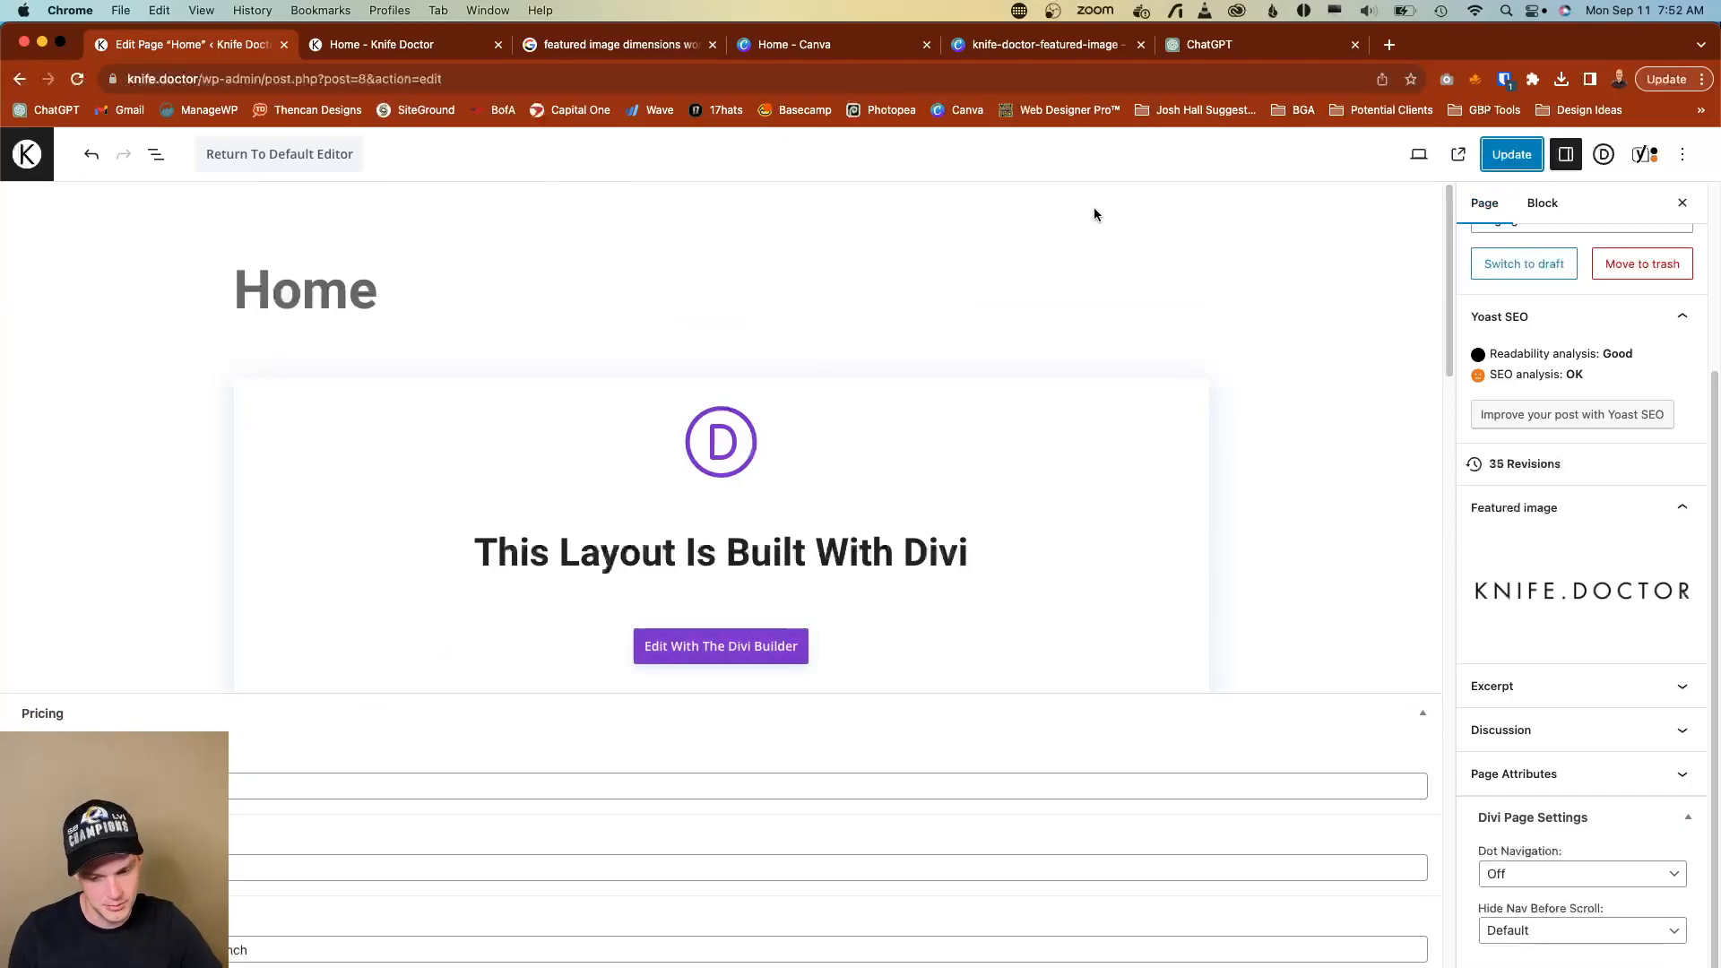
{"action": "left_click", "coordinate": [18, 160]}
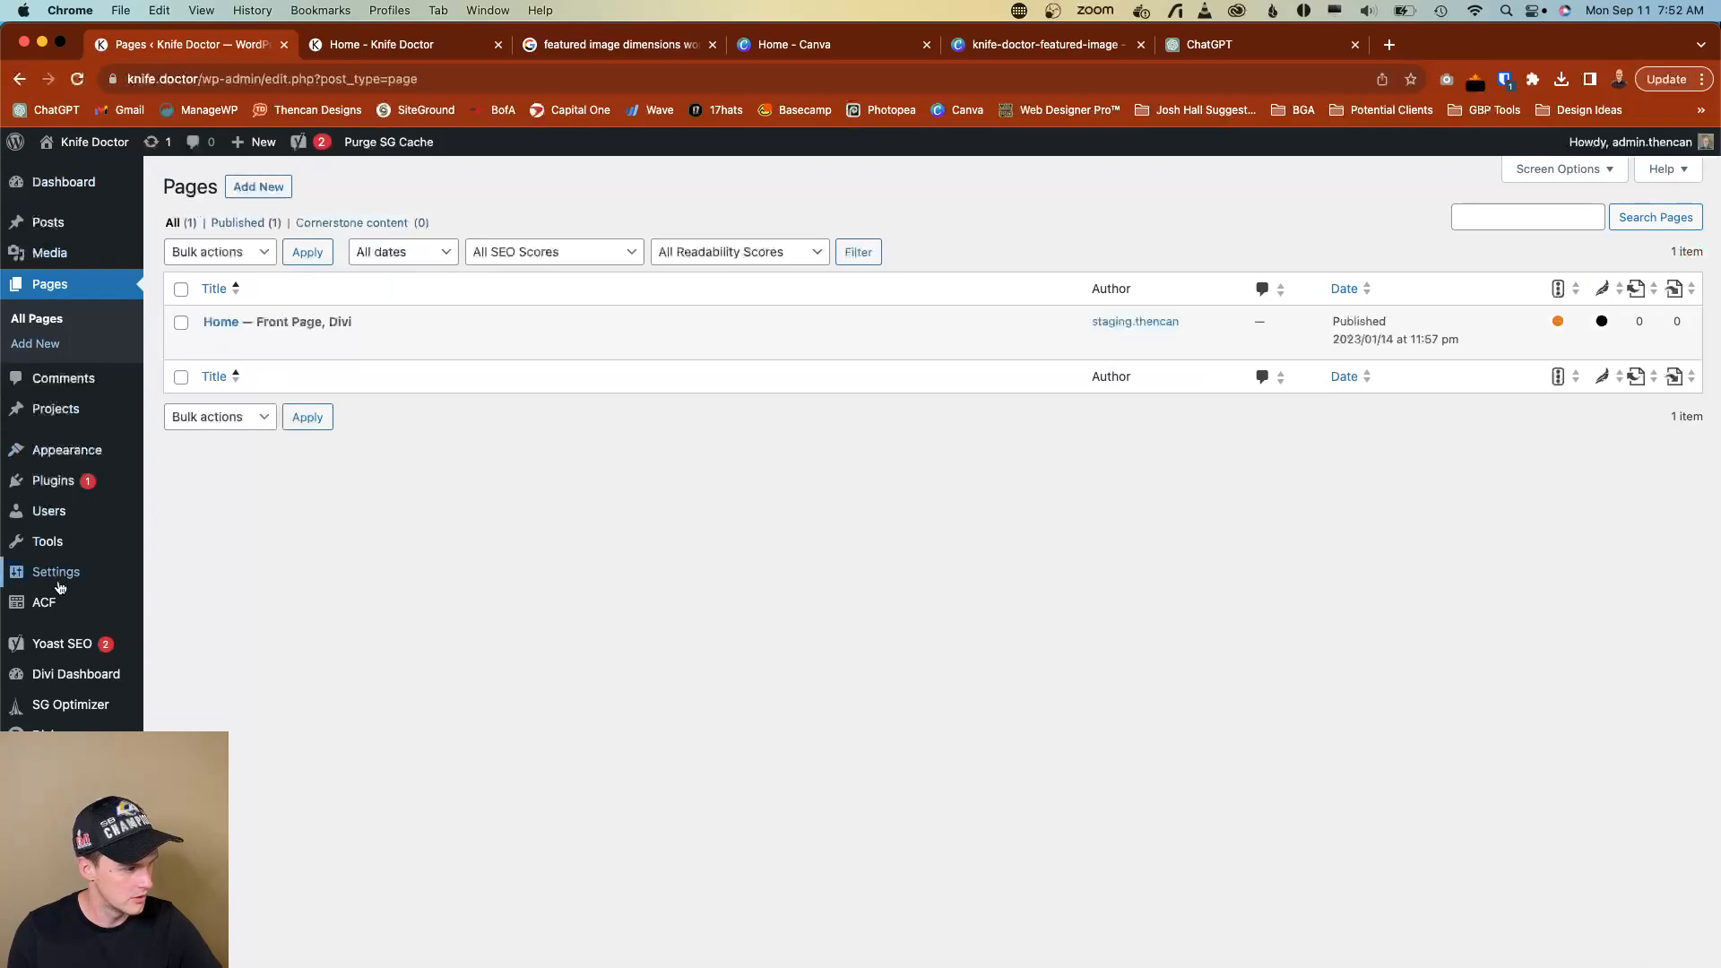
Open the Yoast SEO dashboard and run the suggested SEO data optimization.
{"action": "mouse_move", "coordinate": [73, 656]}
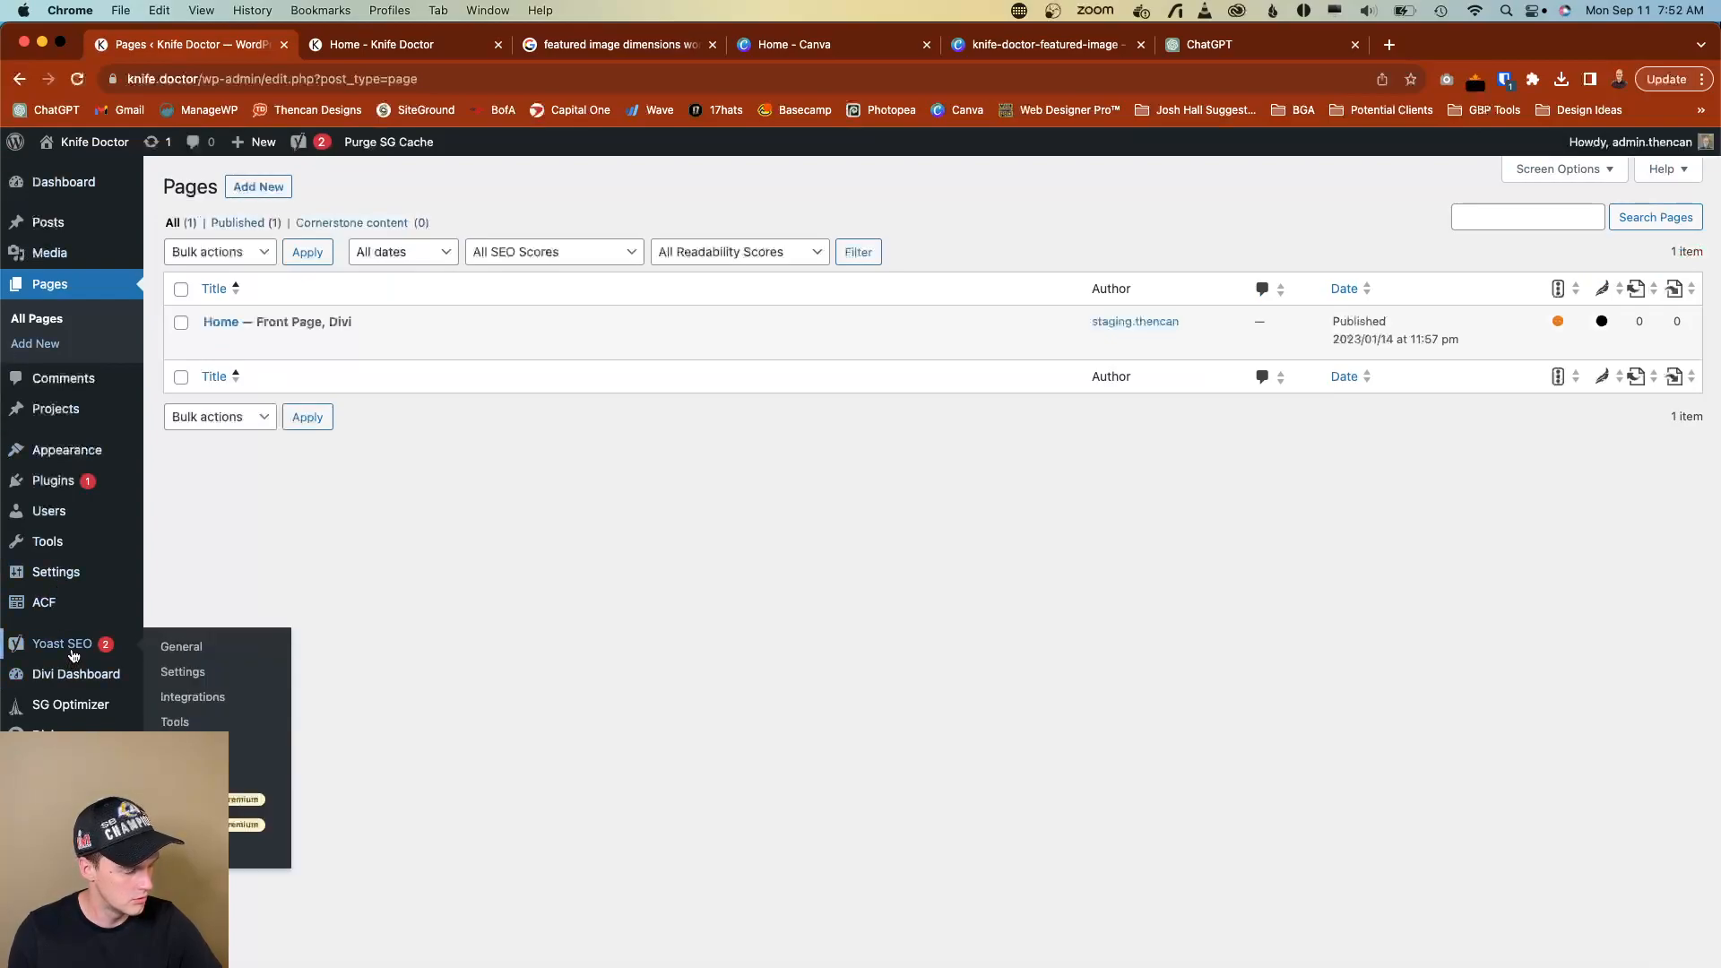
{"action": "left_click", "coordinate": [50, 478]}
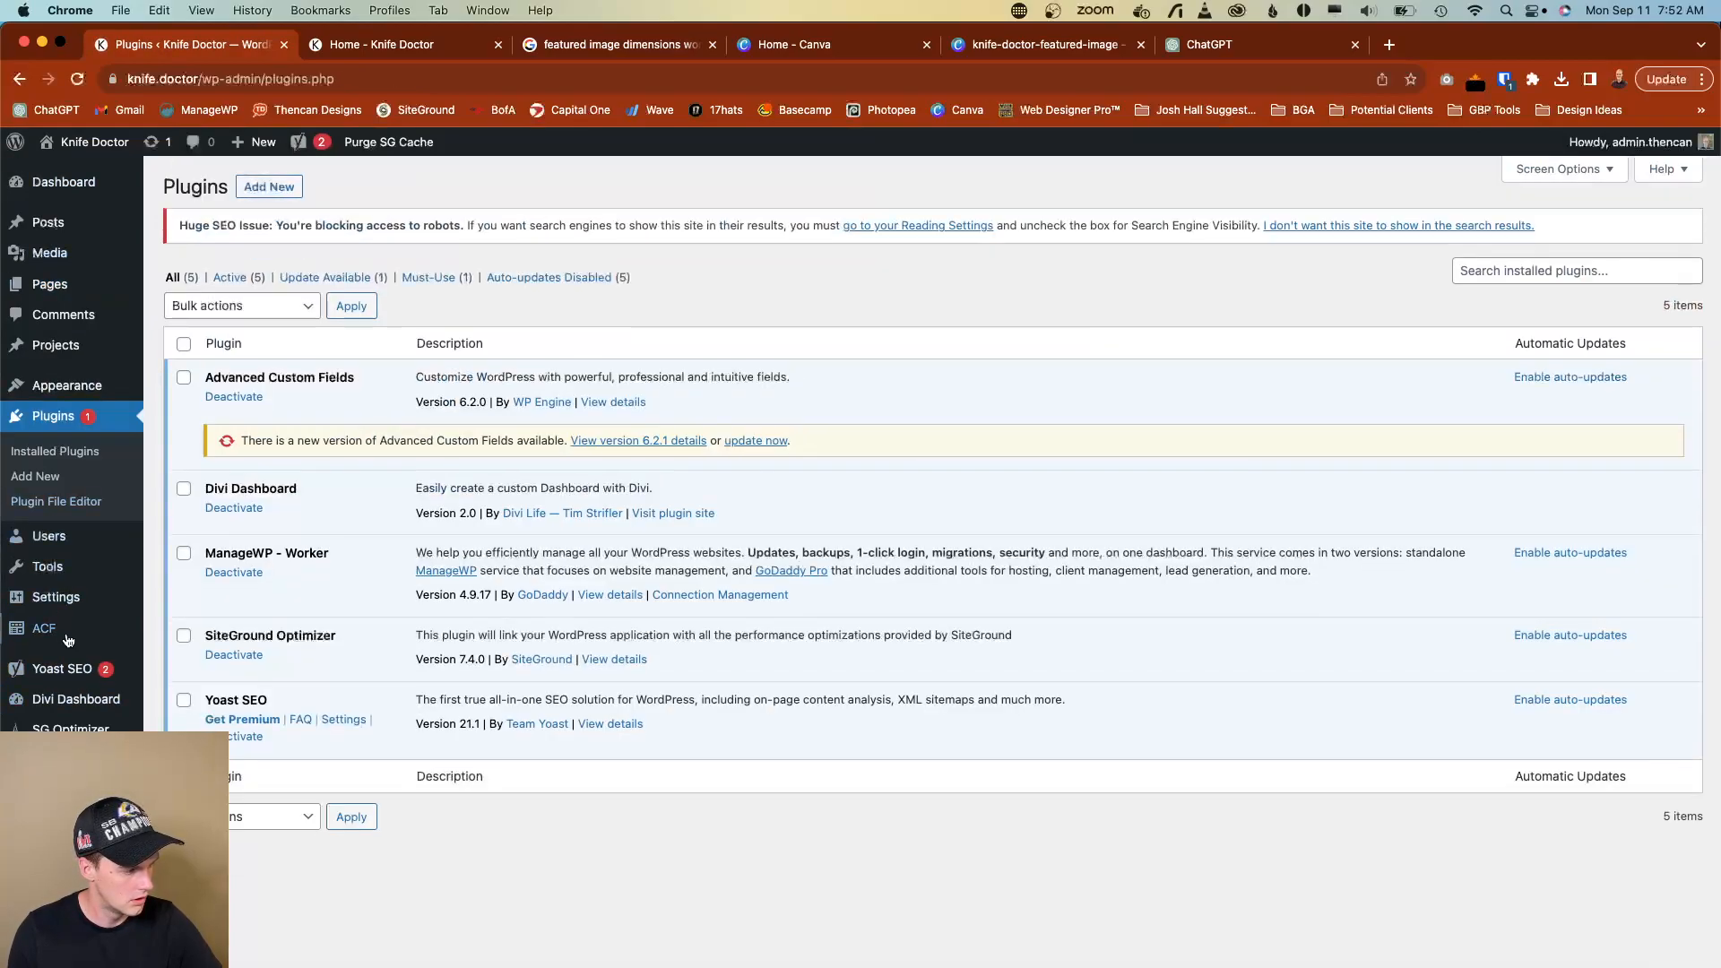
{"action": "mouse_move", "coordinate": [76, 677]}
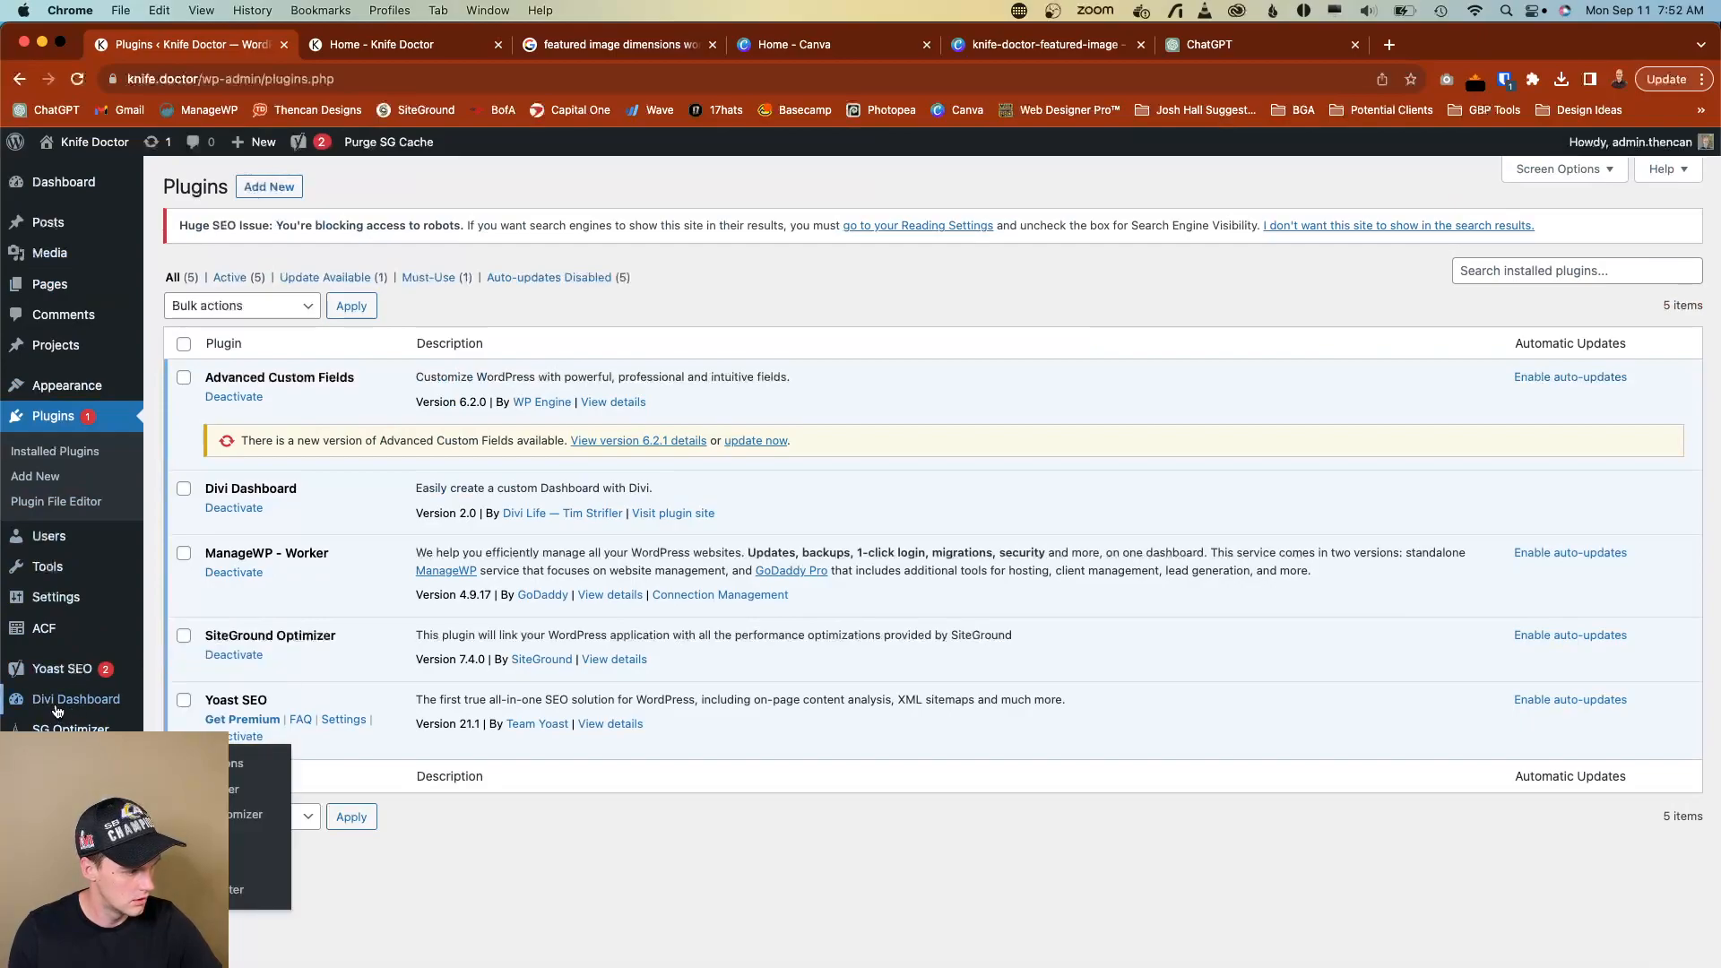
{"action": "left_click", "coordinate": [51, 678]}
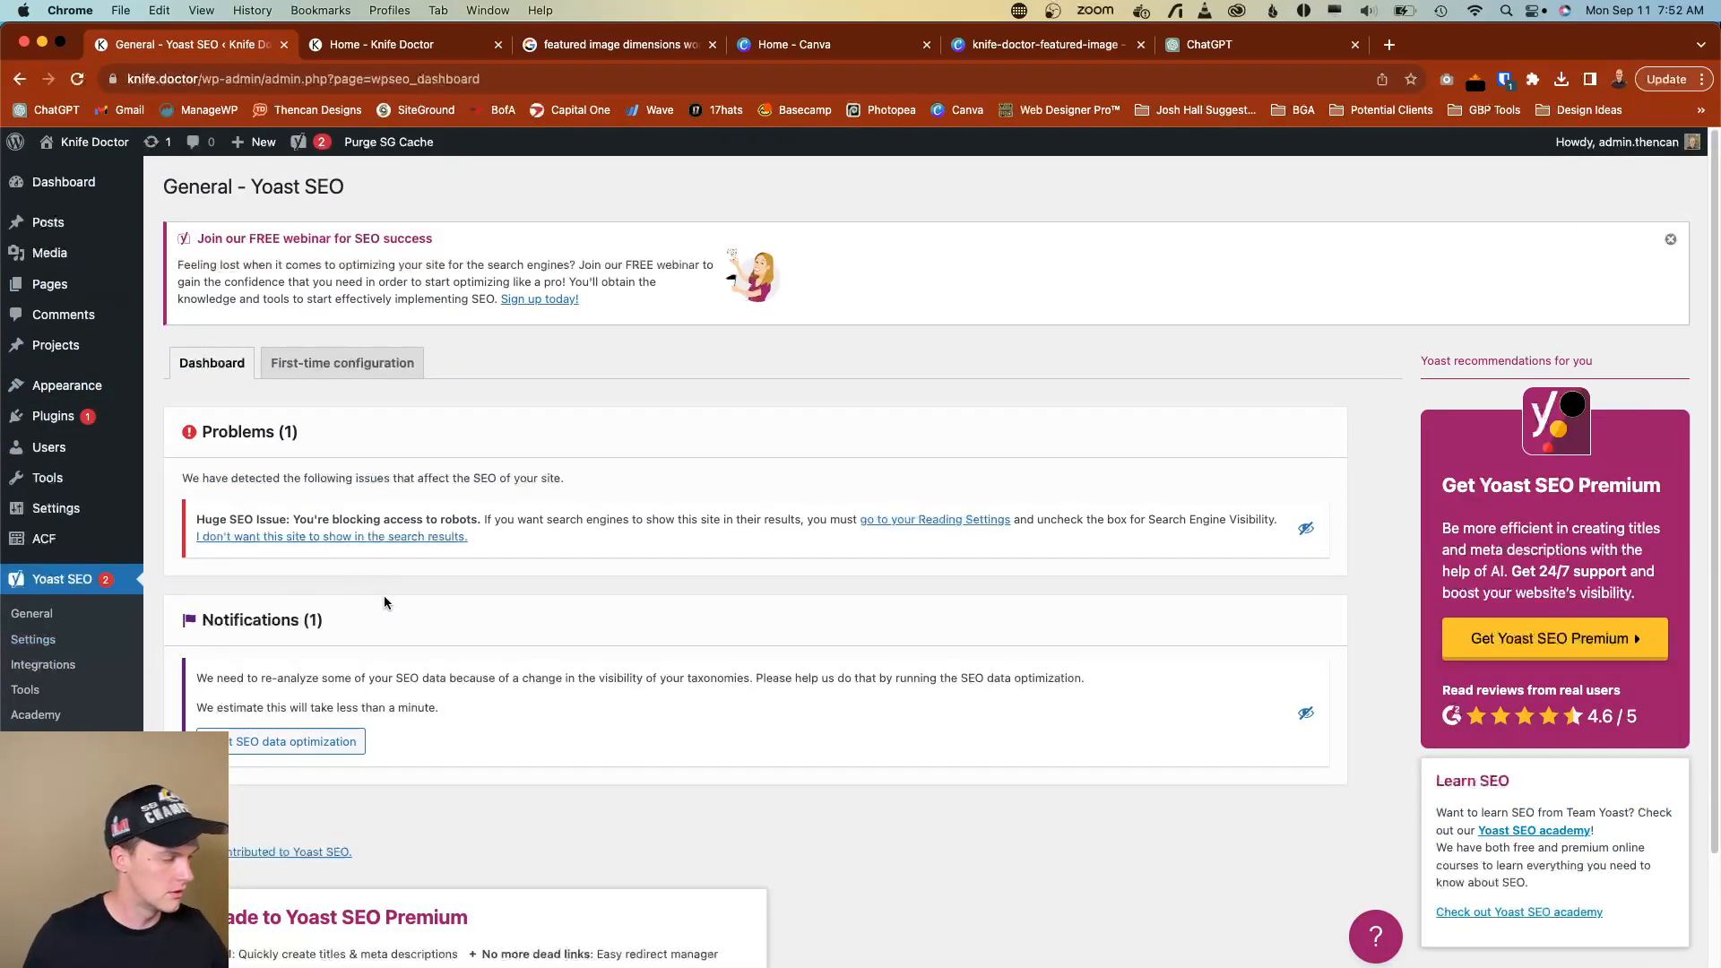
{"action": "scroll", "coordinate": [386, 606], "scroll_direction": "down", "scroll_amount": 1}
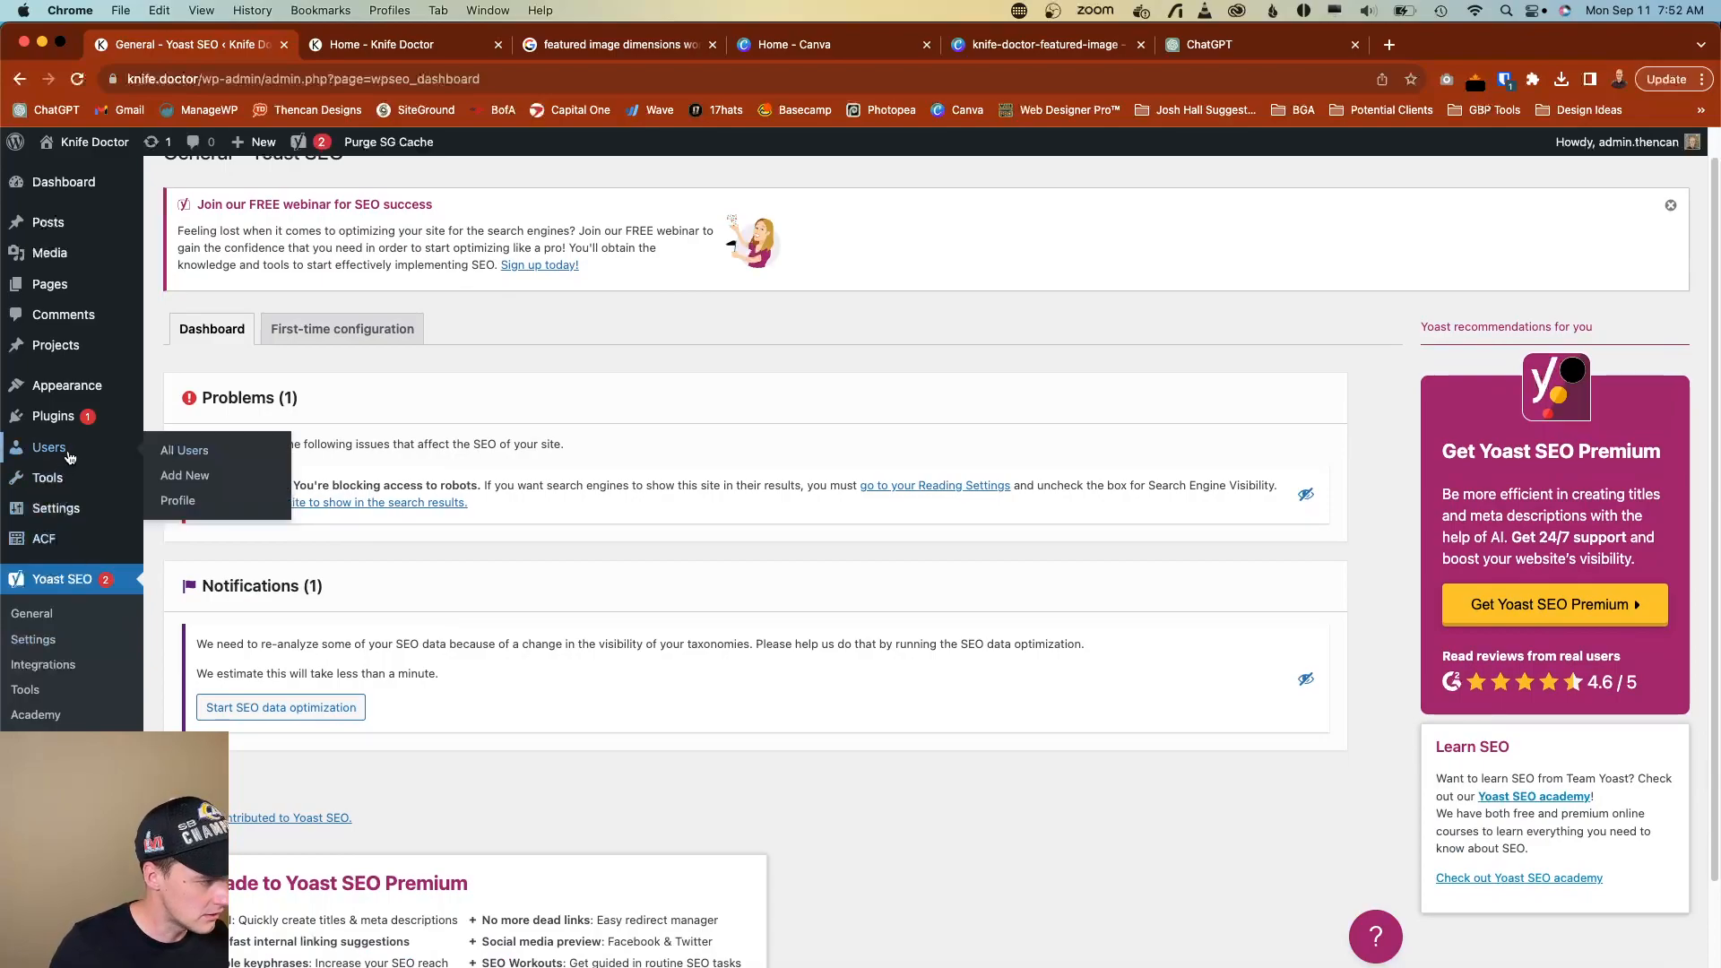
{"action": "left_click", "coordinate": [63, 420]}
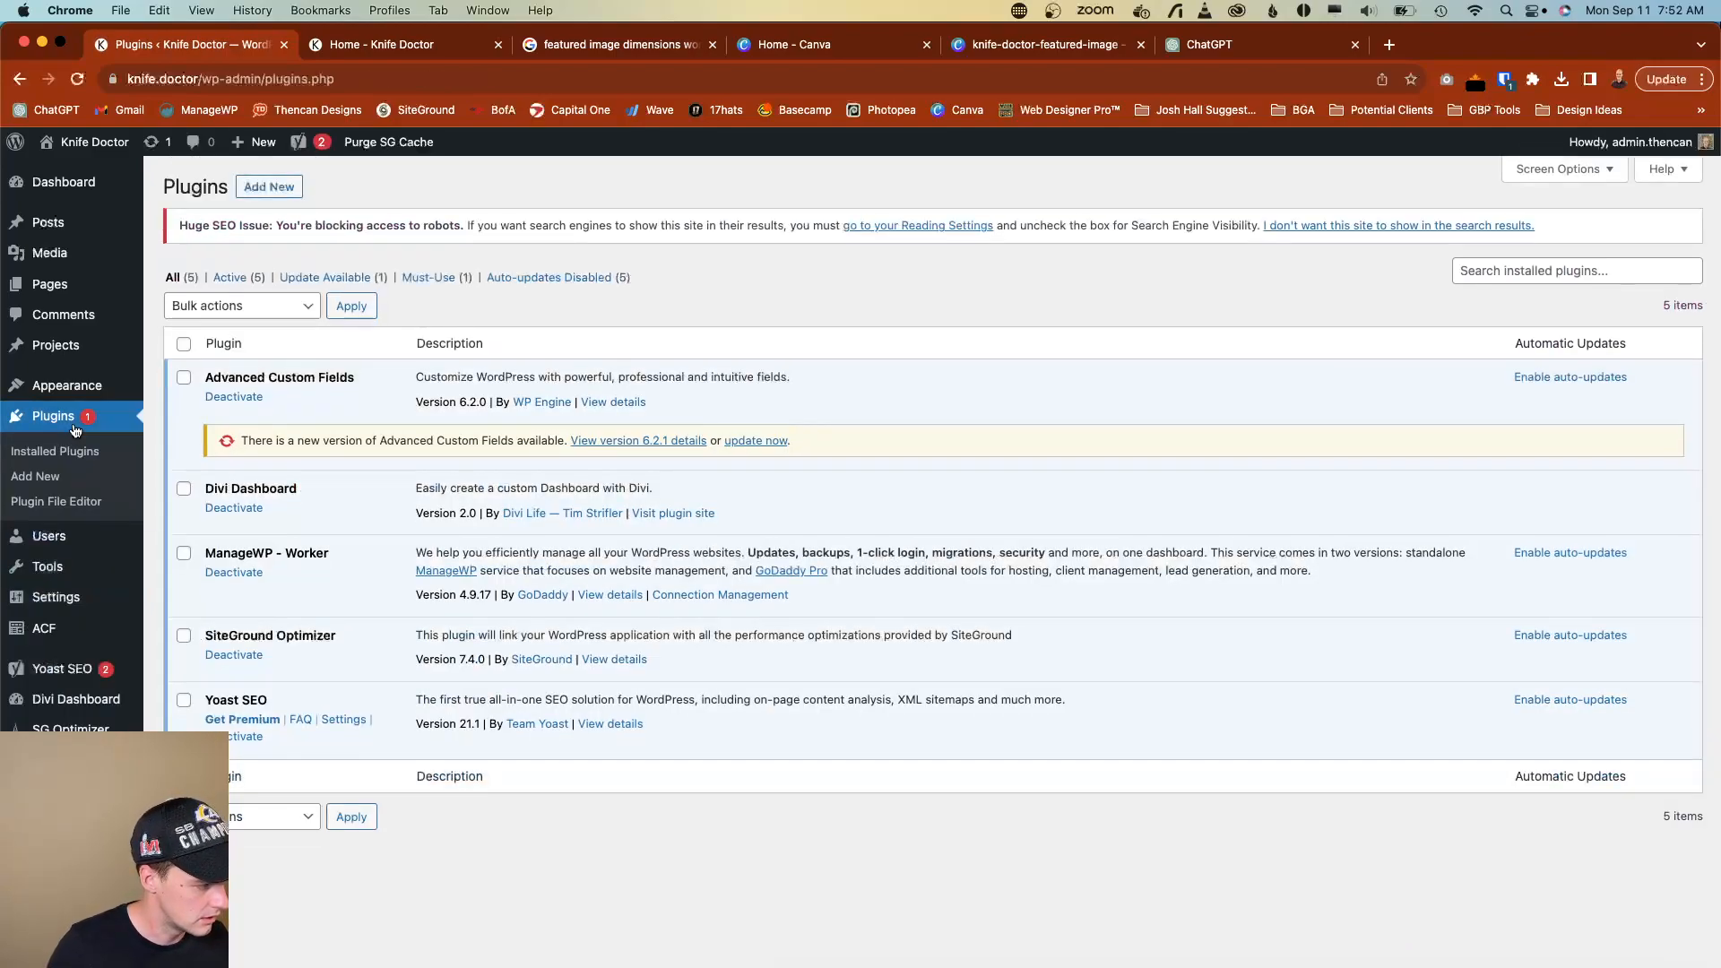
{"action": "left_click", "coordinate": [40, 672]}
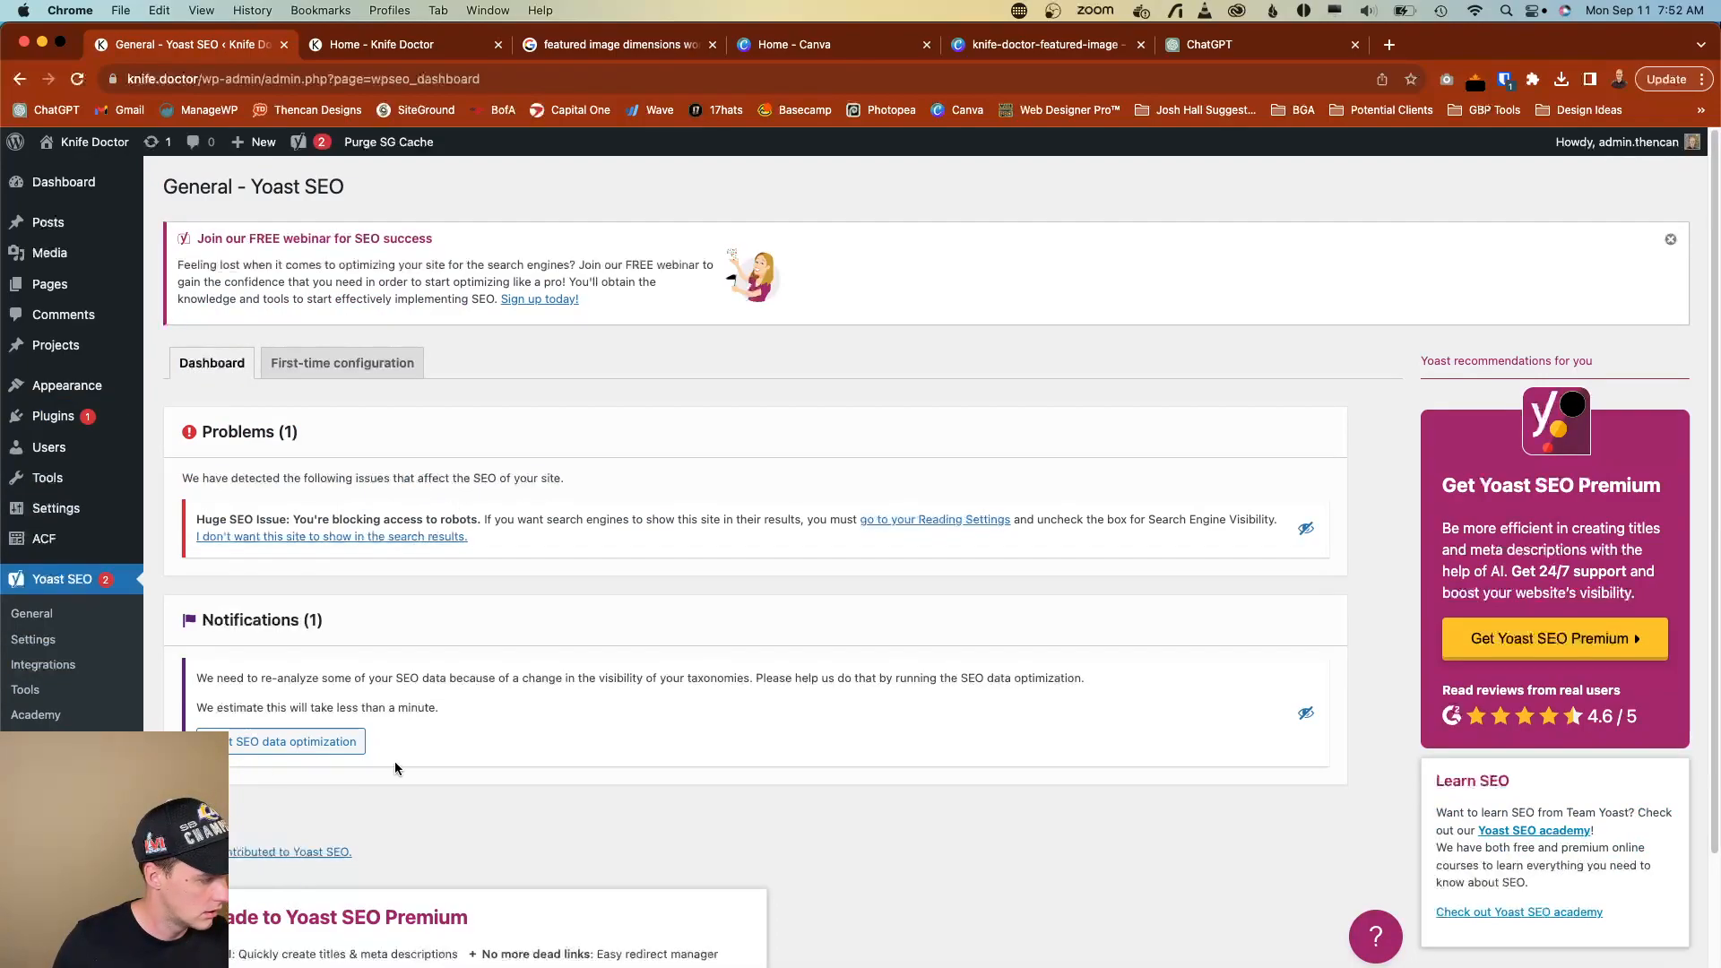
{"action": "left_click", "coordinate": [309, 741]}
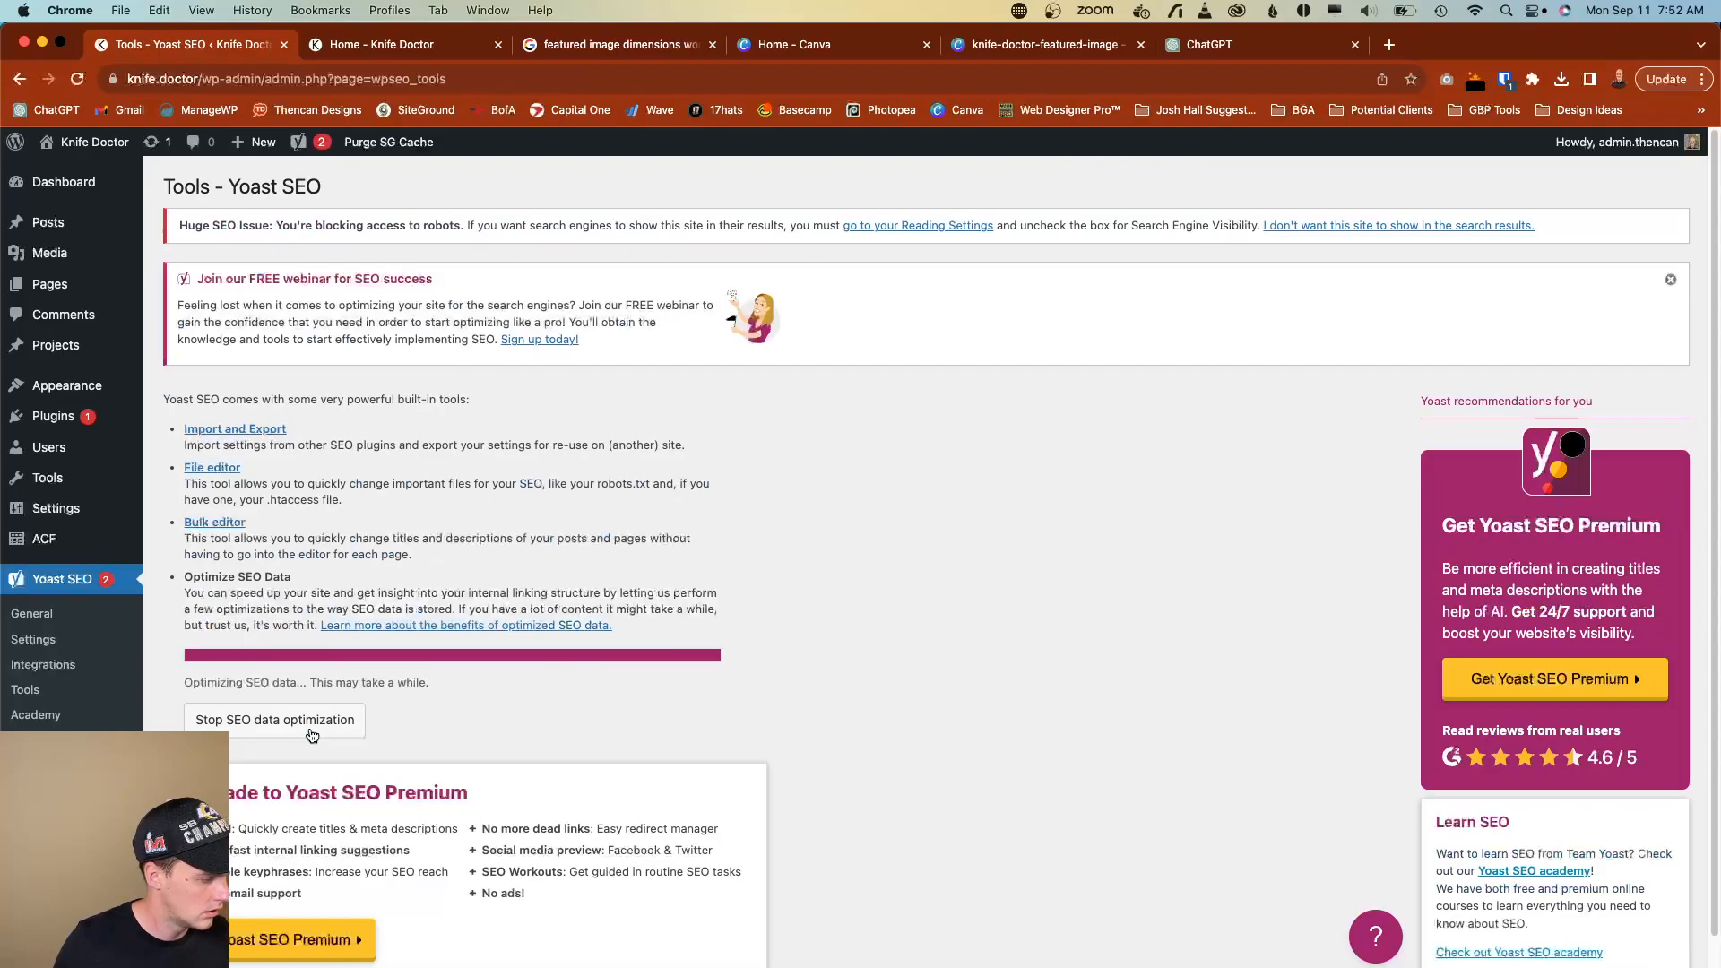
{"action": "scroll", "coordinate": [311, 736], "scroll_direction": "down", "scroll_amount": 1}
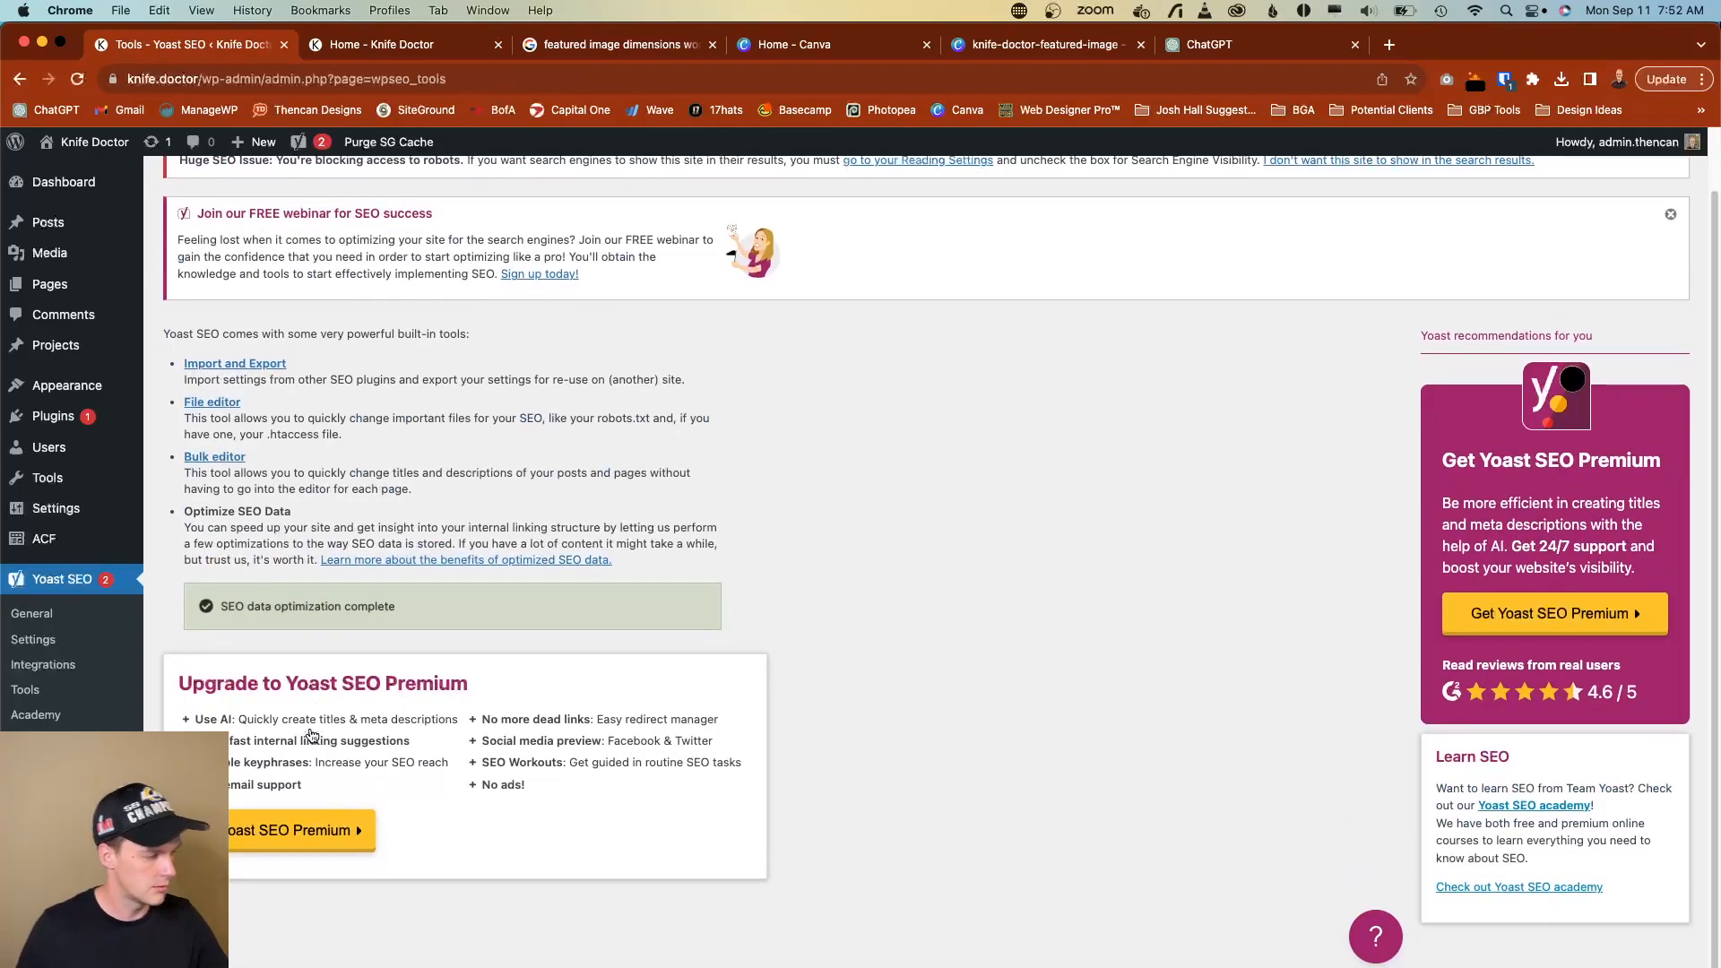
Stop discouraging search engines from indexing the site in the WordPress Reading Settings and save the changes.
{"action": "mouse_move", "coordinate": [72, 852]}
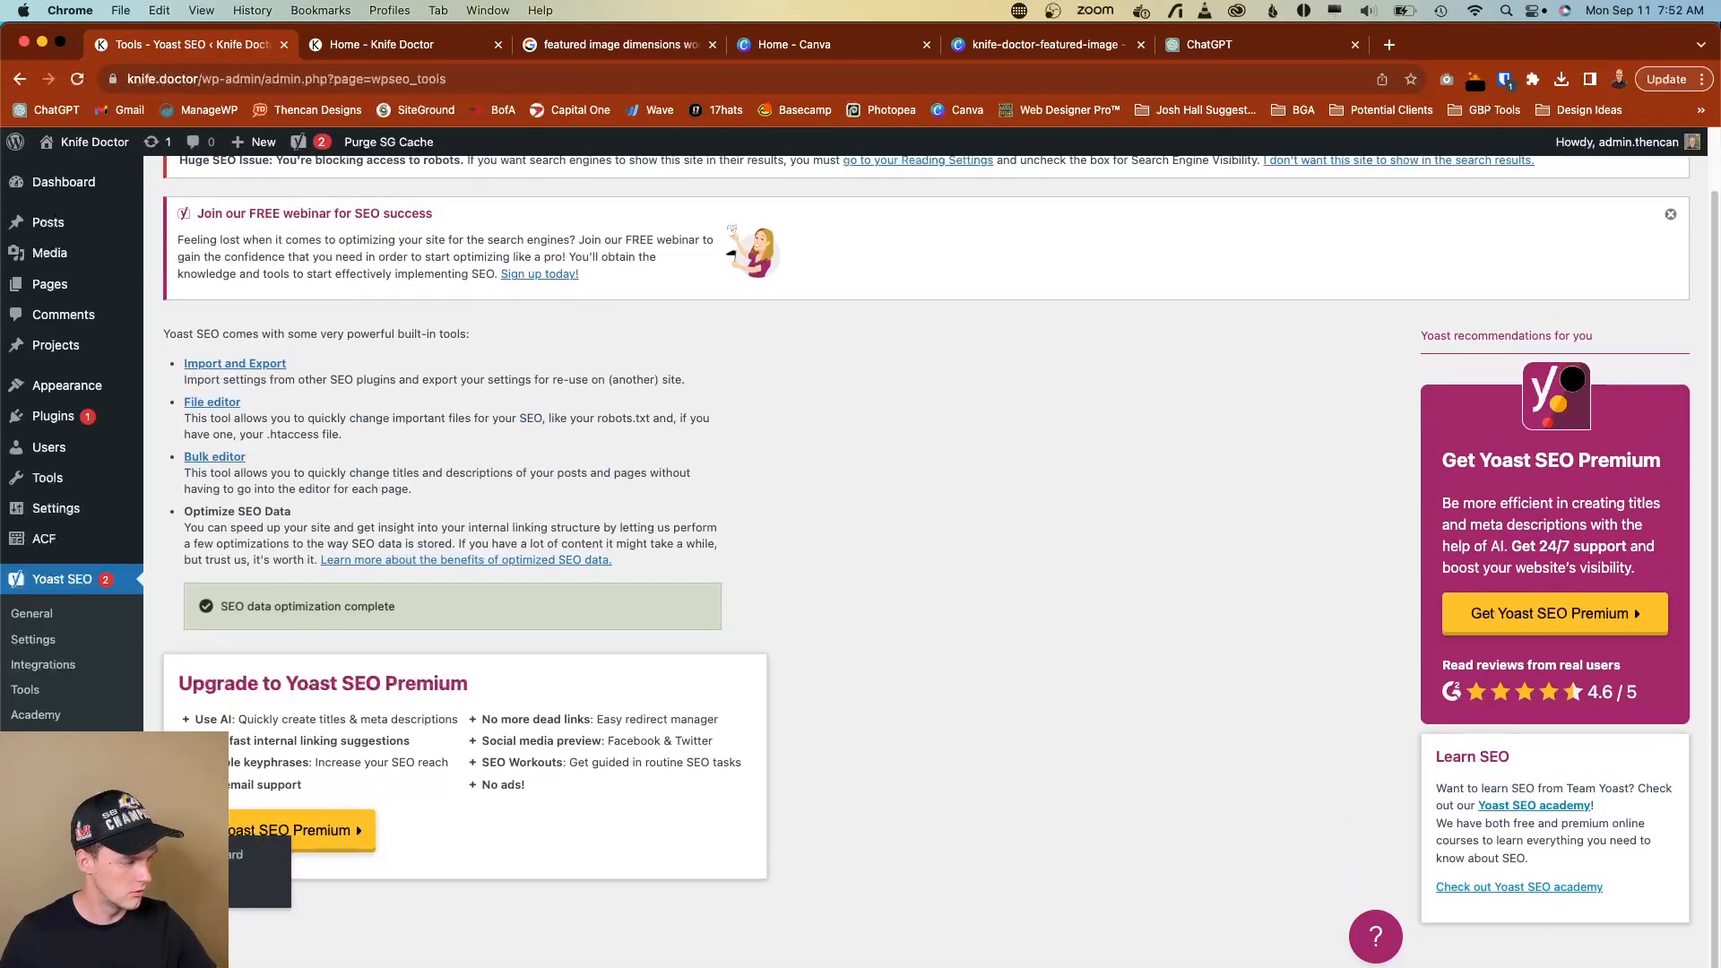
{"action": "mouse_move", "coordinate": [56, 509]}
{"action": "left_click", "coordinate": [179, 508]}
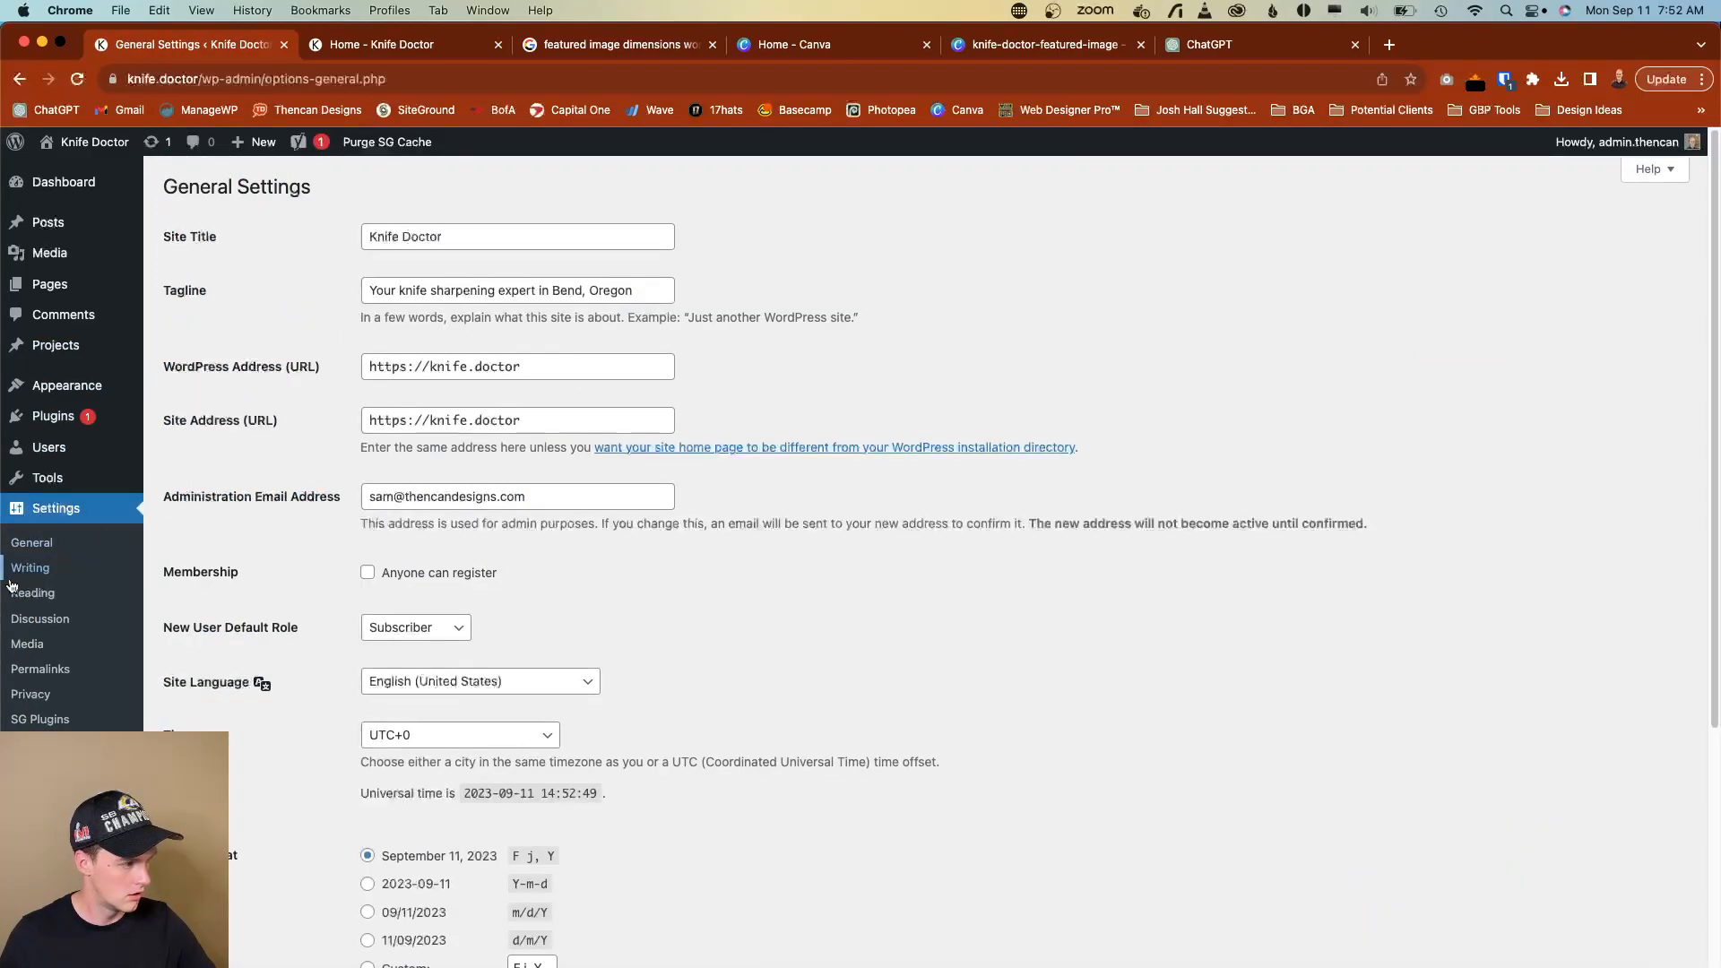
{"action": "left_click", "coordinate": [34, 592]}
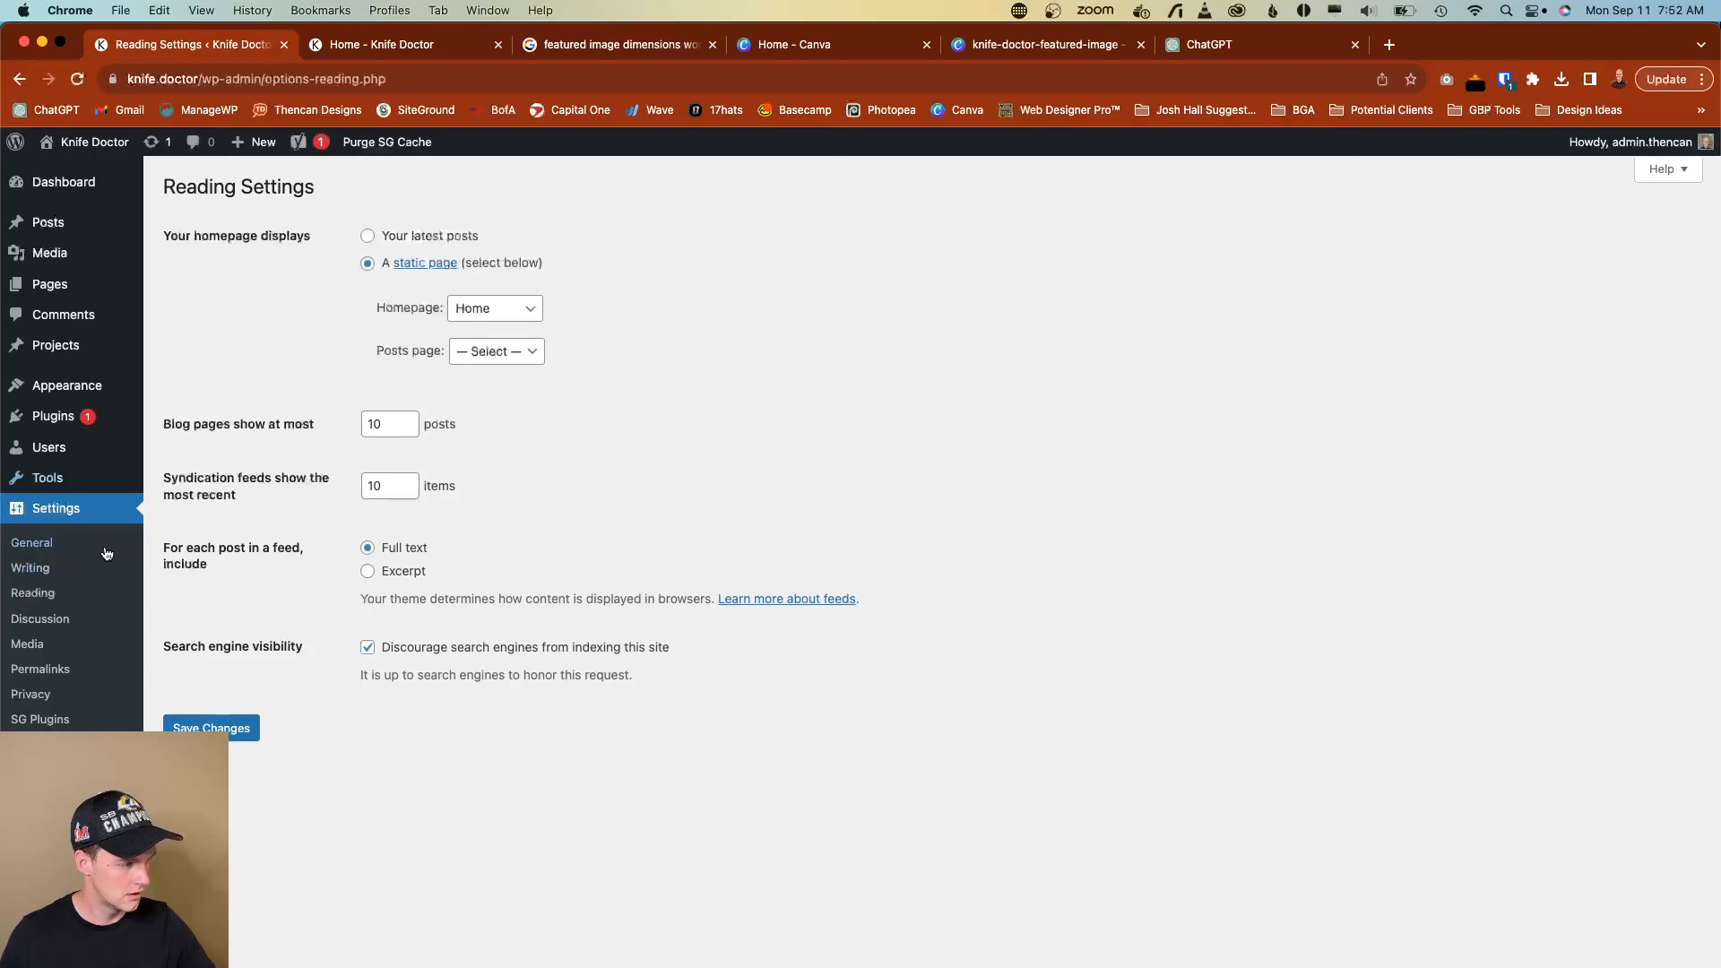
{"action": "left_click", "coordinate": [434, 649]}
{"action": "left_click", "coordinate": [216, 728]}
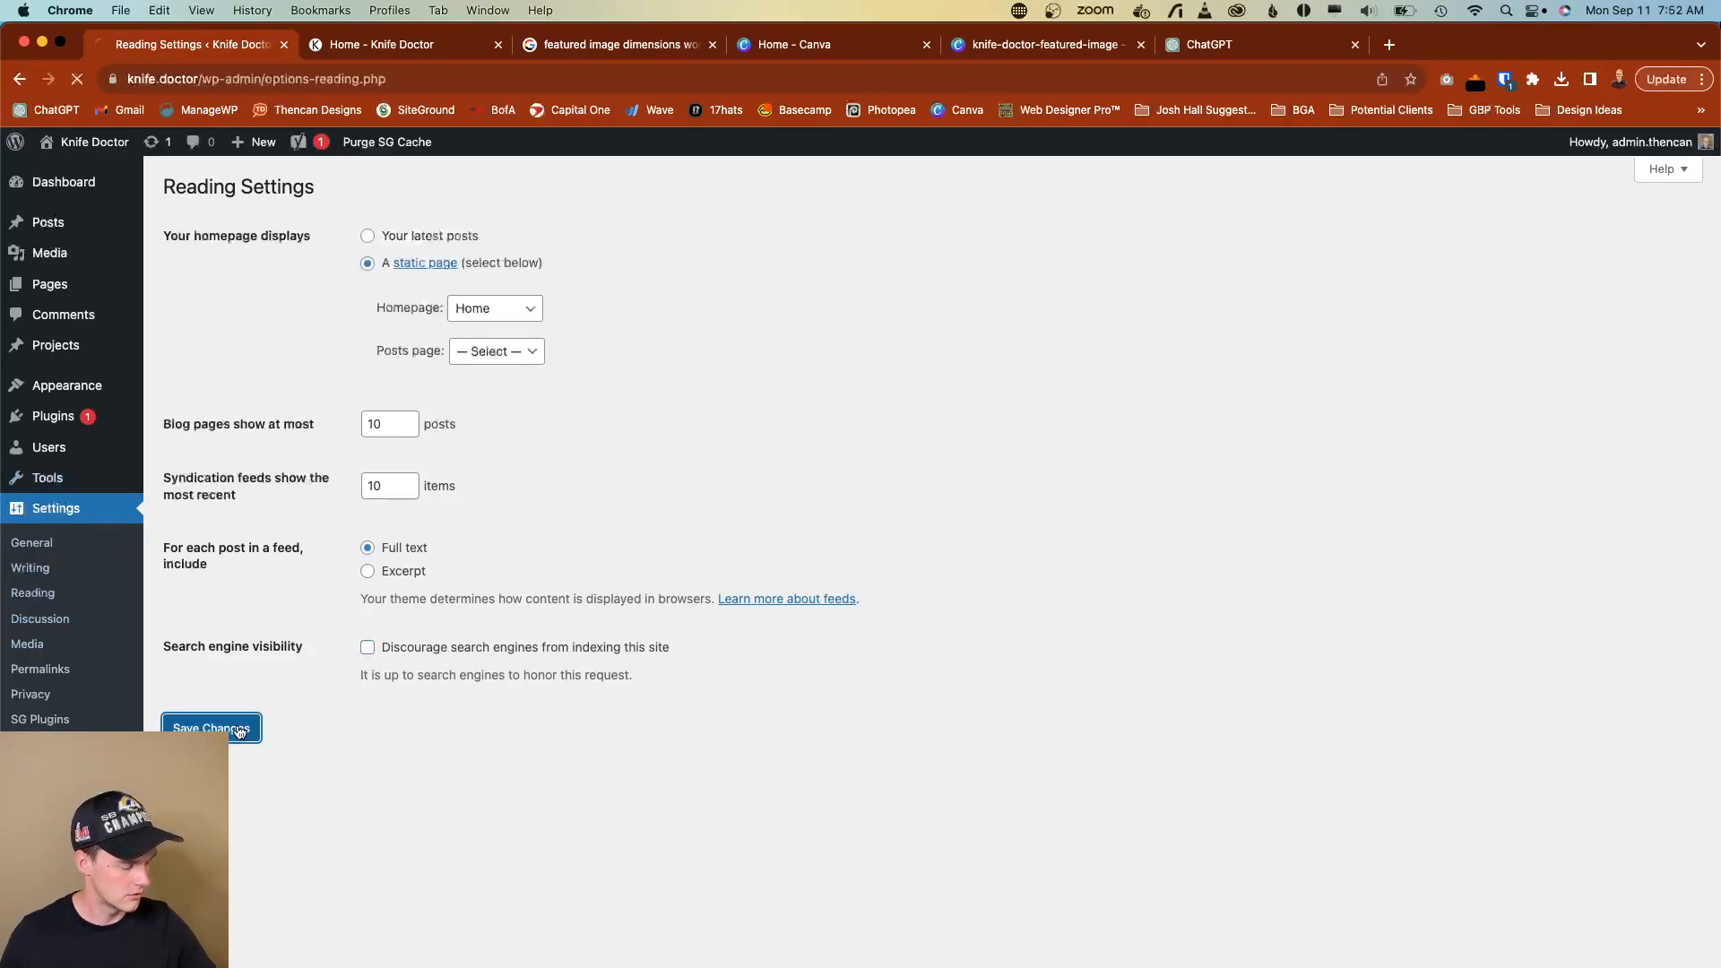
Check the Yoast SEO dashboard for remaining problems and view the XML sitemap index and its page sitemap from the site features.
{"action": "left_click", "coordinate": [62, 793]}
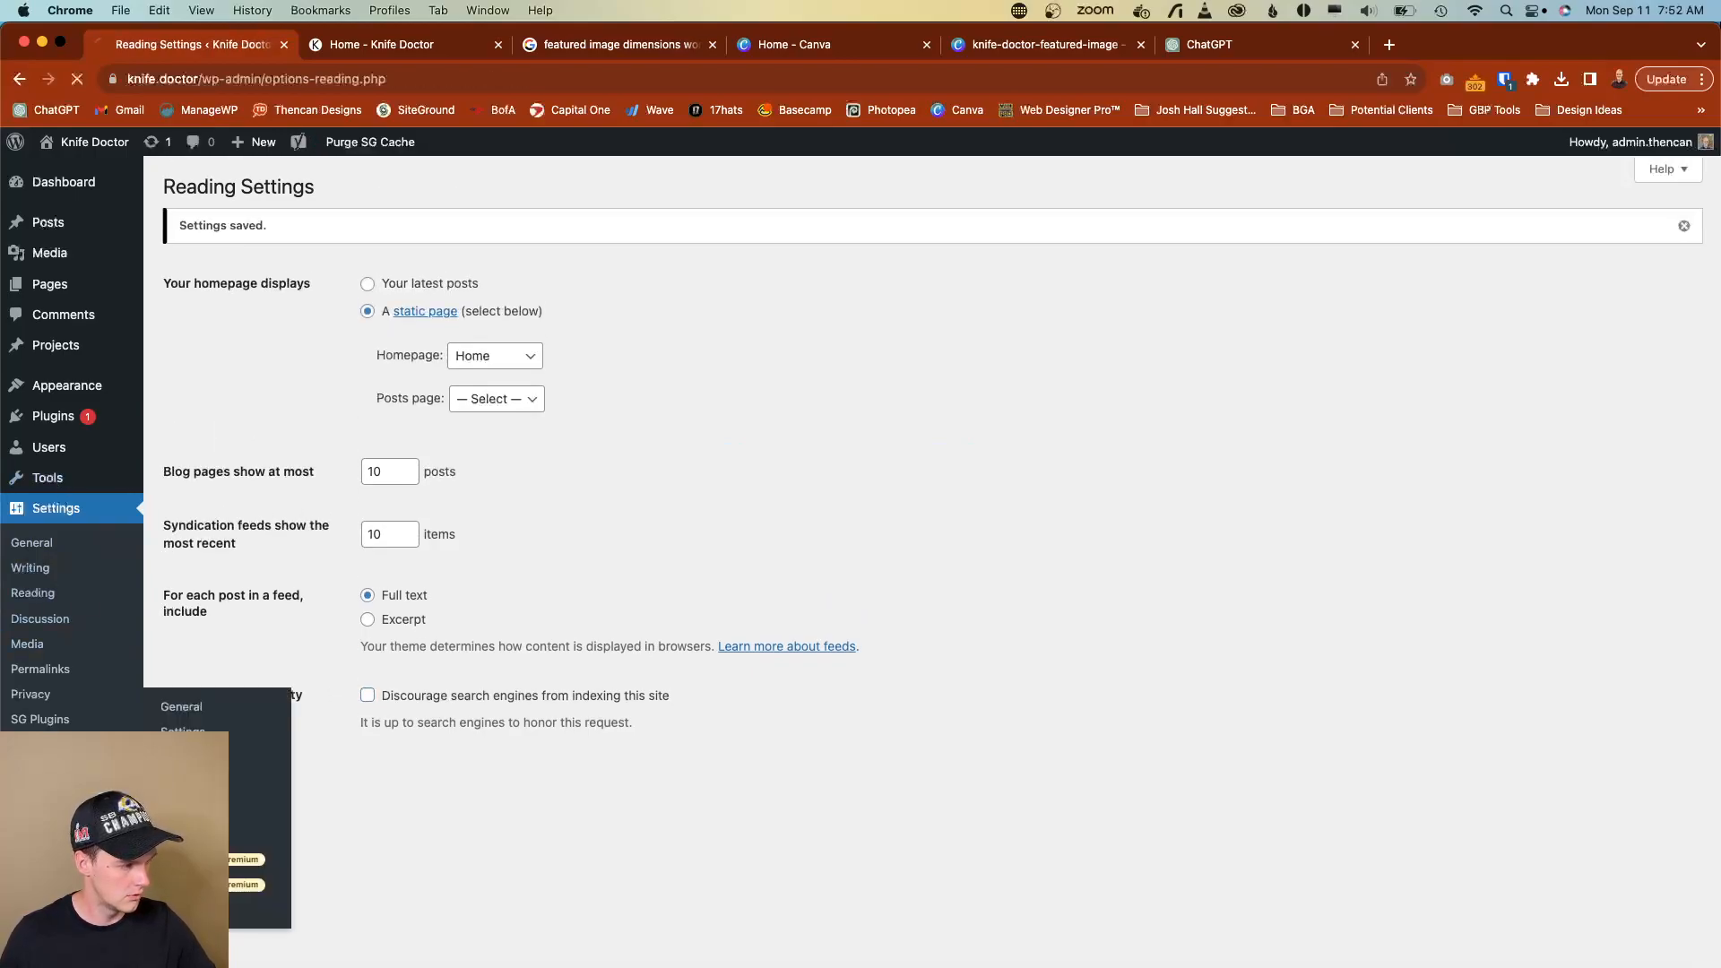
{"action": "scroll", "coordinate": [384, 437], "scroll_direction": "down", "scroll_amount": 1}
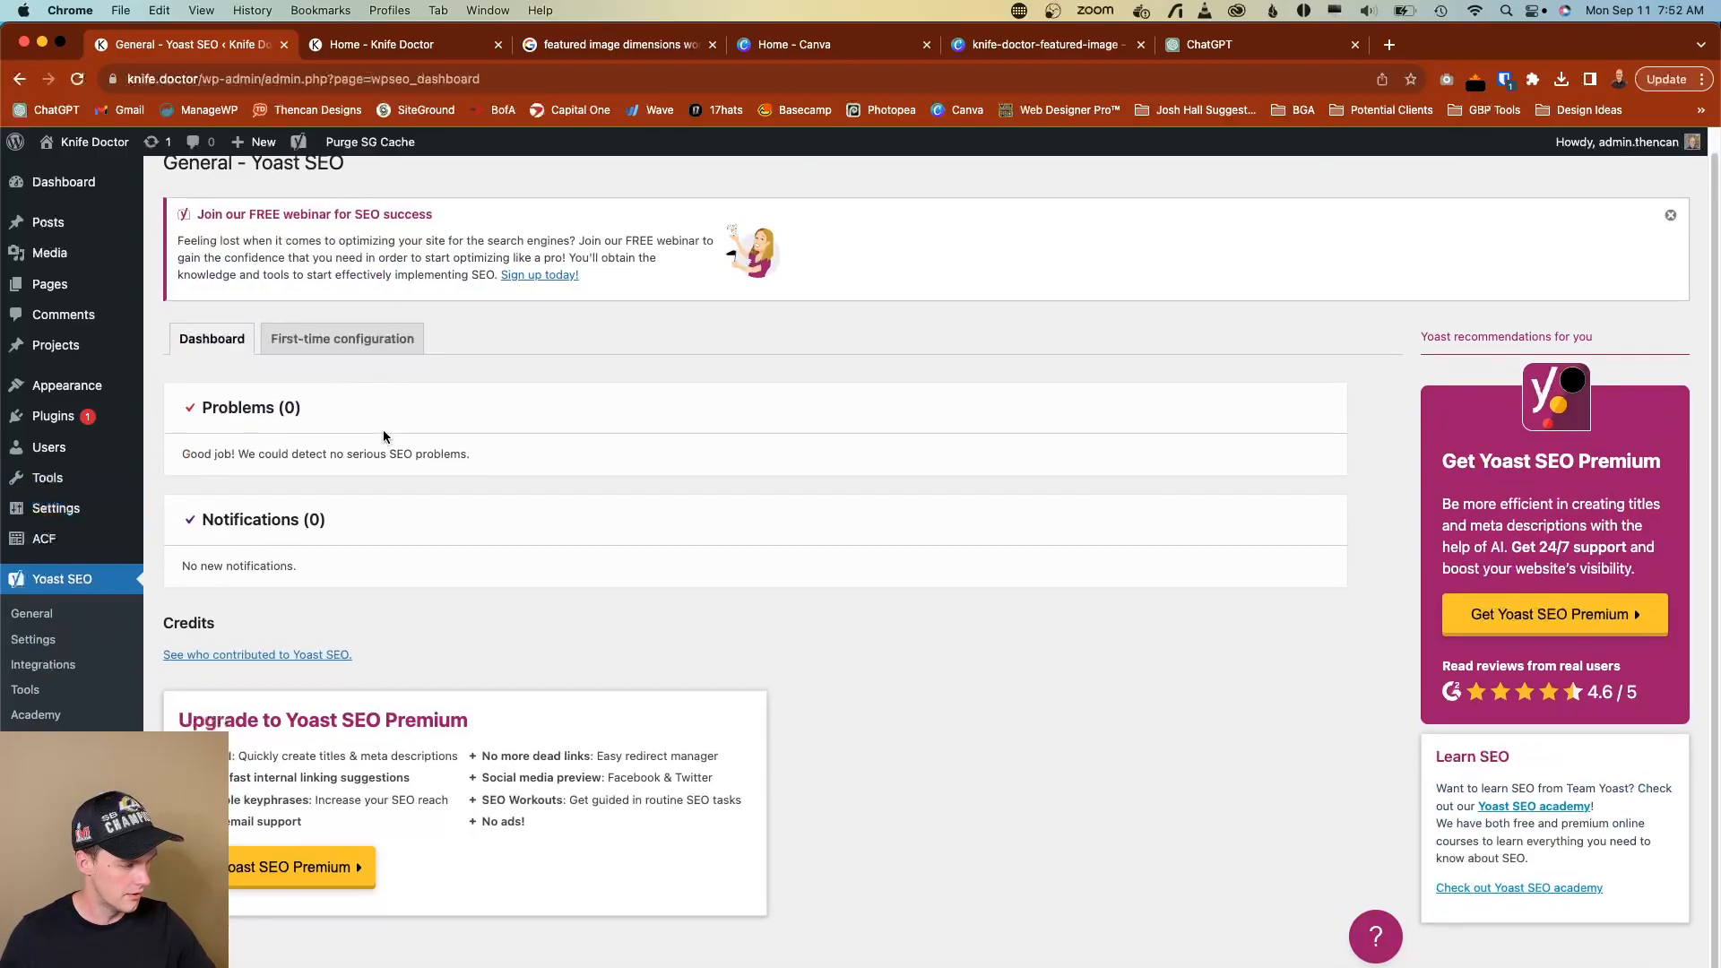
{"action": "left_click", "coordinate": [27, 641]}
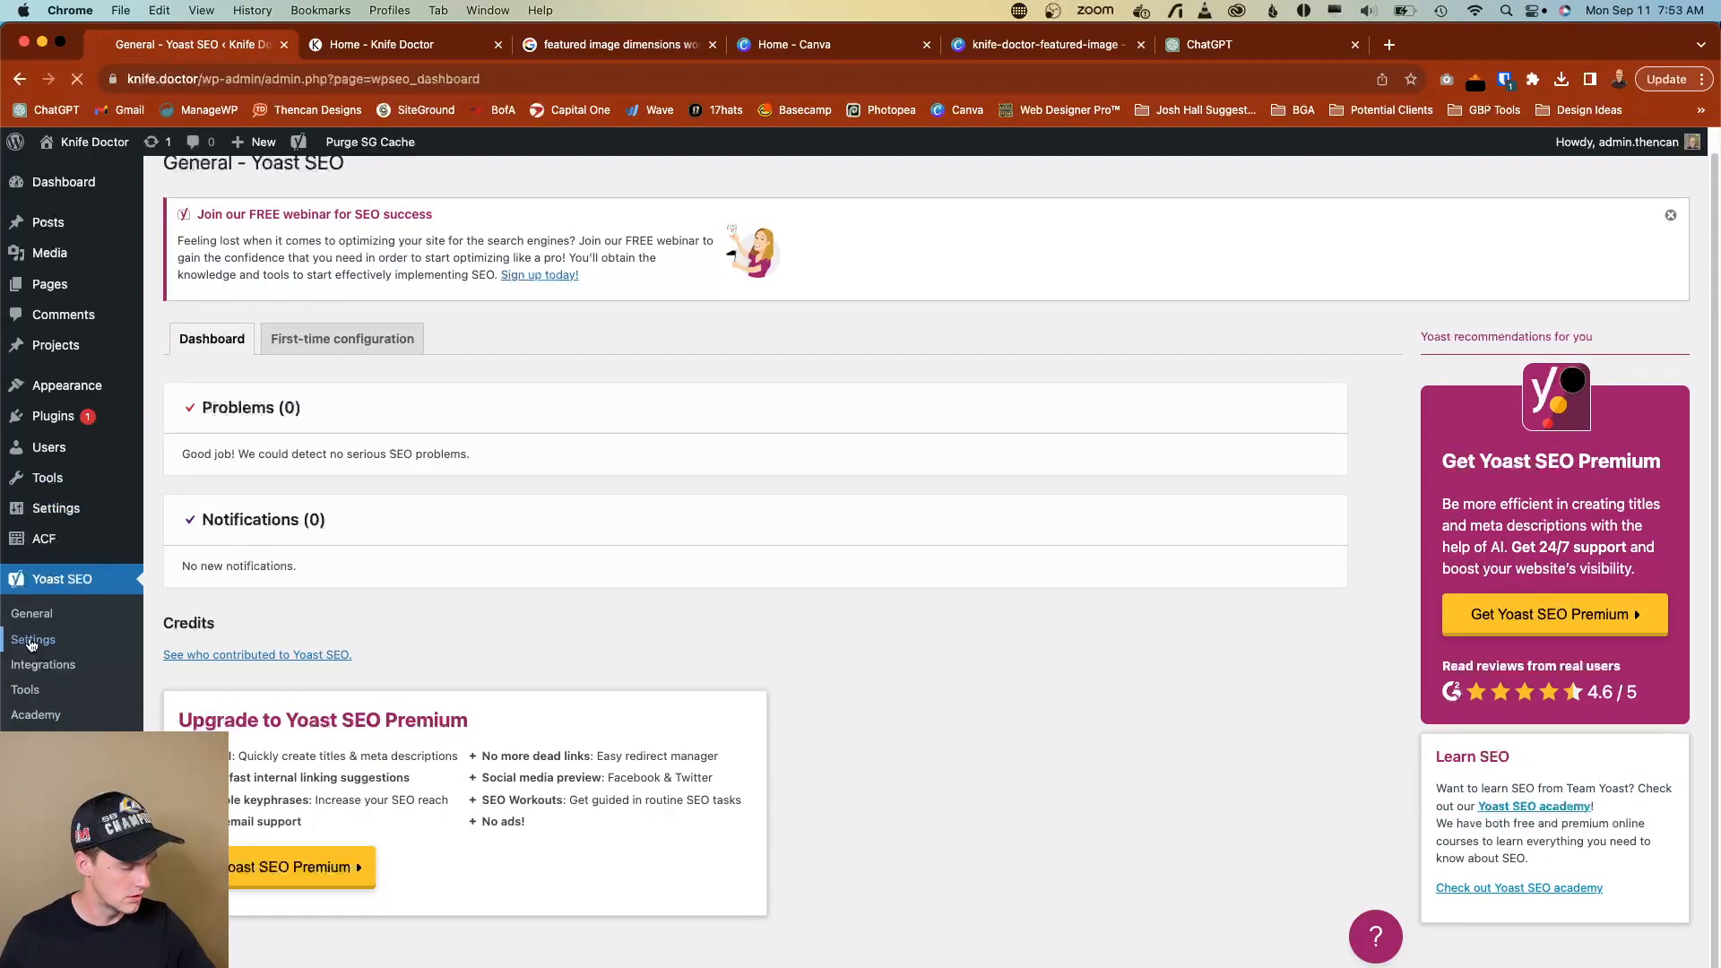
{"action": "scroll", "coordinate": [300, 678], "scroll_direction": "down", "scroll_amount": 1}
{"action": "scroll", "coordinate": [692, 795], "scroll_direction": "down", "scroll_amount": 15}
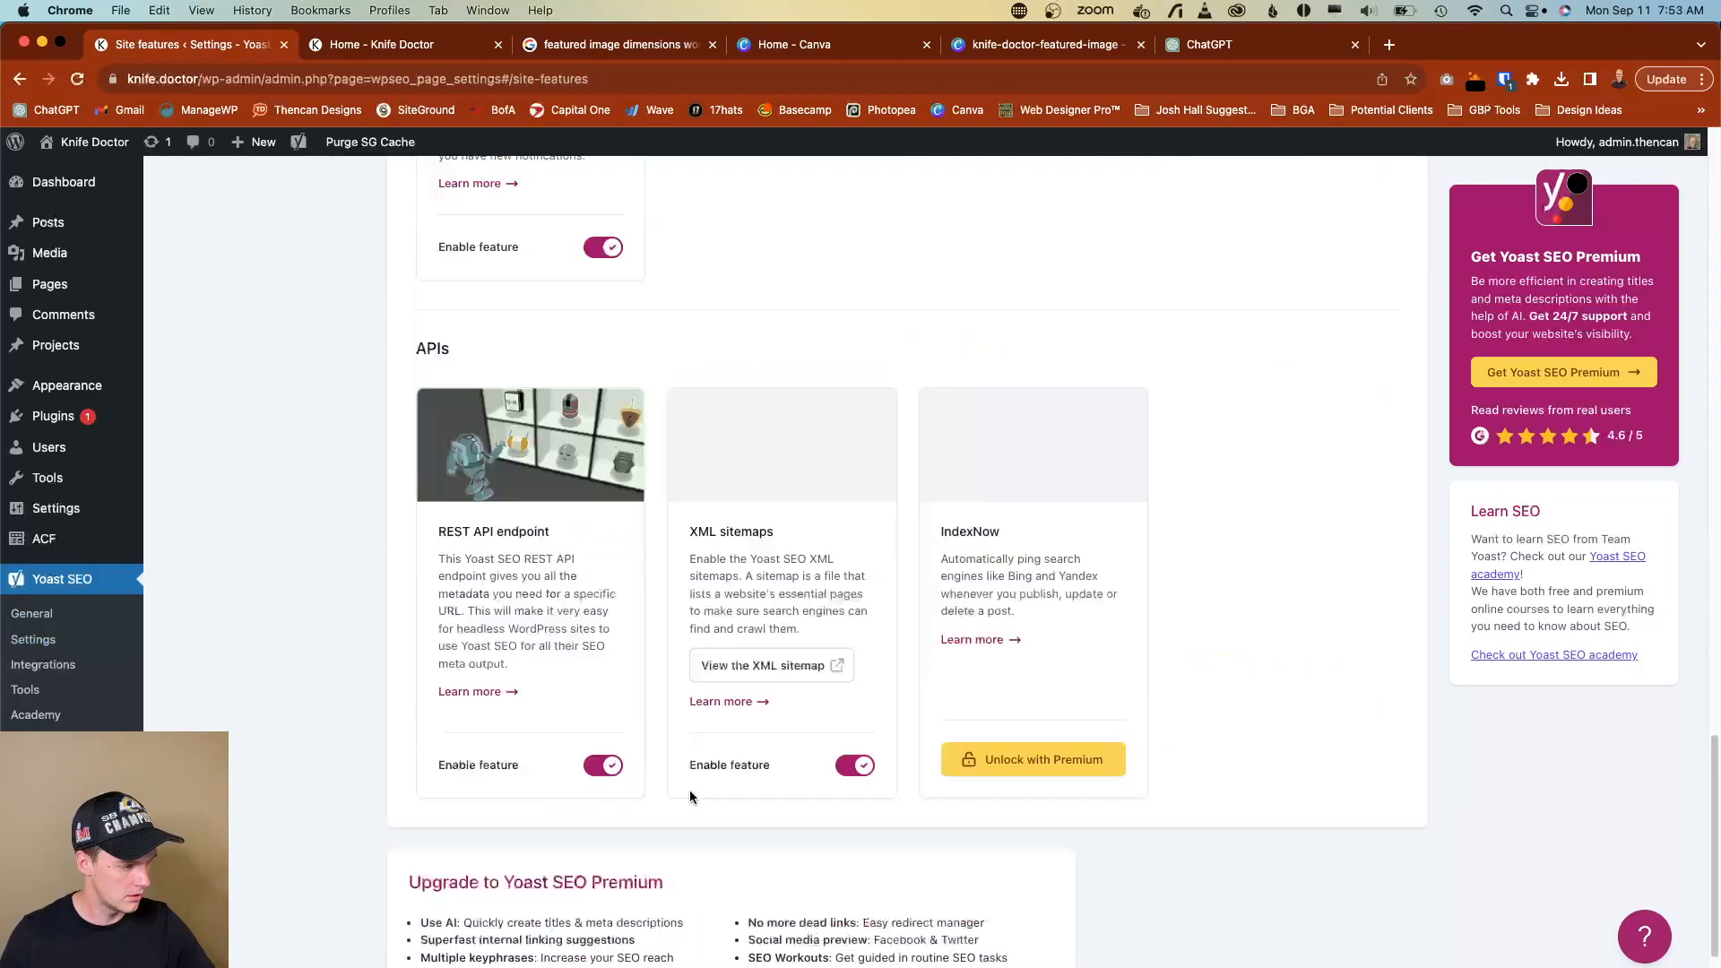
{"action": "left_click", "coordinate": [763, 518]}
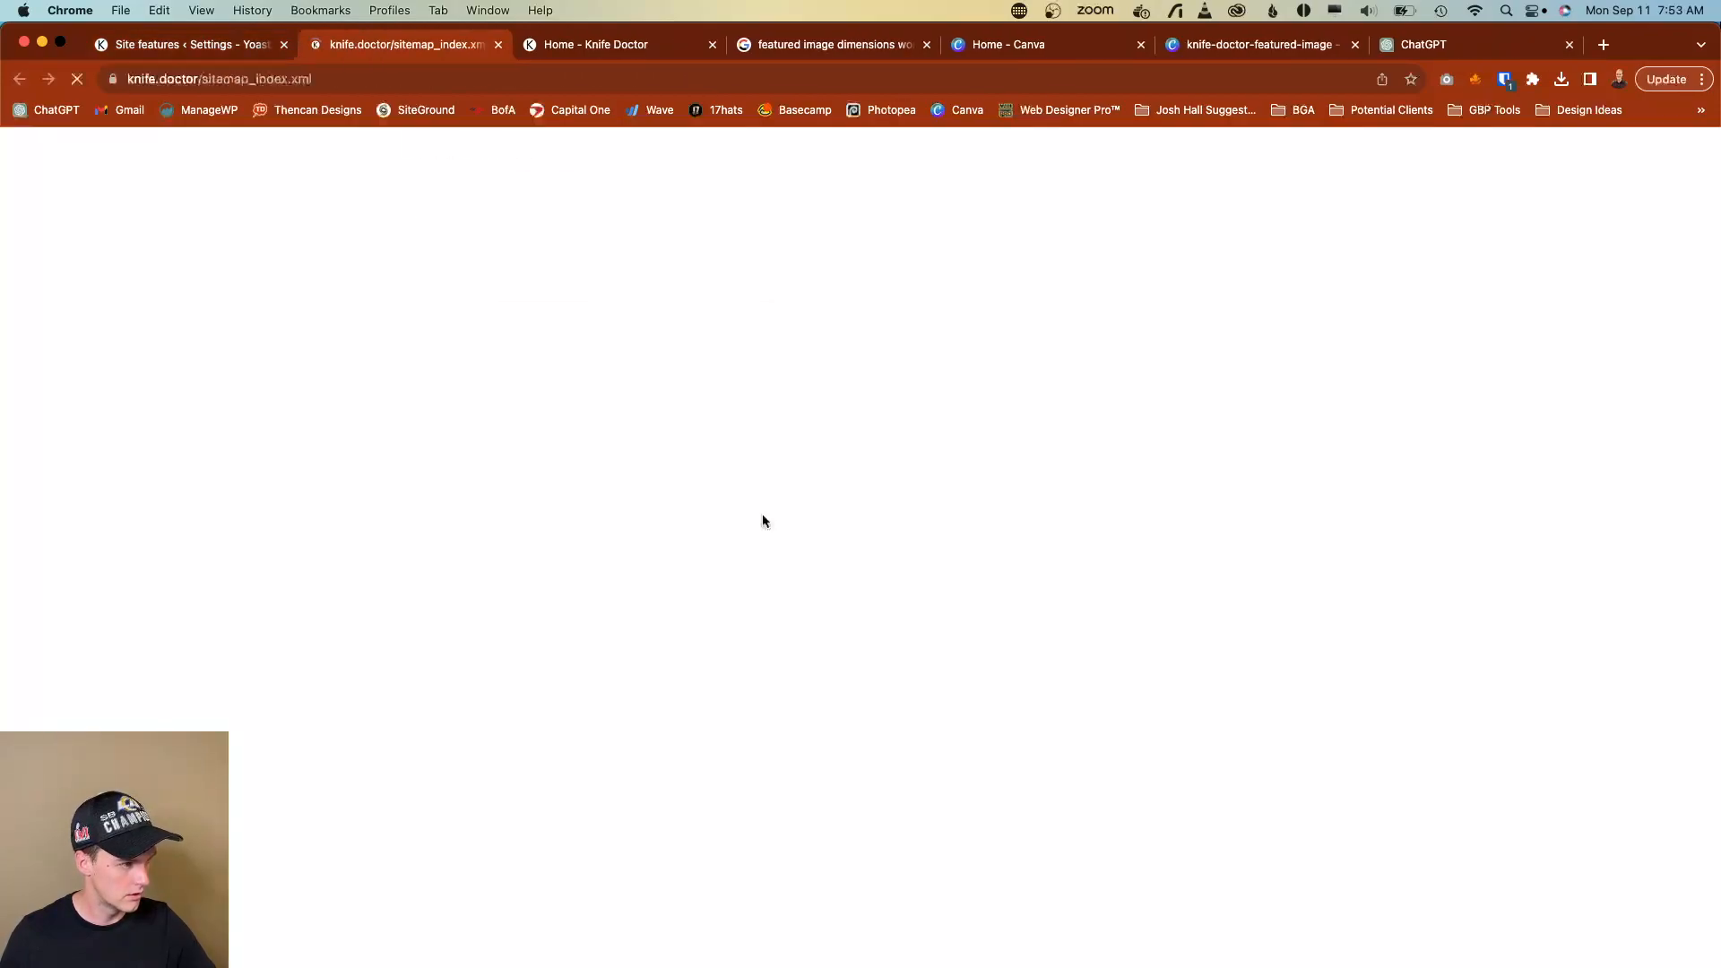
{"action": "left_click", "coordinate": [526, 296]}
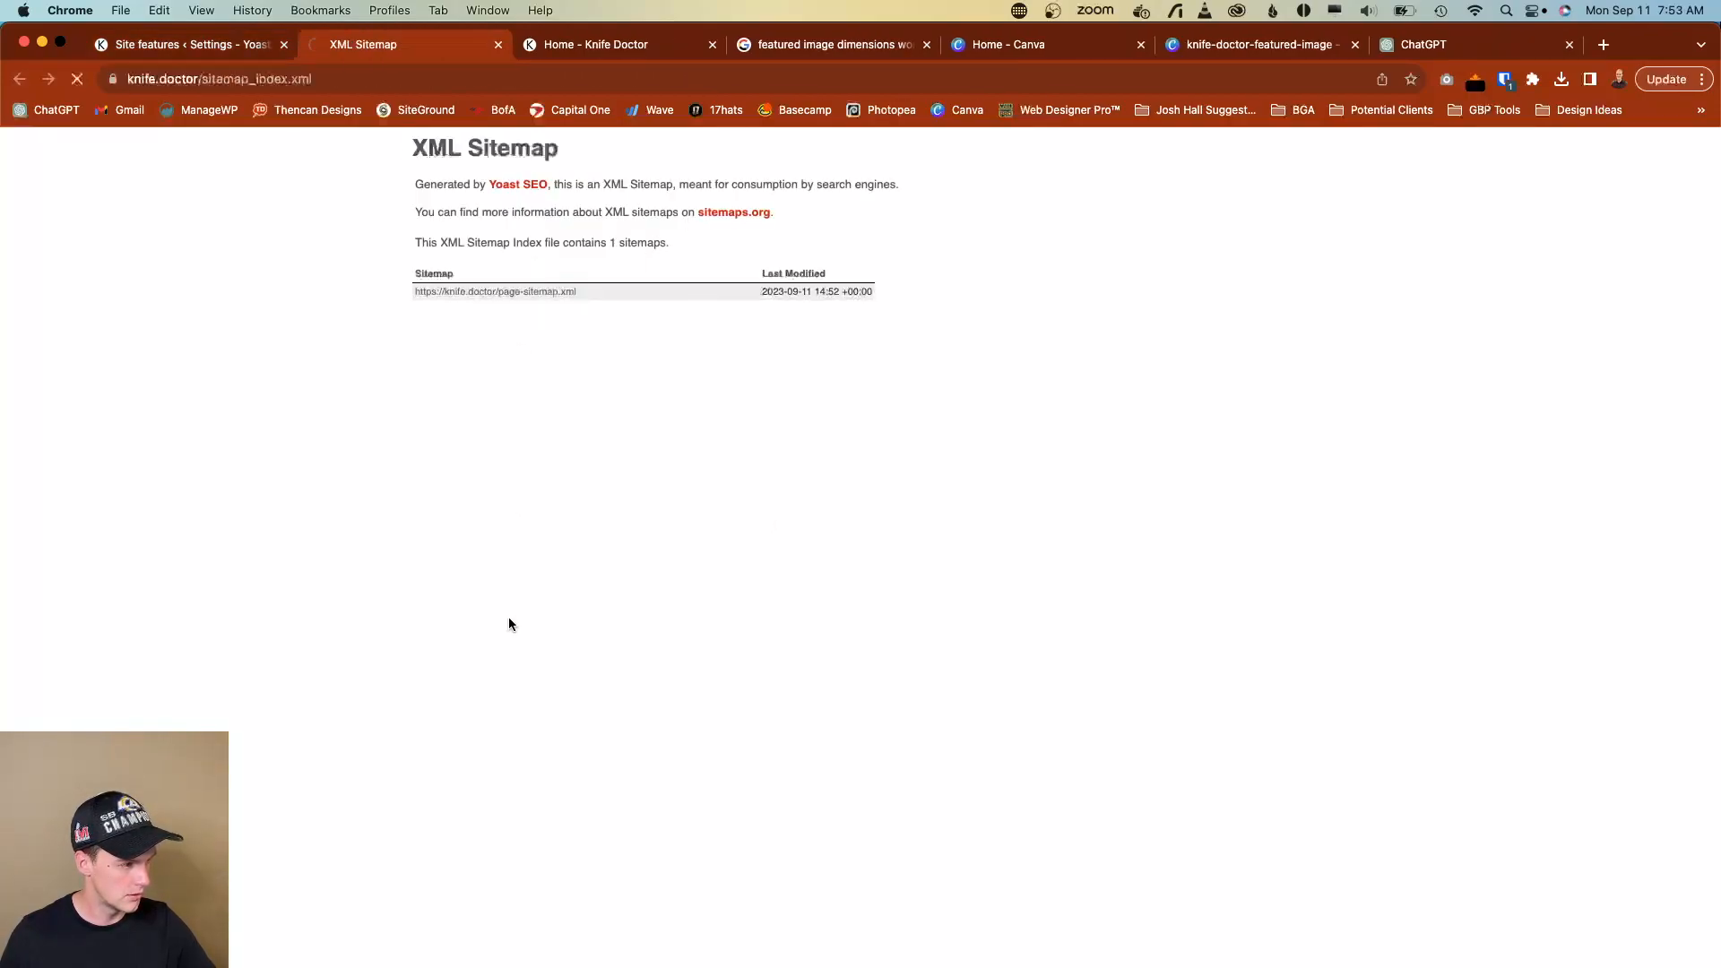
{"action": "key", "text": "super+bracketleft"}
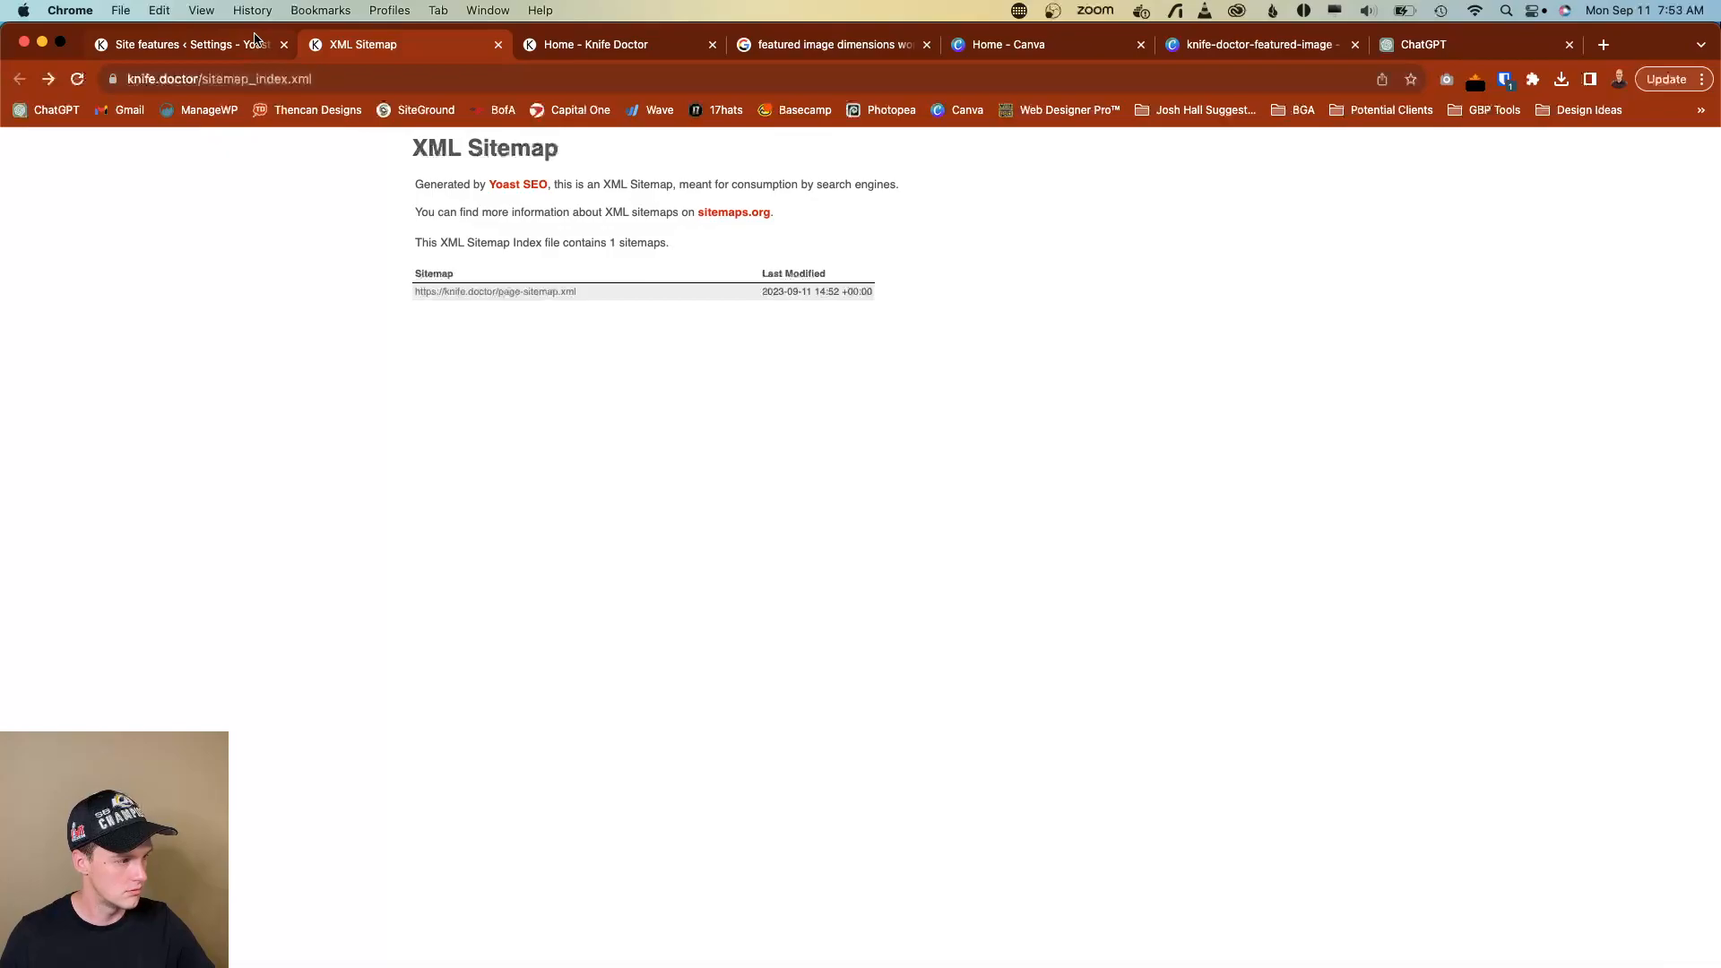
{"action": "left_click", "coordinate": [154, 45]}
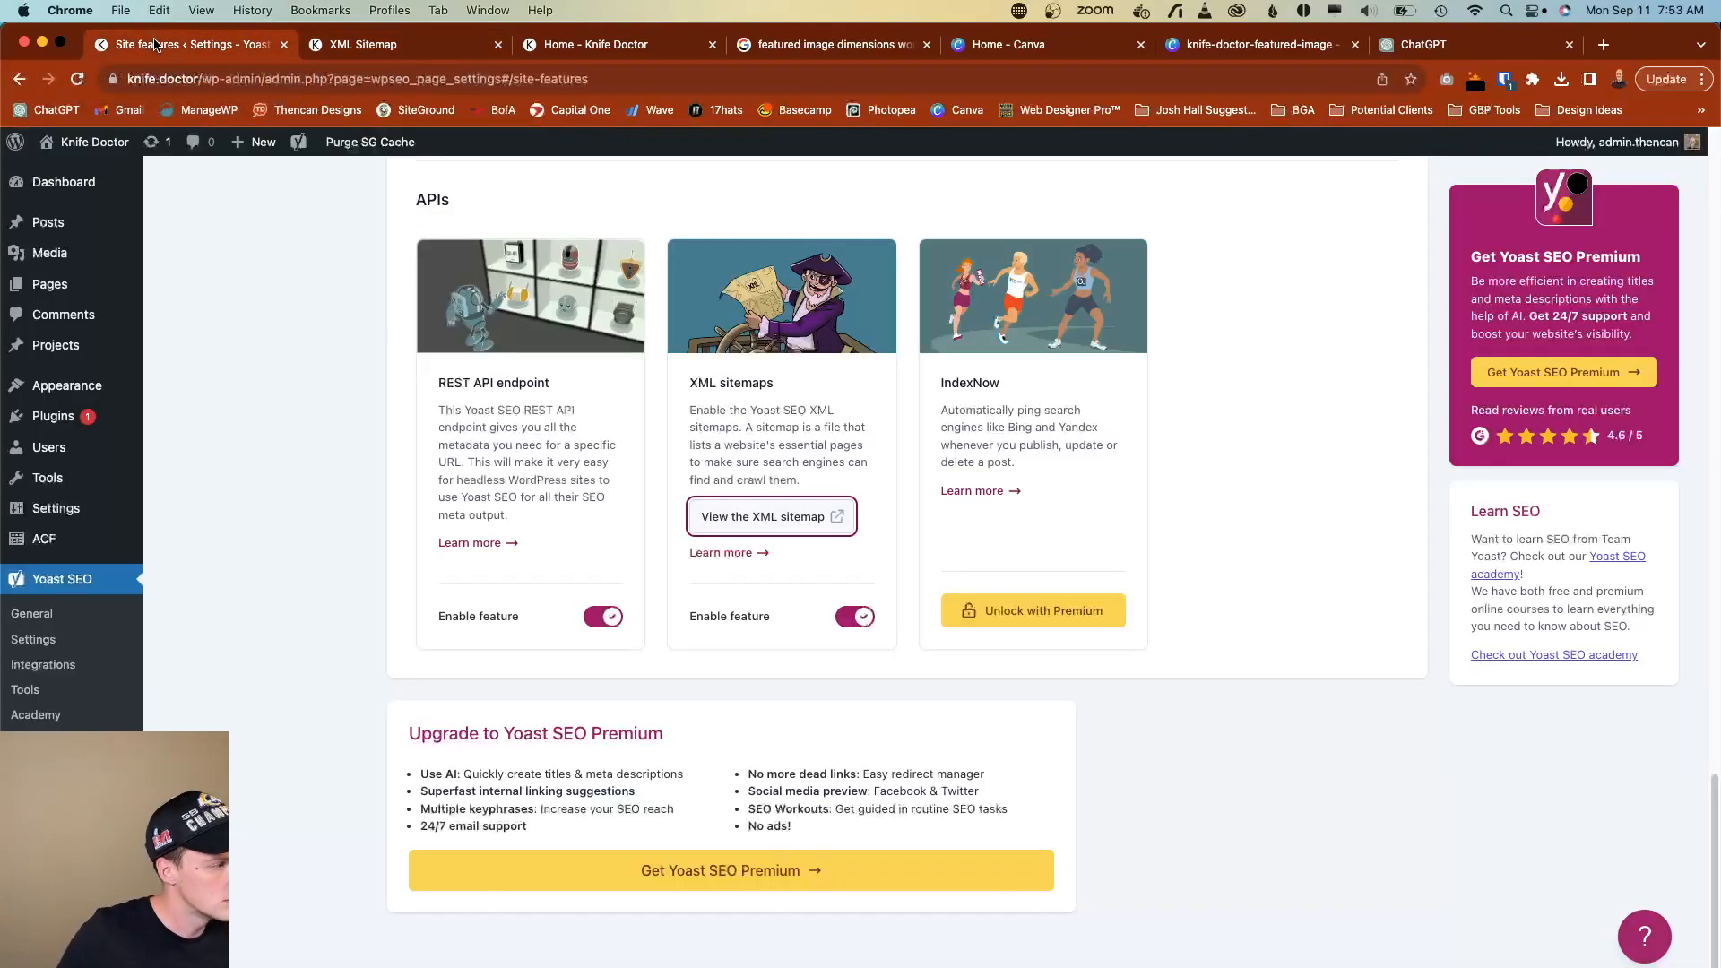
{"action": "scroll", "coordinate": [563, 219], "scroll_direction": "up", "scroll_amount": 15}
{"action": "mouse_move", "coordinate": [5, 211]}
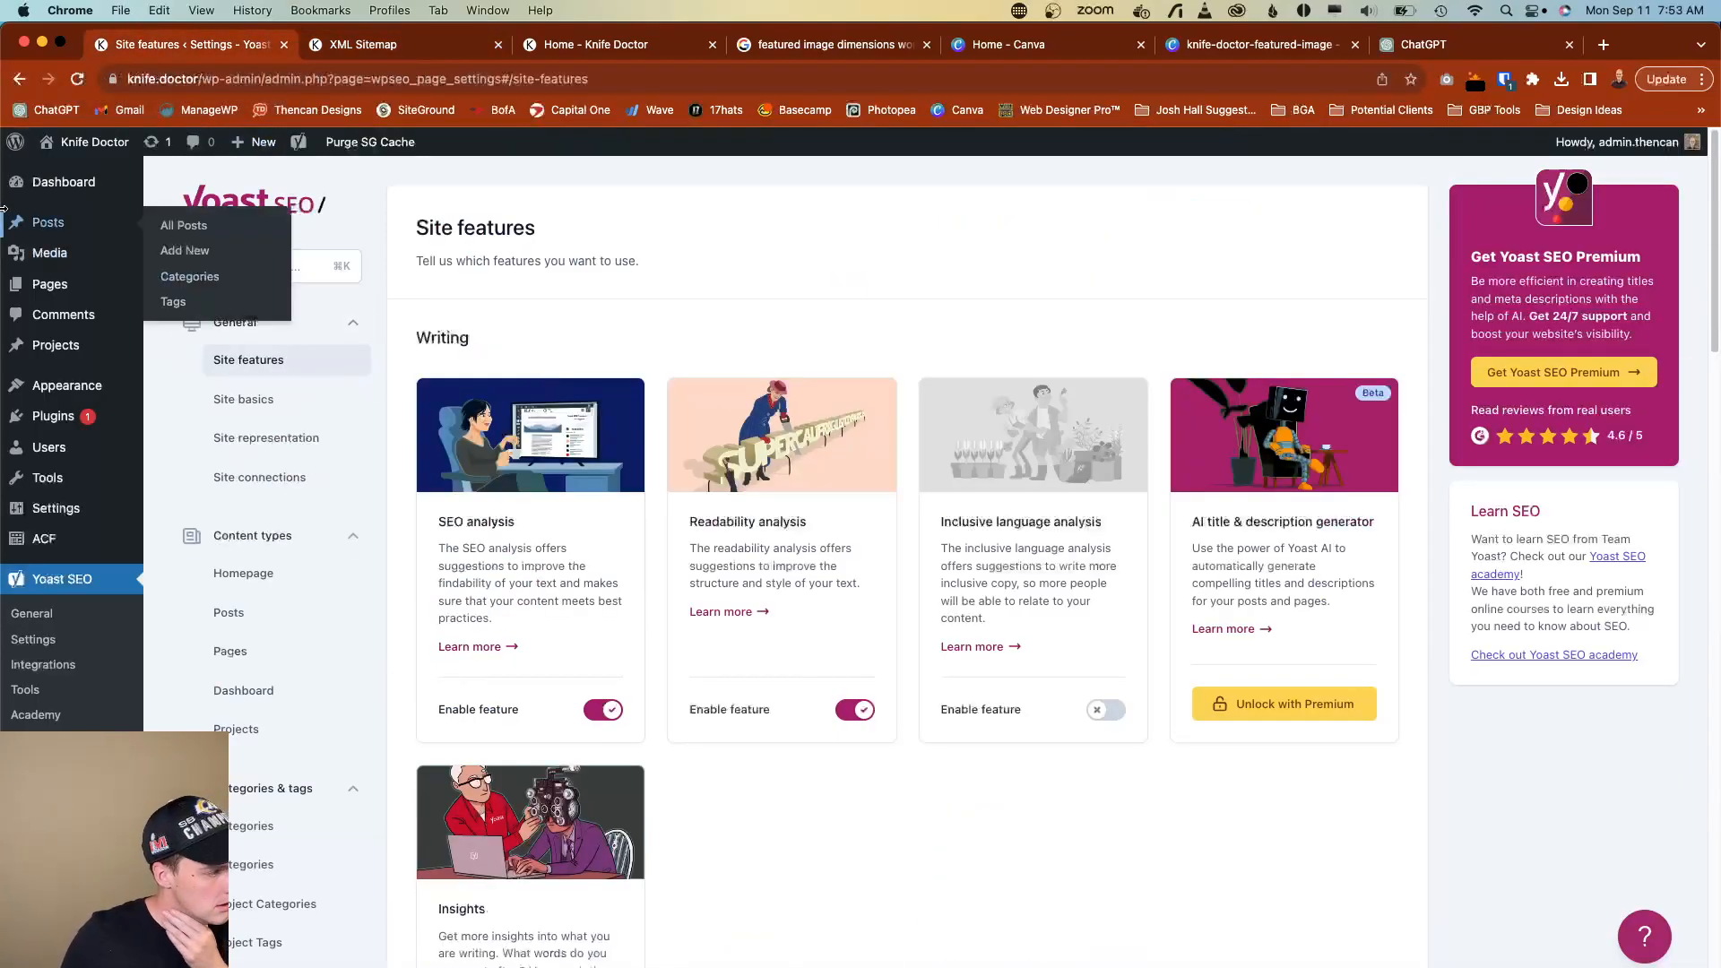
{"action": "mouse_move", "coordinate": [38, 287]}
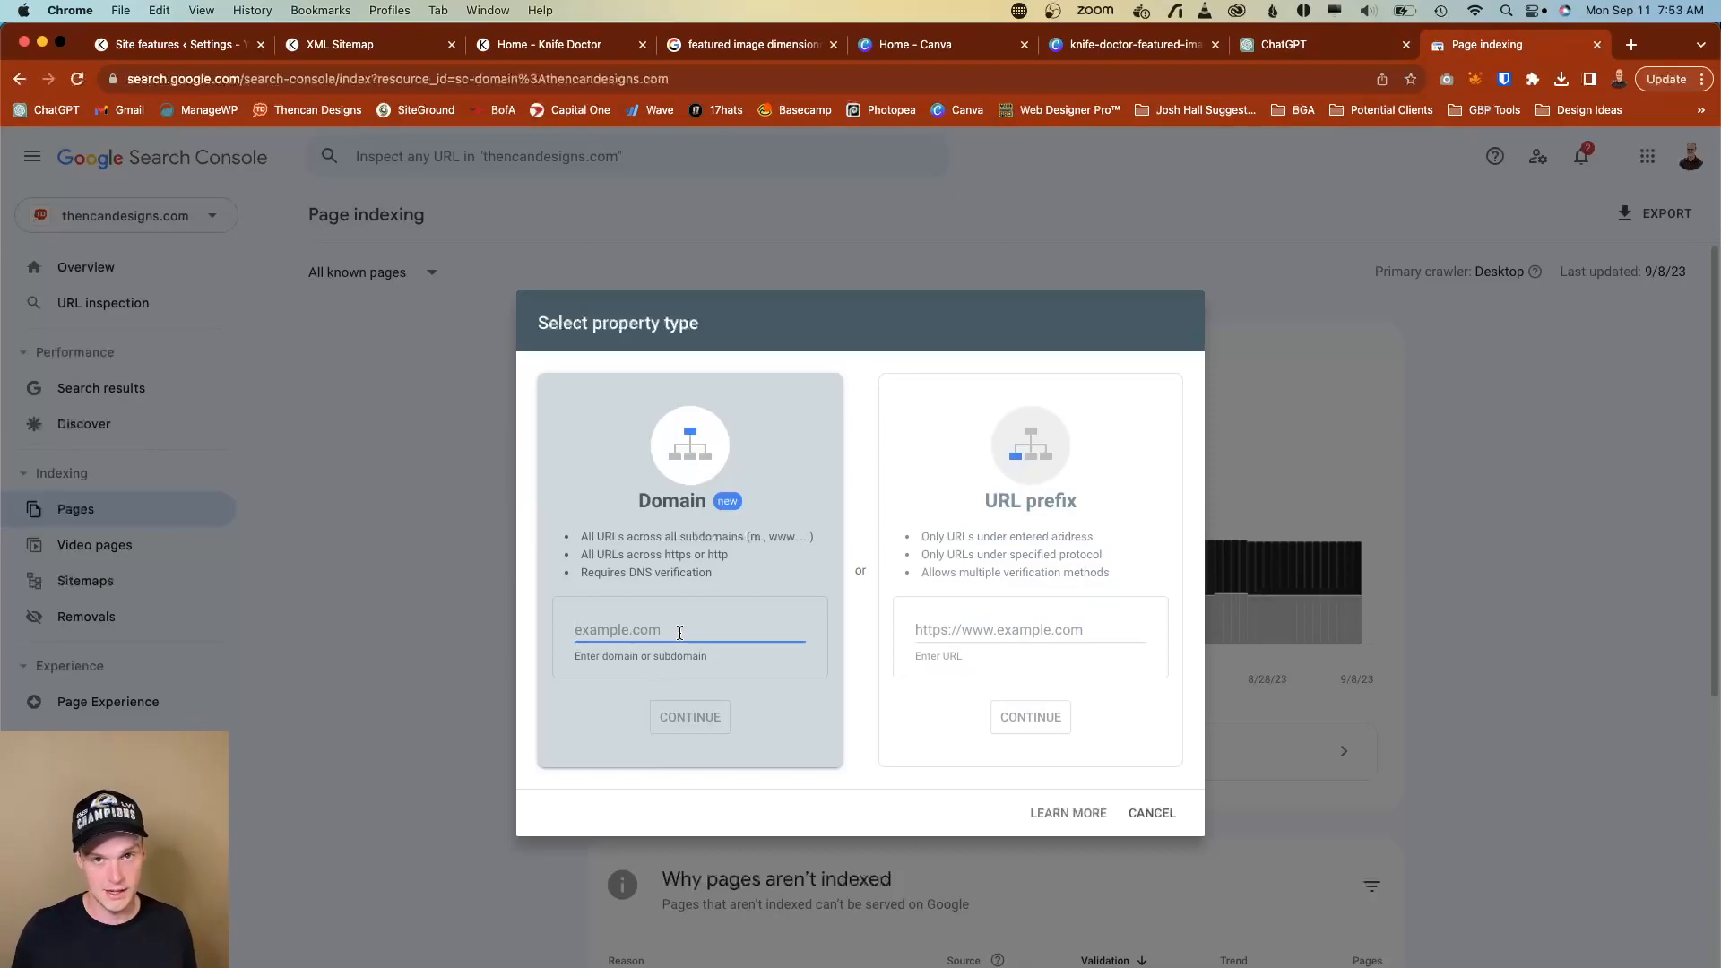
In Google Search Console, add knife.doctor as a Domain property and copy its TXT ownership verification record.
{"action": "type", "text": "kn"}
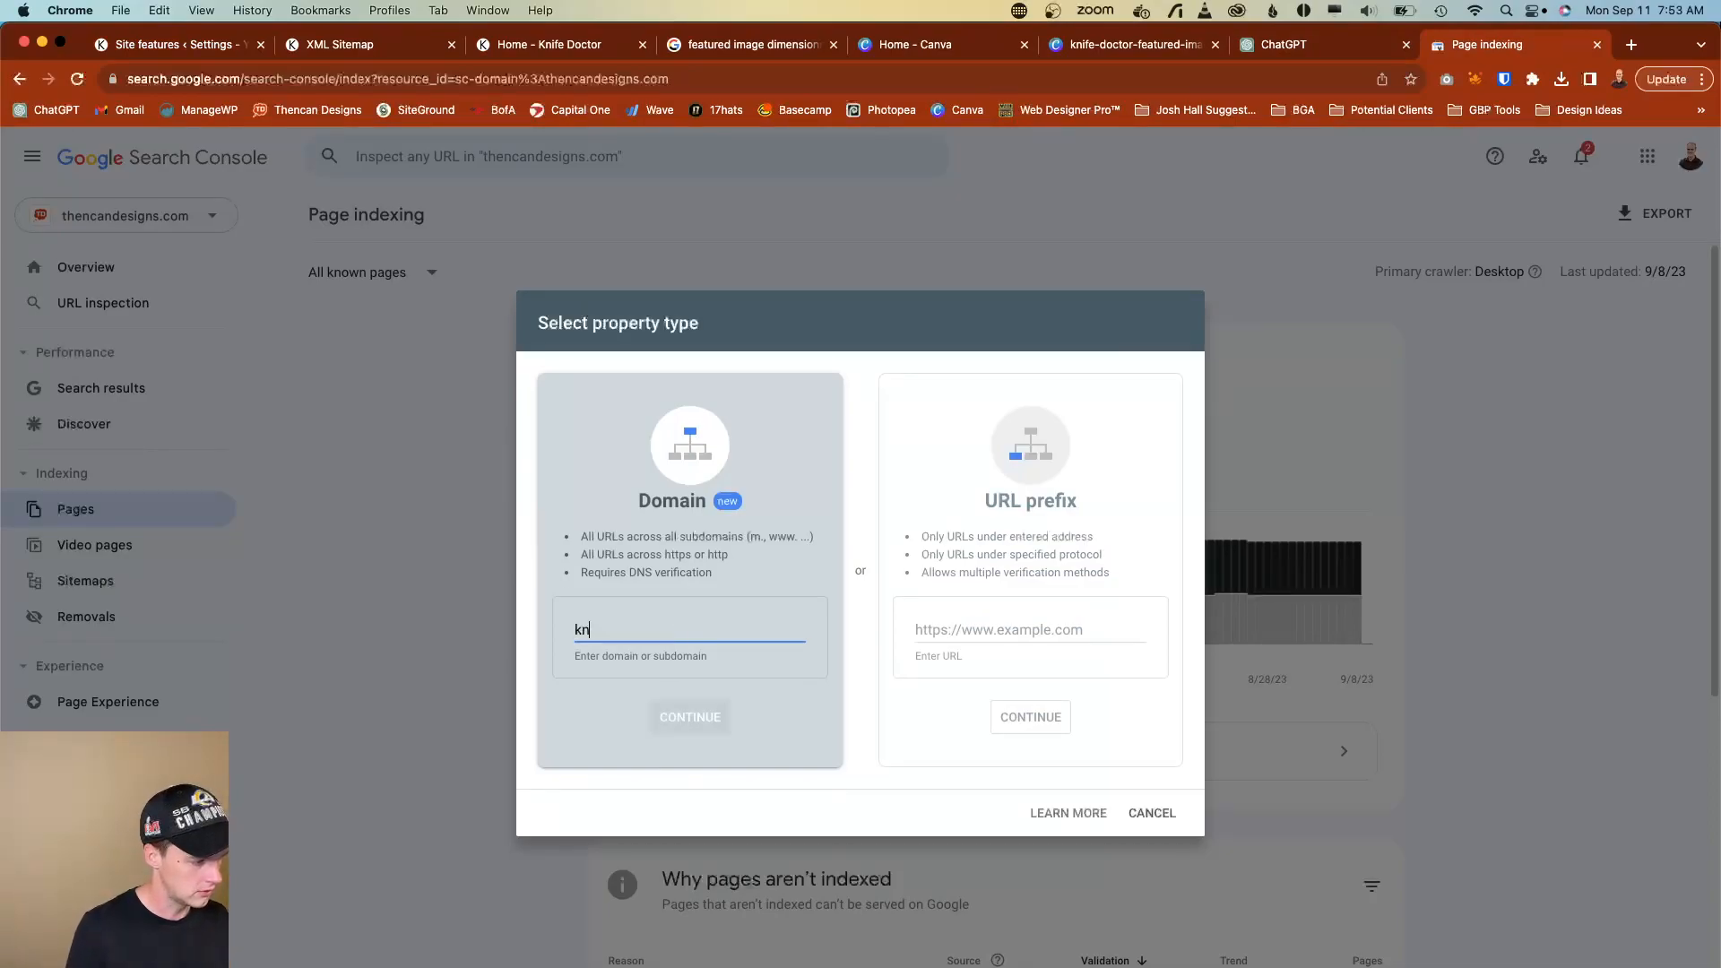
{"action": "type", "text": "ife.doctor"}
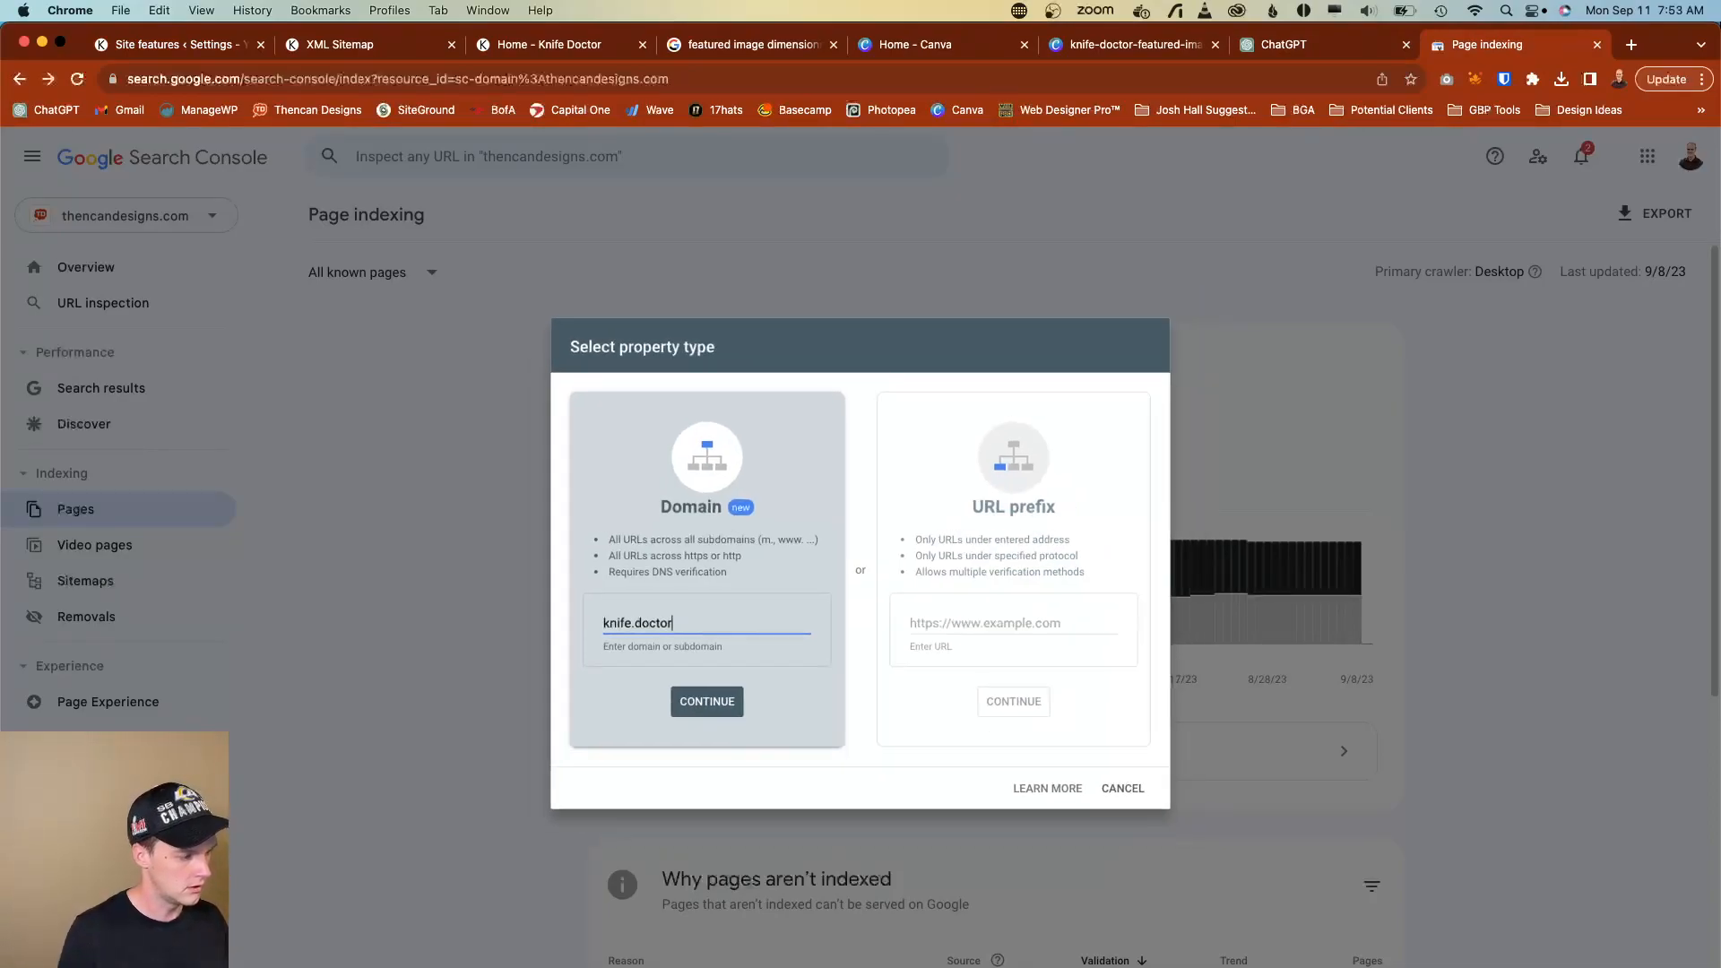
{"action": "key", "text": "Return"}
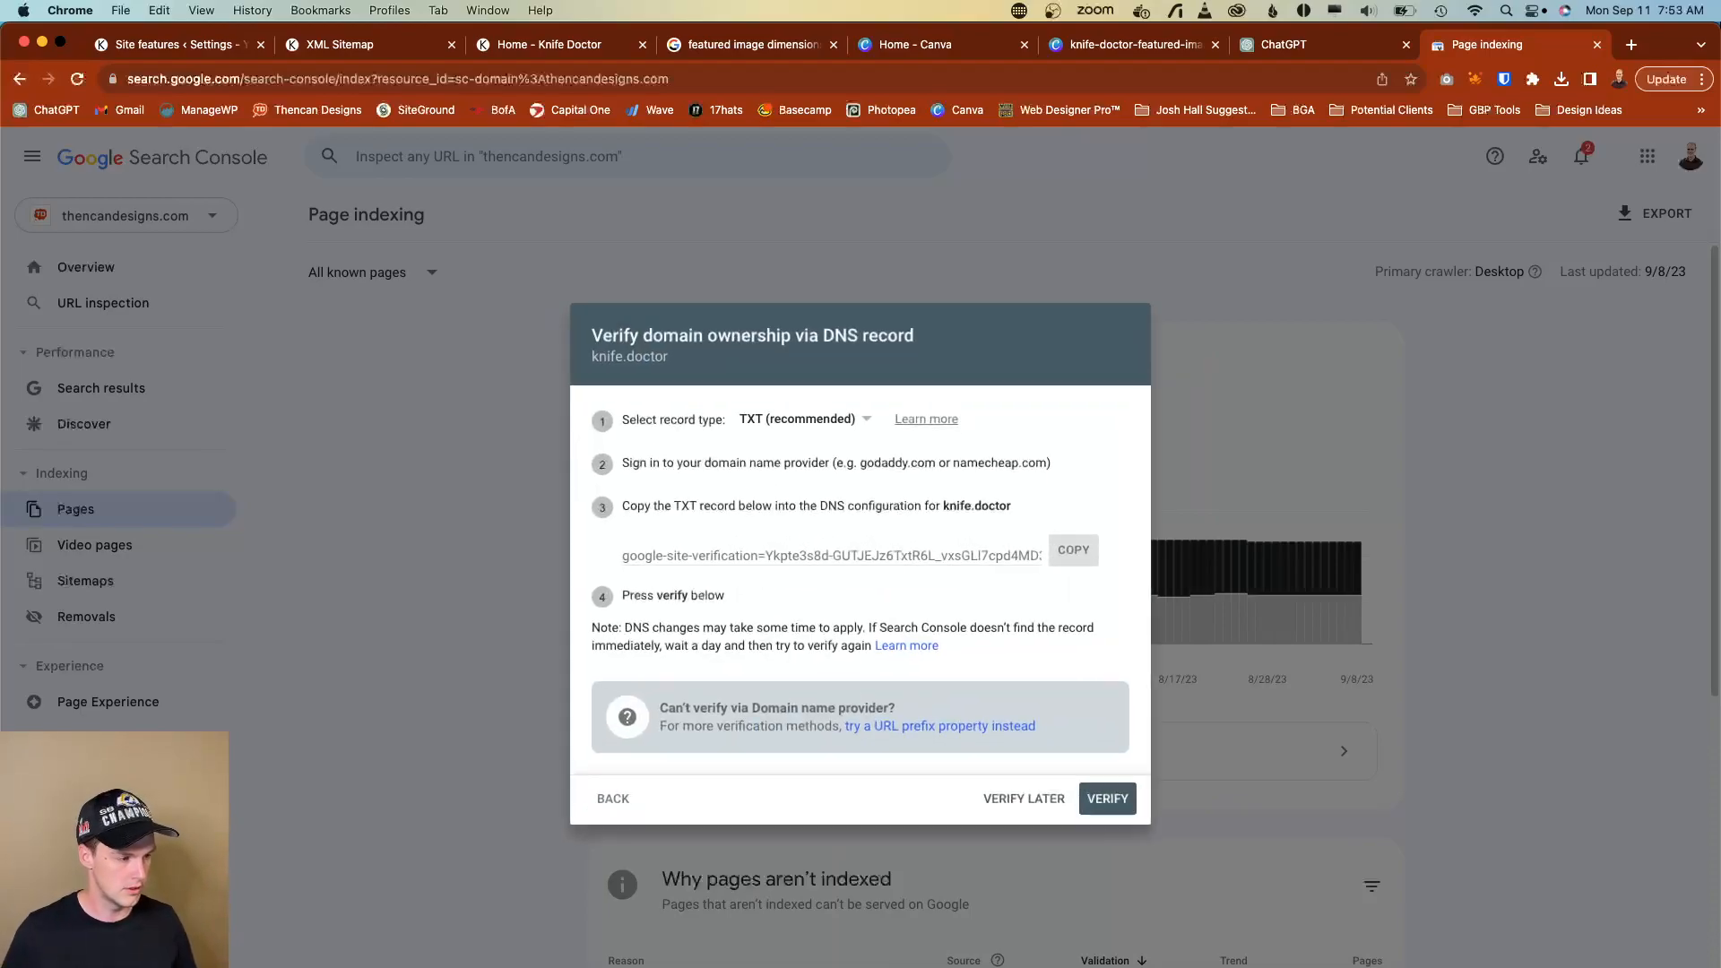
{"action": "left_click", "coordinate": [733, 417]}
{"action": "left_click", "coordinate": [655, 443]}
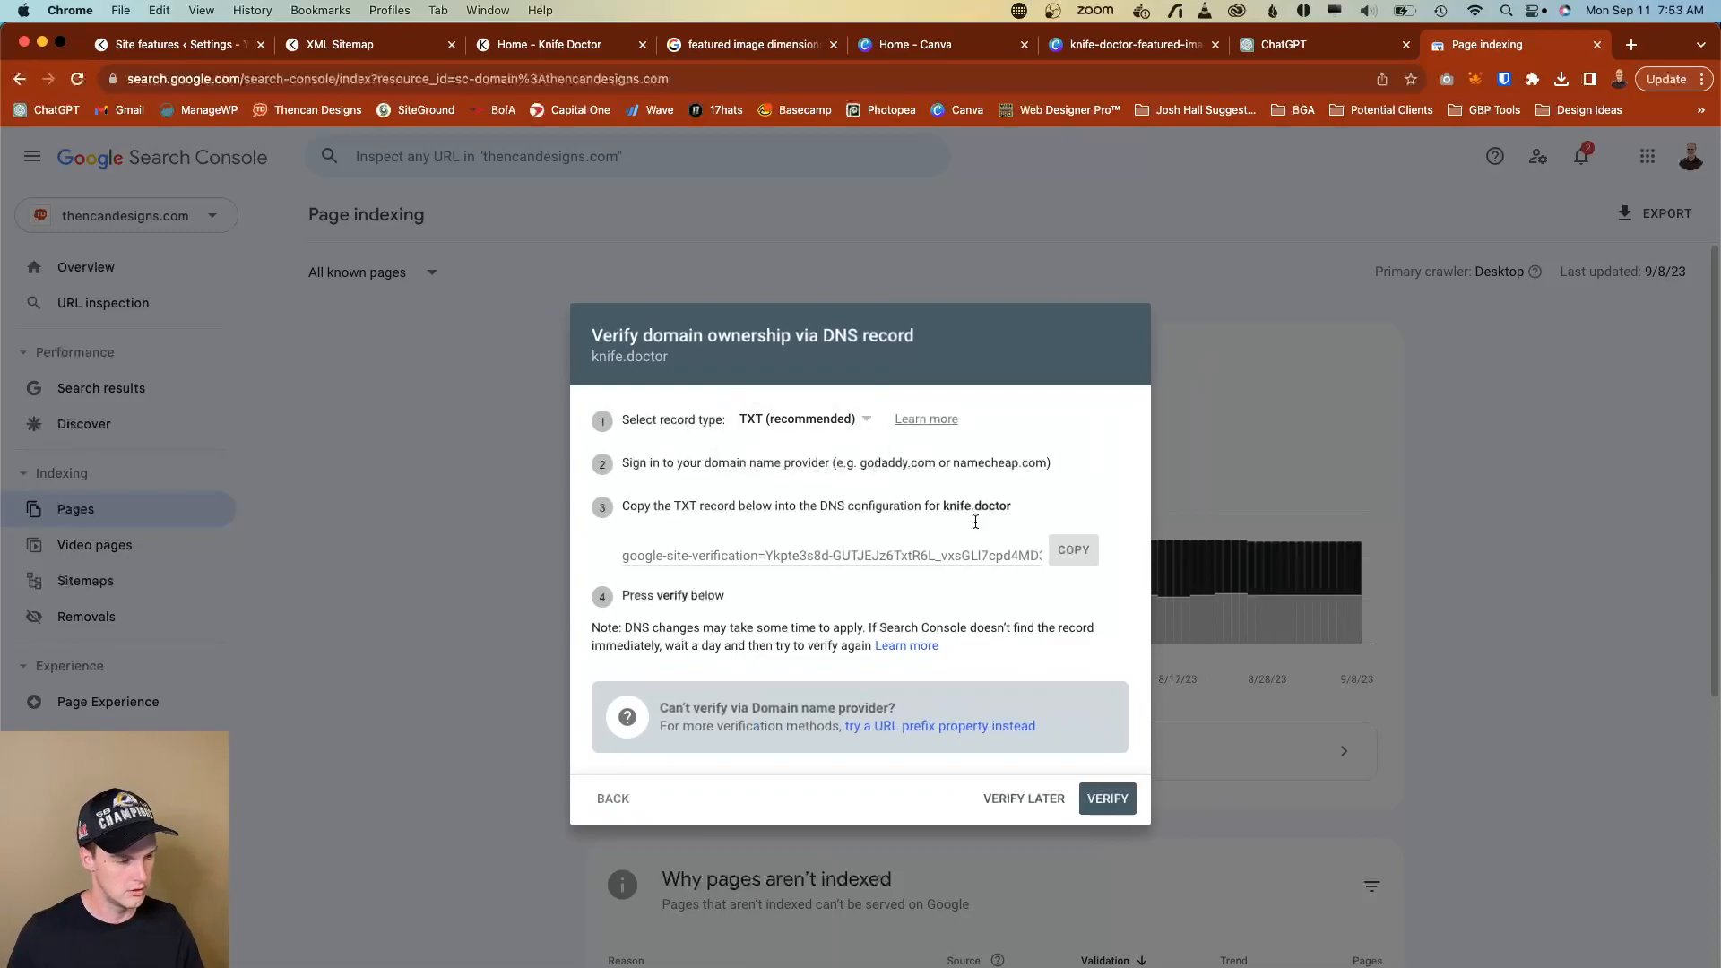
{"action": "left_click", "coordinate": [1064, 555]}
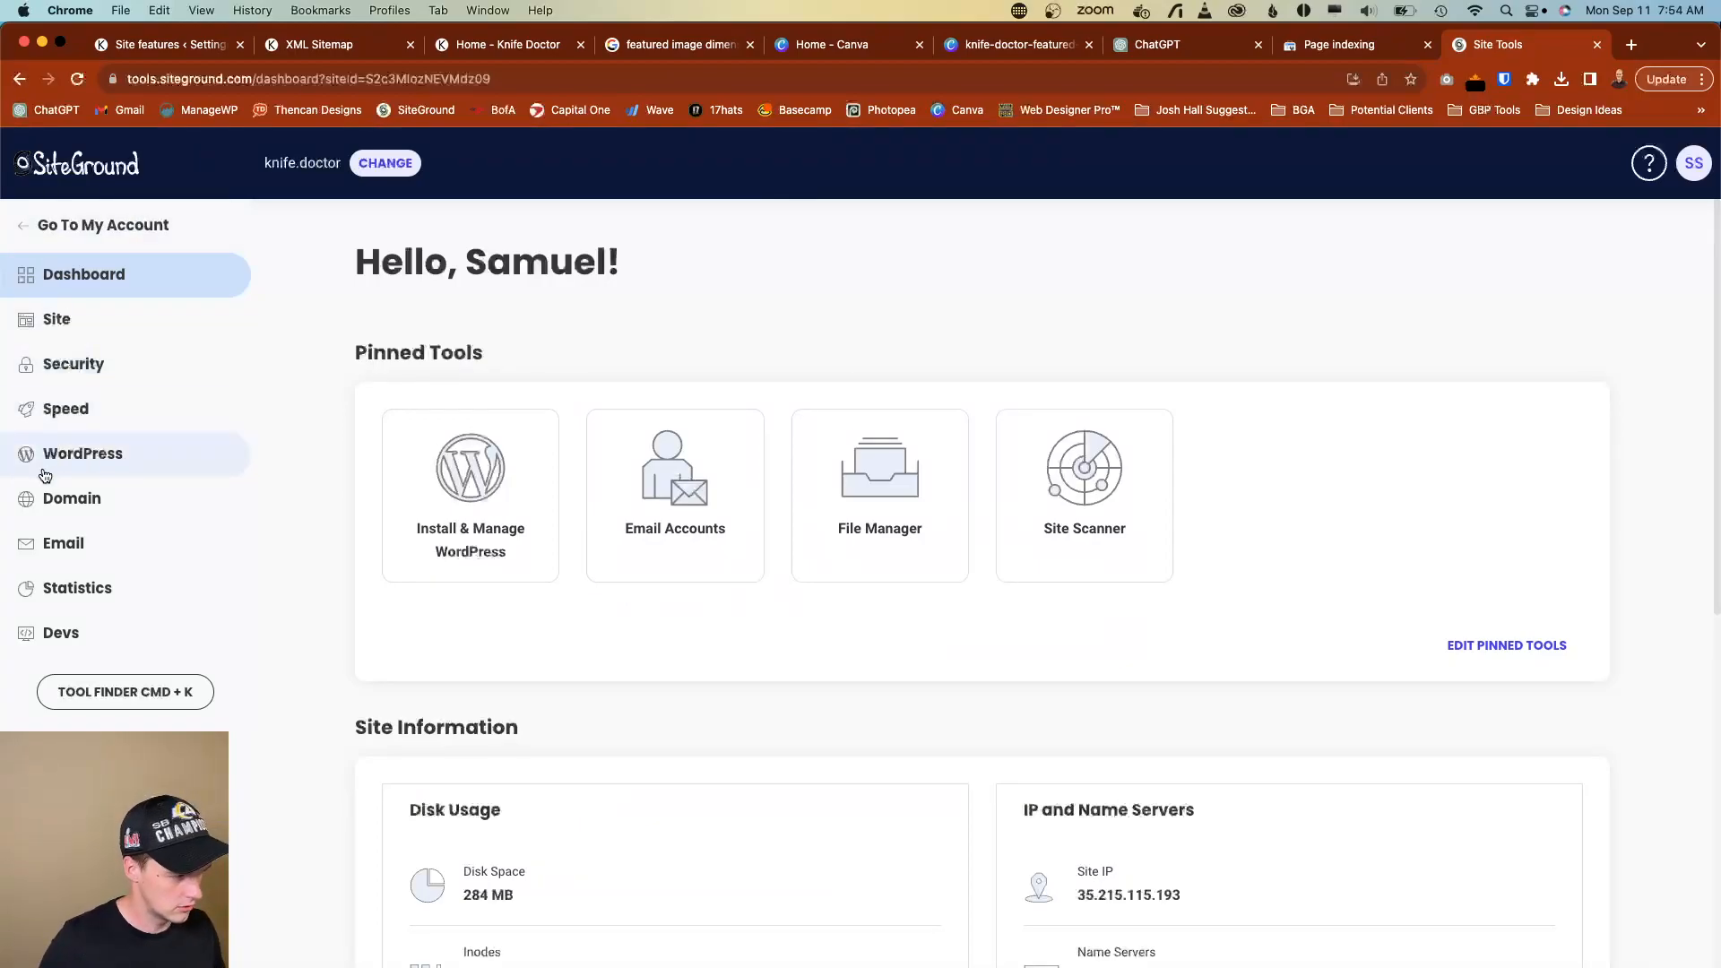
In SiteGround Site Tools, open the DNS Zone Editor for knife.doctor and start a new TXT record.
{"action": "left_click", "coordinate": [61, 498]}
{"action": "left_click", "coordinate": [97, 694]}
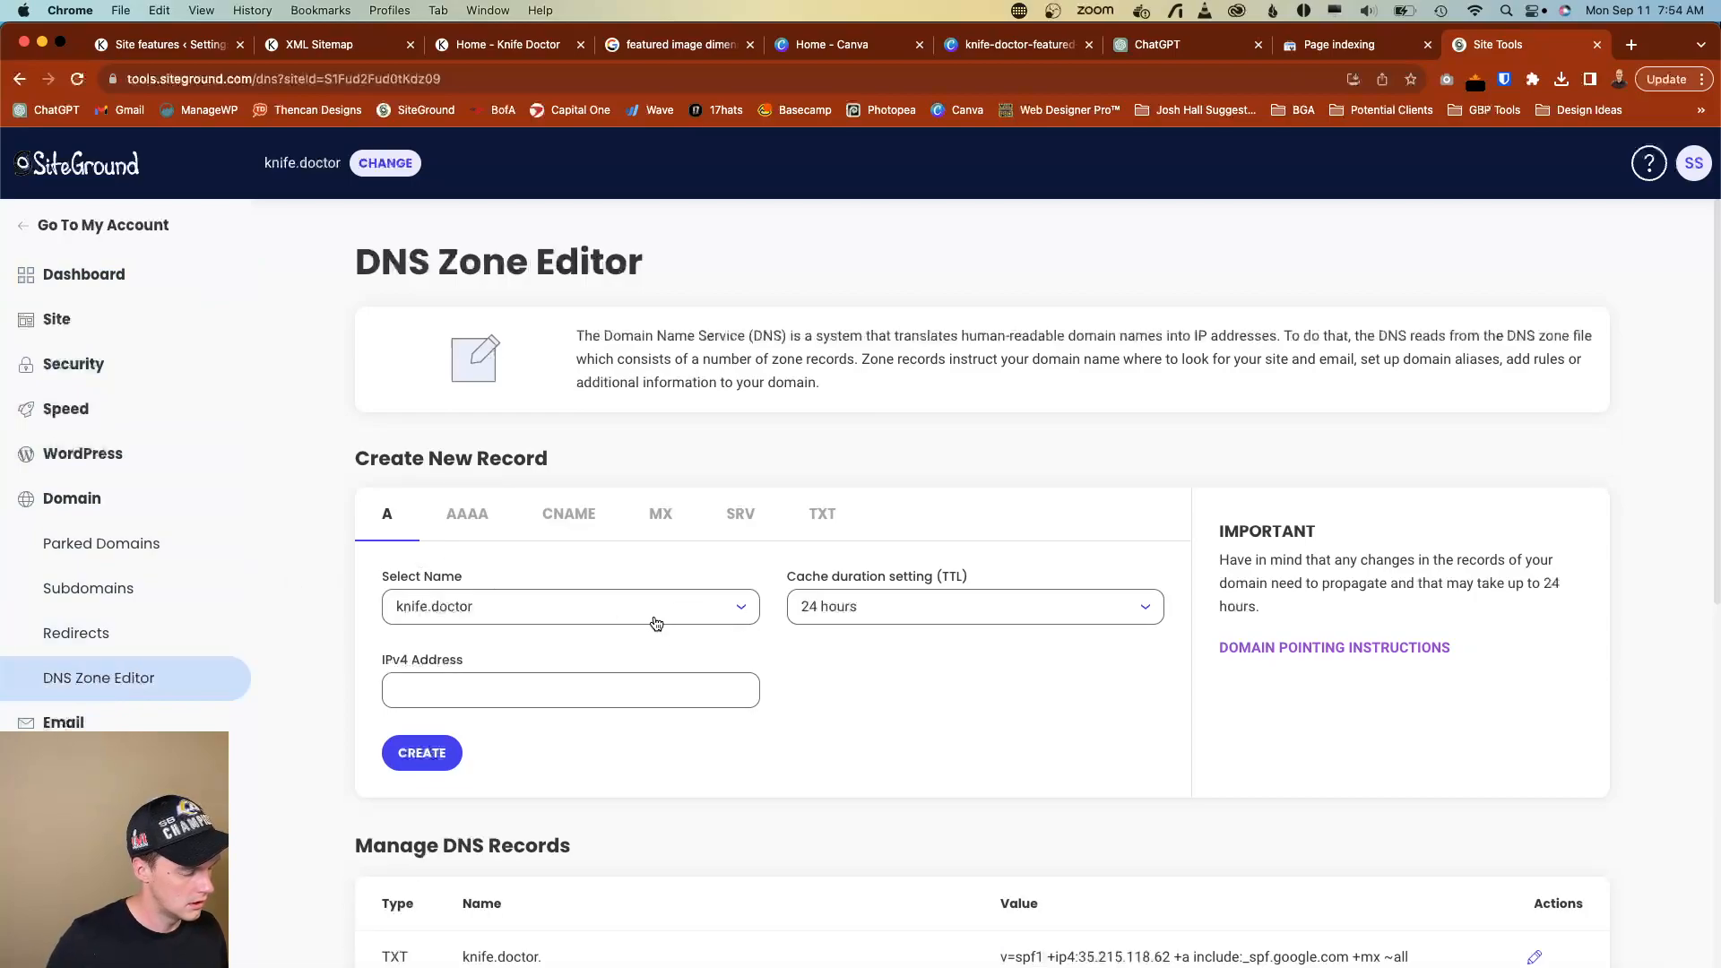
{"action": "left_click", "coordinate": [817, 518]}
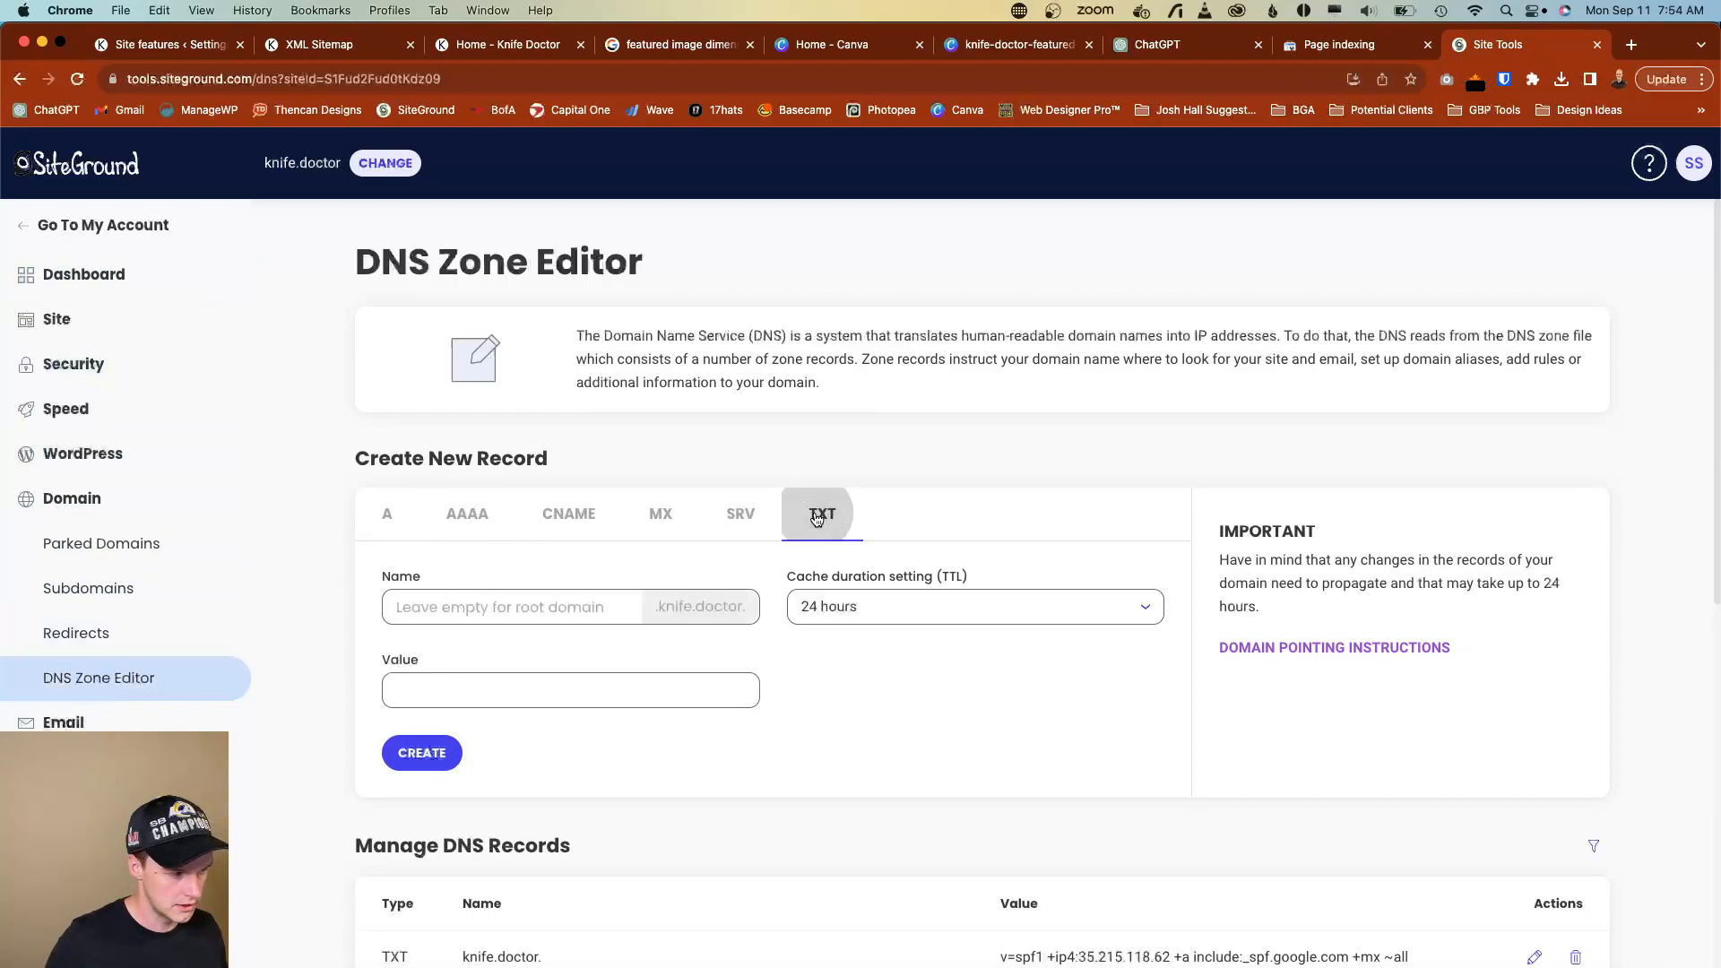
{"action": "left_click", "coordinate": [526, 590]}
{"action": "left_click", "coordinate": [435, 697]}
Paste the Google site verification token as the TXT record's value, leave the name empty for the root domain, and create the record.
{"action": "left_click", "coordinate": [1372, 44]}
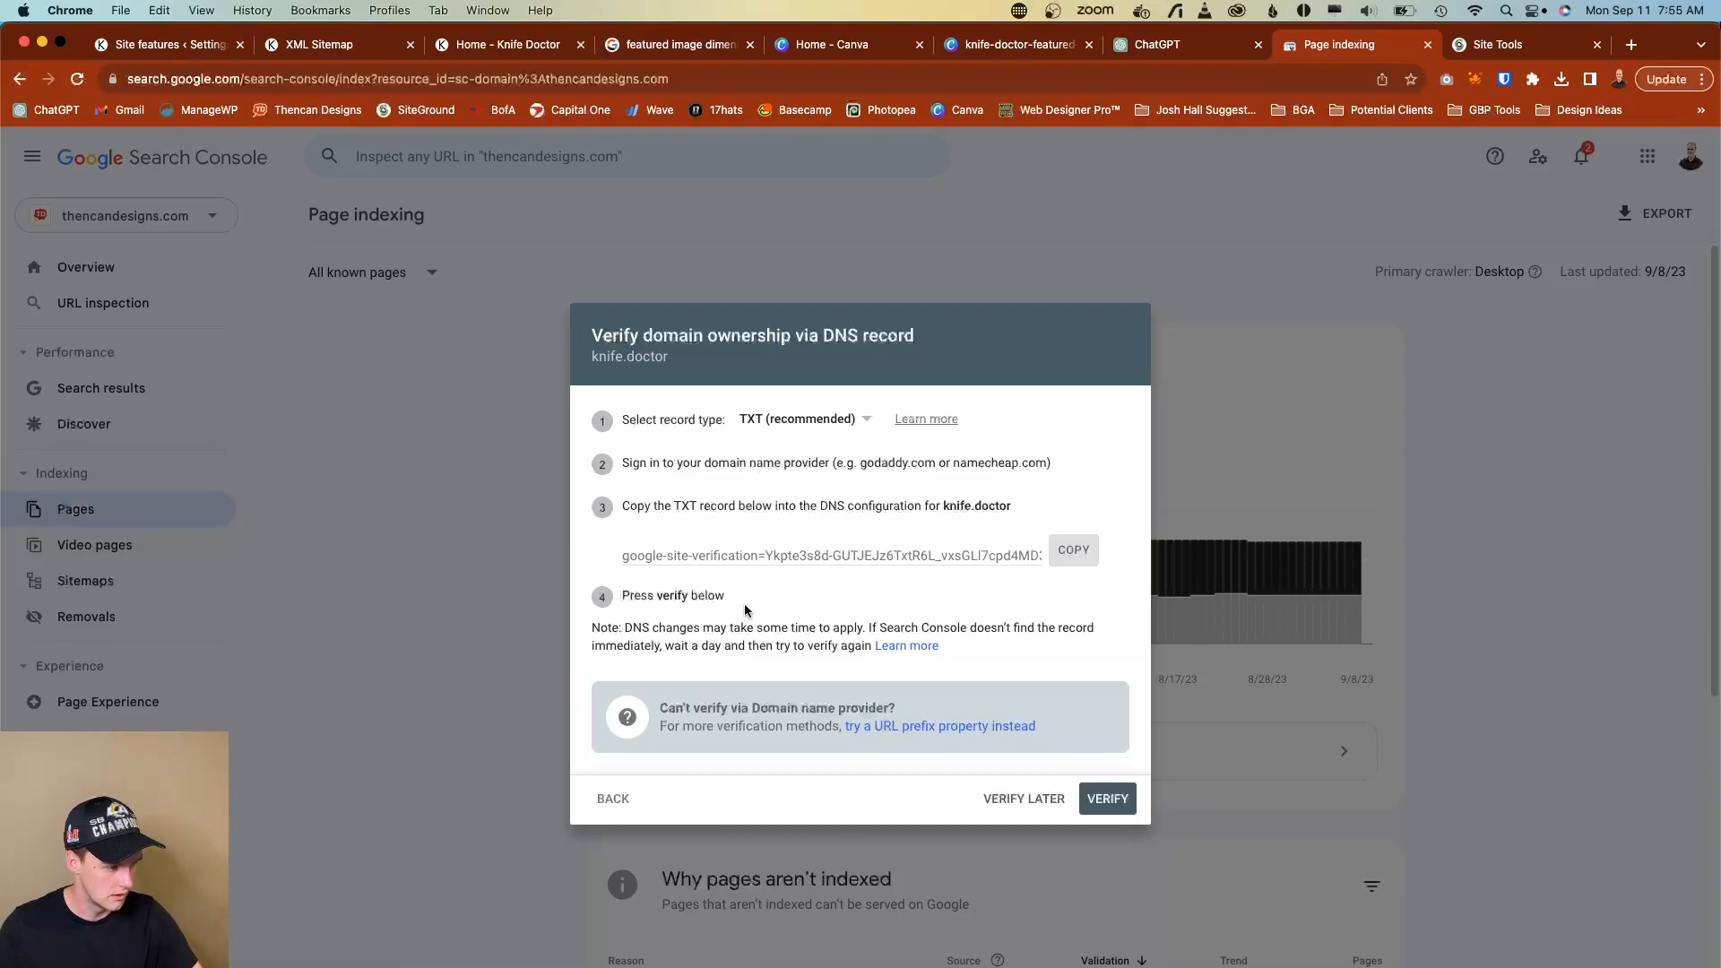
{"action": "key", "text": "ctrl+Tab"}
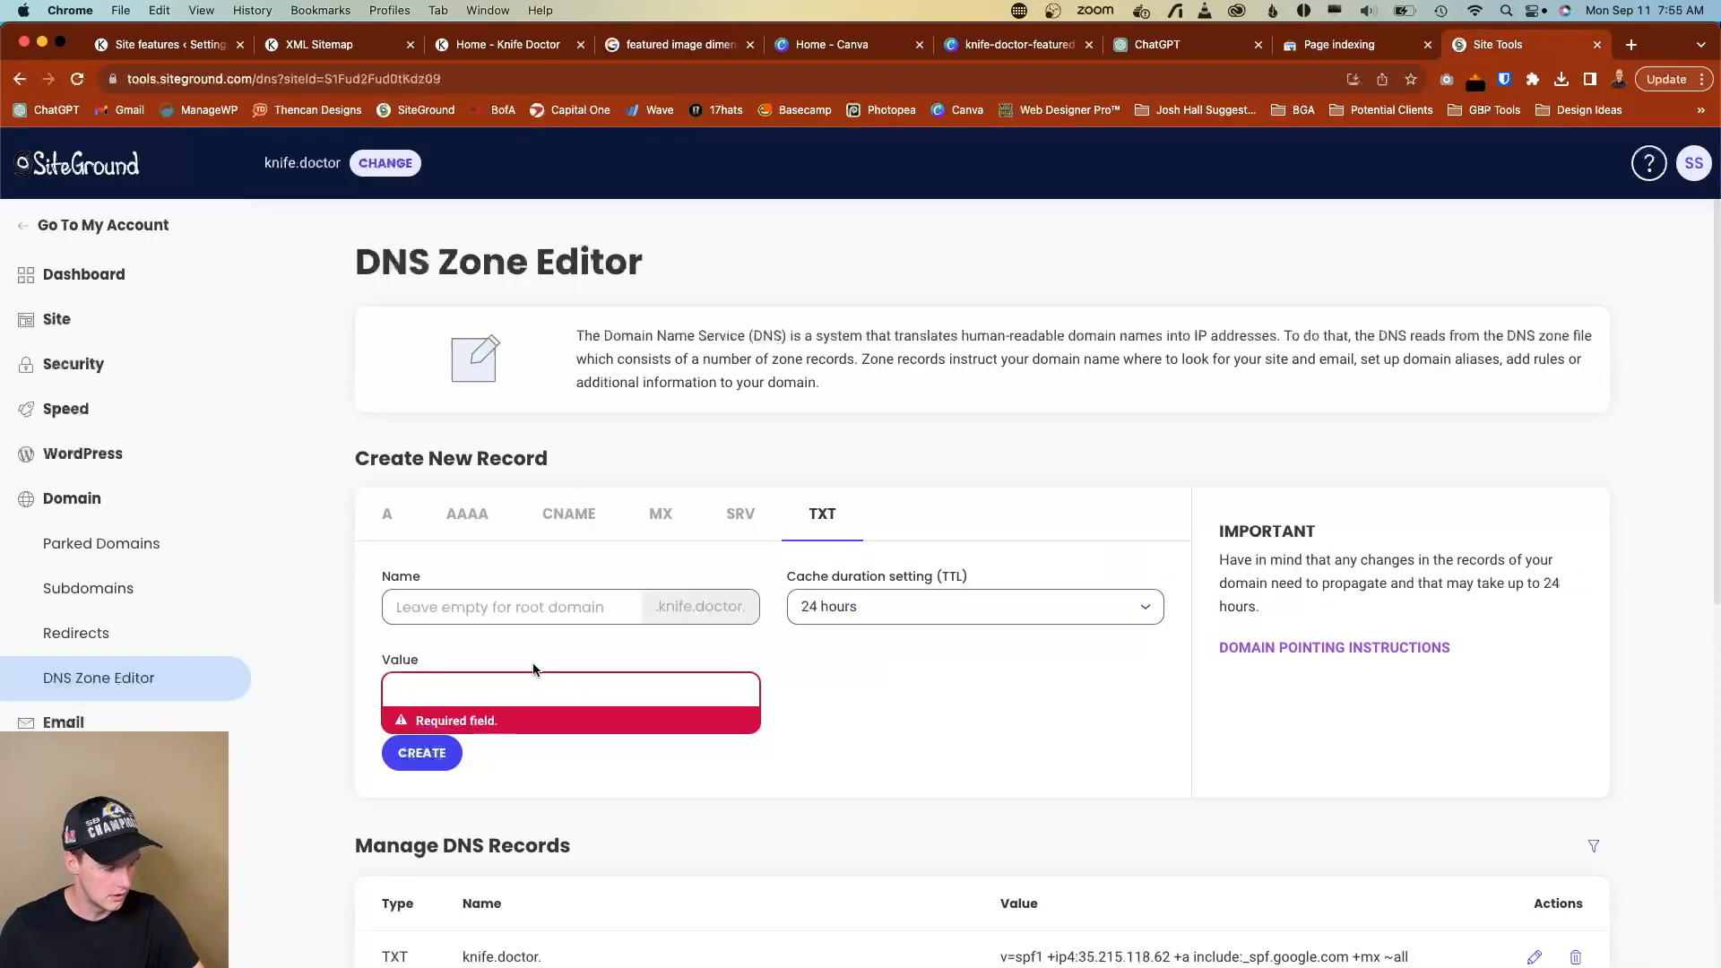
{"action": "key", "text": "super+v"}
{"action": "left_click", "coordinate": [520, 618]}
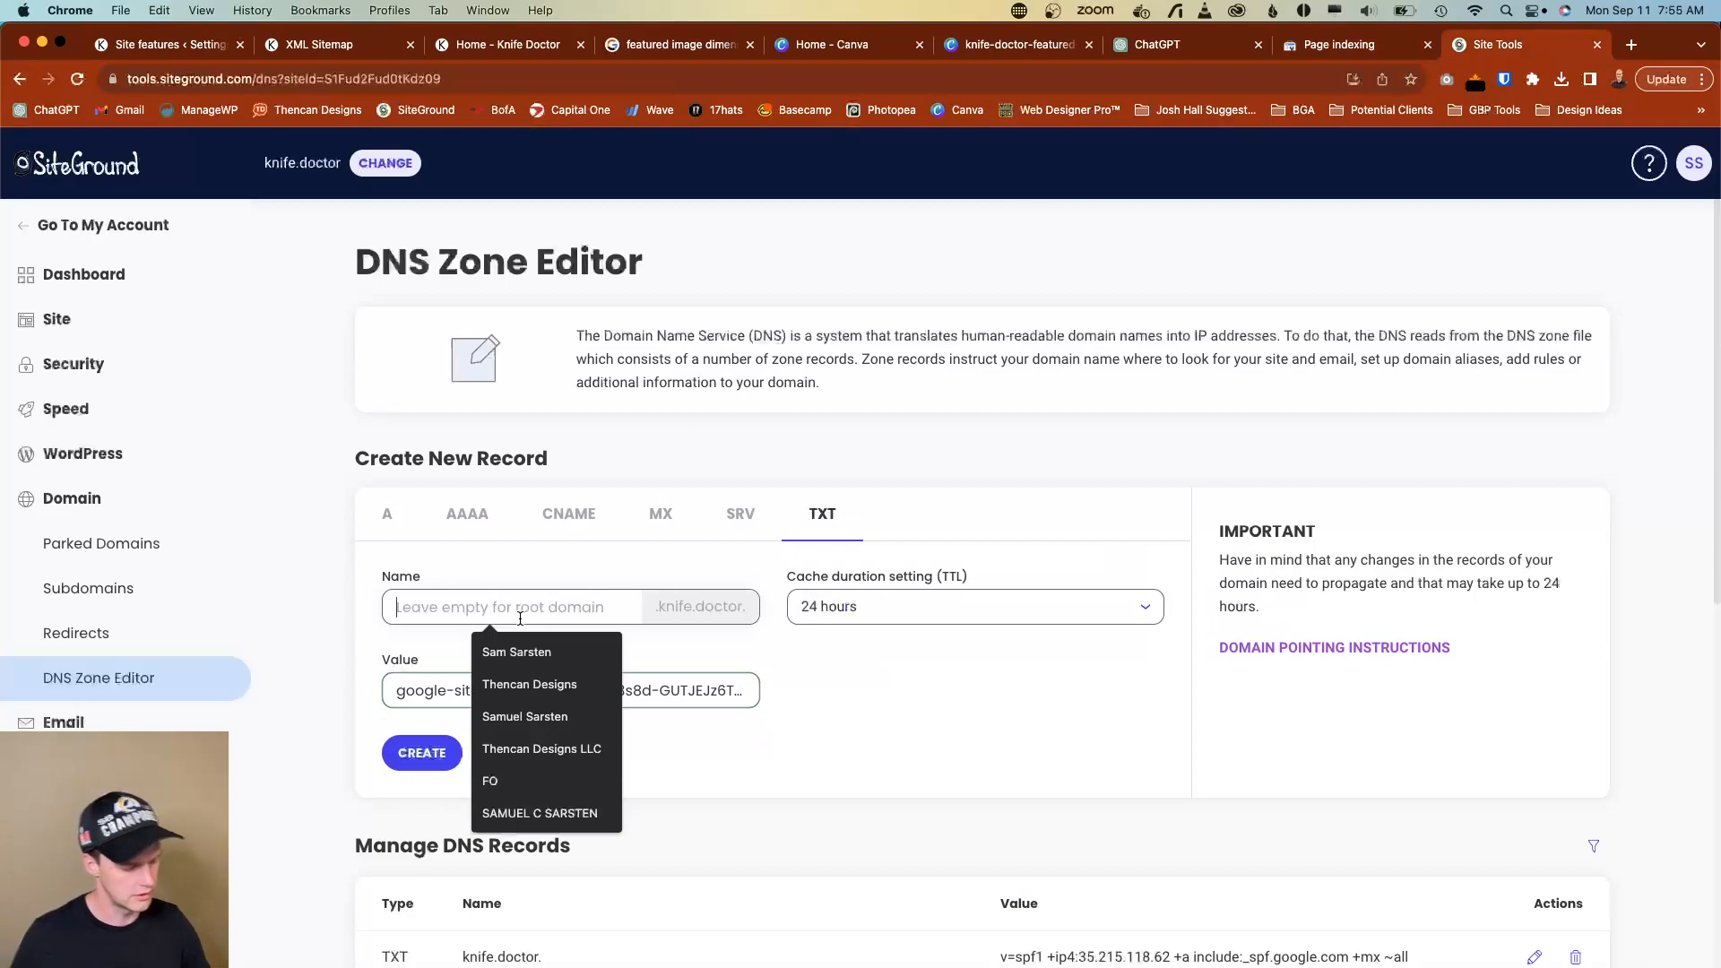
{"action": "type", "text": "@"}
{"action": "key", "text": "BackSpace"}
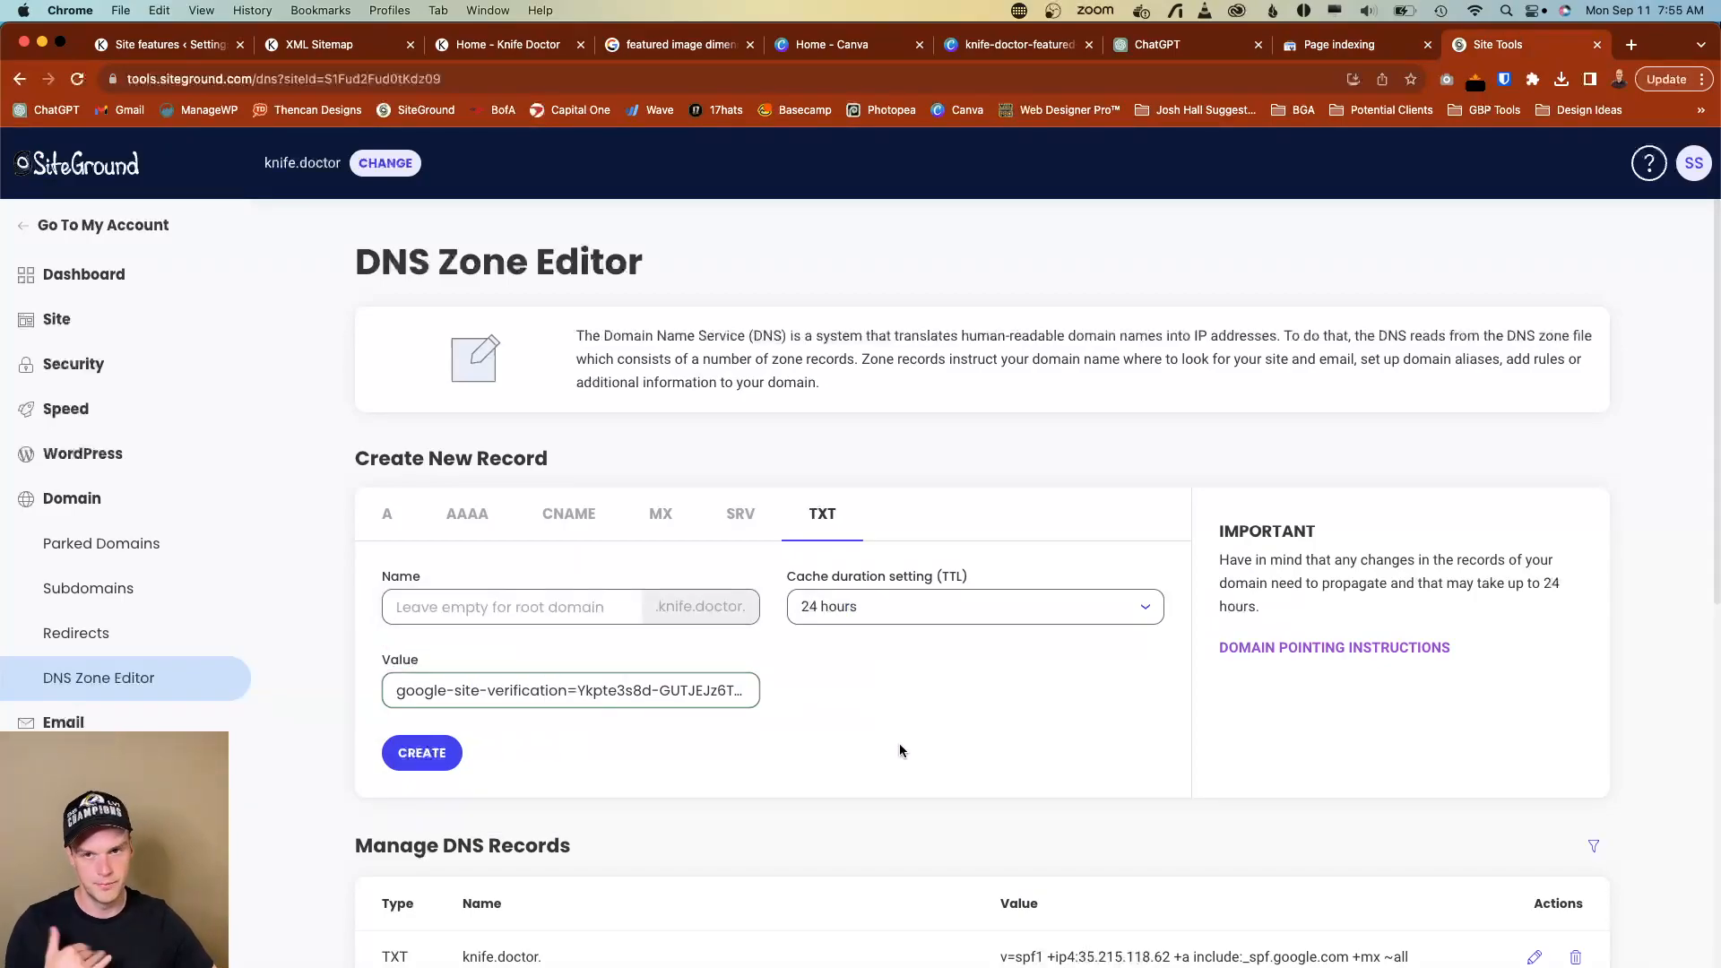
{"action": "left_click", "coordinate": [459, 751]}
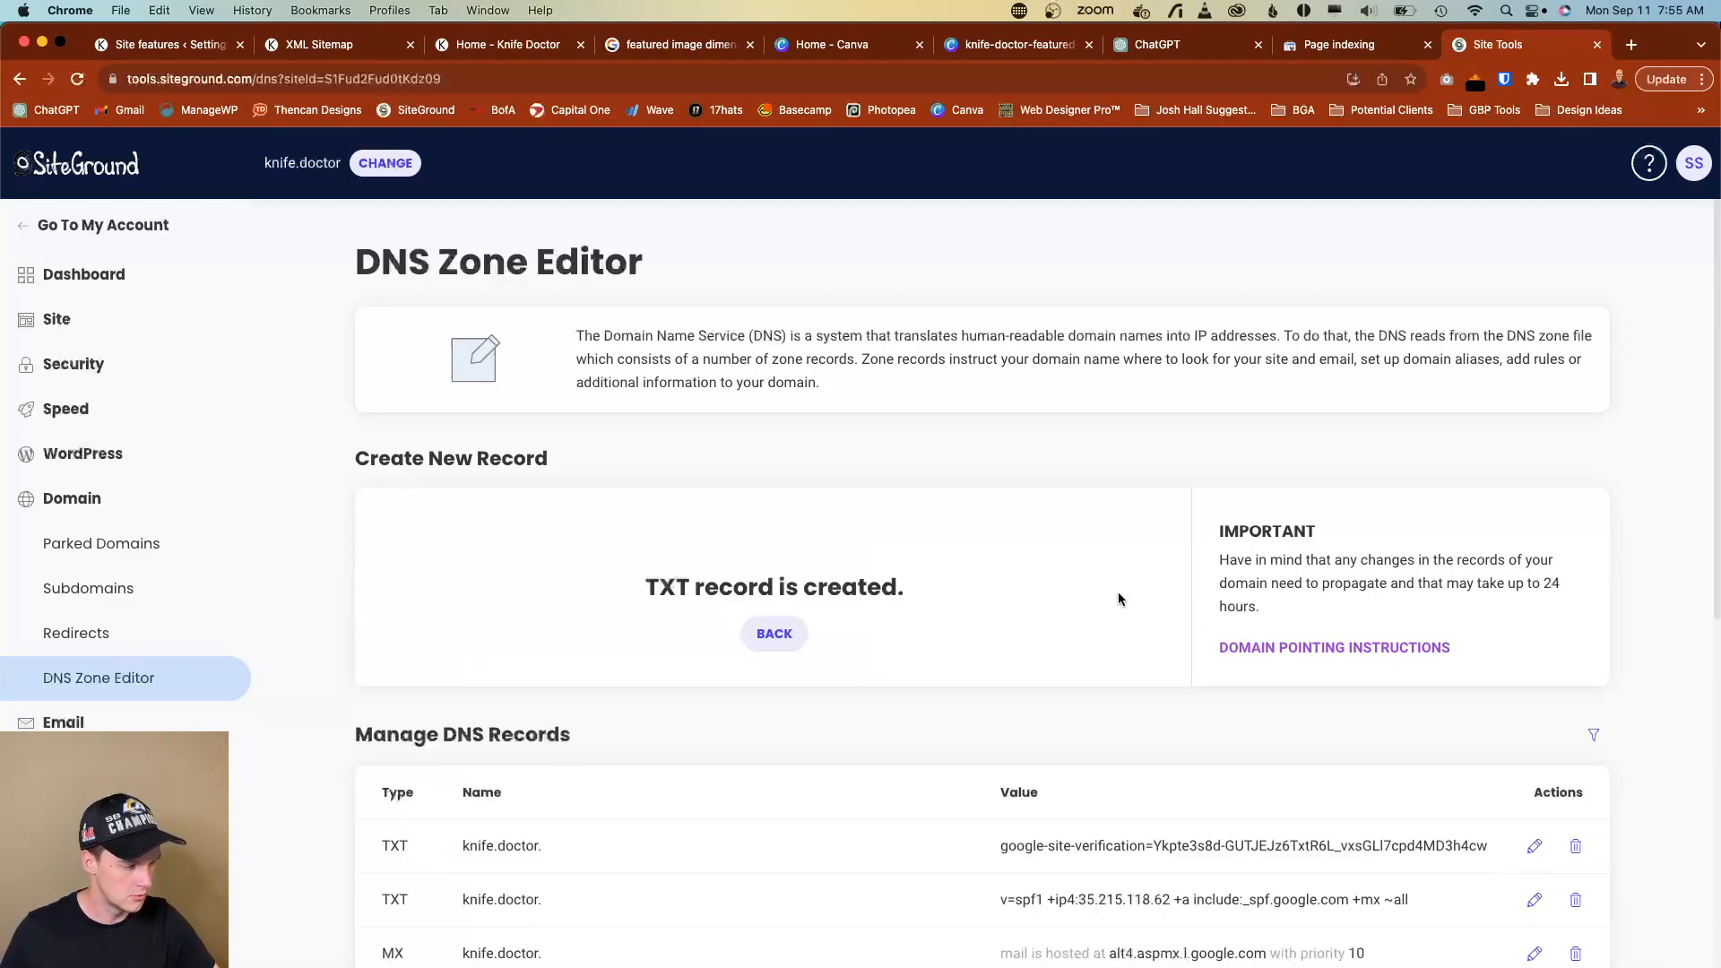
Switch to Google Search Console, try to verify ownership of knife.doctor, and check its Google verification TXT record in SiteGround's DNS Zone Editor.
{"action": "left_click", "coordinate": [1395, 49]}
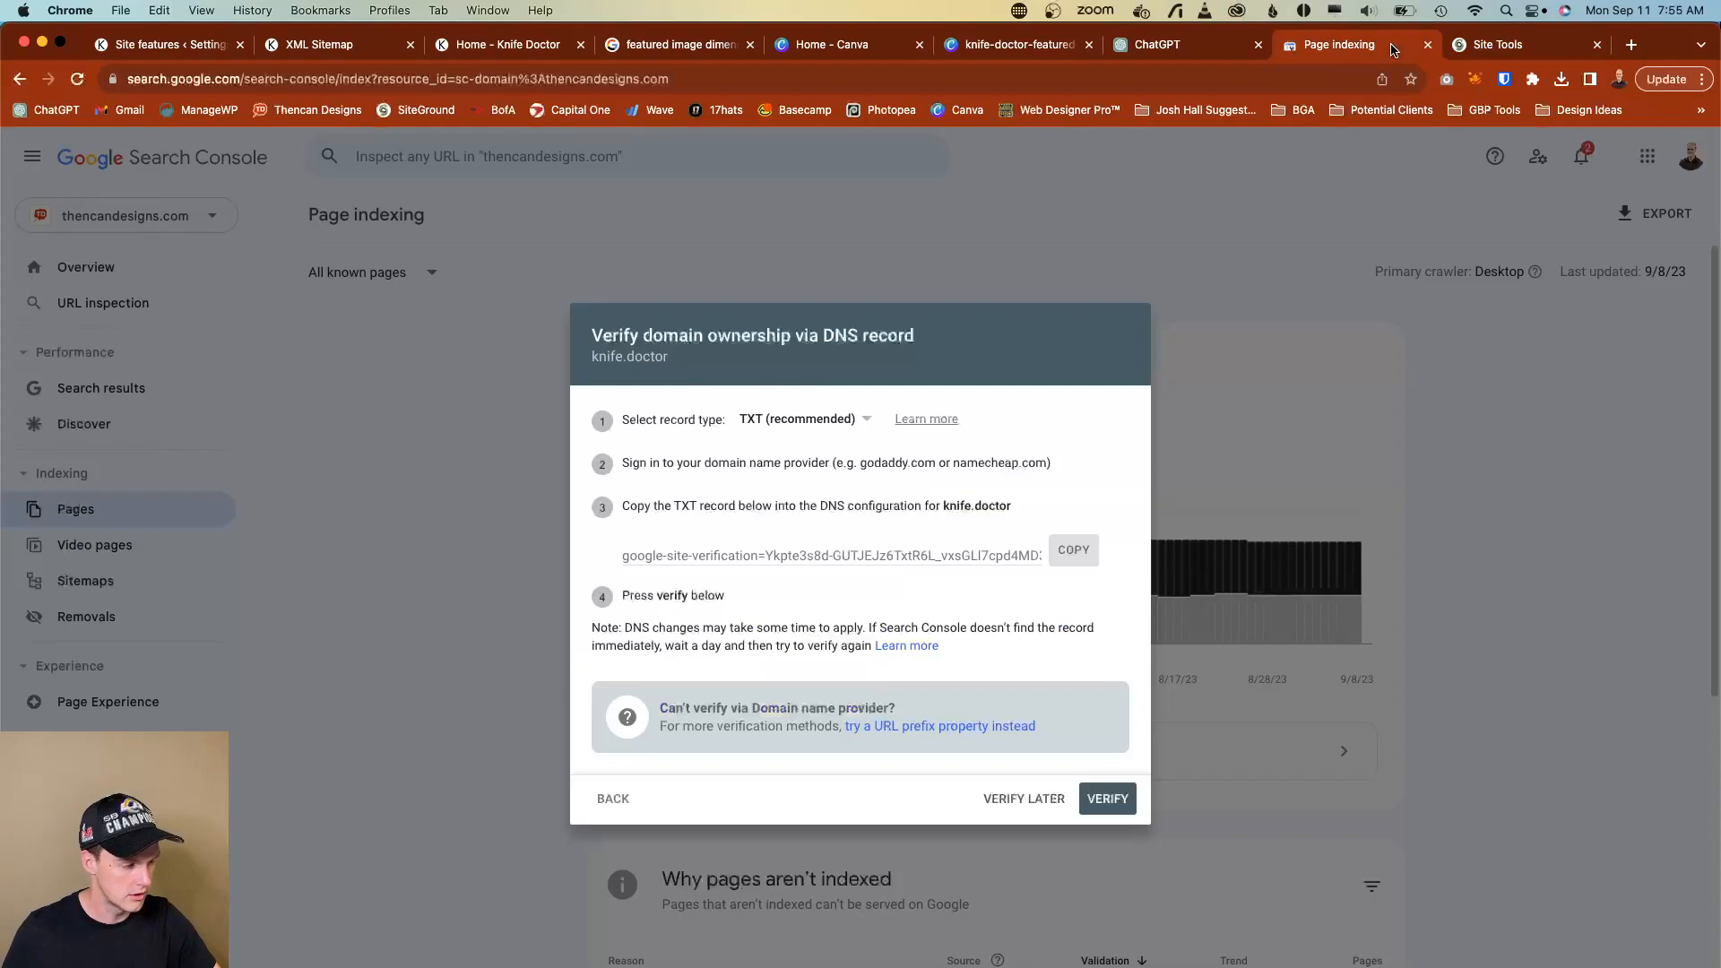
{"action": "left_click", "coordinate": [1096, 795]}
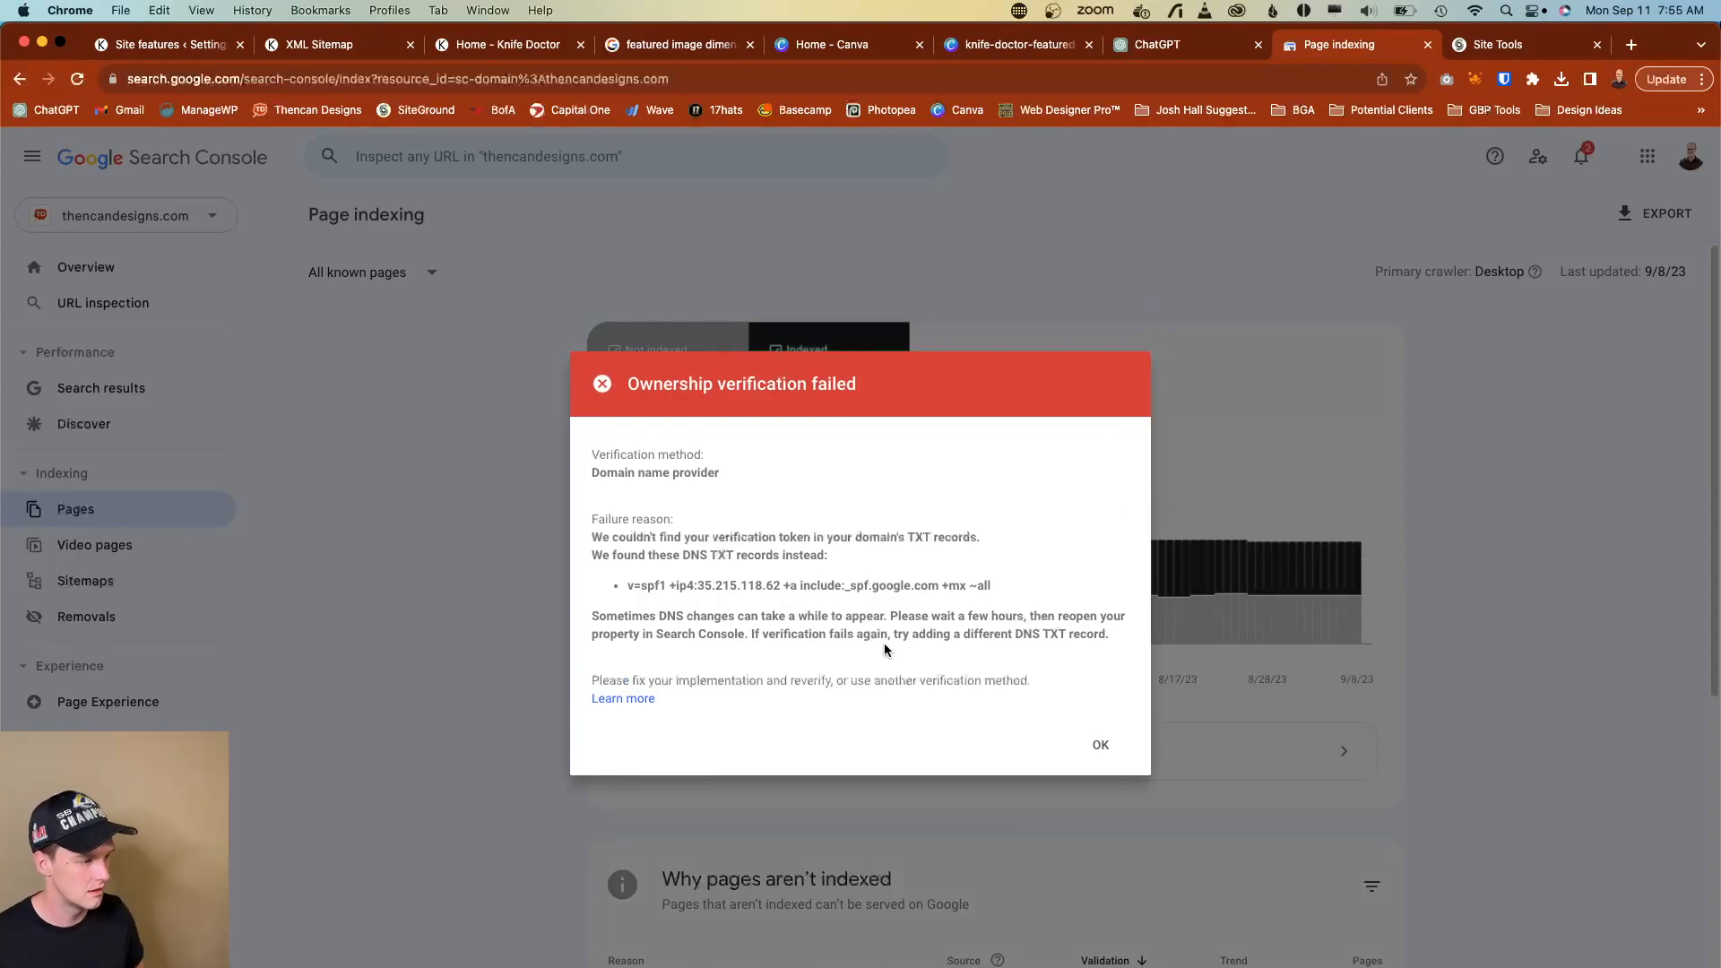
{"action": "left_click", "coordinate": [1503, 46]}
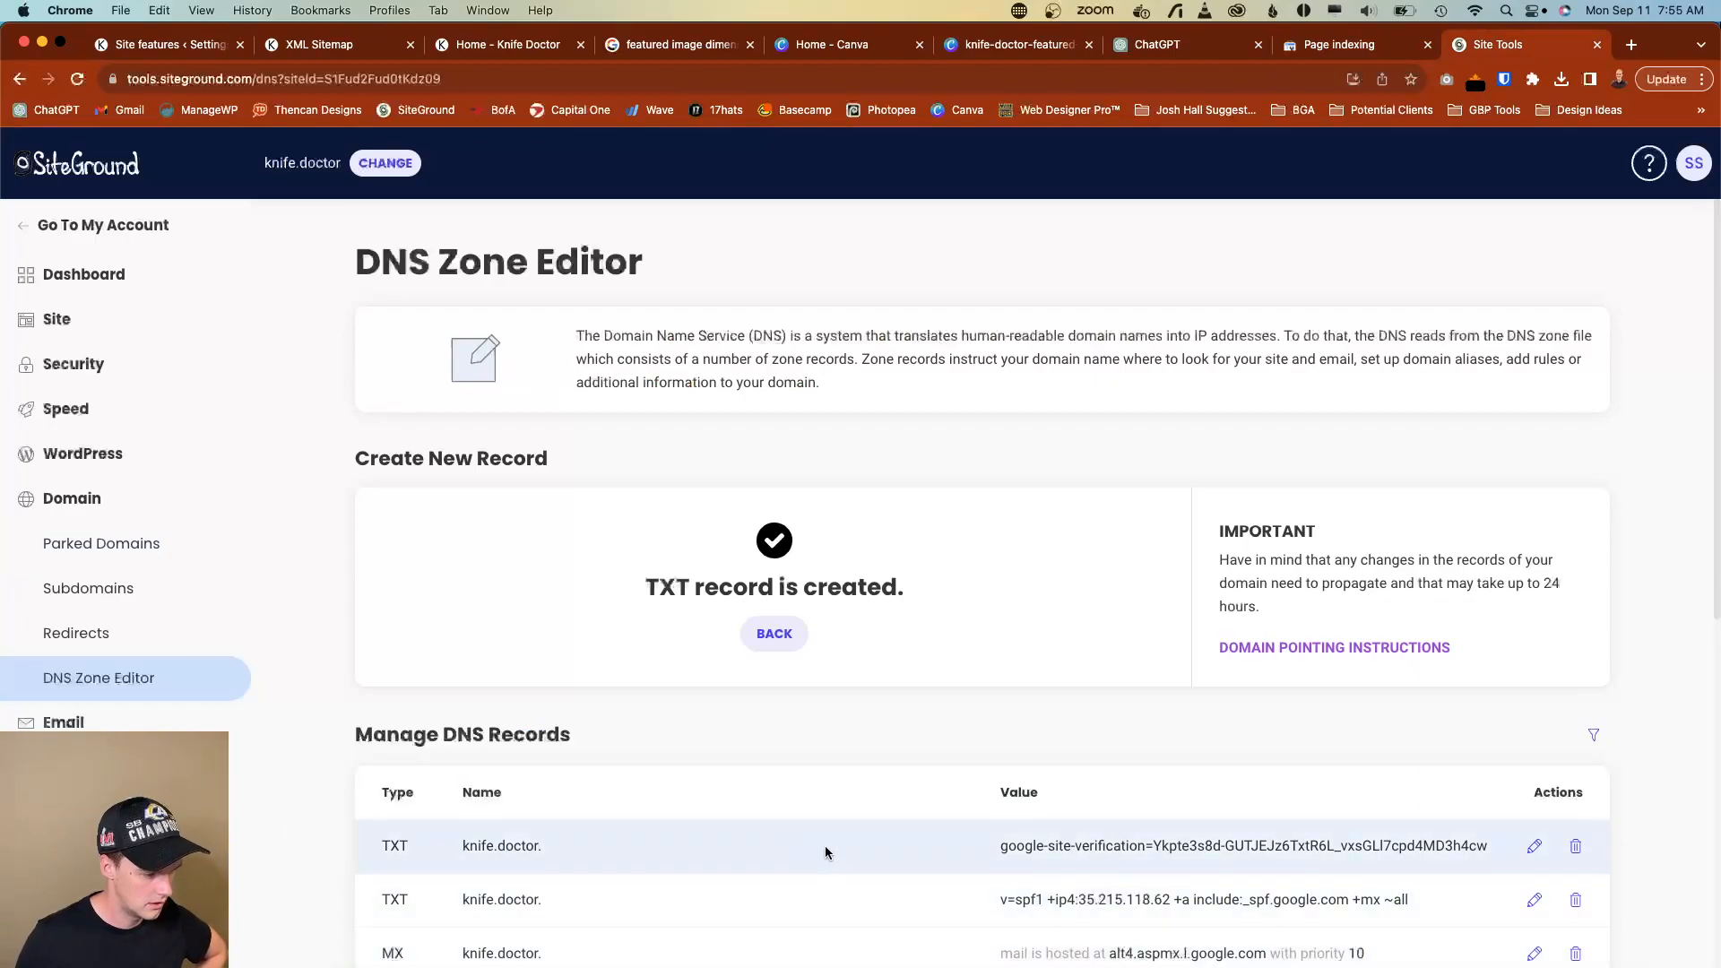
{"action": "scroll", "coordinate": [822, 850], "scroll_direction": "down", "scroll_amount": 1}
{"action": "left_click", "coordinate": [1344, 45]}
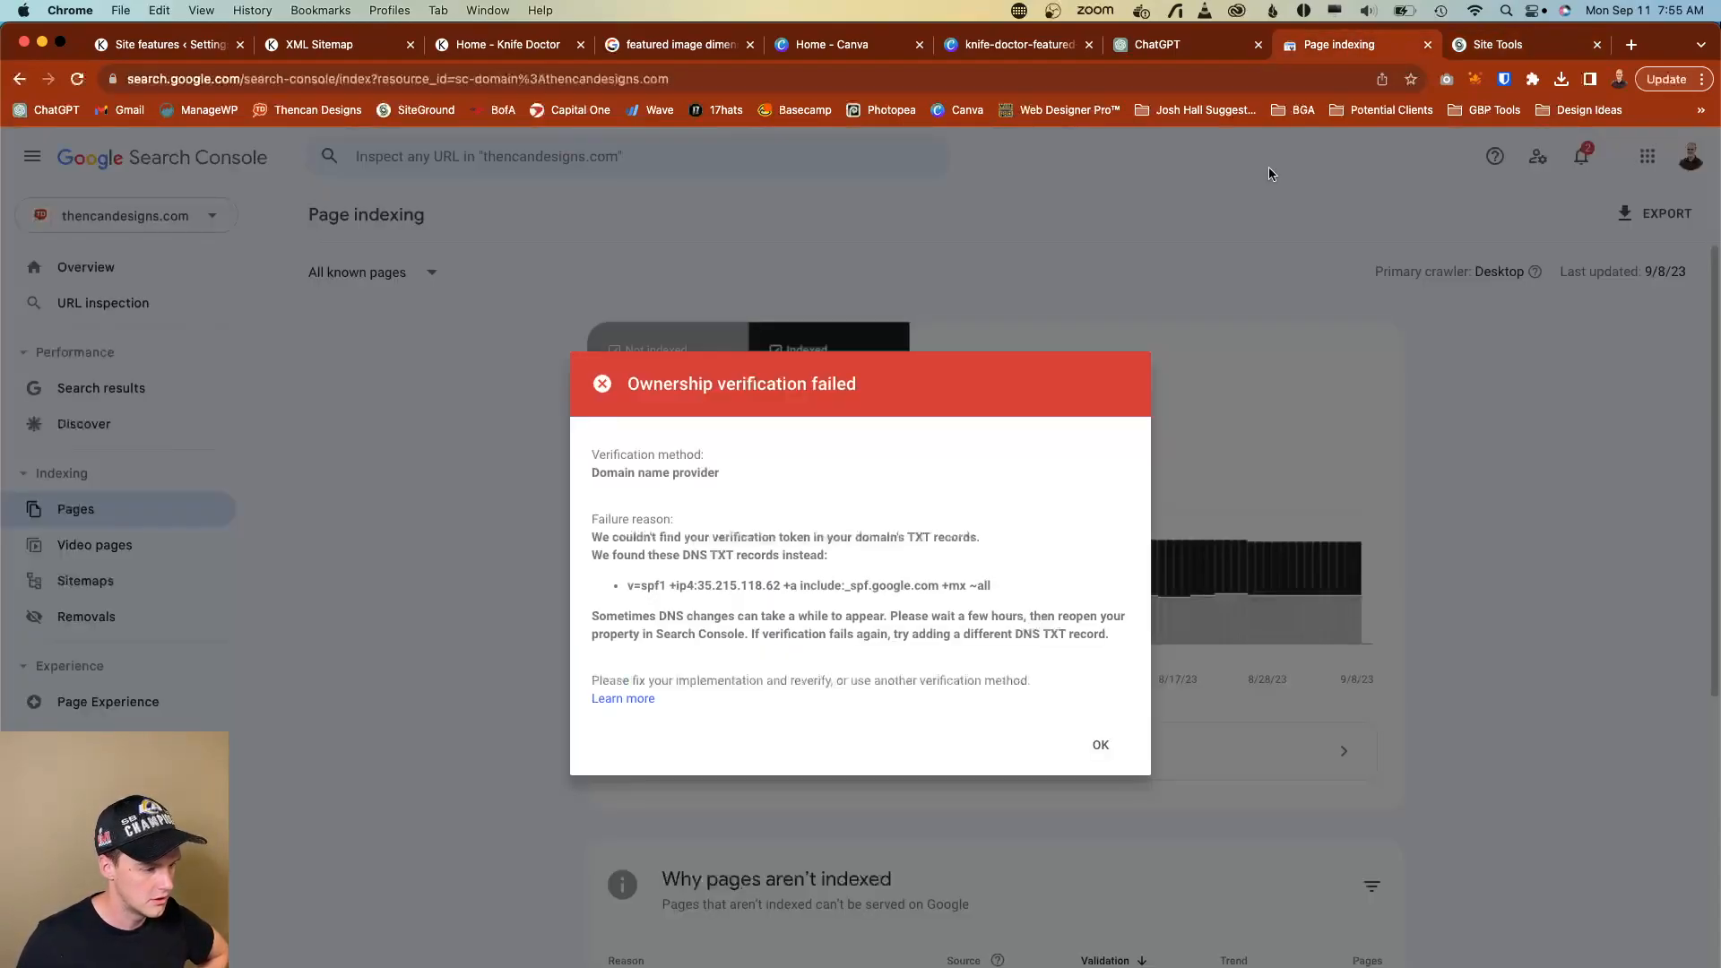
Retry the knife.doctor ownership verification in Search Console and recheck the TXT record's value in the SiteGround DNS records.
{"action": "left_click", "coordinate": [1101, 745]}
{"action": "left_click", "coordinate": [1109, 800]}
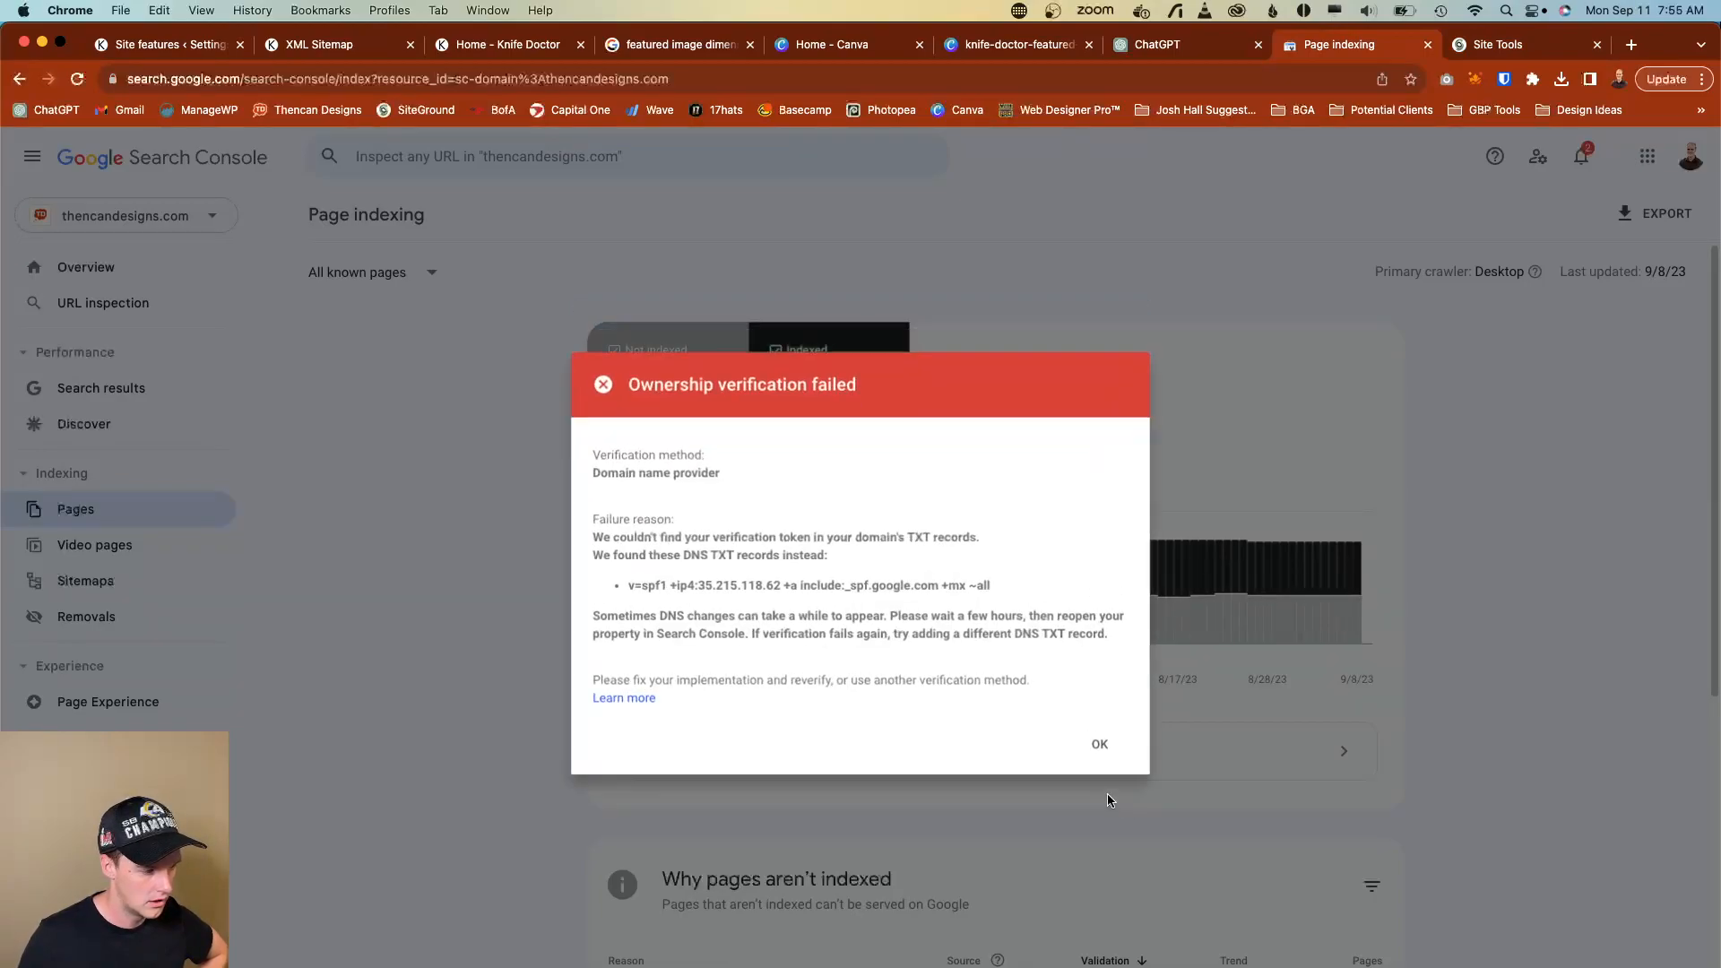
{"action": "left_click", "coordinate": [1110, 748]}
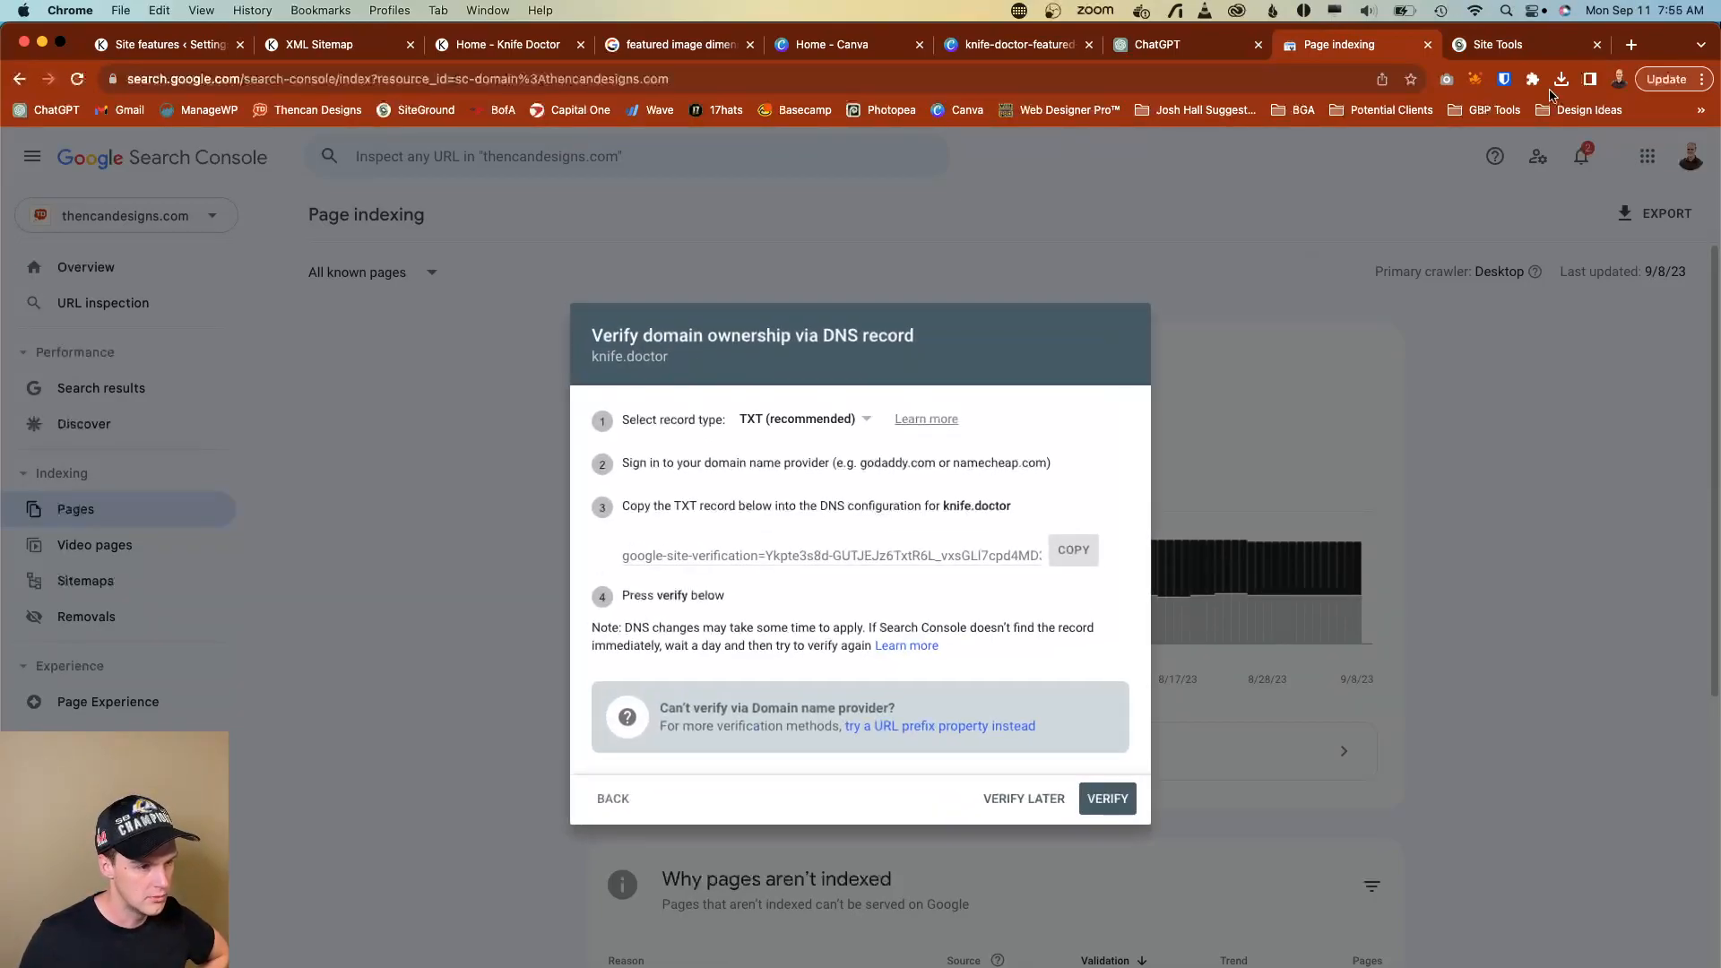
{"action": "left_click", "coordinate": [1537, 47]}
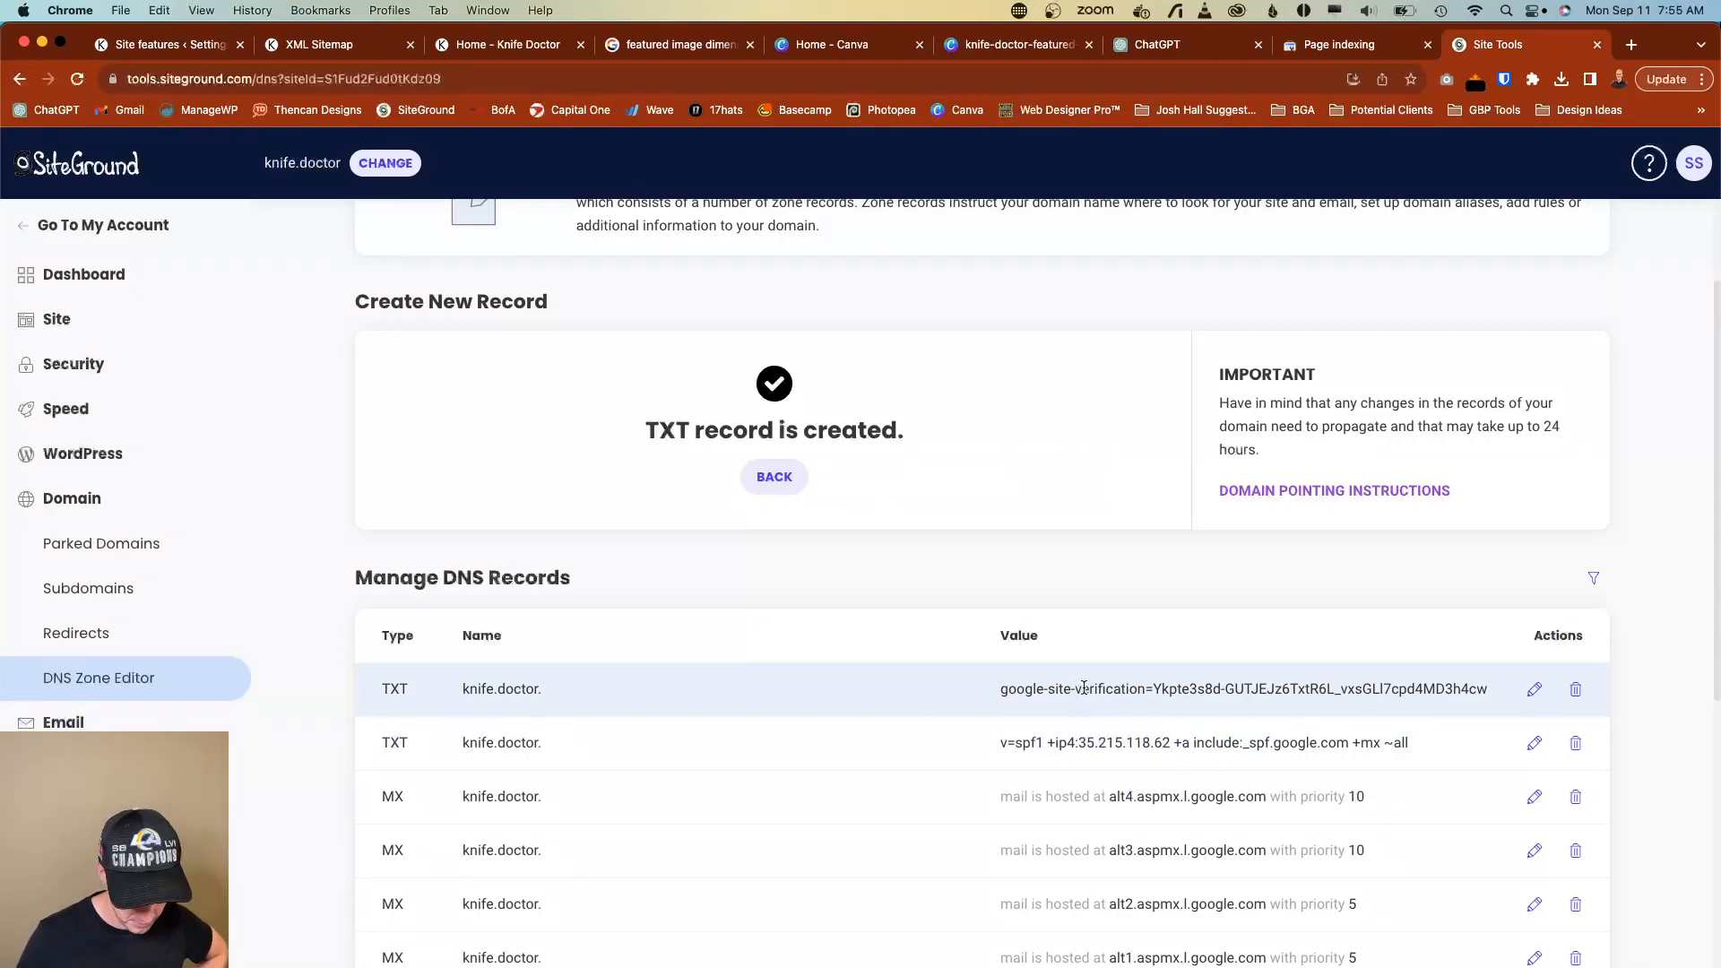
{"action": "left_click", "coordinate": [1326, 52]}
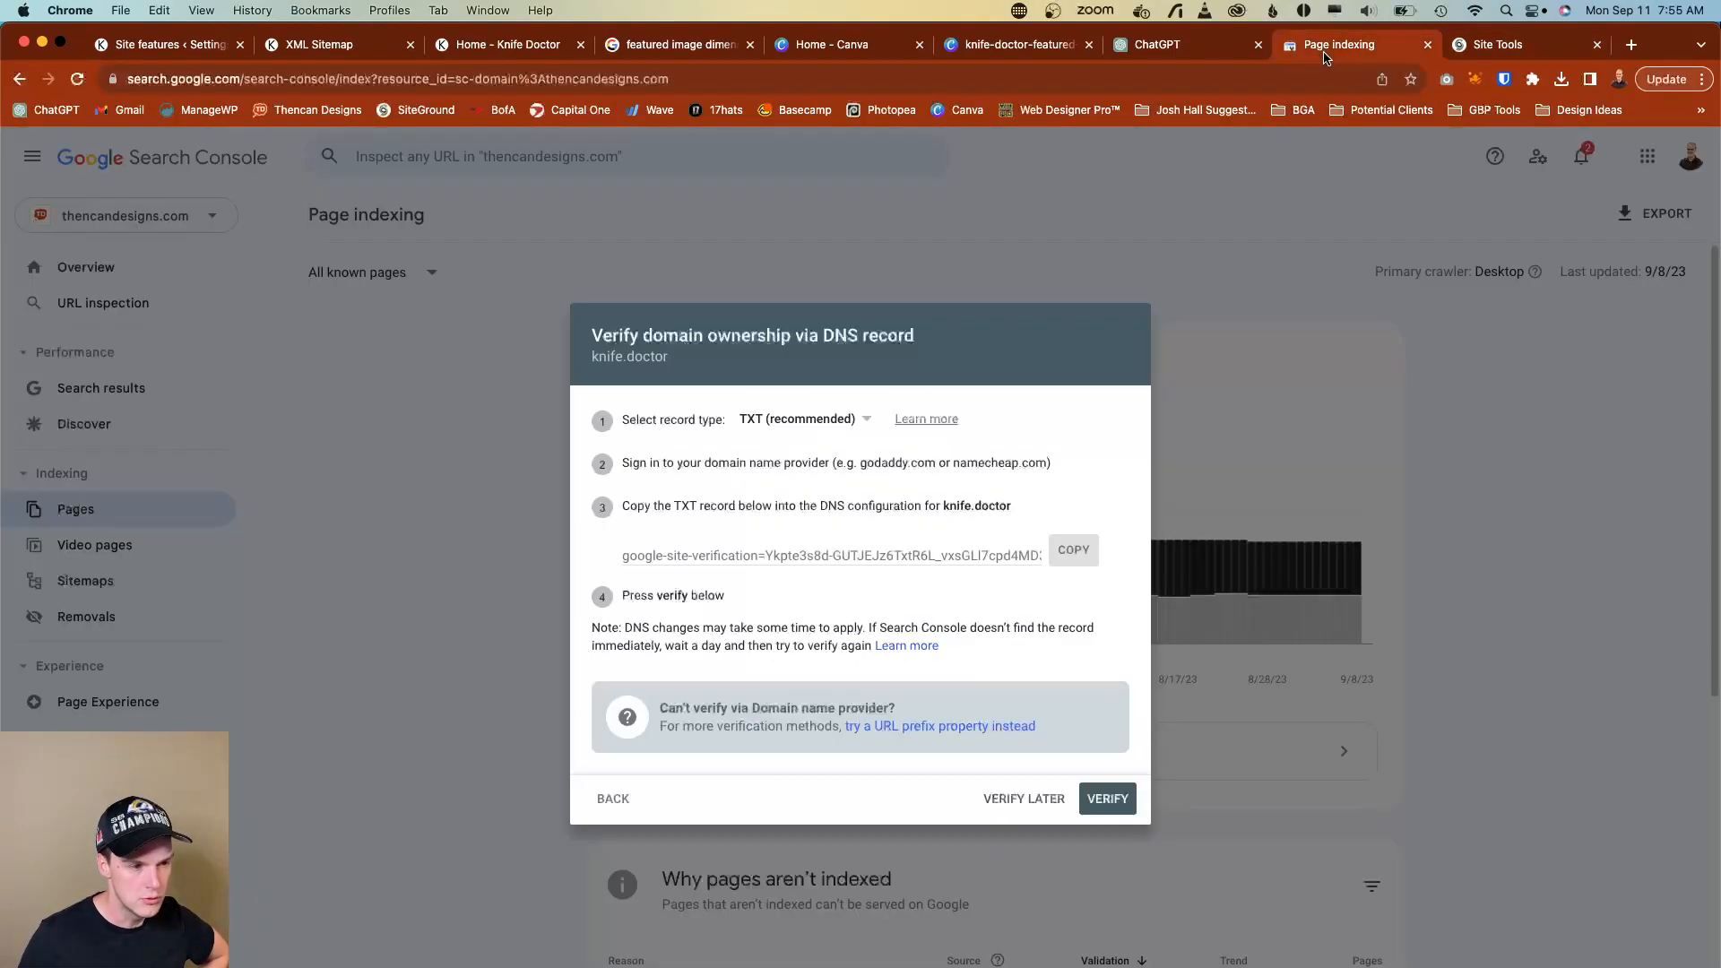
Repeat the knife.doctor ownership verification in Search Console until it is accepted, and open the new property's Sitemaps page.
{"action": "left_click", "coordinate": [1099, 805]}
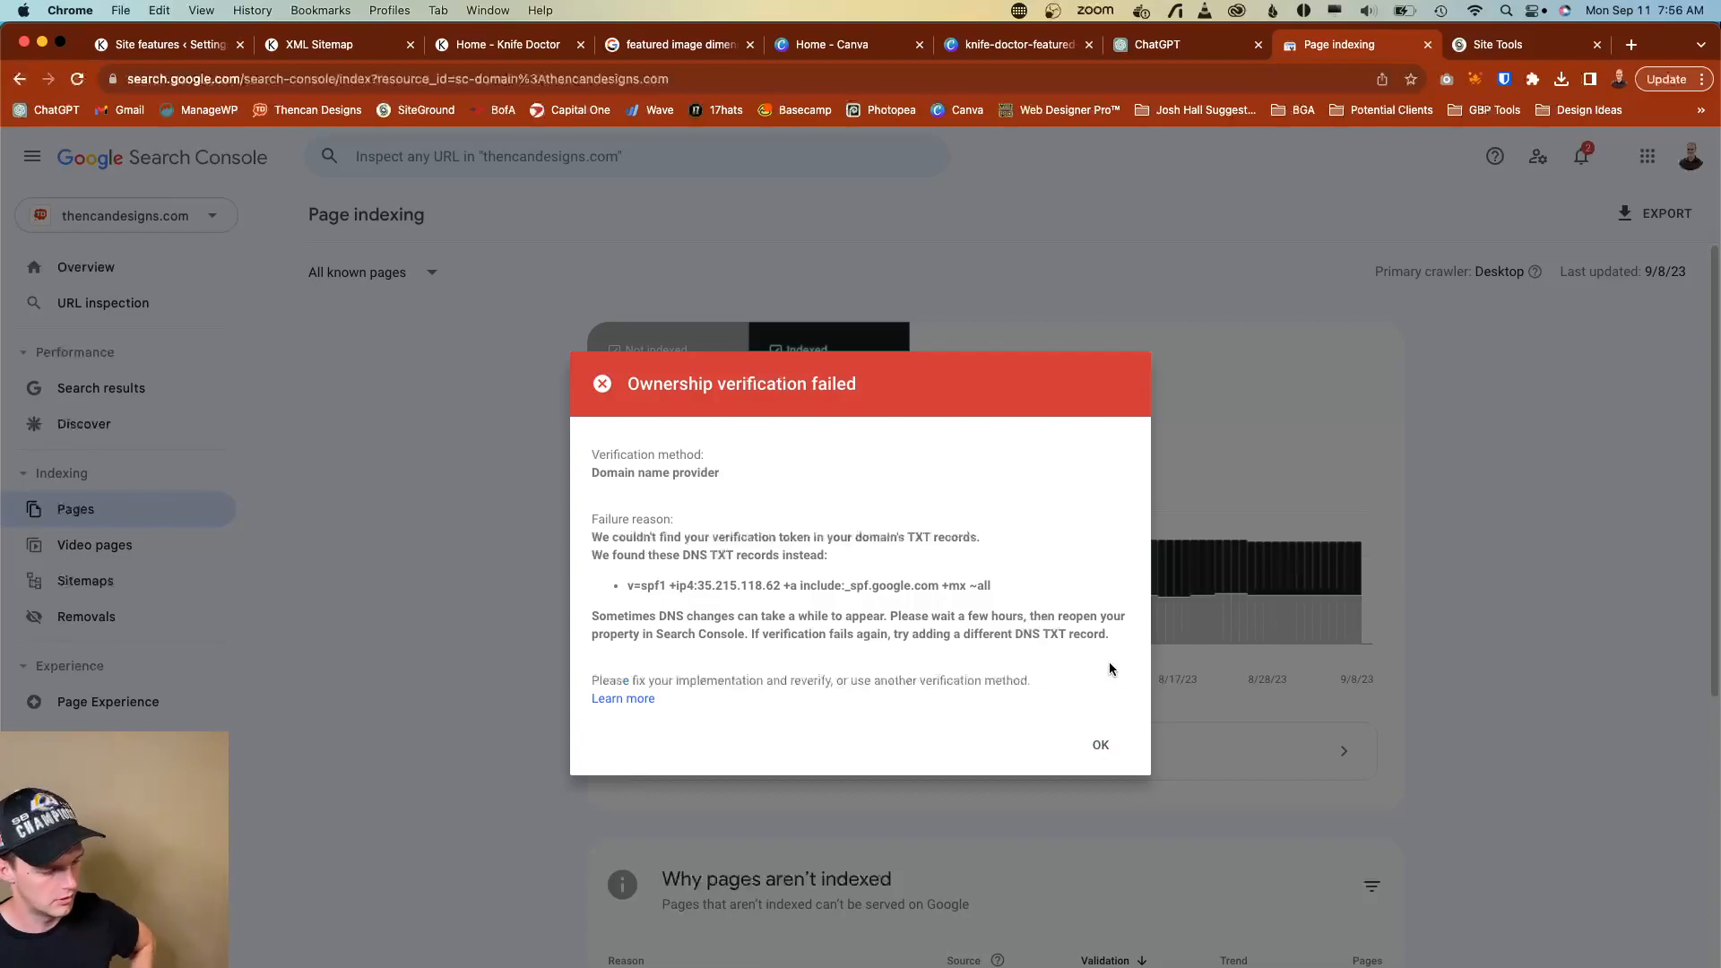
{"action": "left_click", "coordinate": [1100, 745]}
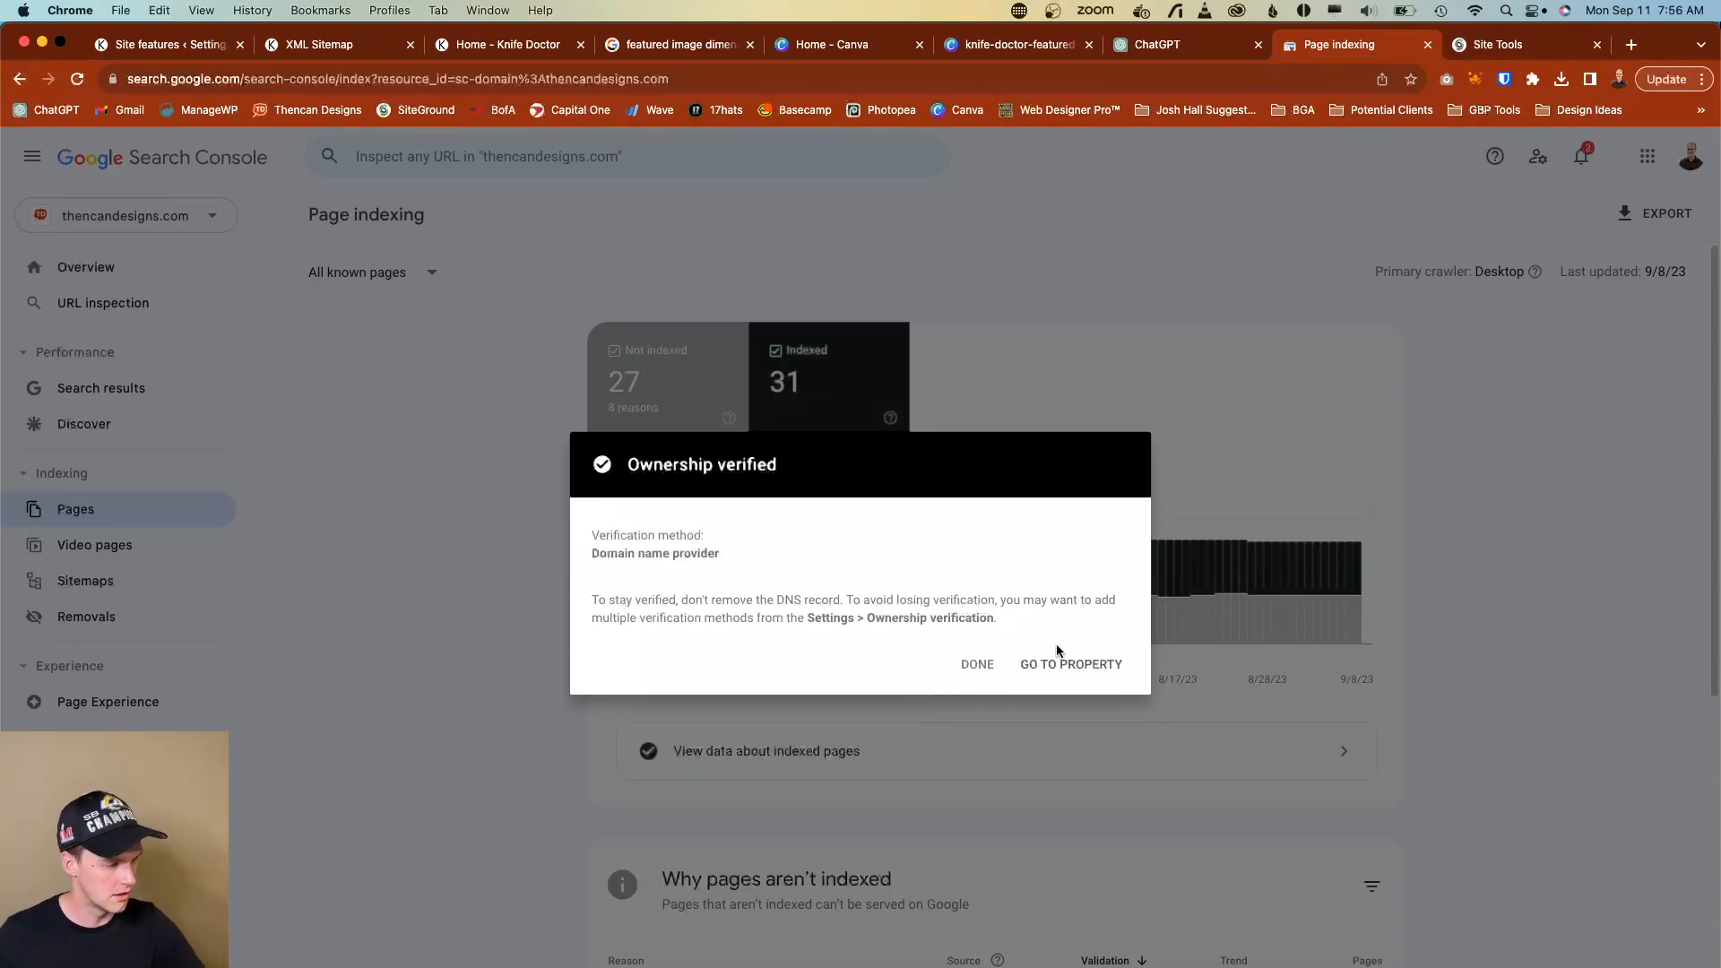
{"action": "left_click", "coordinate": [1070, 667]}
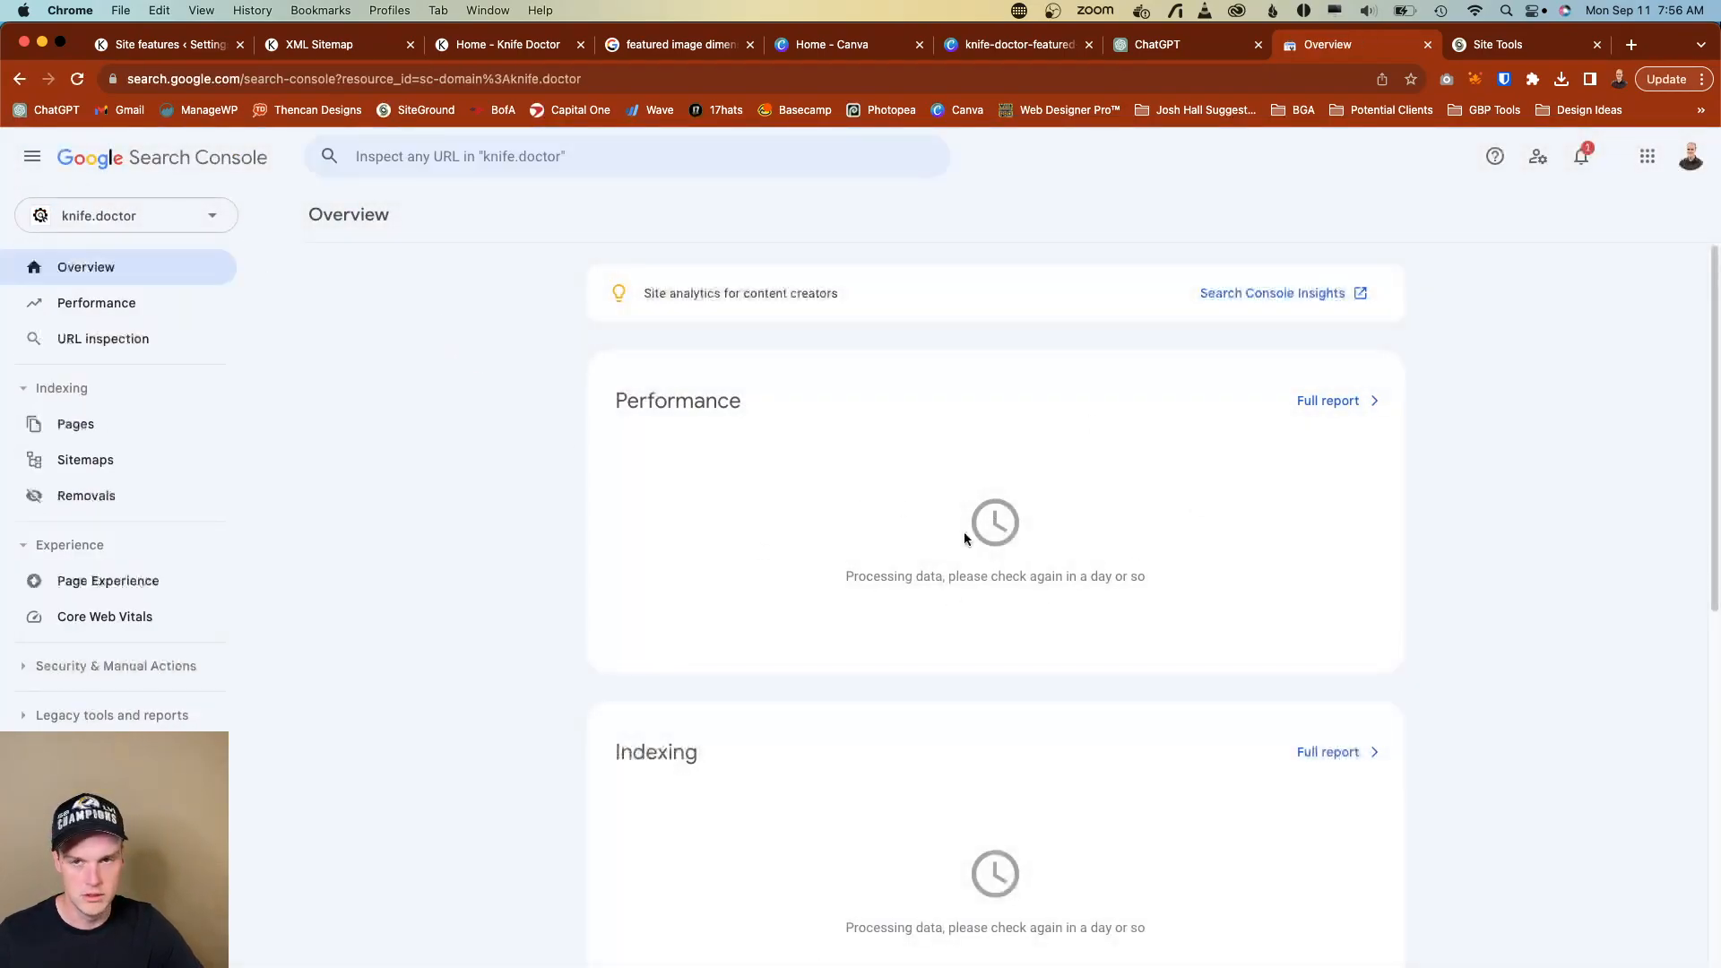
{"action": "left_click", "coordinate": [80, 476]}
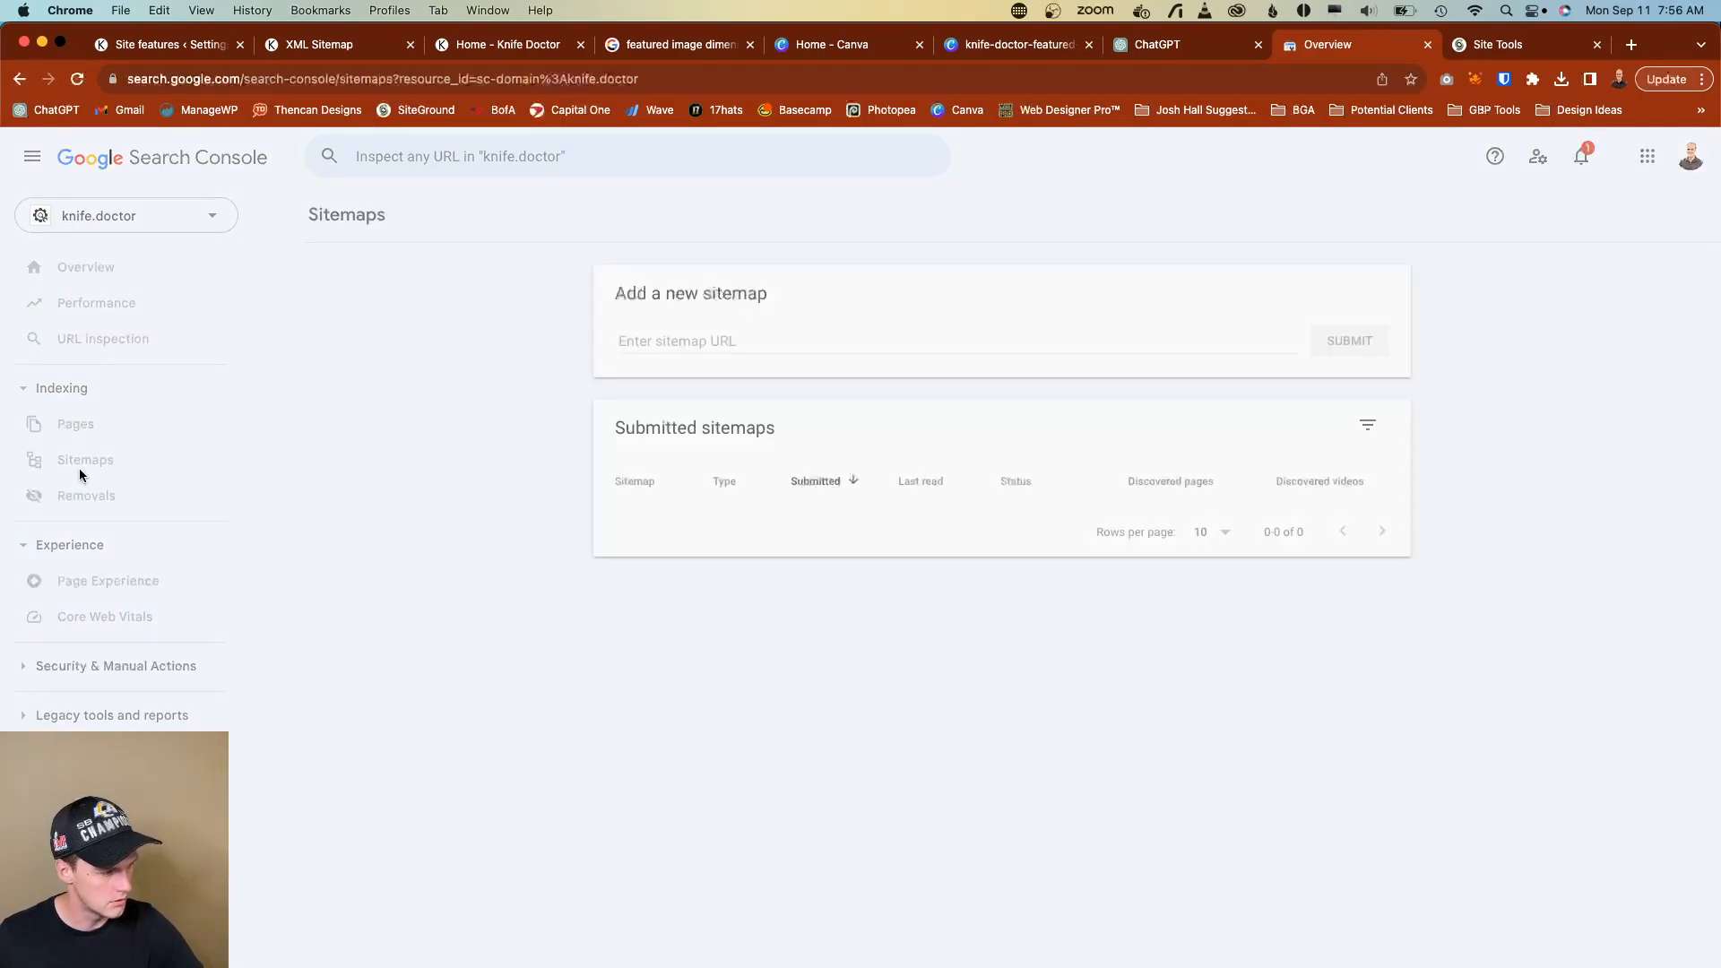